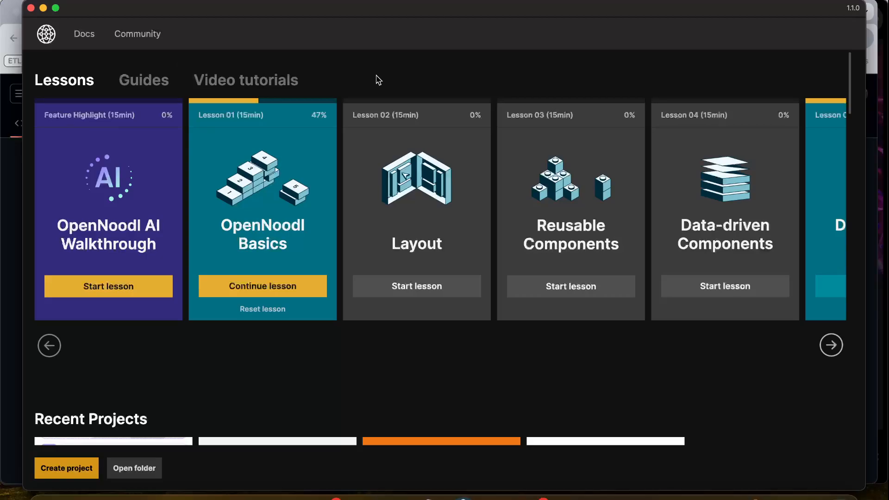
Create a new project named keypad-test from the Hello World template, saving it in the Documents folder
scroll(351, 202, down, 3)
scroll(332, 280, down, 3)
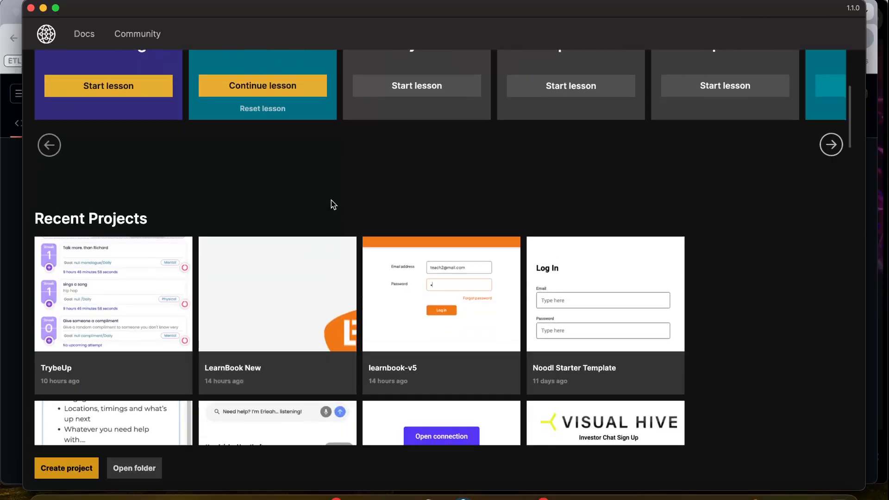
scroll(334, 202, up, 6)
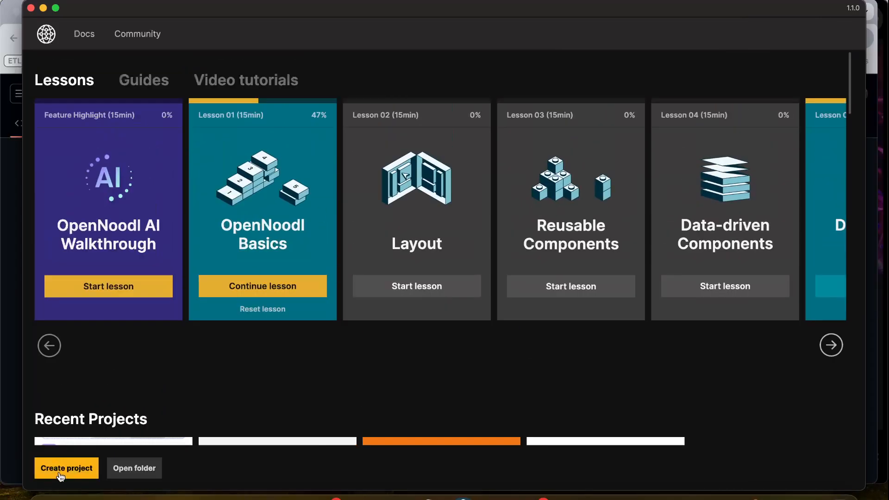
click(60, 477)
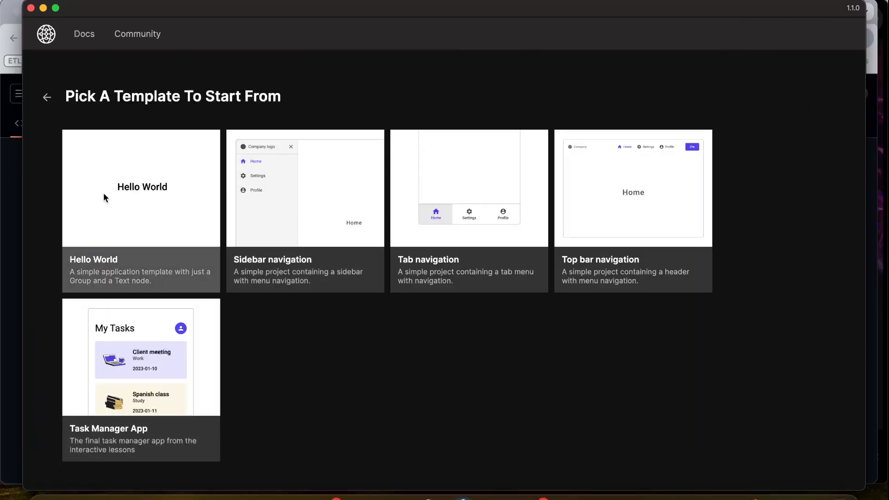
click(146, 187)
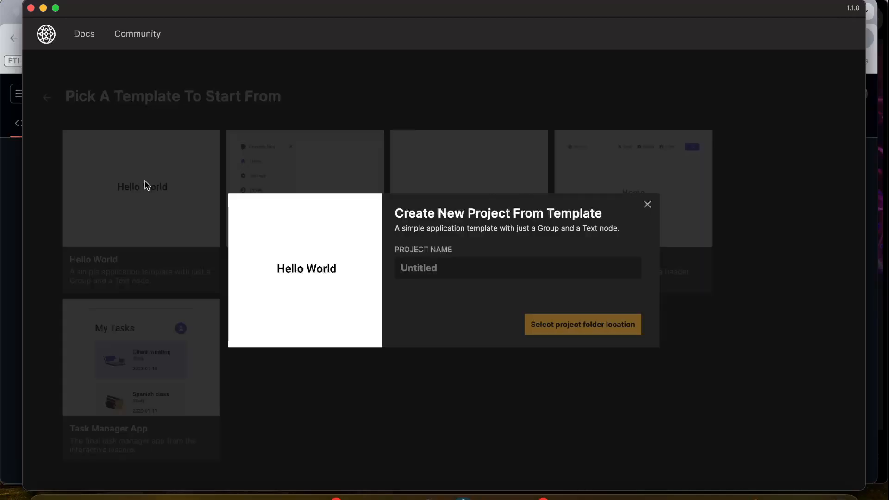
click(470, 258)
text(keypad-test)
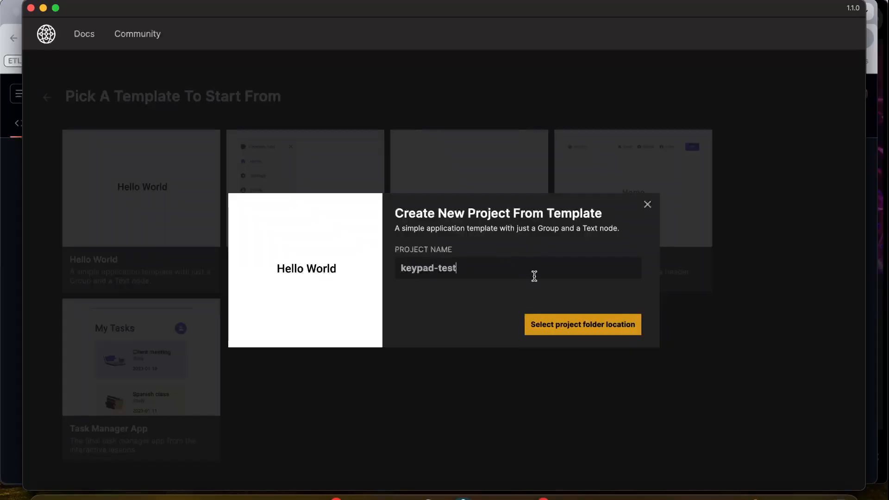
click(567, 335)
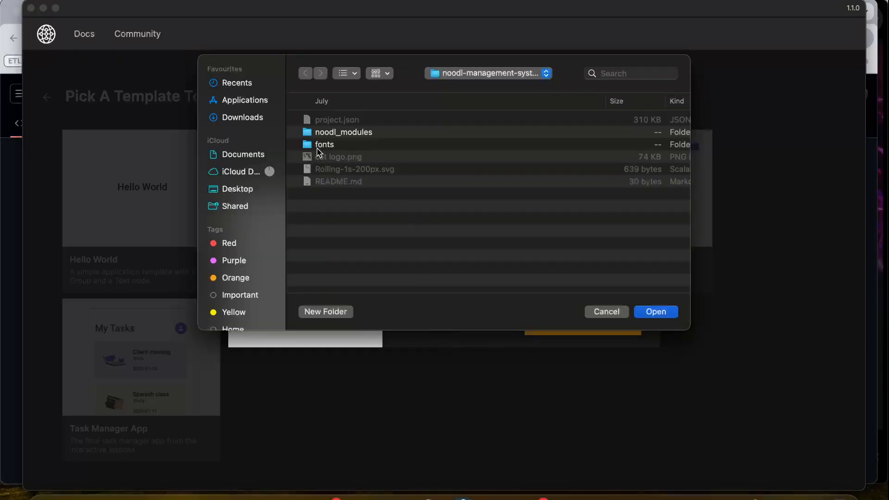
click(243, 154)
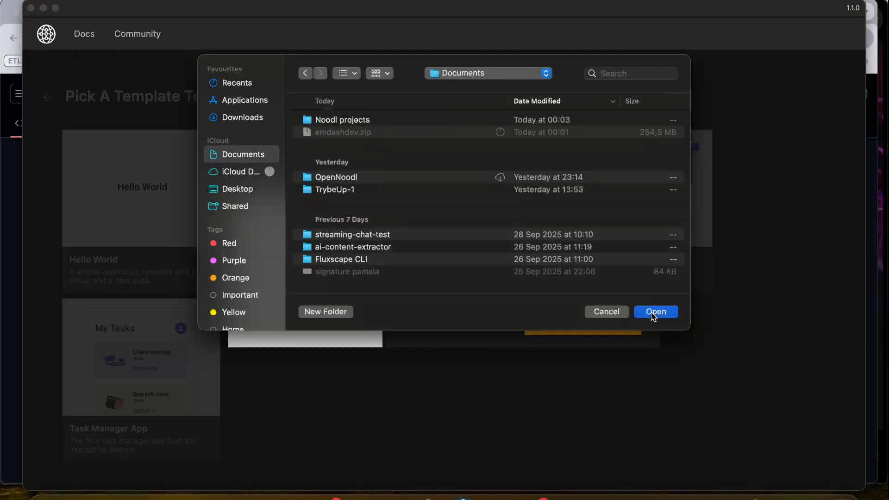
click(655, 313)
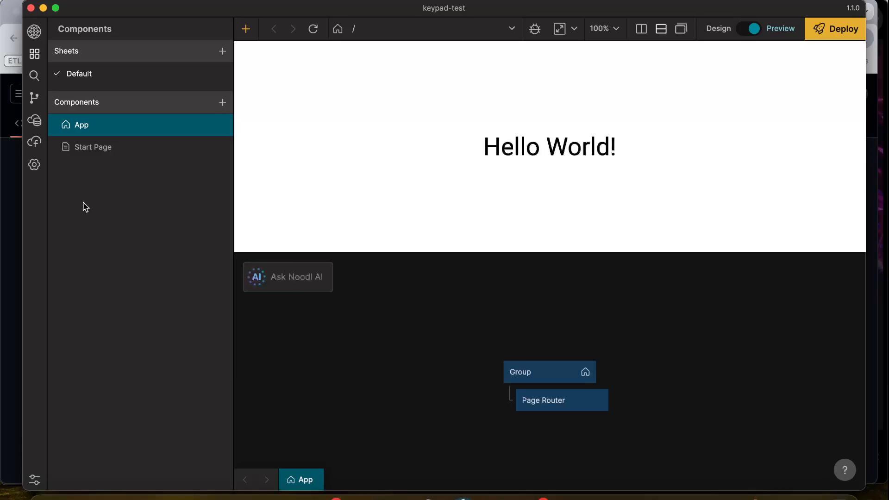
Open the component import list of the LearnBook New project, then select and deselect the #Dashboard folder
right_click(449, 342)
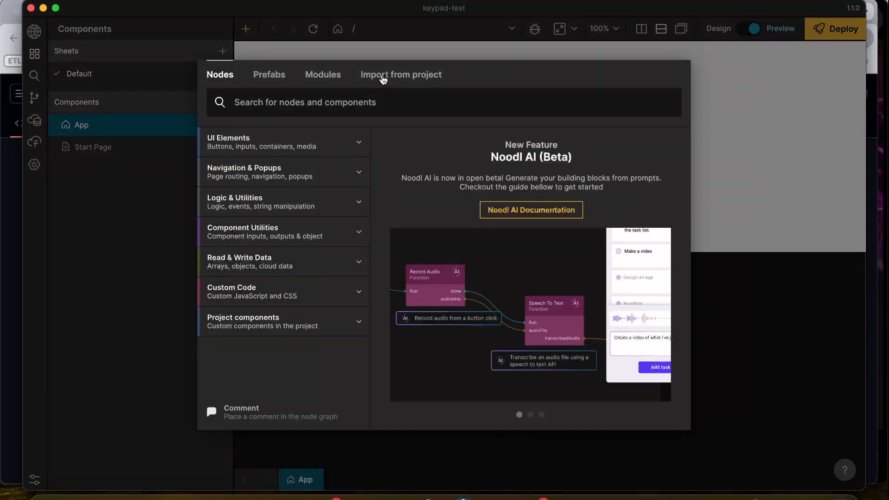
click(391, 76)
mouse_move(276, 156)
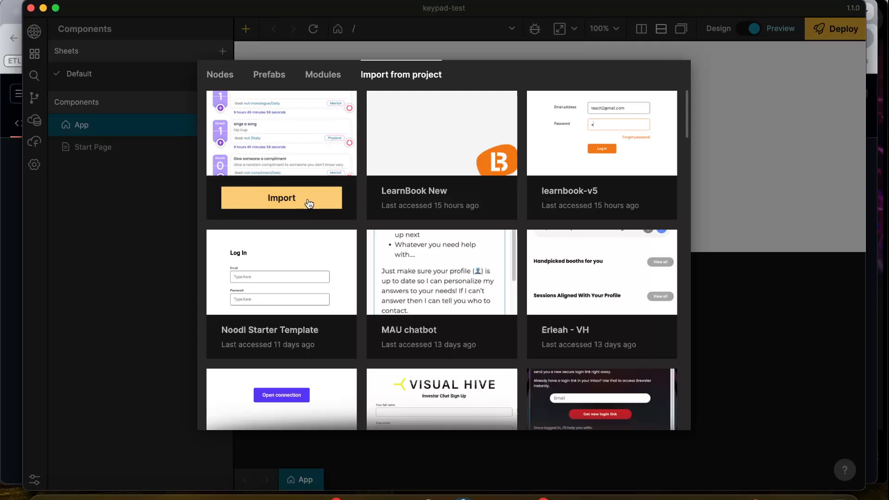
click(463, 199)
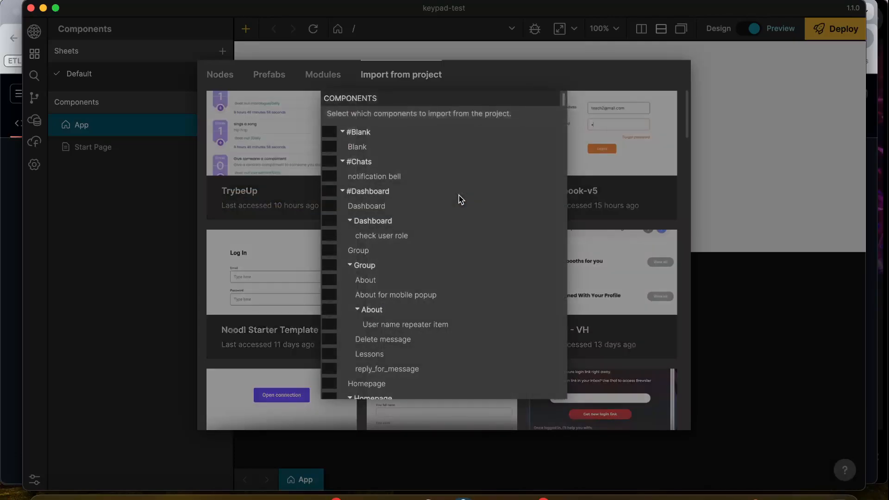
click(329, 193)
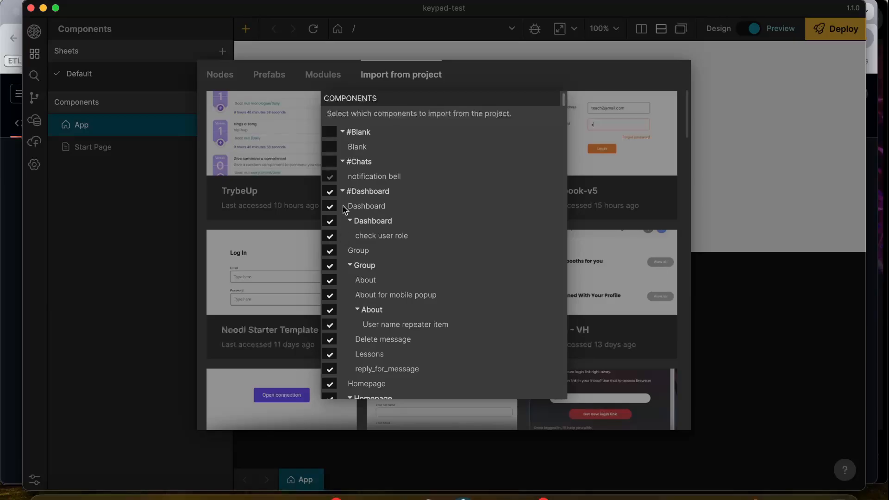
click(329, 191)
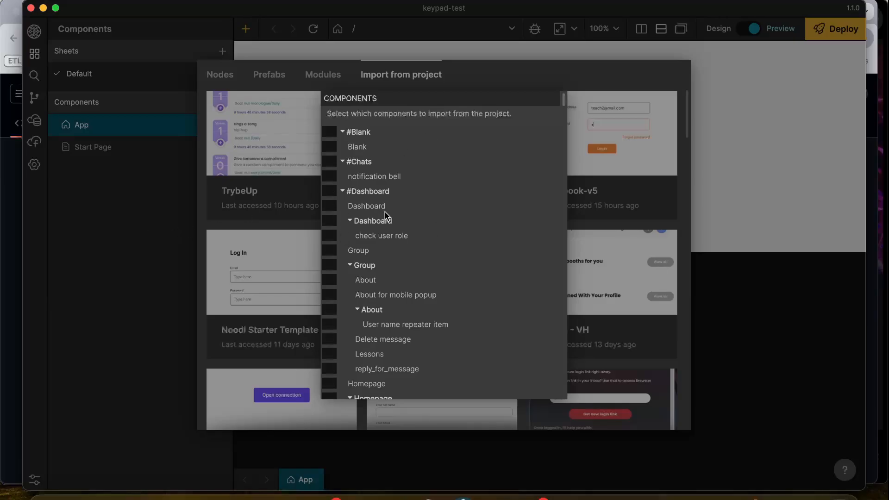
Examine the components and styles importable from LearnBook New, collapsing the large folders, and cancel the import
scroll(337, 336, down, 5)
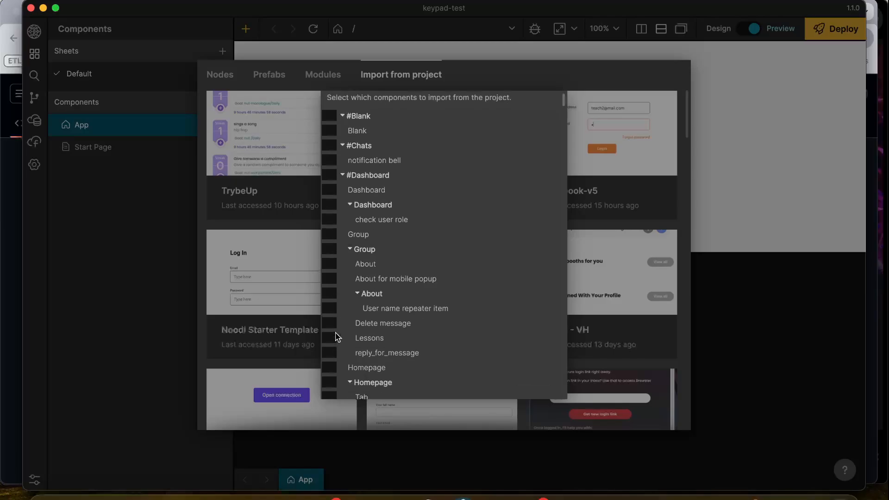
scroll(337, 337, down, 20)
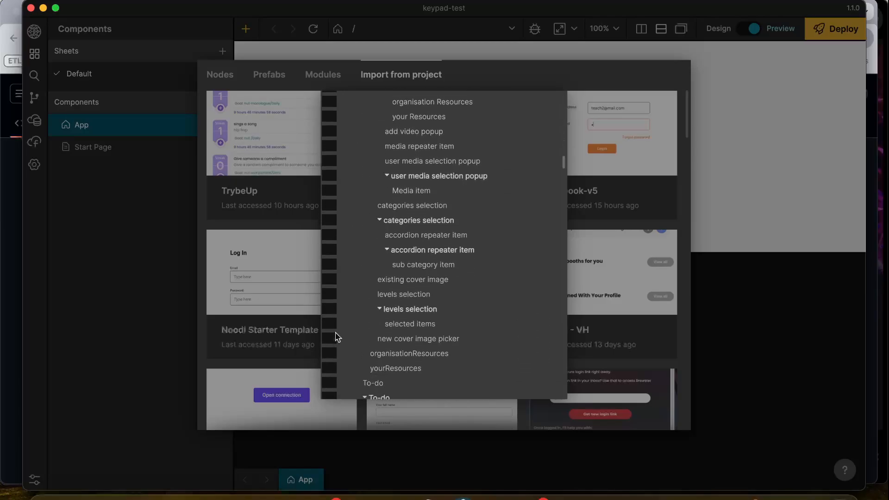
scroll(338, 336, down, 5)
scroll(338, 332, up, 20)
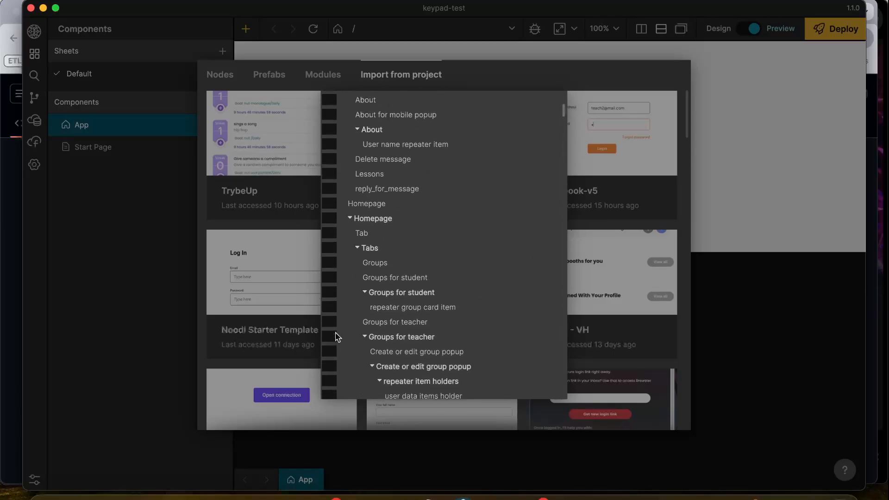
click(343, 191)
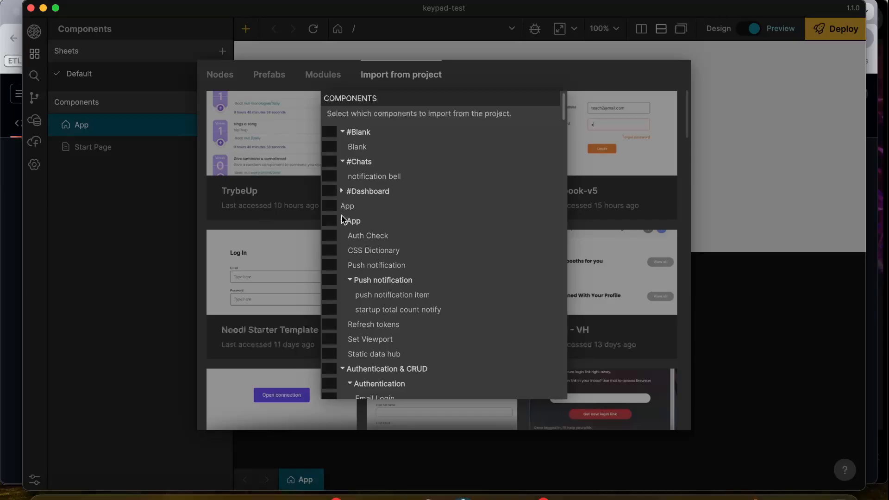
click(342, 221)
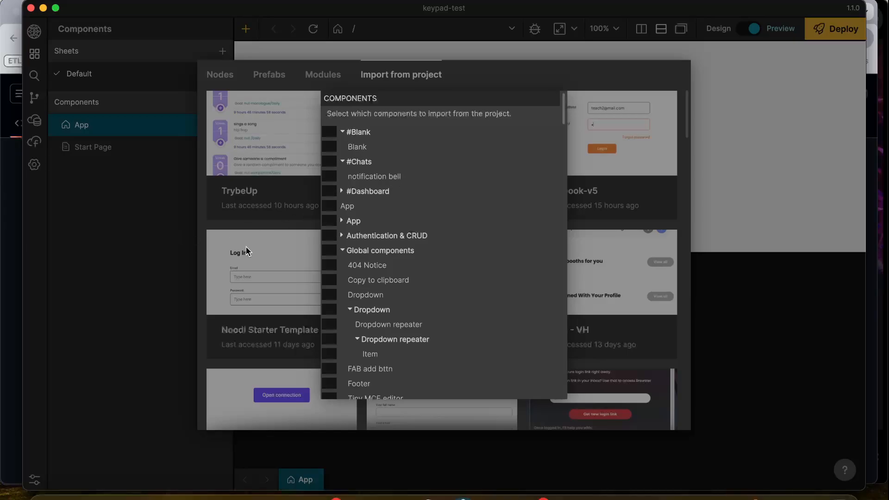
scroll(435, 281, down, 20)
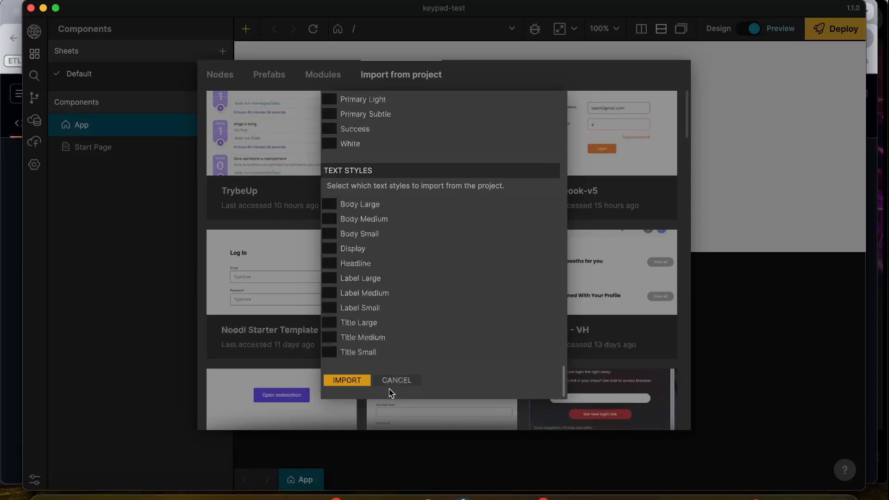
click(396, 386)
click(829, 294)
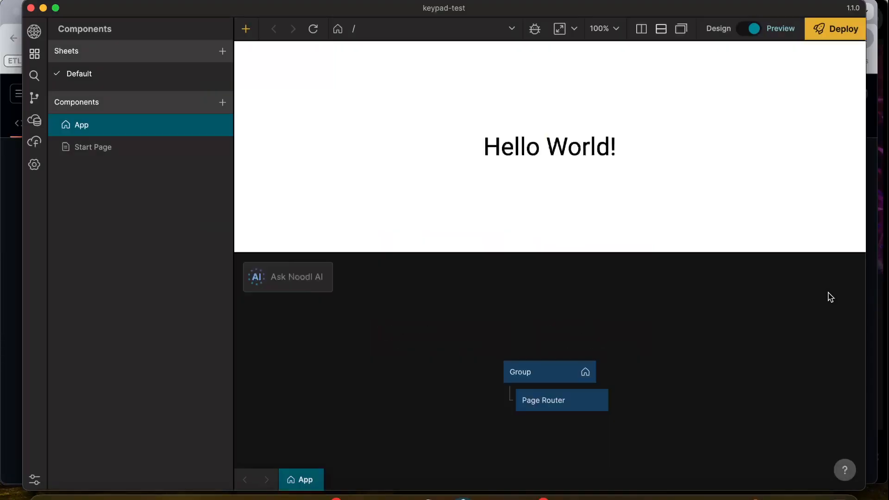
Add a new sheet named "Keypad component" to the project
click(220, 53)
key(super+a)
text(Key)
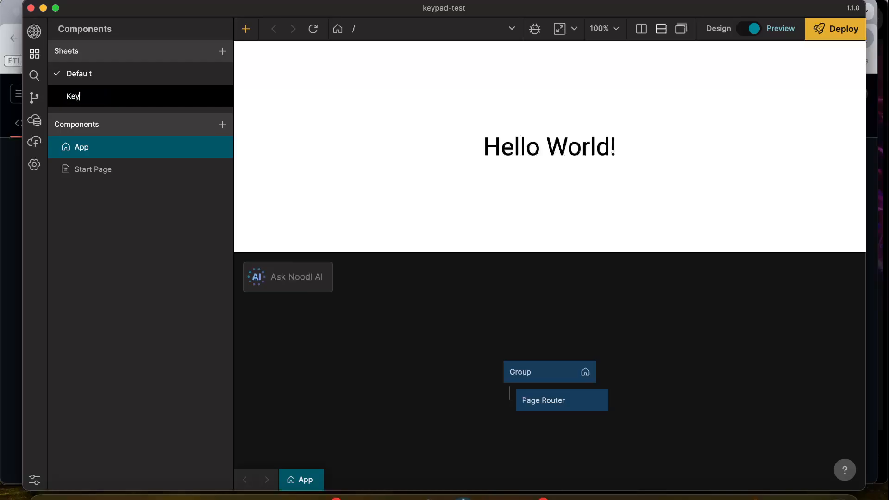
text(pad component)
key(Return)
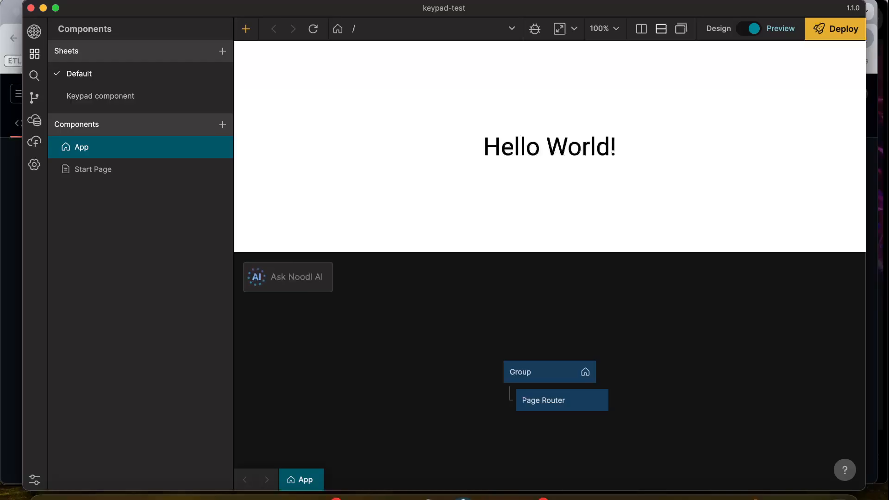
Add a folder named "Keypad component elements" in the Keypad component sheet
click(134, 97)
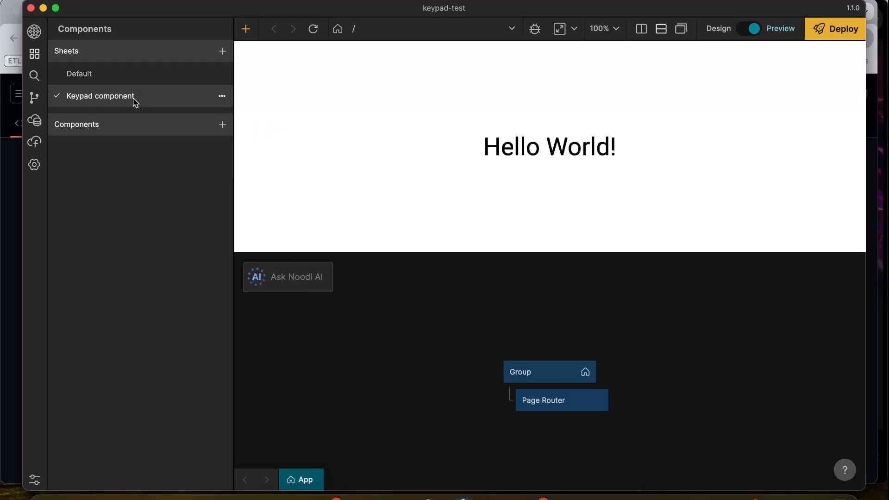
click(223, 125)
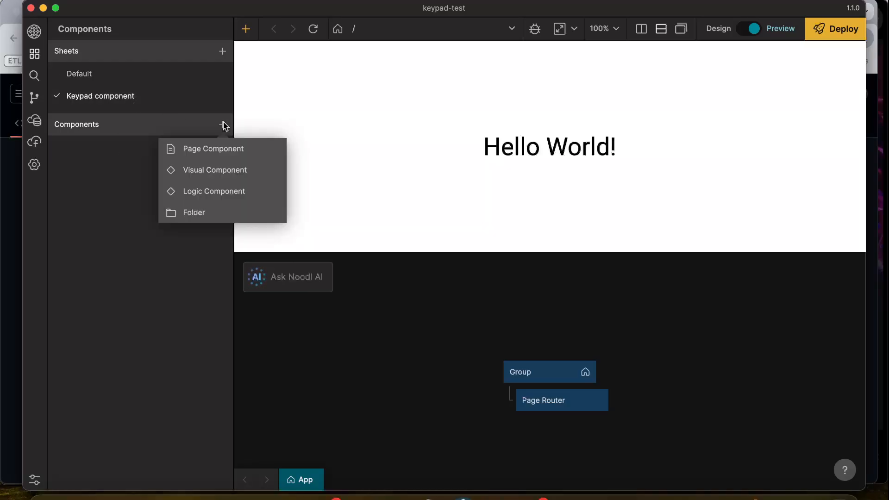
click(206, 218)
text(Key)
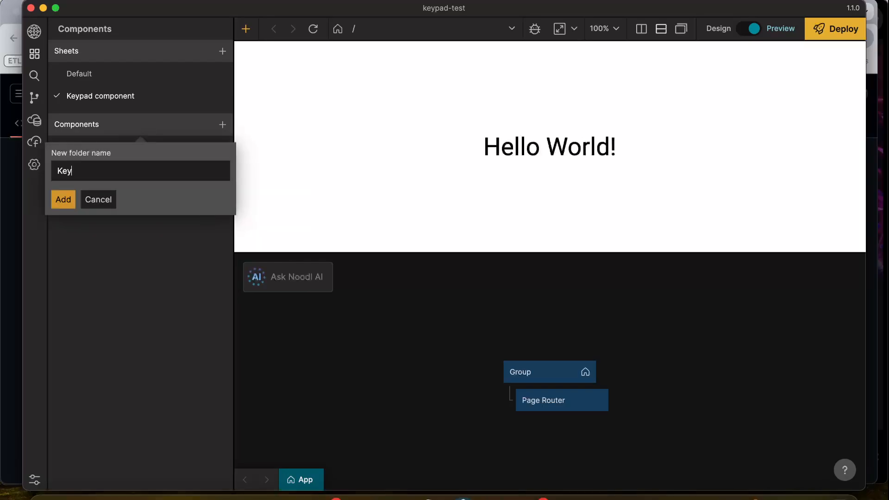
text(pad component elements)
key(Return)
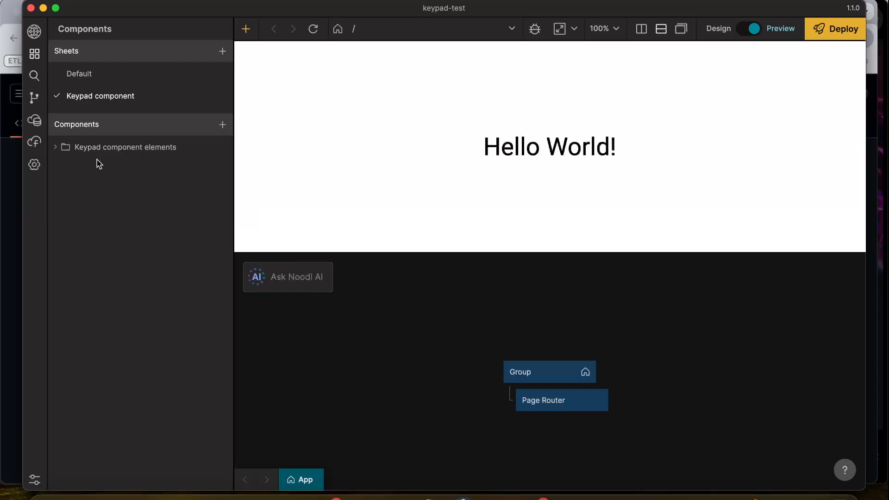
Create a visual component named "Keypad" inside the Keypad component elements folder
click(221, 147)
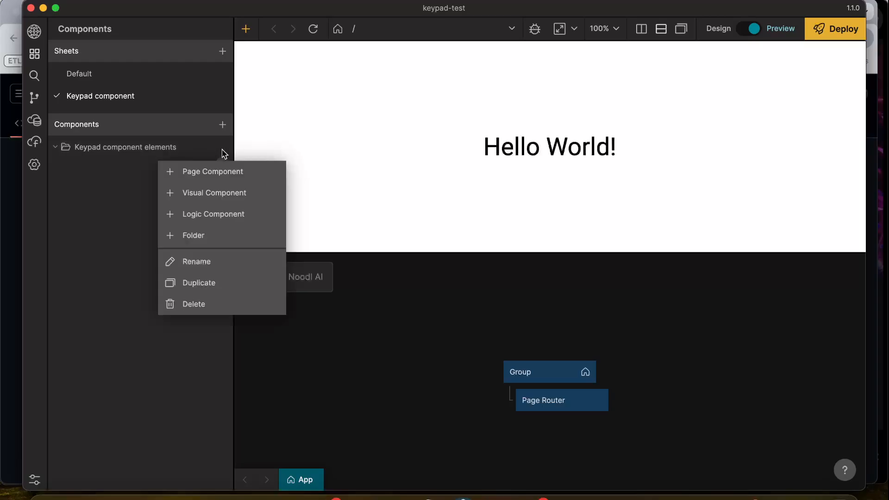
click(224, 197)
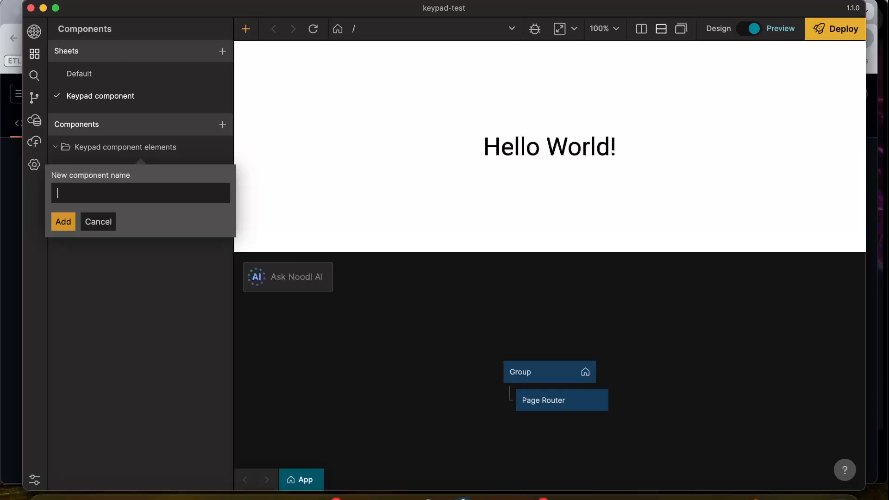
text(Keypad)
key(Return)
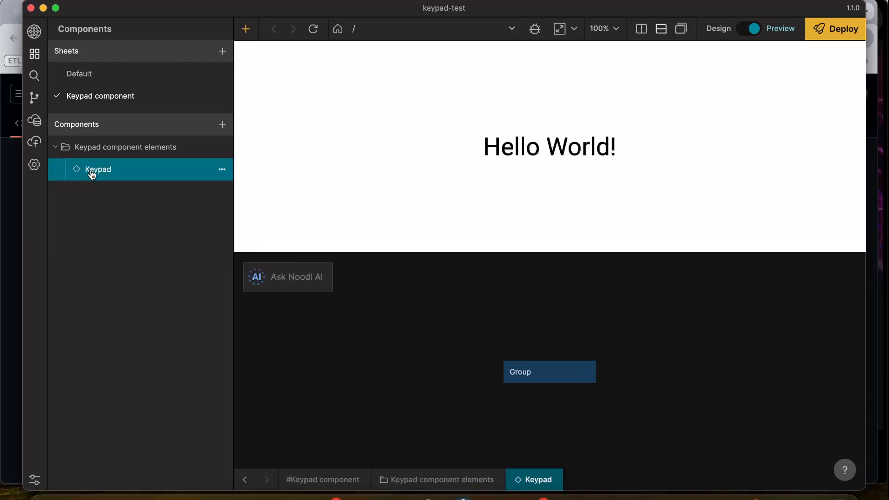
drag(93, 174, 116, 153)
Replace the Hello World! text node on the Start Page with the Keypad component, nested under the Page node
click(104, 74)
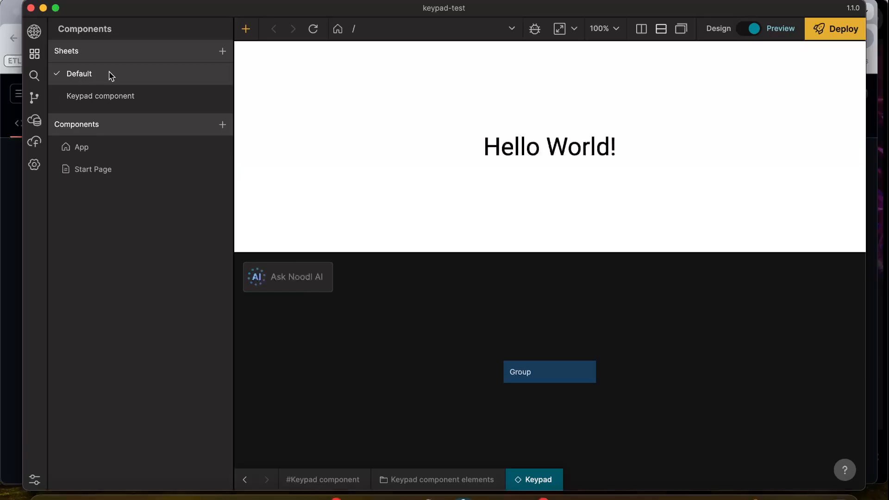
click(105, 171)
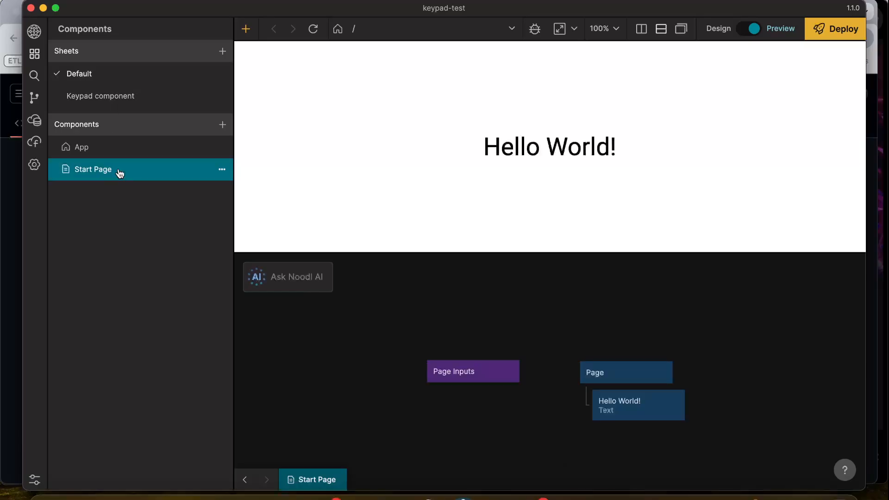
click(649, 410)
key(BackSpace)
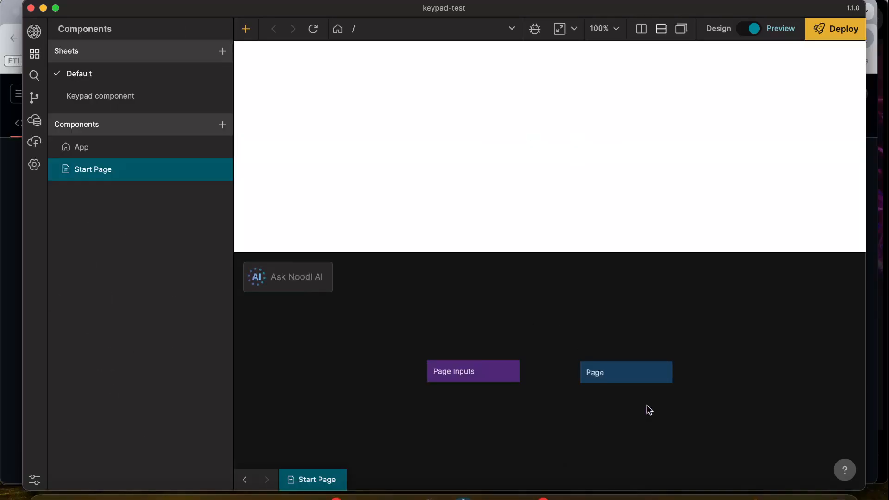
click(97, 98)
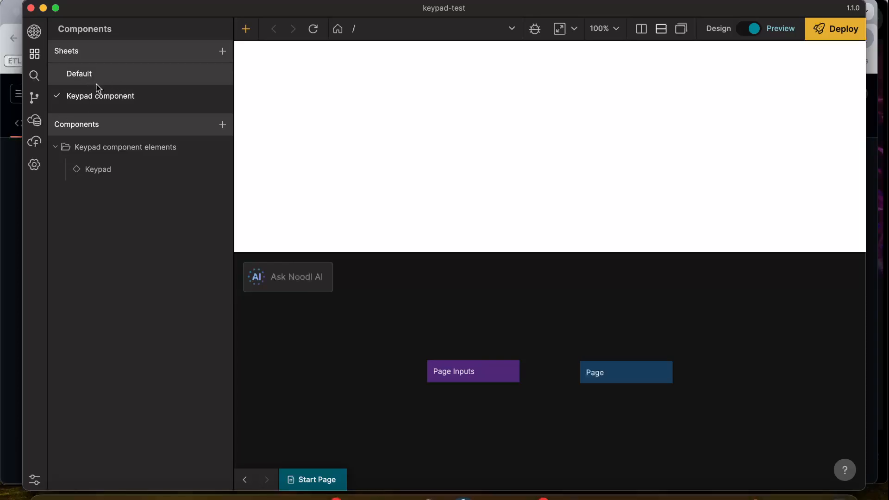
drag(89, 175, 628, 377)
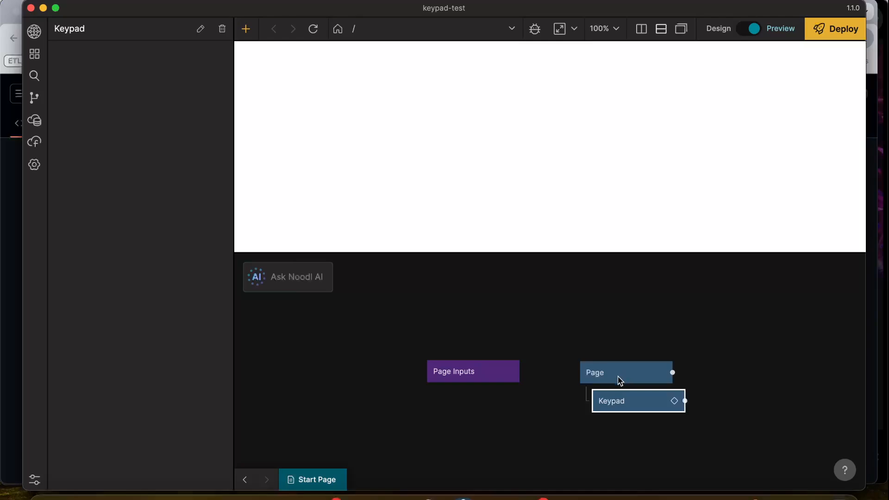
Add a Group node above Keypad under the Page node and size it to explicit width with content-based height
right_click(547, 411)
text(group)
key(Return)
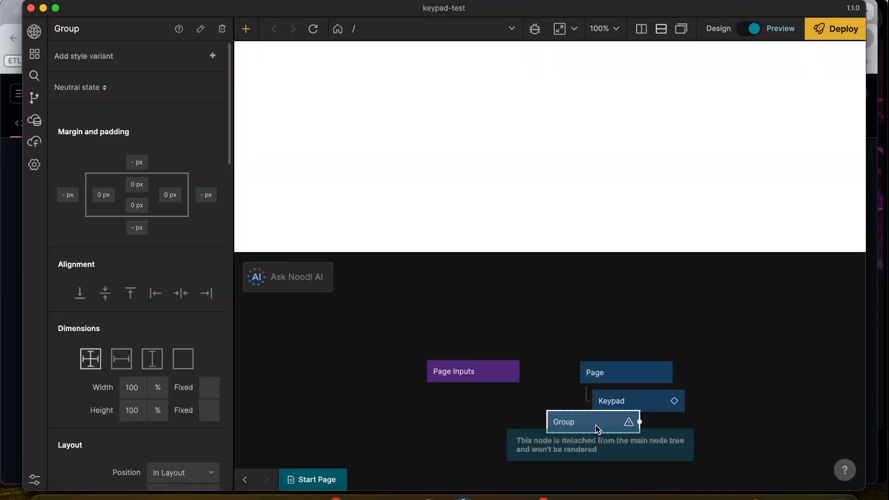
drag(567, 428, 612, 408)
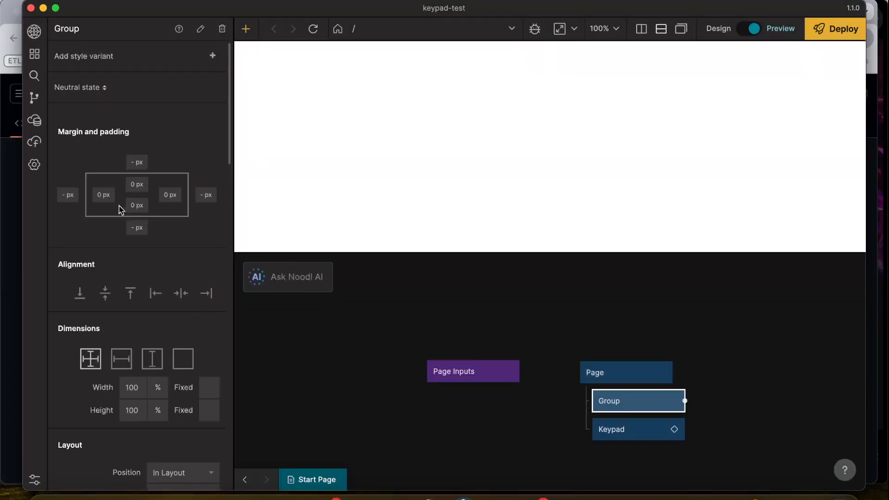
click(122, 359)
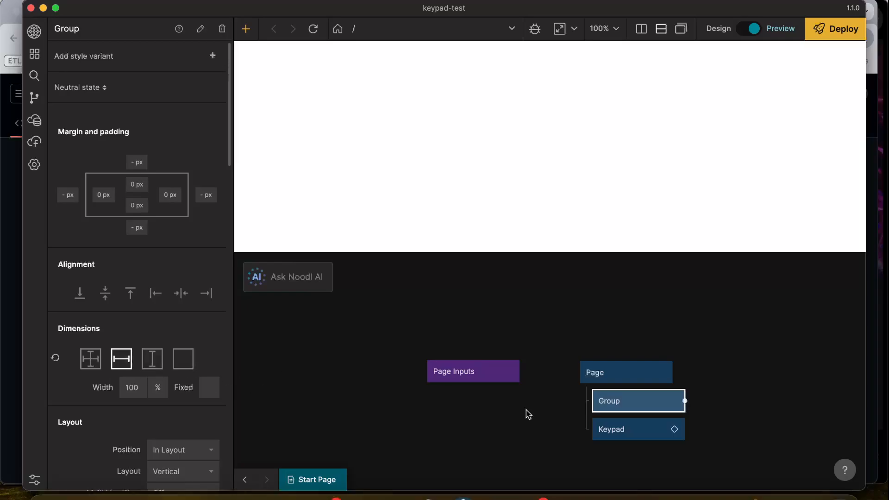
Nest the Keypad node inside the new Group on the Start Page and open the Keypad component
drag(627, 434, 643, 428)
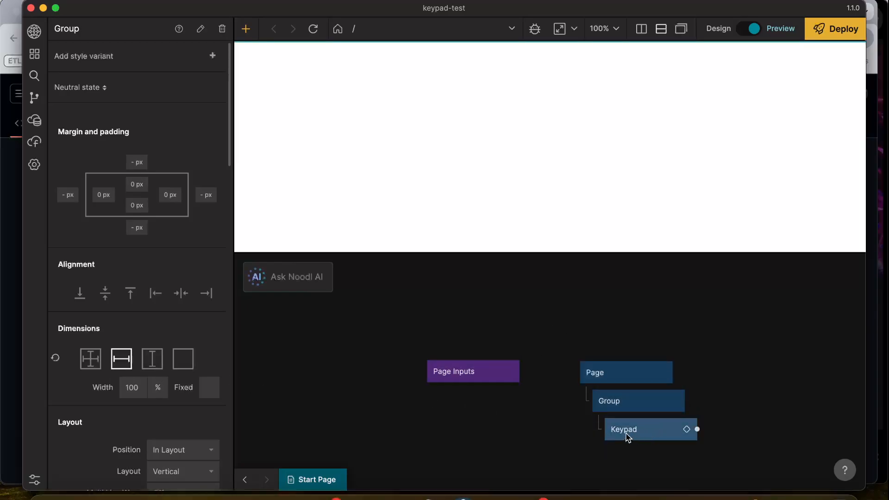
scroll(624, 401, right, 4)
scroll(624, 401, down, 2)
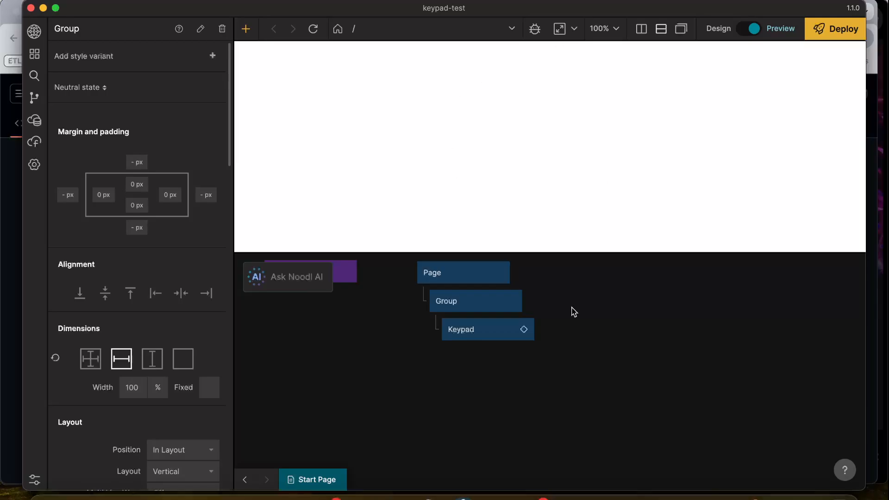
scroll(496, 336, left, 1)
scroll(496, 335, up, 1)
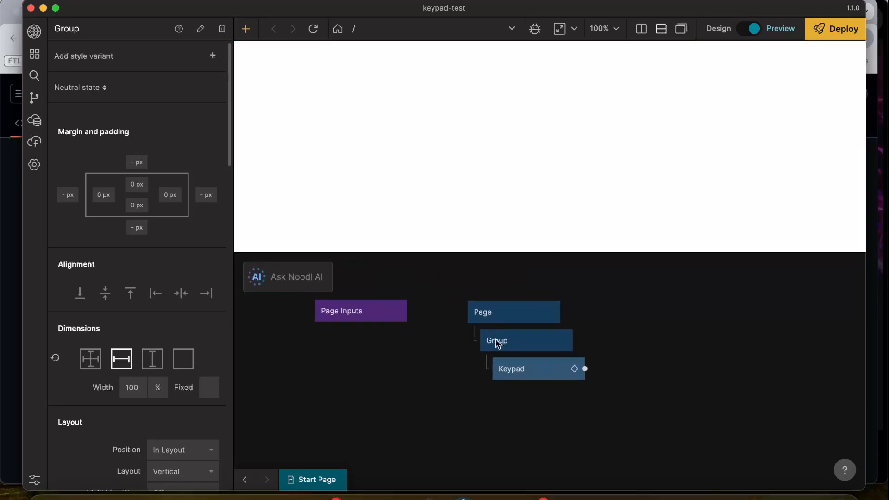
double_click(537, 373)
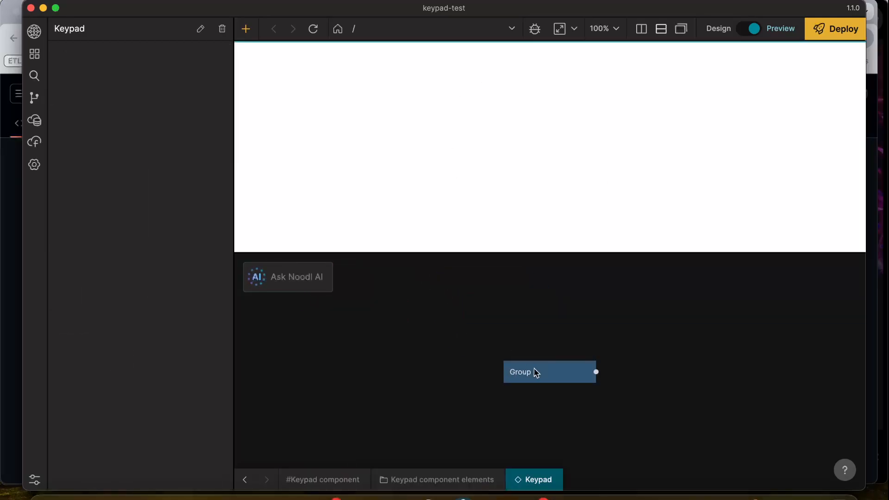
scroll(422, 335, down, 2)
scroll(422, 335, right, 1)
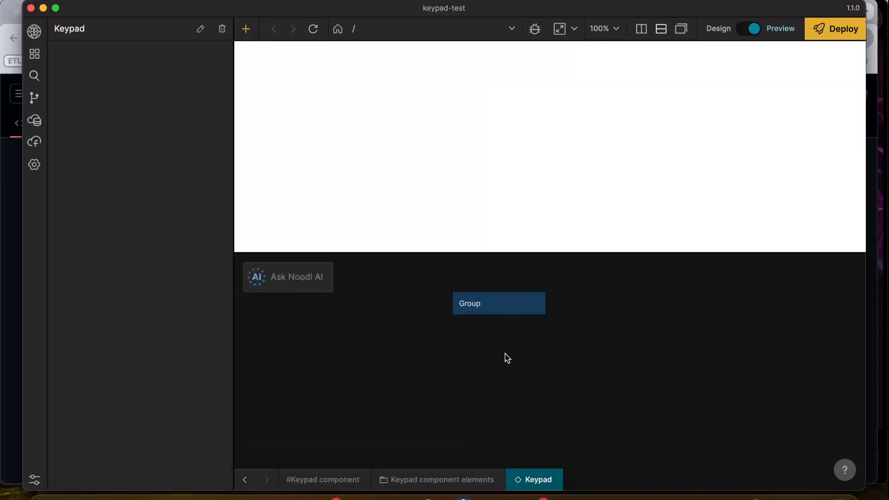
Add a Text Input node nested under the Group in the Keypad component
right_click(631, 393)
text(inp)
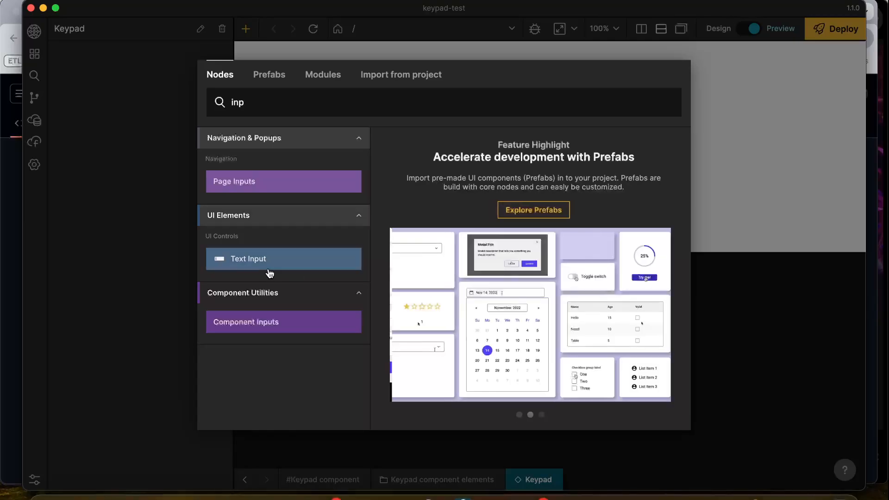
click(270, 274)
drag(581, 365, 533, 335)
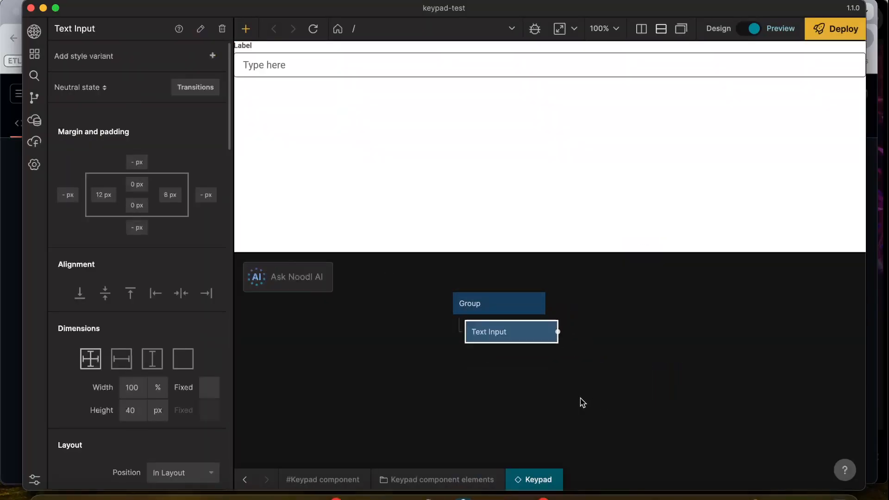
click(494, 401)
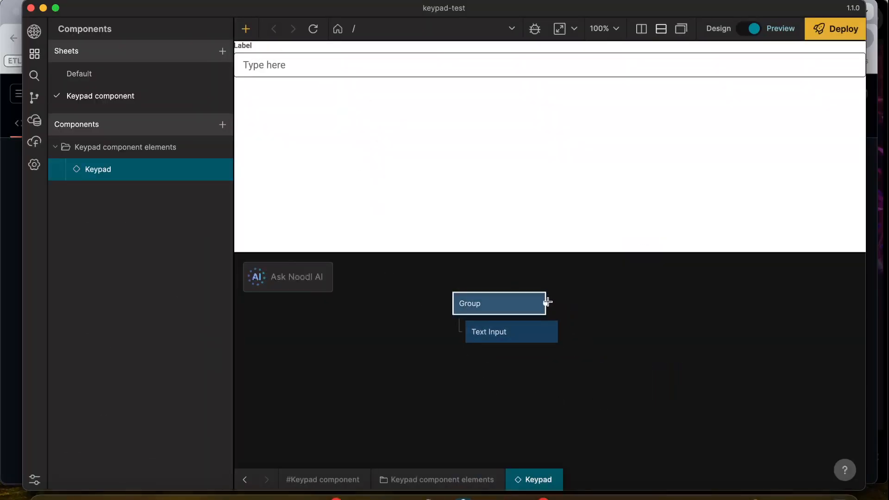
right_click(611, 395)
click(766, 371)
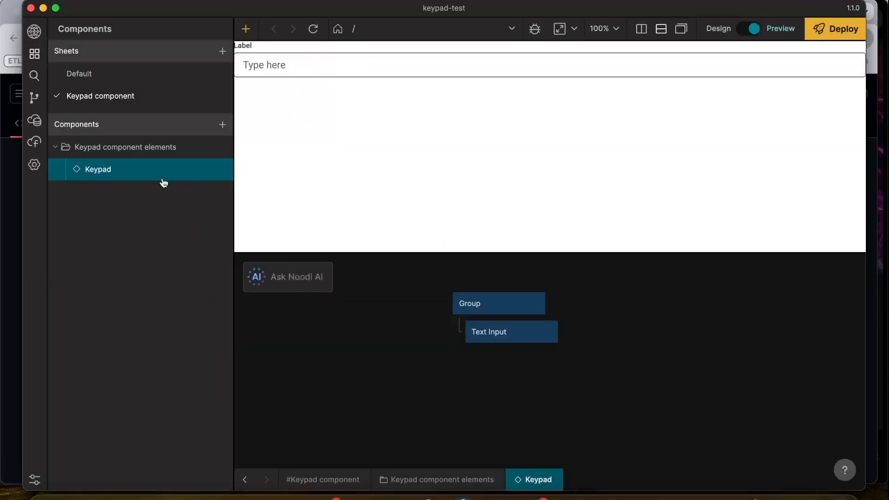
Return to the Start Page in the Default sheet and align its Group to the centre vertically and horizontally
click(105, 75)
click(103, 171)
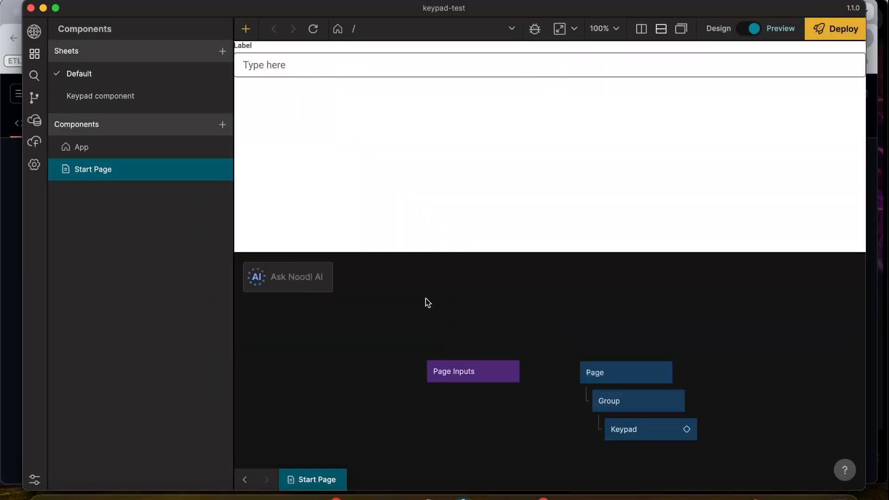
scroll(563, 364, down, 5)
scroll(563, 363, right, 5)
click(519, 302)
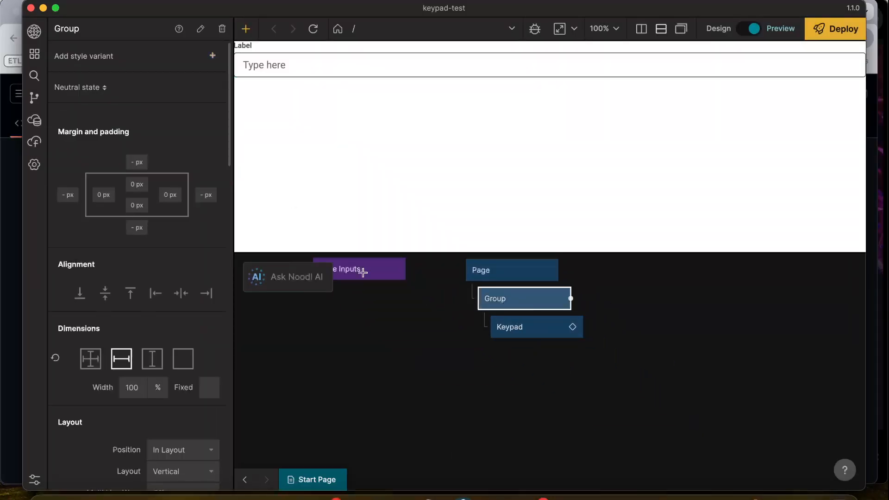
scroll(84, 250, down, 1)
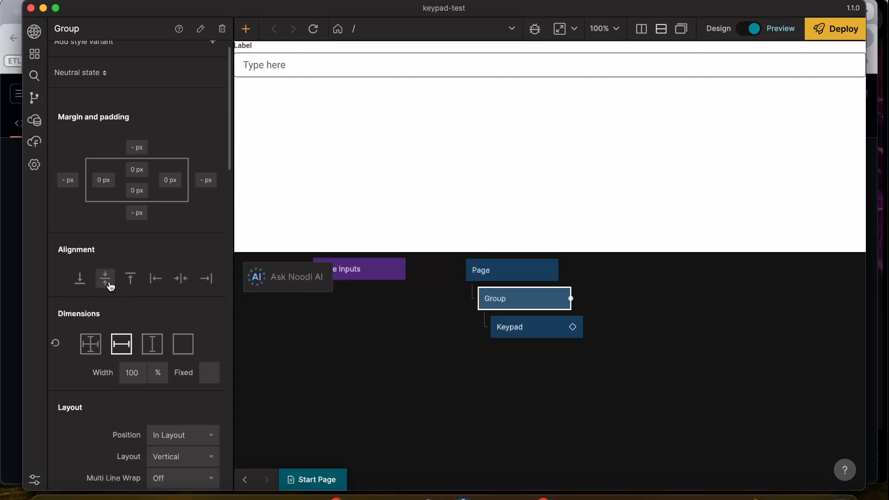
click(105, 279)
Set the maximum width of the Start Page's Group to 500 px
scroll(142, 266, down, 5)
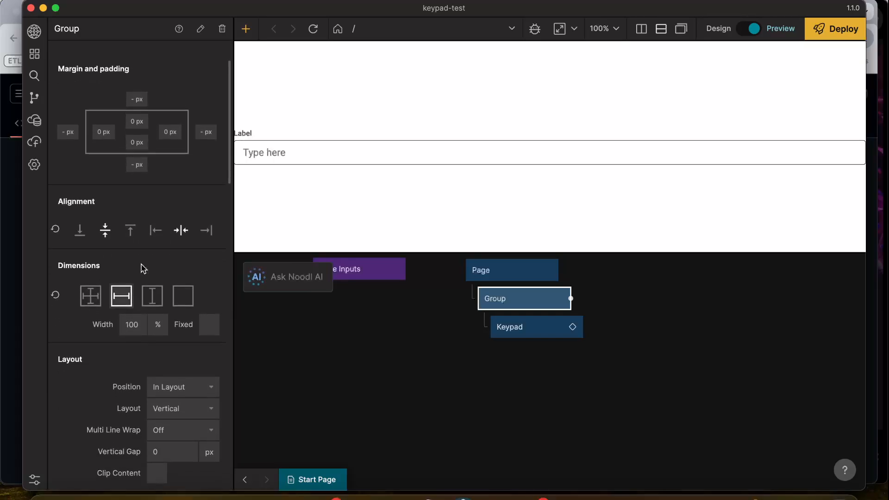
scroll(147, 257, down, 10)
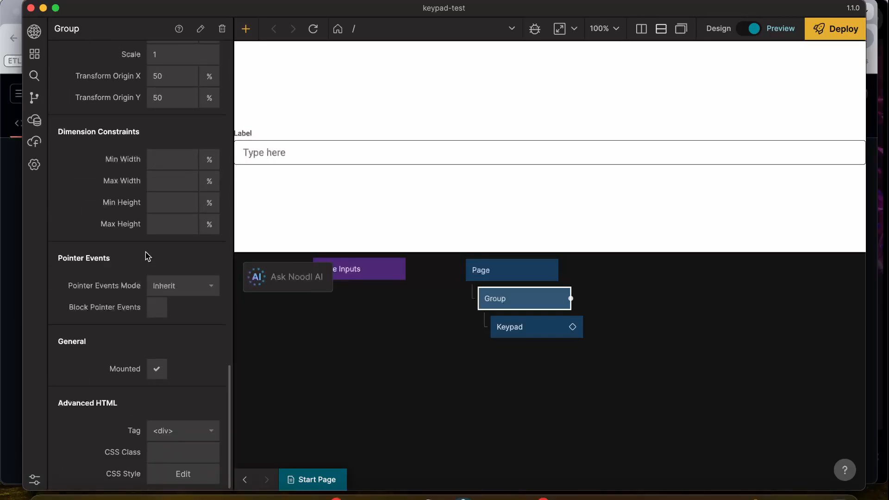
click(168, 181)
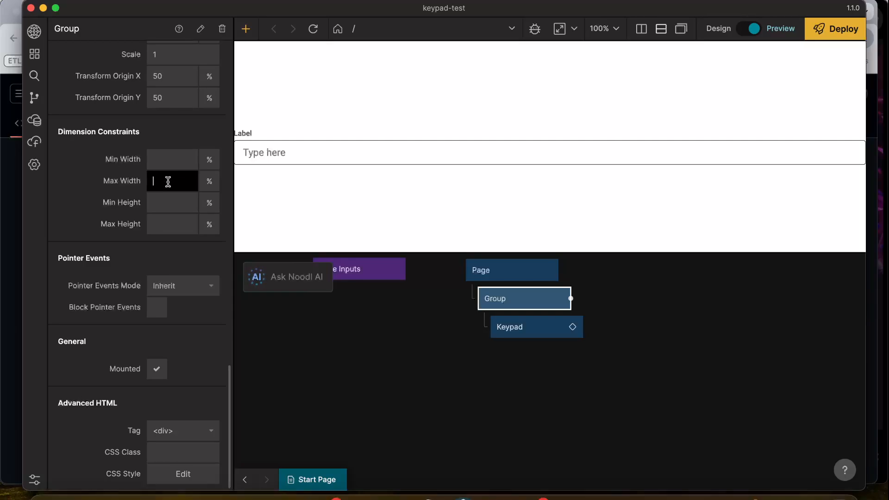
text(500)
click(209, 181)
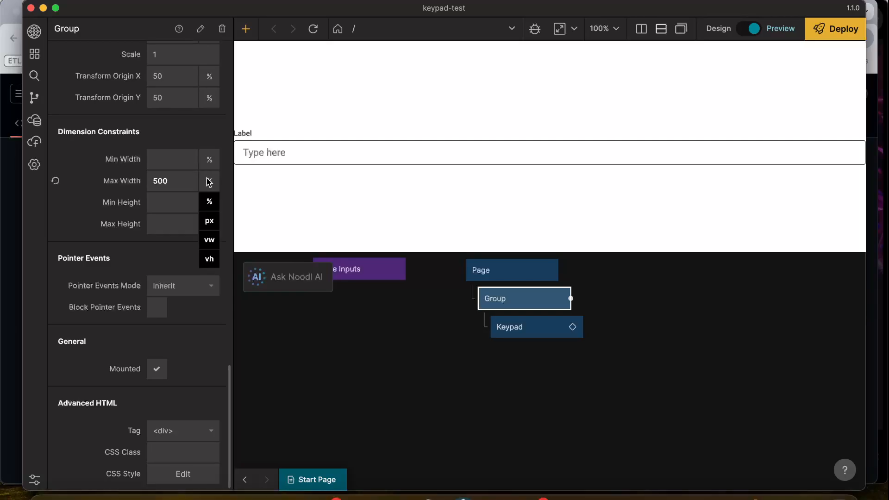
click(210, 225)
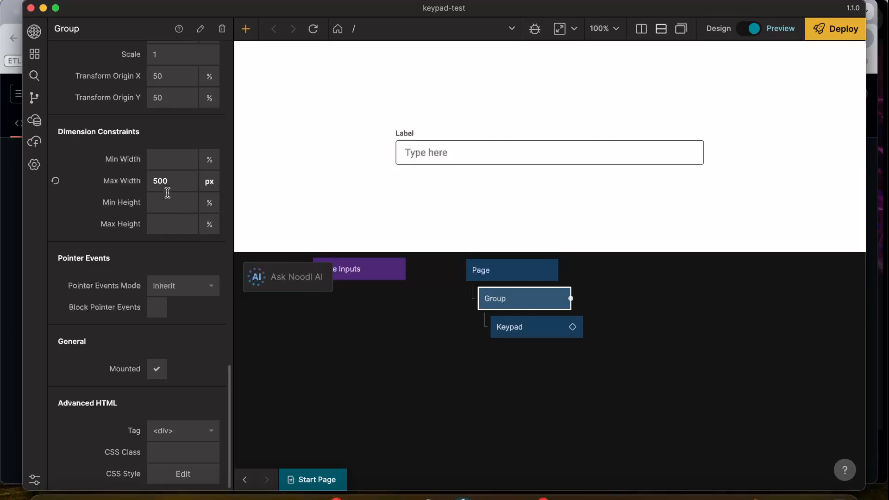
click(174, 227)
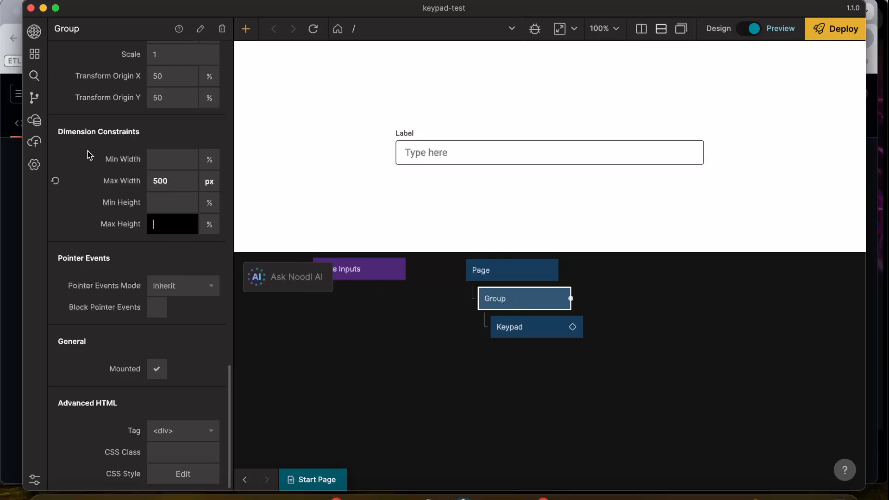
scroll(88, 153, up, 15)
click(122, 359)
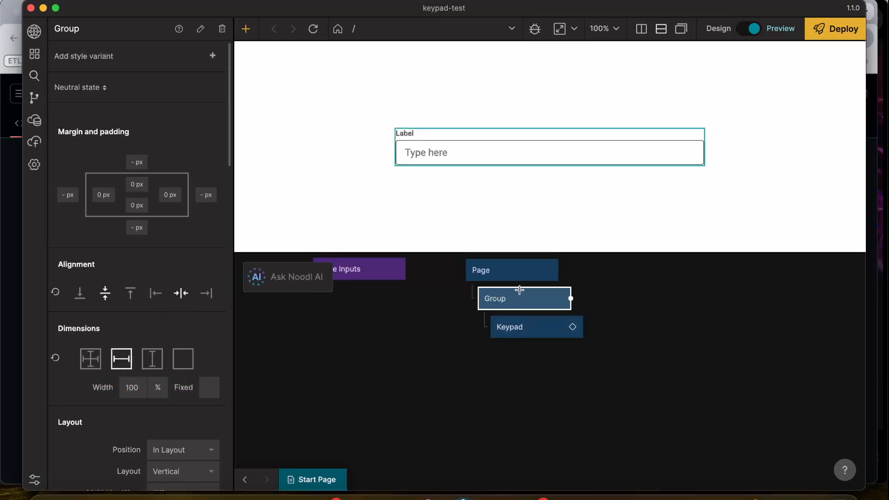
Open the Keypad component and change its Text Input's label to "Price"
click(537, 329)
double_click(537, 328)
scroll(463, 377, down, 3)
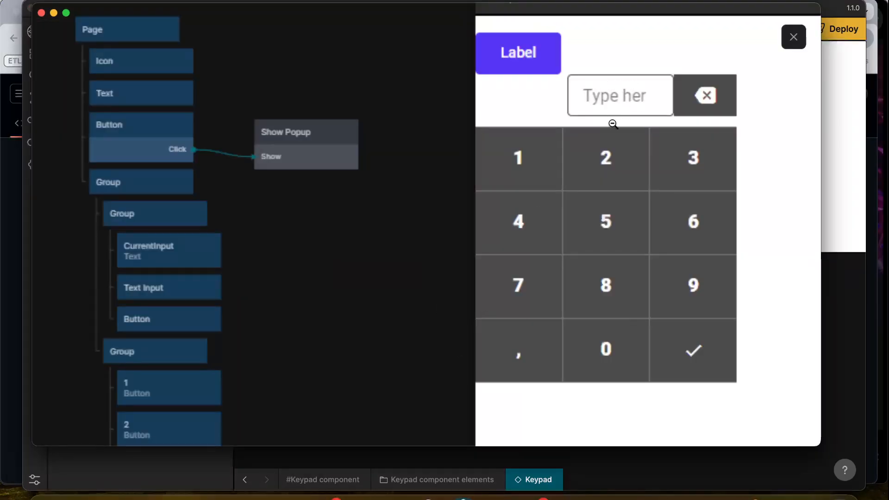
click(433, 284)
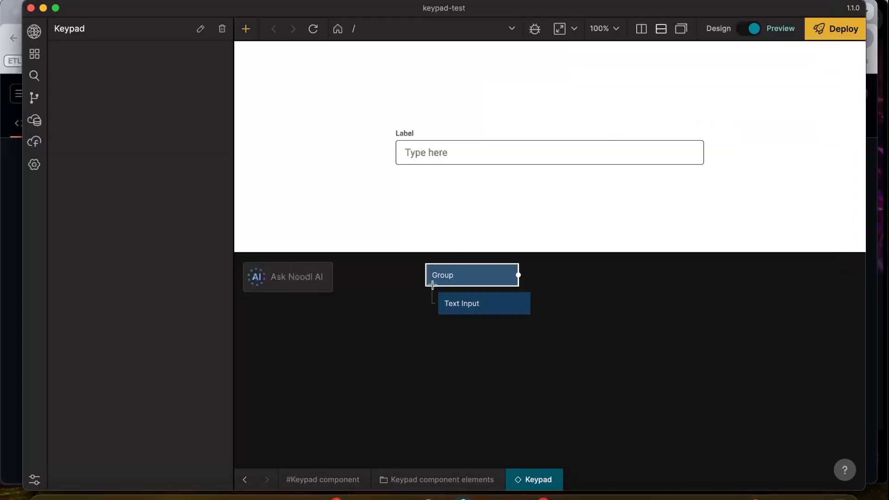
click(468, 304)
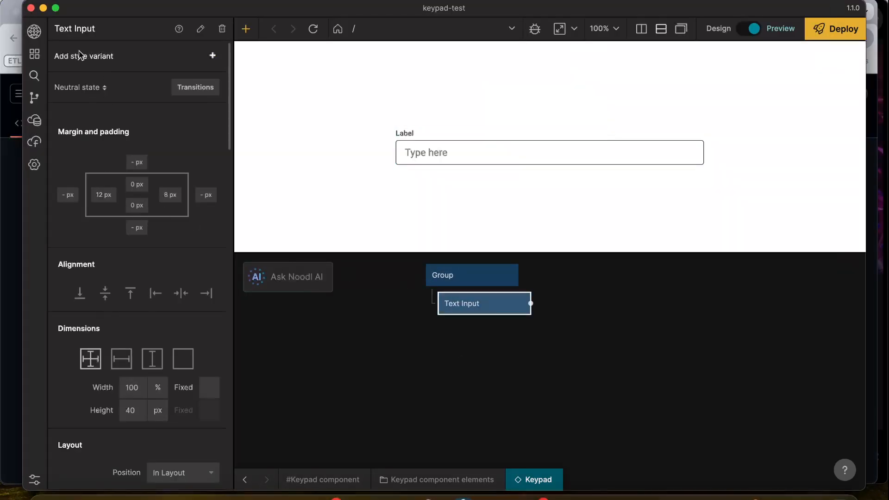
scroll(111, 240, down, 12)
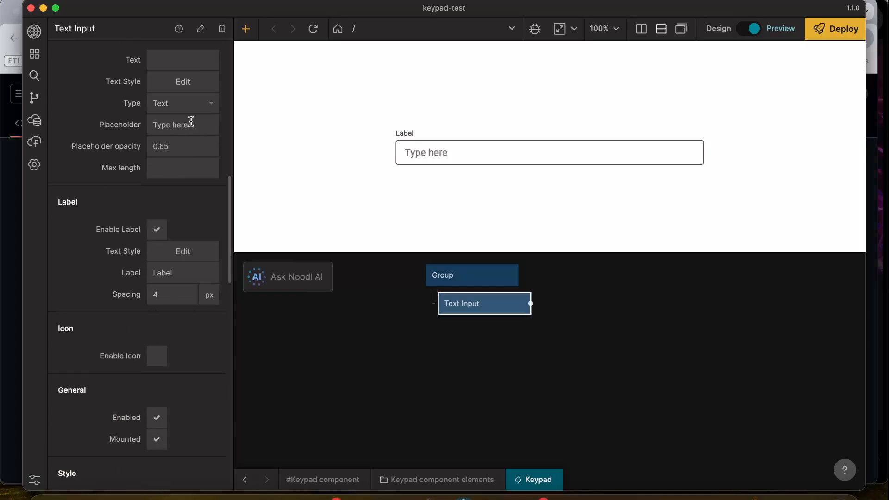
click(163, 272)
text(Price)
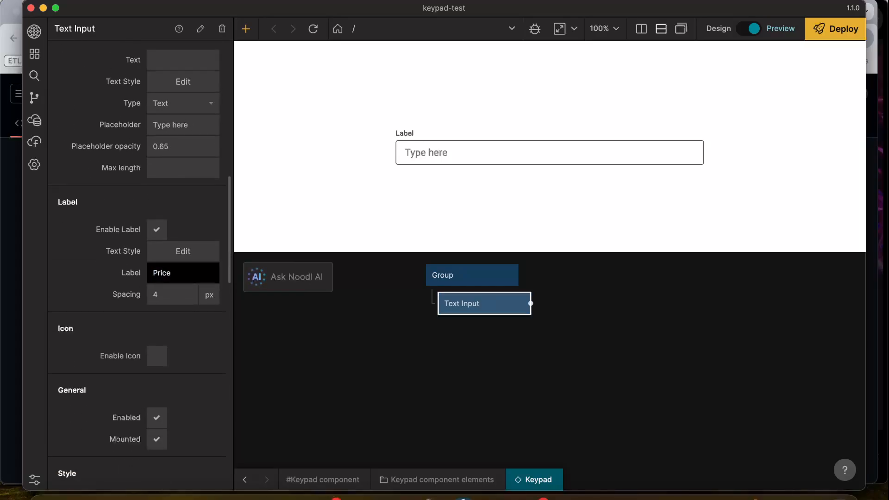
click(398, 410)
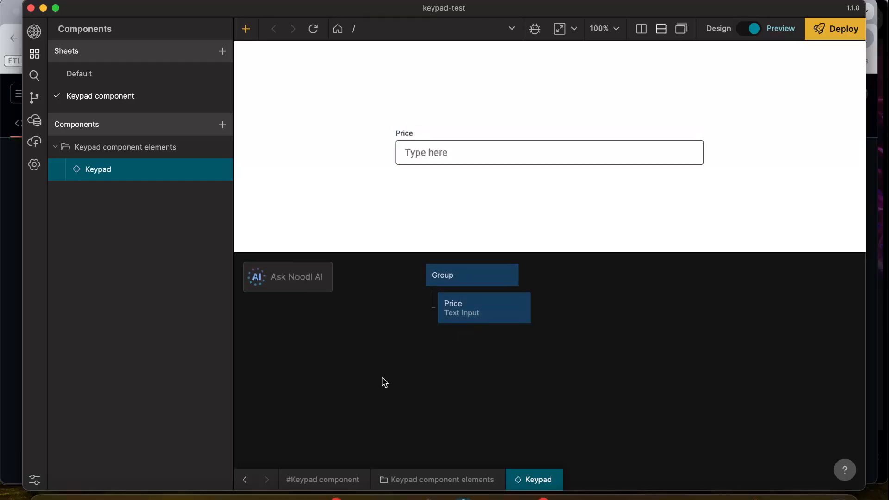
Add a Group node below the Price Text Input, nested under the Keypad component's root Group
right_click(468, 385)
text(group)
key(Return)
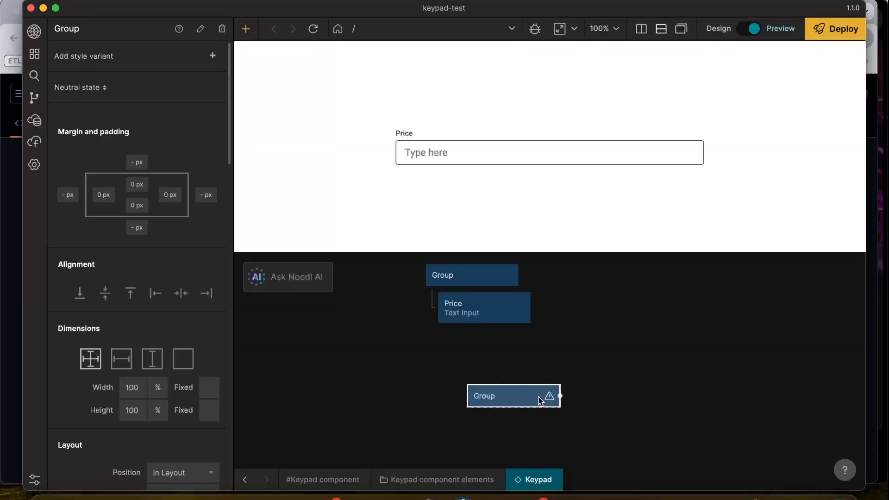
drag(501, 399, 484, 324)
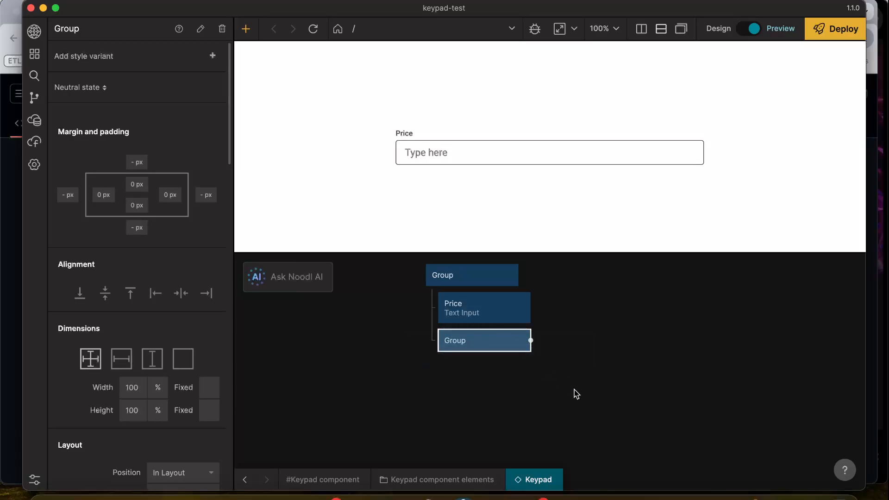
scroll(409, 320, down, 2)
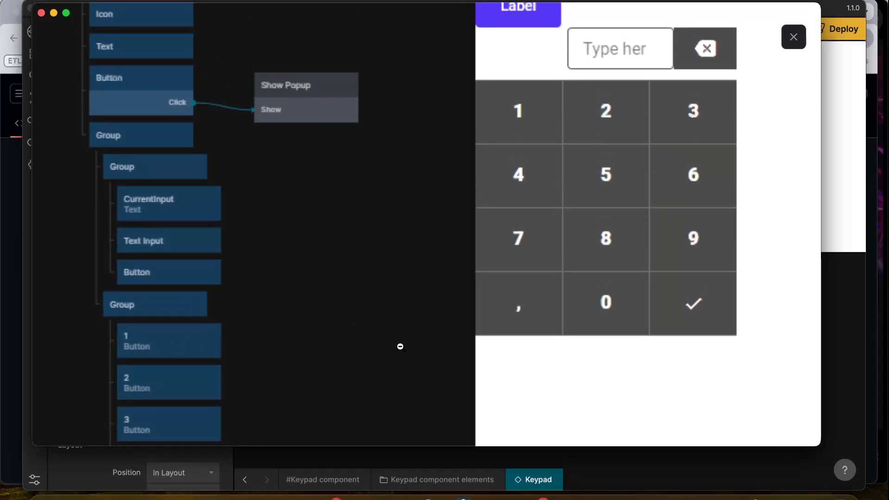
key(super+Tab)
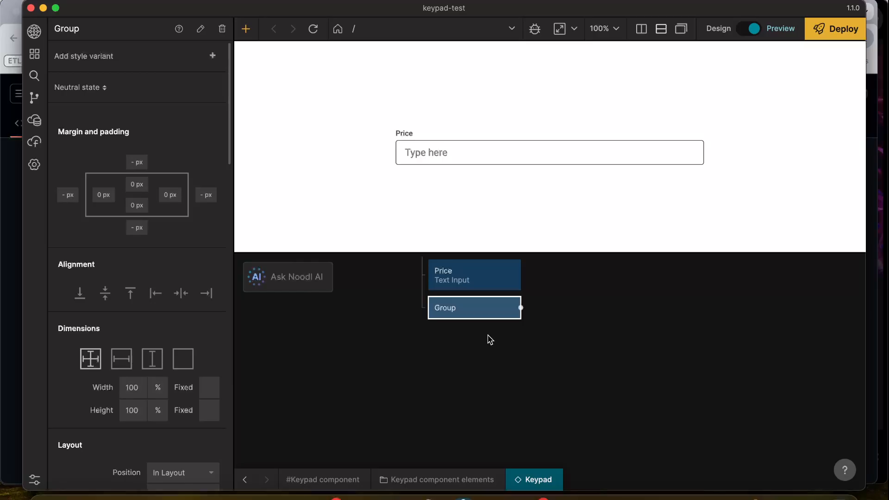
Create a visual component named "Keypad key" nested under the Keypad component
right_click(562, 389)
click(757, 365)
click(34, 54)
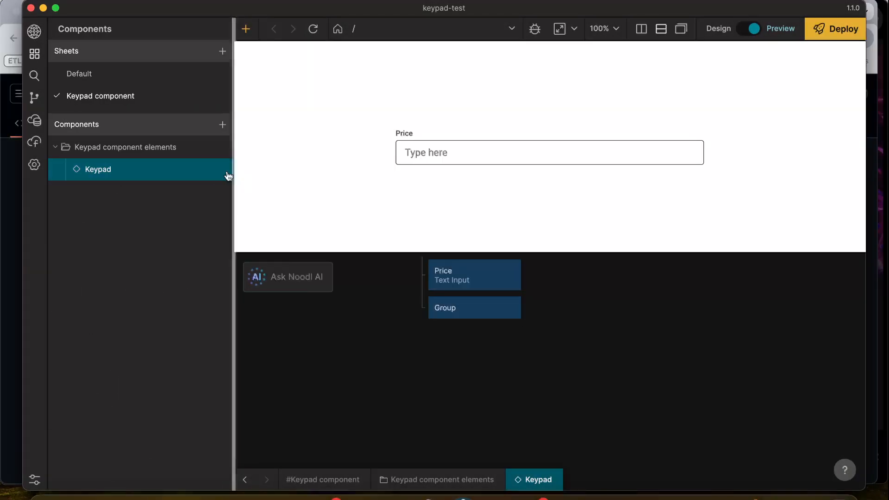
mouse_move(221, 174)
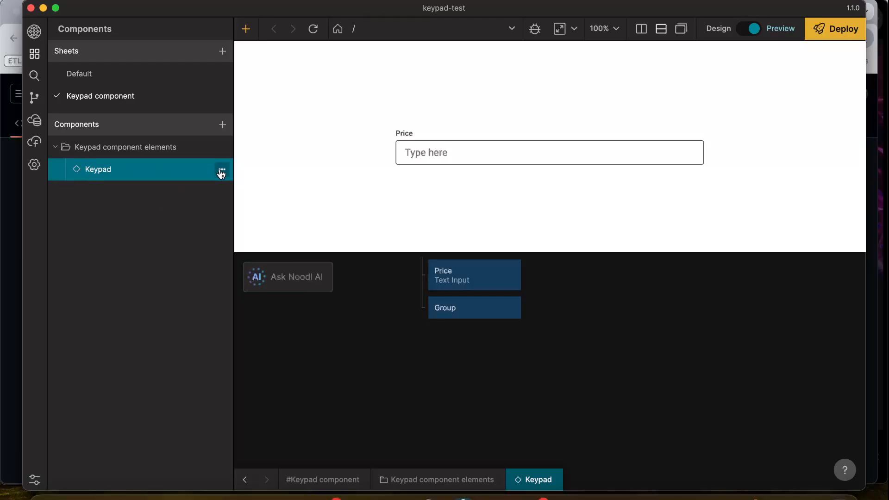
click(221, 173)
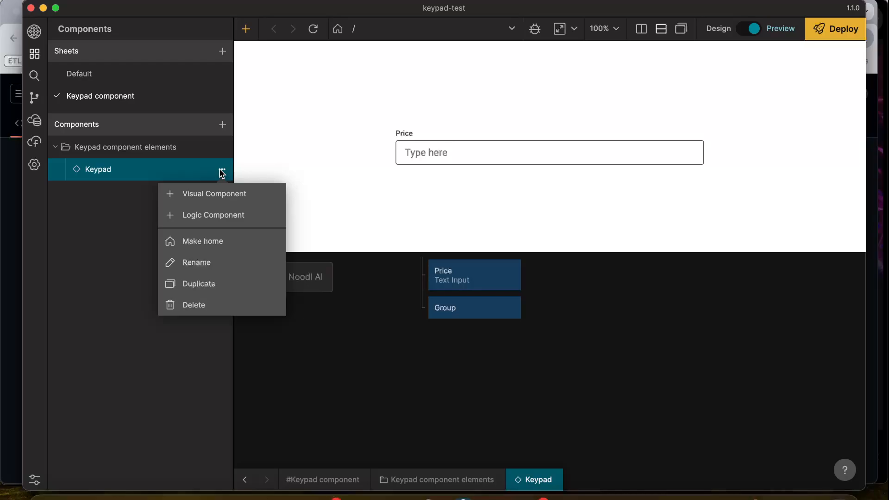
click(199, 194)
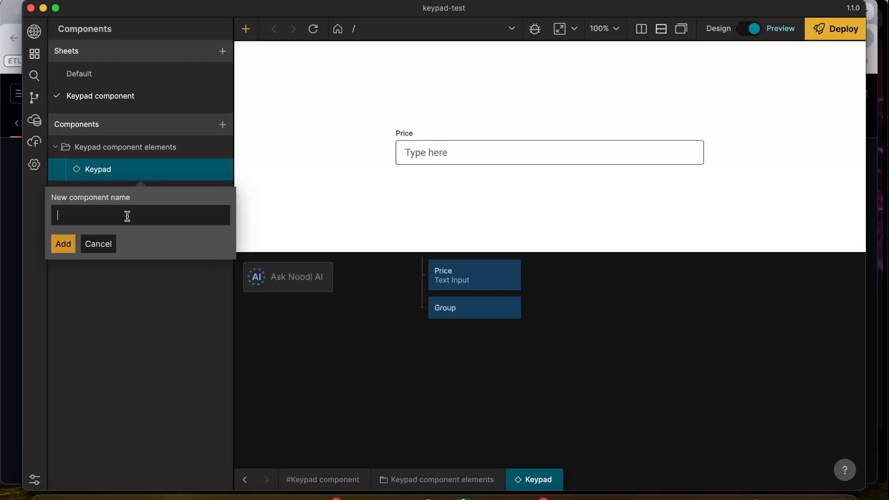
text(Keypad key)
key(Return)
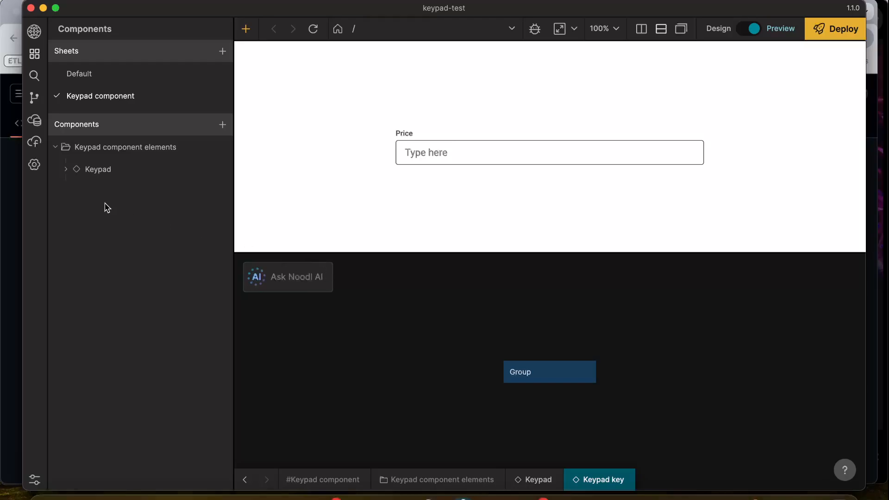
Switch the width and height units of the Keypad key component's root Group to px
scroll(491, 384, right, 1)
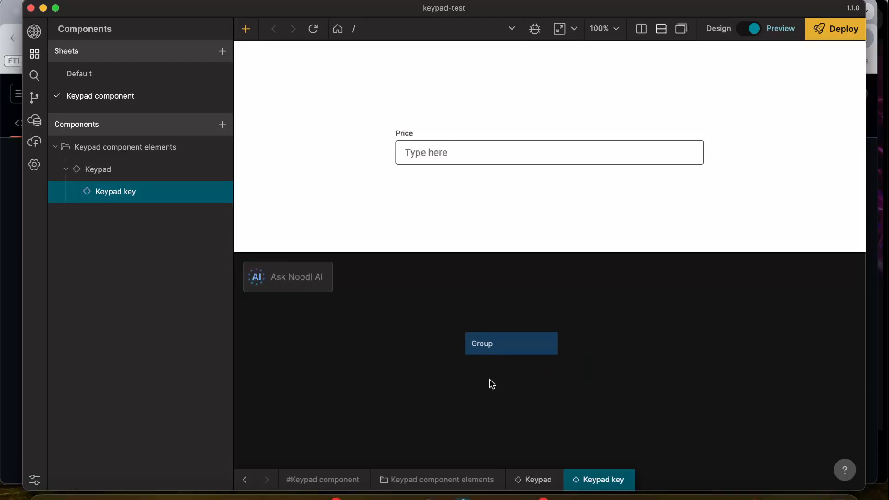
scroll(381, 335, down, 1)
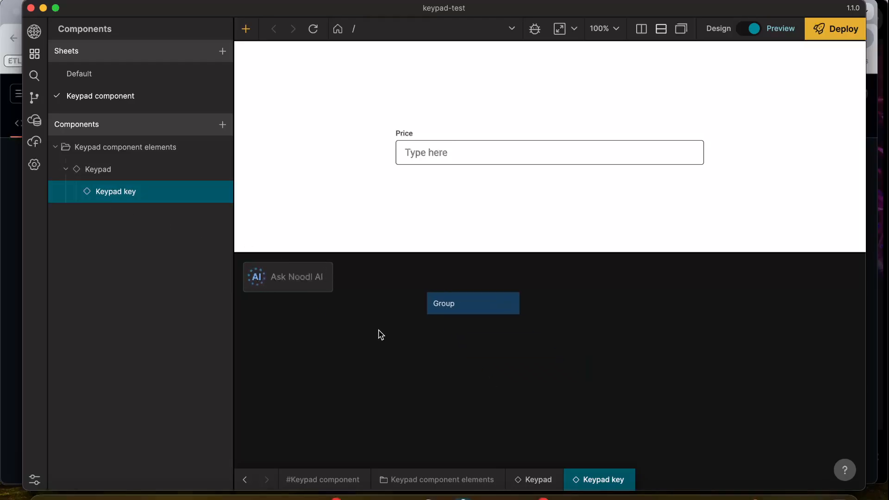
right_click(464, 368)
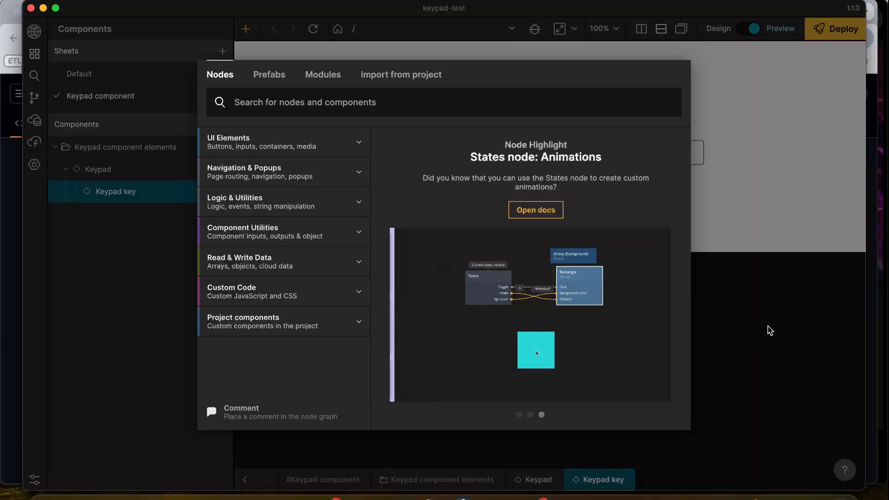
click(769, 329)
click(469, 301)
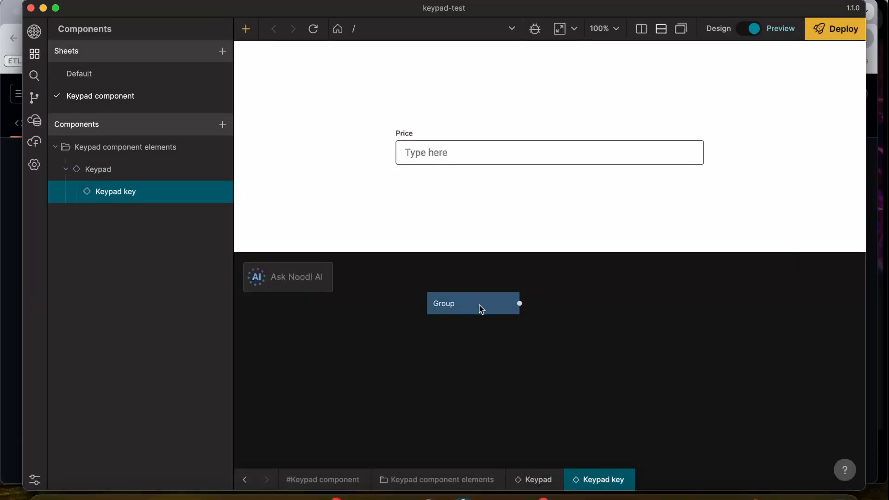
click(482, 309)
scroll(165, 254, down, 5)
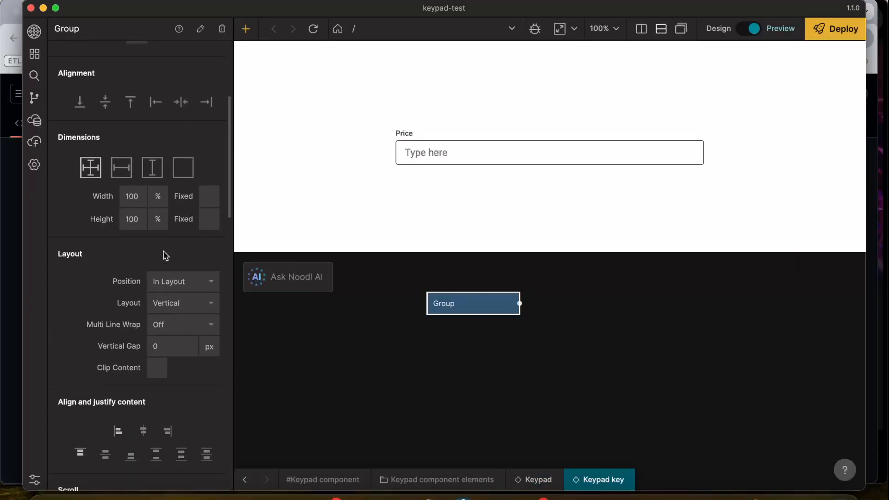
click(132, 190)
click(155, 194)
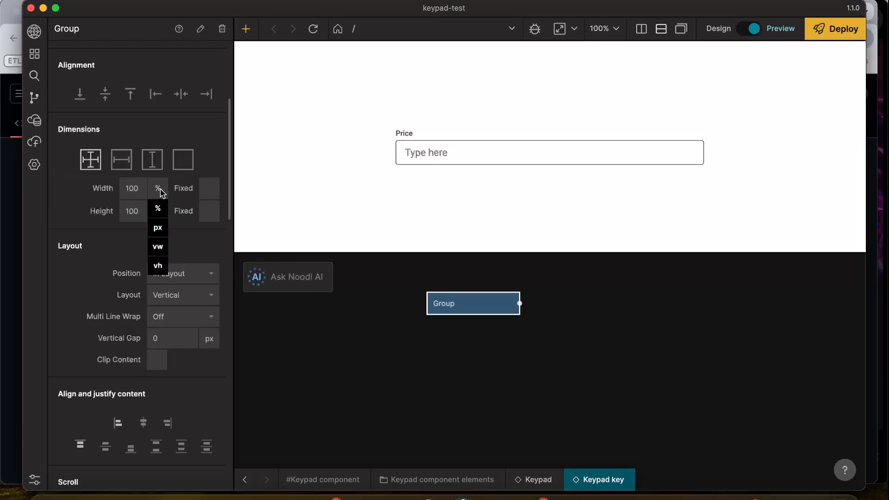
click(158, 227)
click(158, 210)
click(162, 250)
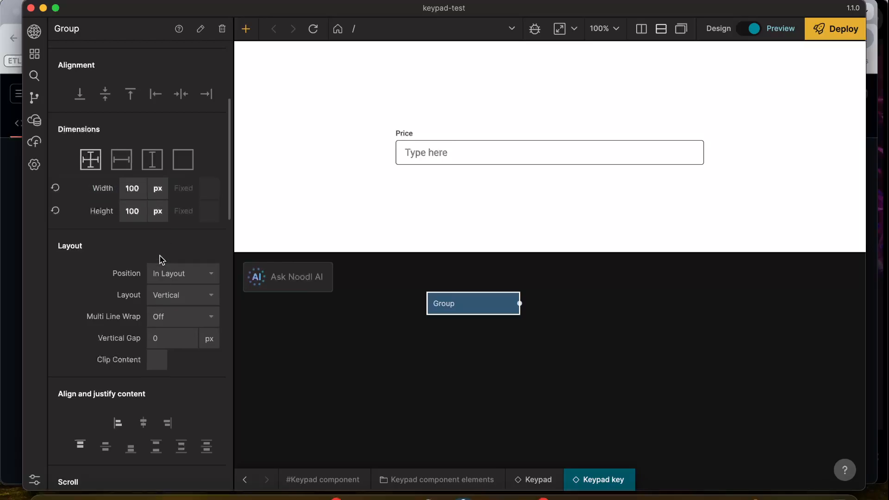
Set the Keypad key Group's width and height to 80 px each
click(132, 190)
text(80)
key(Tab)
text(08)
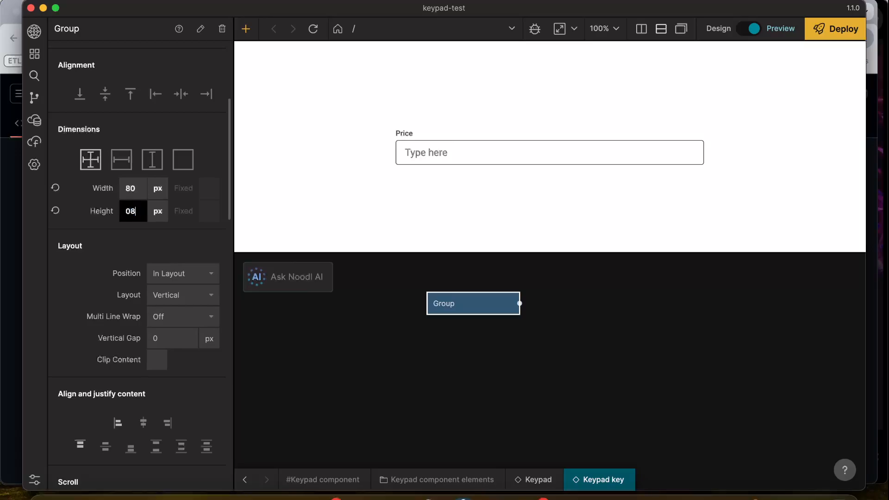
key(Tab)
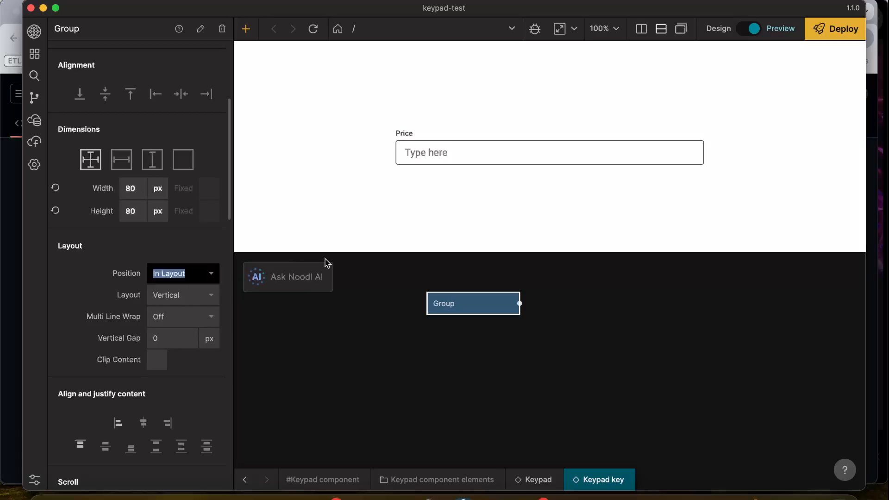
click(390, 295)
Add a Text node to the Keypad key component and nest it under the root Group
right_click(557, 361)
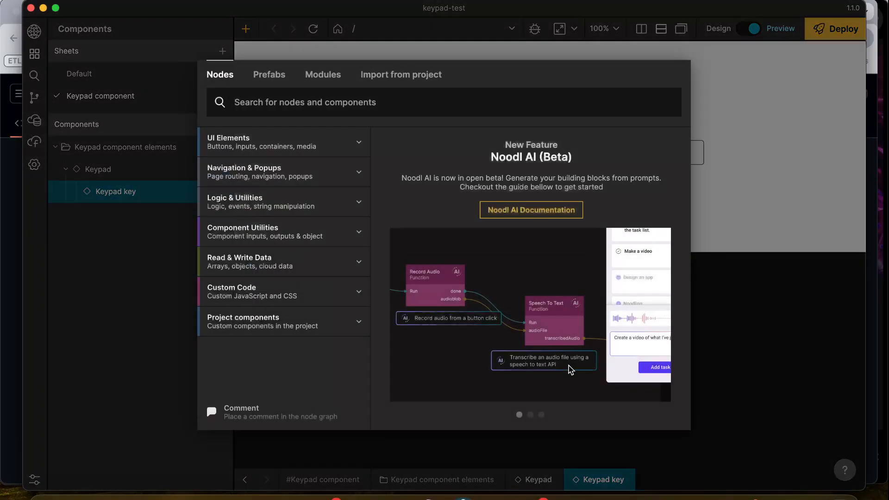
text(text)
key(Return)
drag(526, 362, 519, 332)
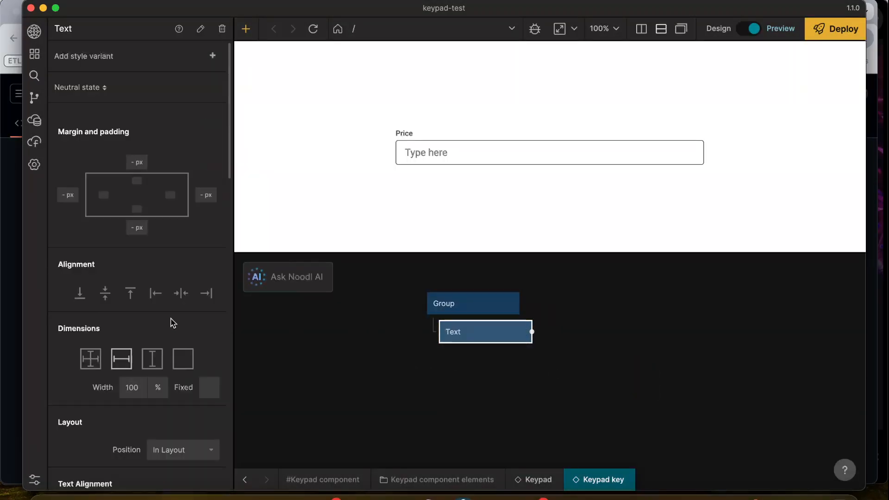
Add a Component Inputs node to Keypad key and place it to the left of the Group
scroll(351, 354, left, 2)
scroll(351, 355, up, 1)
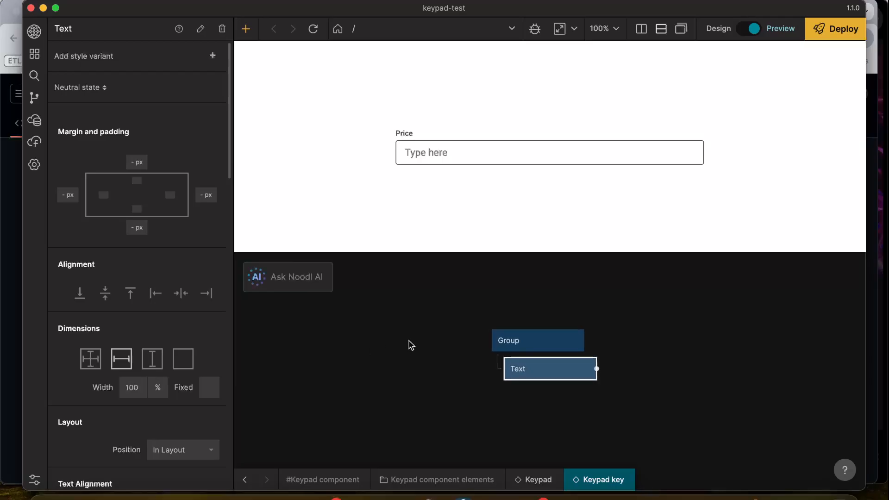
right_click(494, 388)
text(inp)
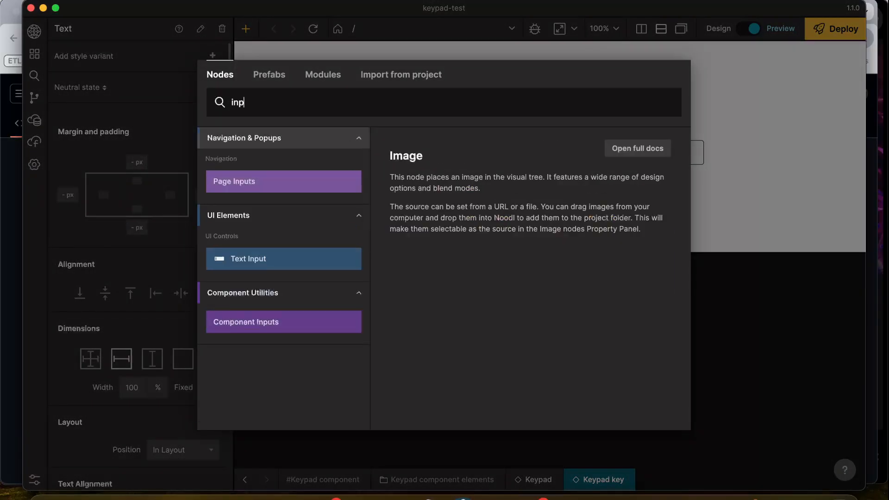
click(280, 323)
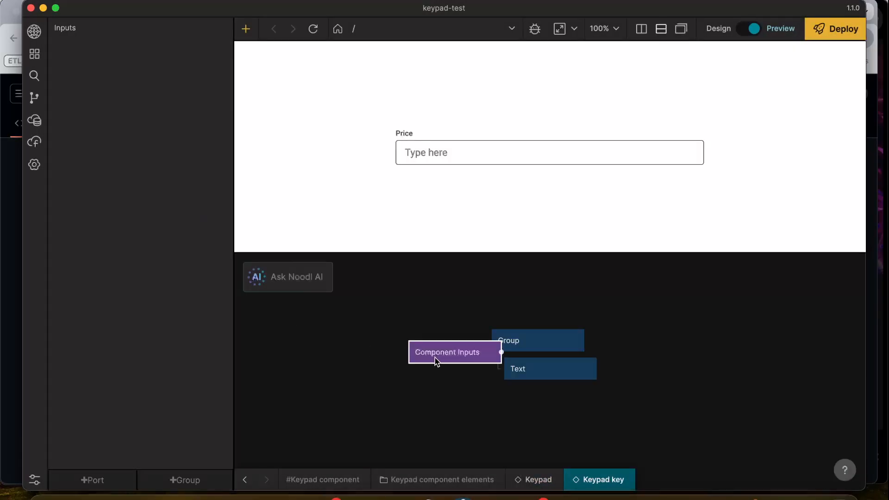
drag(436, 361, 342, 348)
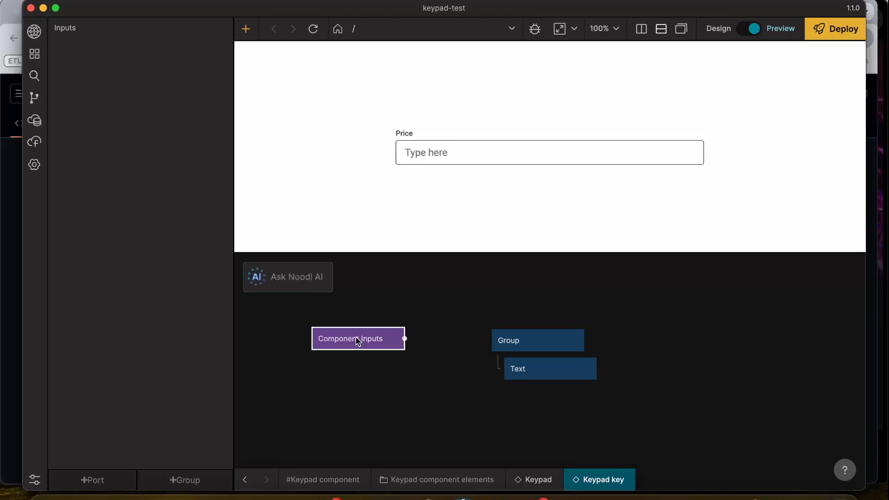
Add a port named "label" to the Component Inputs node
click(93, 480)
text(n)
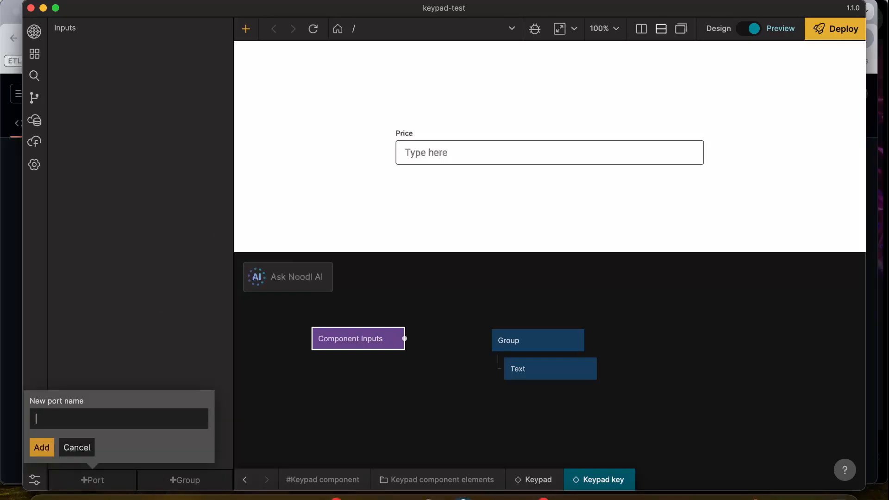
text(abel)
key(Return)
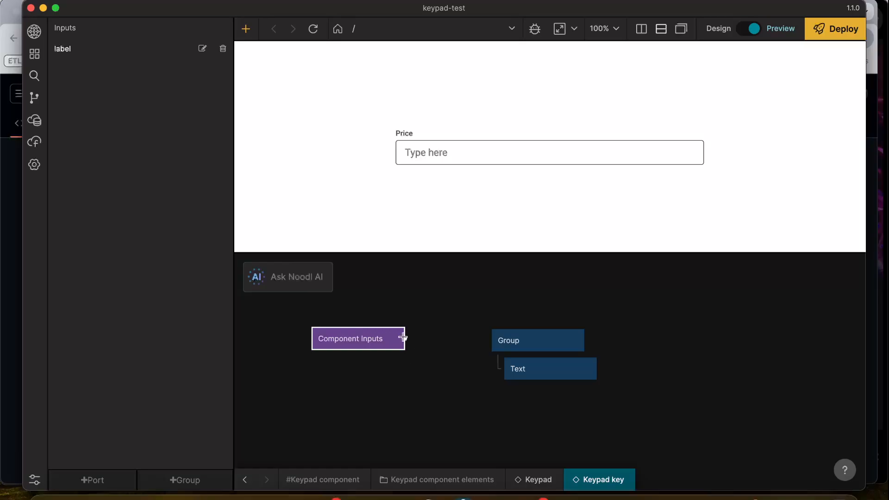
Connect the Component Inputs node's label output to the Text input of the Text node
drag(403, 337, 549, 368)
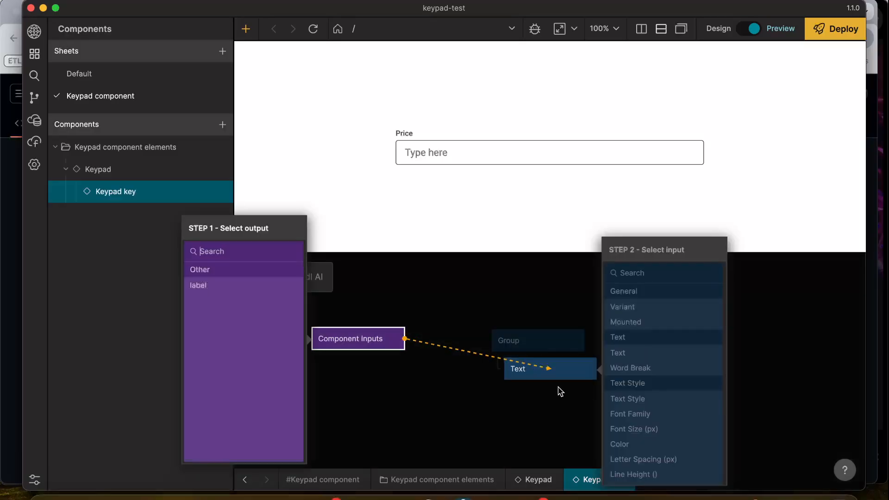
click(216, 289)
click(628, 356)
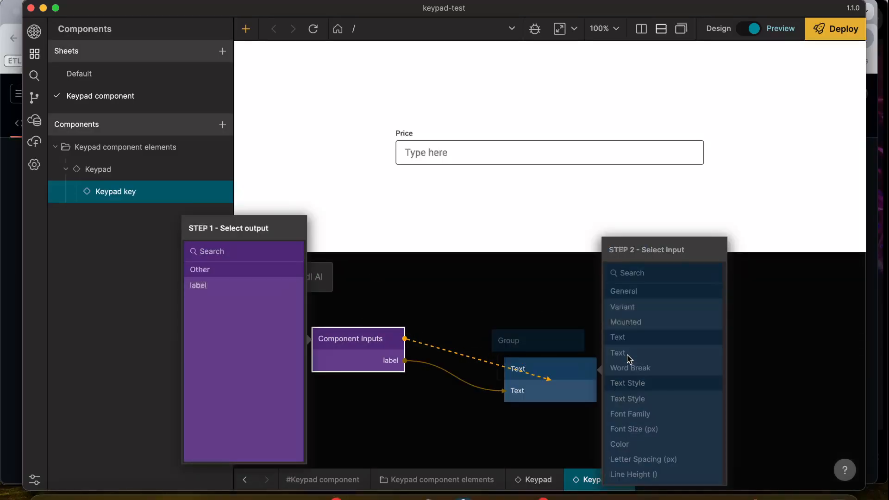
click(473, 397)
scroll(658, 386, right, 3)
scroll(483, 310, up, 1)
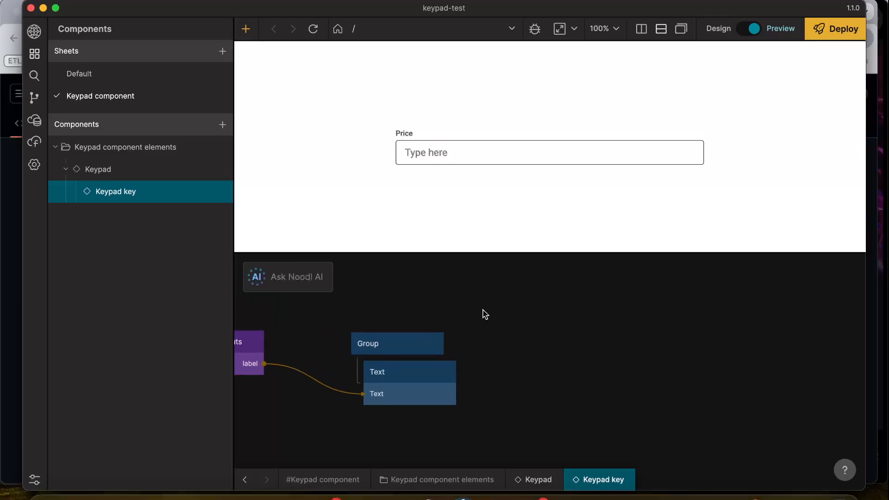
right_click(561, 383)
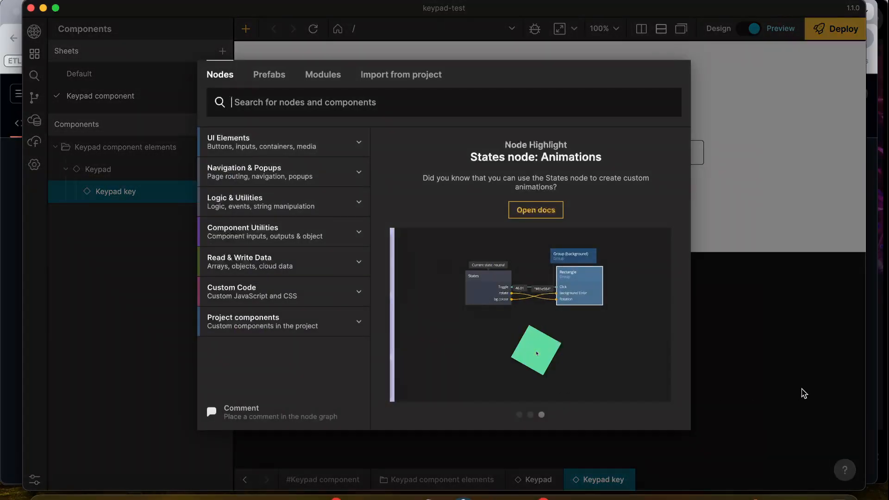
click(801, 389)
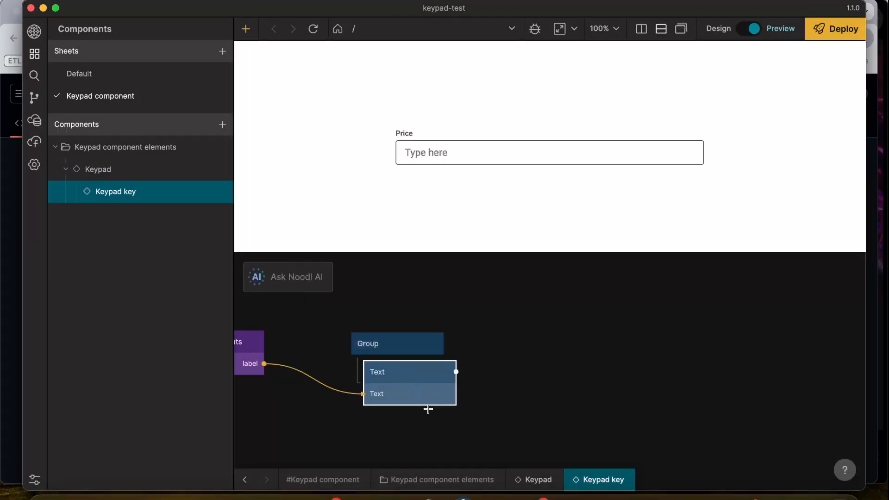
click(403, 347)
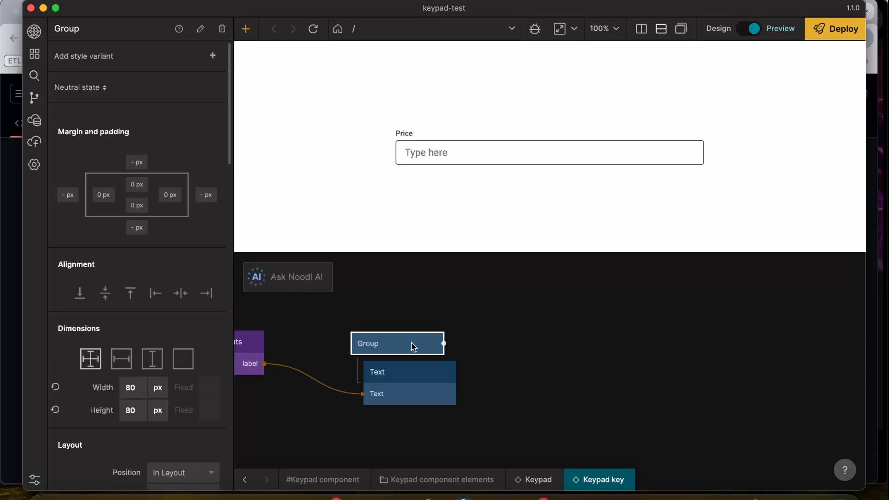
click(571, 362)
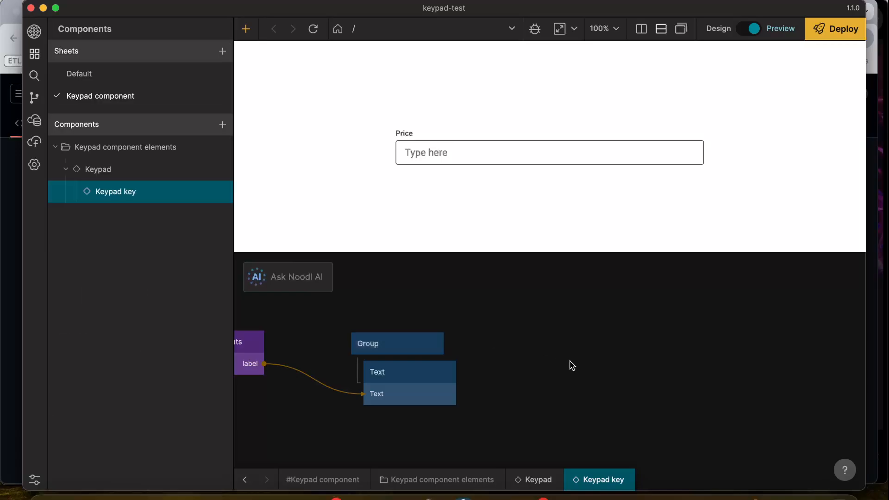
Place a Keypad key instance inside the Keypad component's lower Group and set its label to 1
click(98, 168)
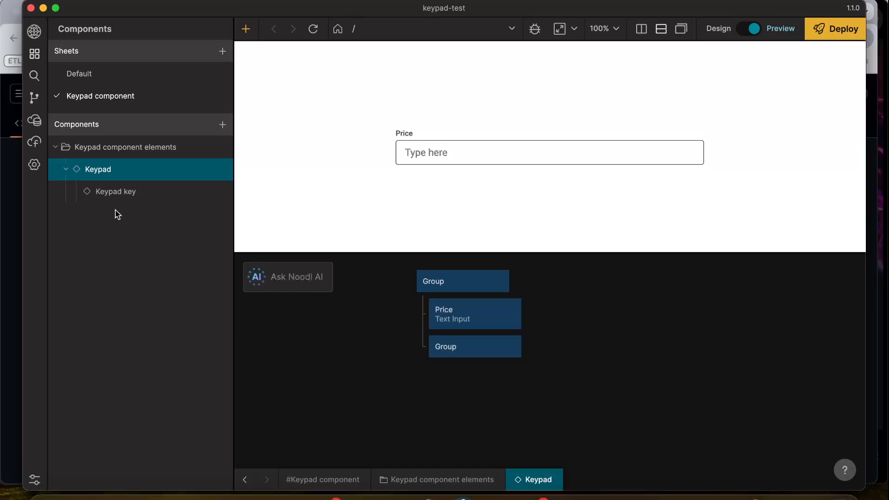
drag(111, 195, 496, 386)
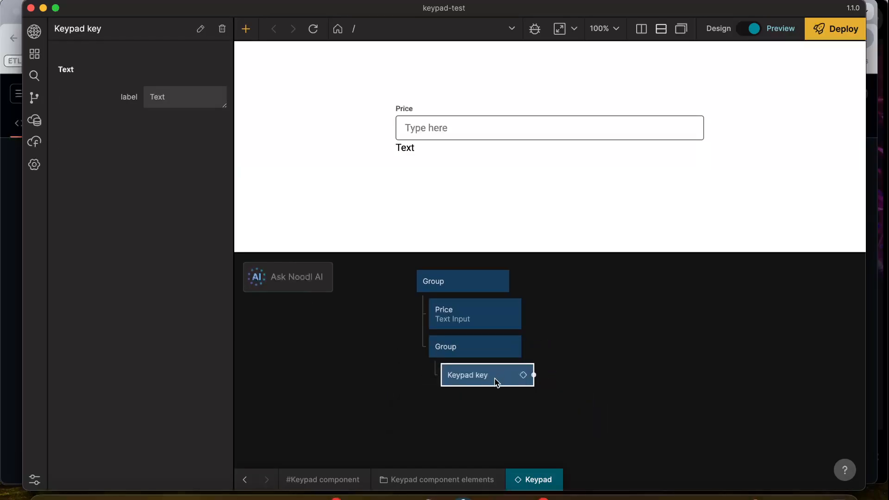
click(173, 97)
double_click(173, 97)
text(1)
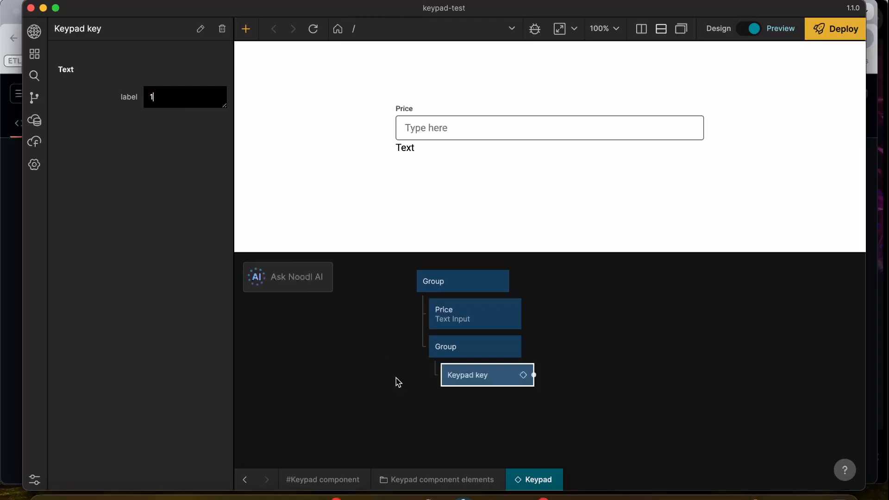
click(398, 382)
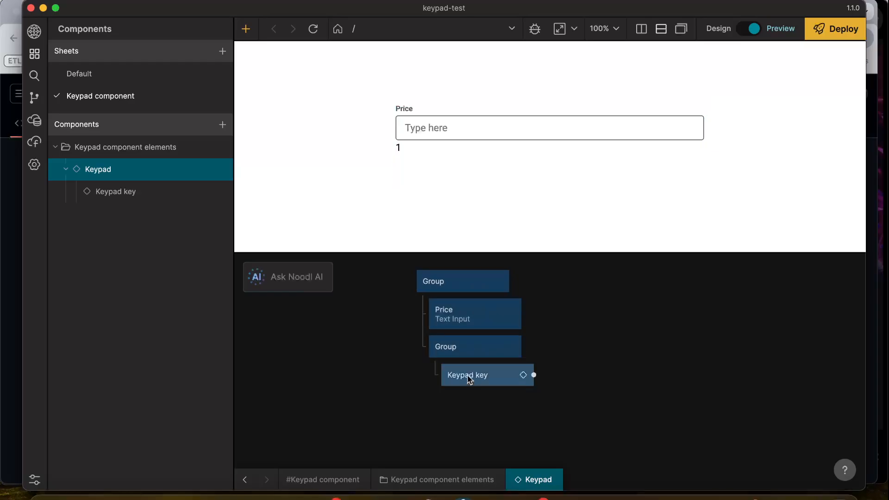
Open the Keypad key component and set its Group's height to 60 px
double_click(468, 373)
click(641, 406)
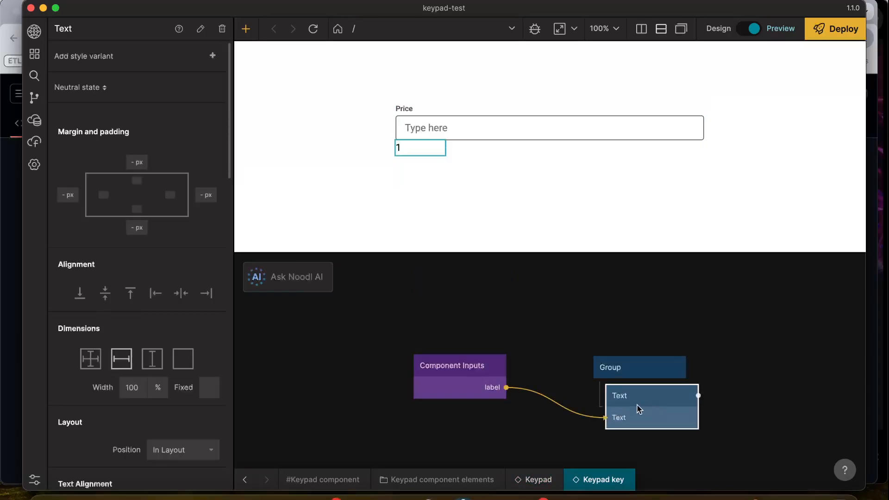
click(613, 360)
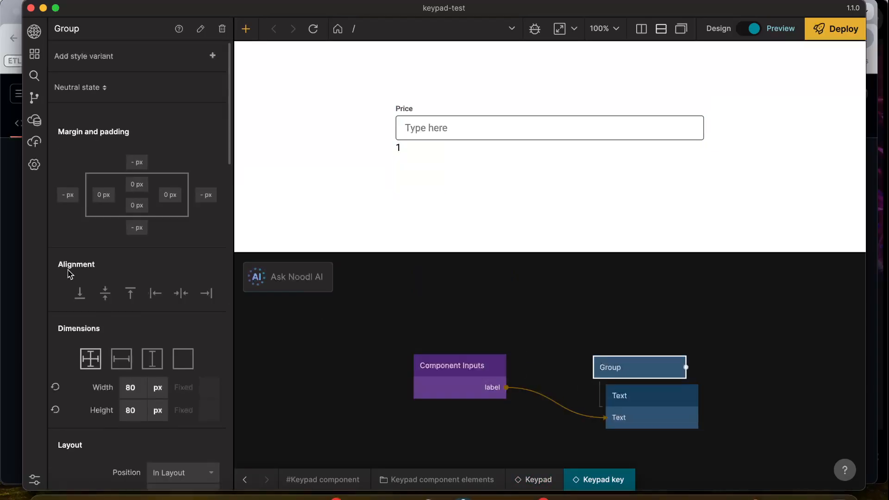
click(134, 416)
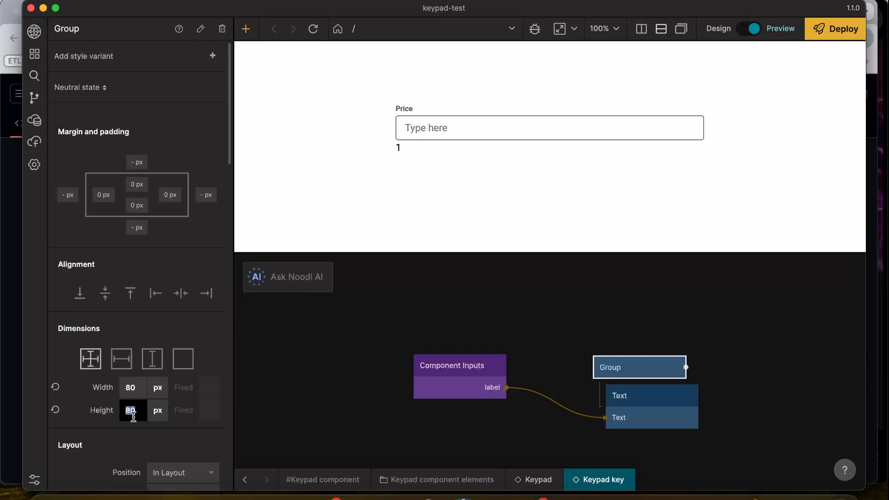
text(60)
key(Return)
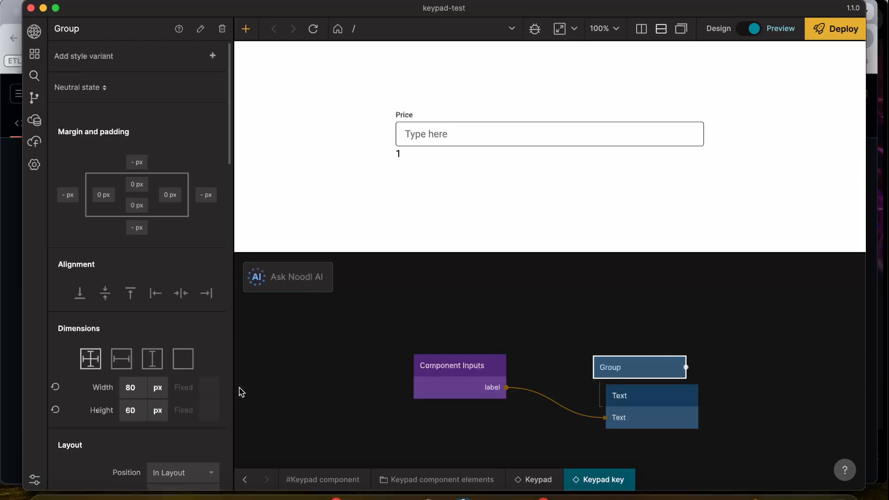
Size the Keypad key's Text node to its text width and height, and centre it vertically and horizontally
scroll(473, 342, right, 3)
scroll(472, 342, down, 1)
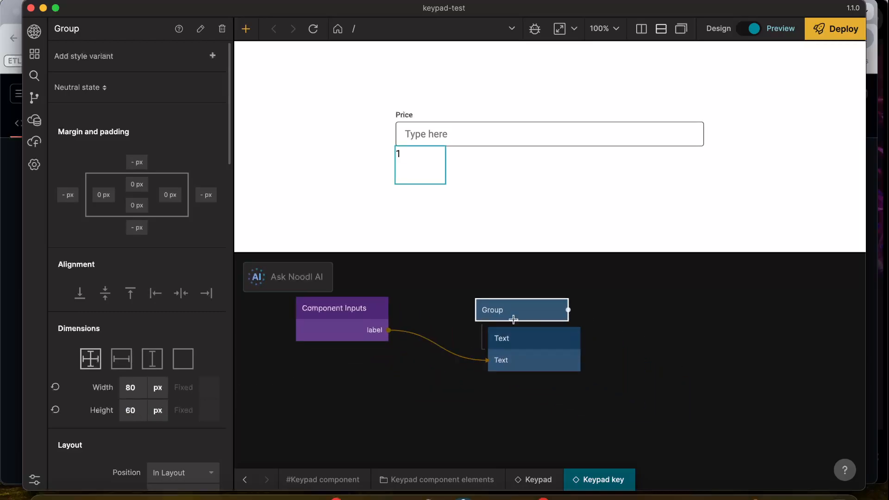
click(522, 352)
scroll(122, 319, down, 3)
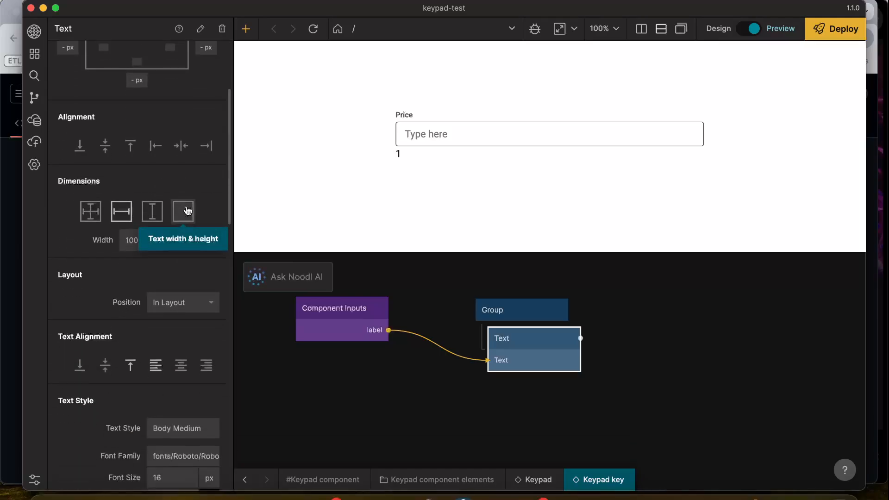
click(188, 211)
scroll(135, 287, up, 1)
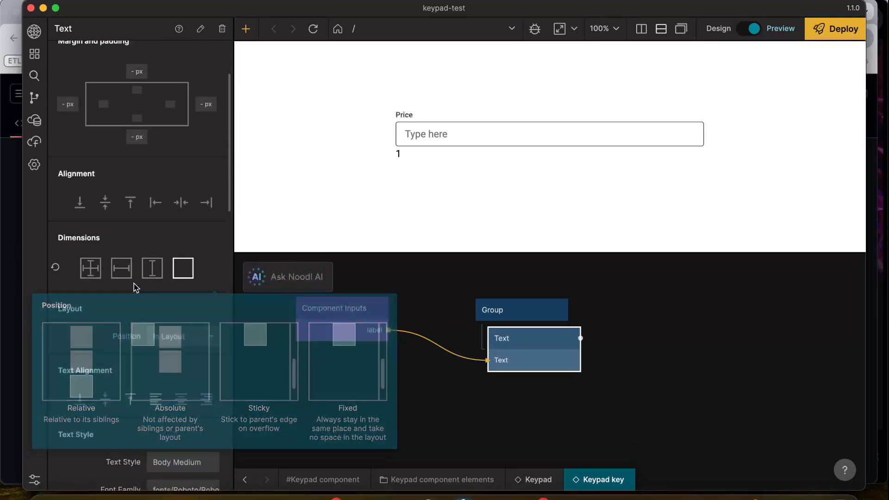
scroll(135, 287, up, 1)
click(106, 227)
click(181, 226)
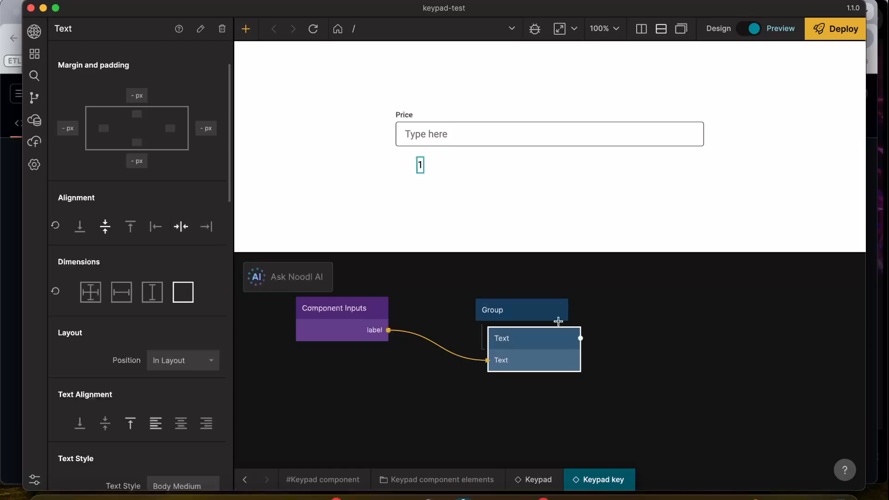
Set the font family of the Keypad key's Text node to Roboto-Black
click(531, 320)
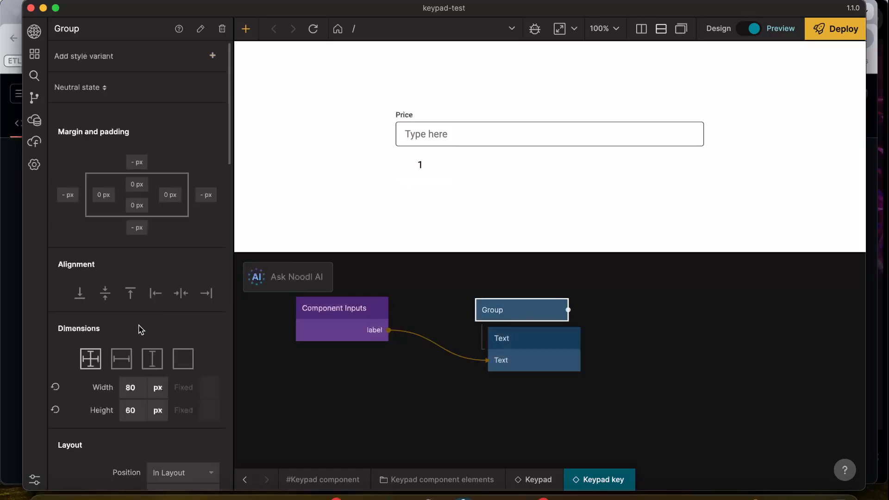
scroll(138, 327, down, 6)
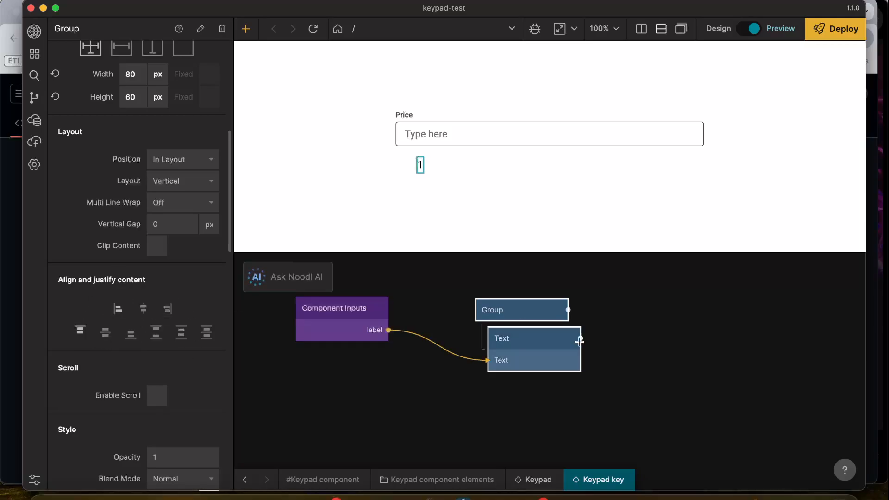
click(547, 367)
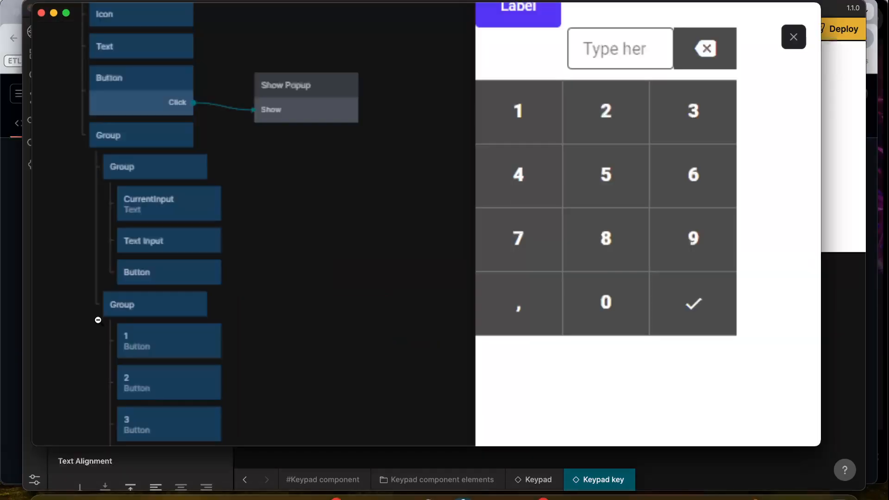
scroll(159, 332, down, 8)
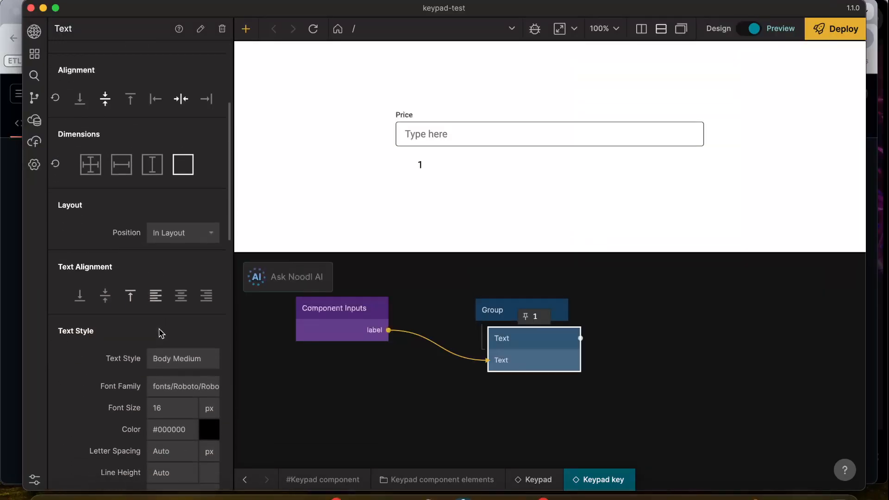
scroll(159, 329, down, 4)
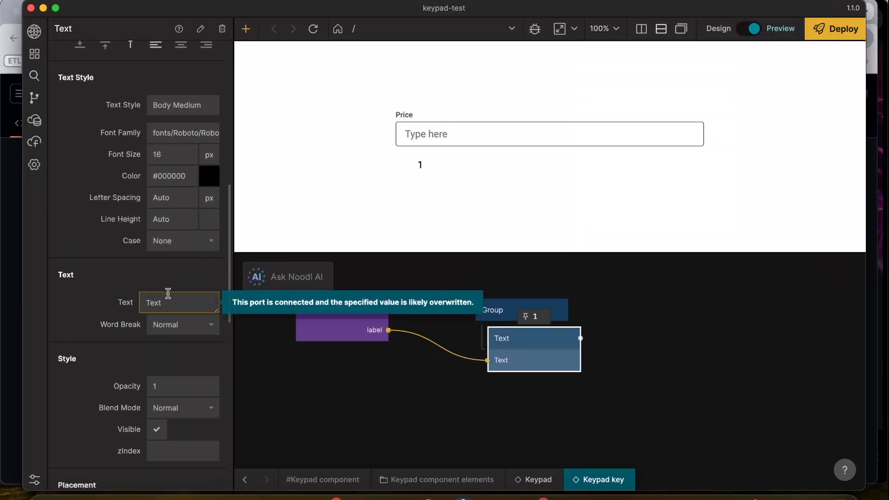
click(184, 132)
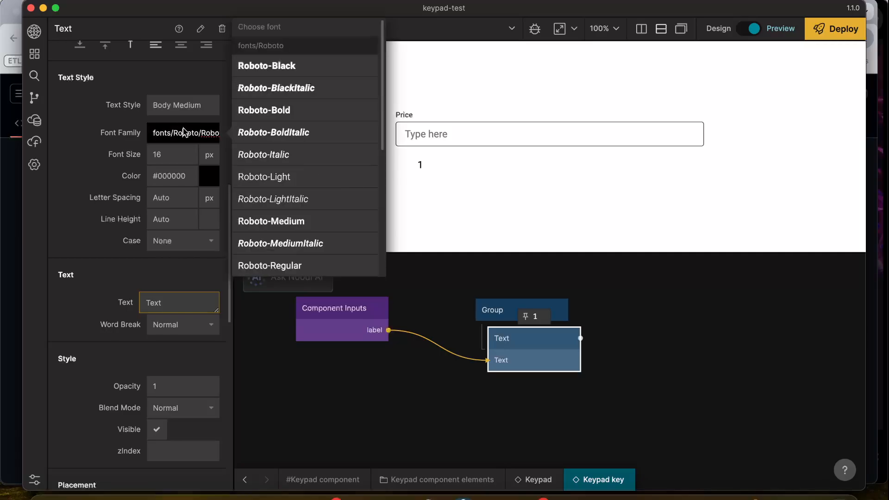
click(283, 67)
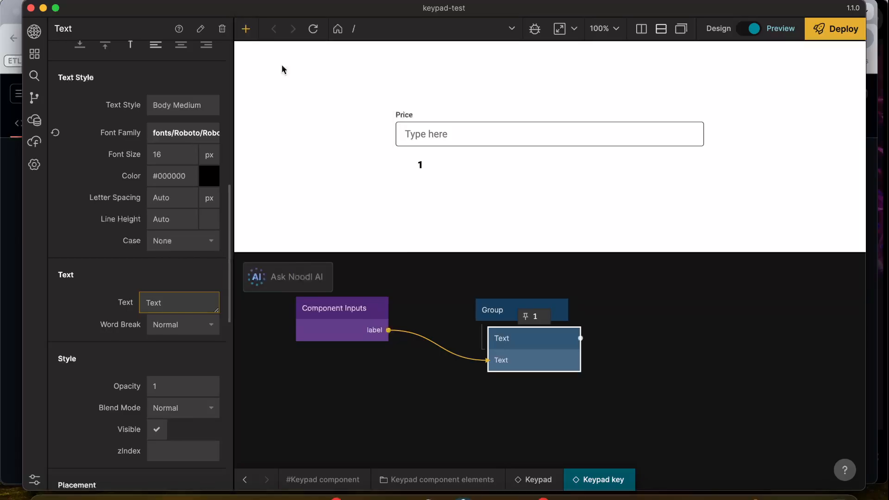
Set the Text node's text color to White
click(175, 177)
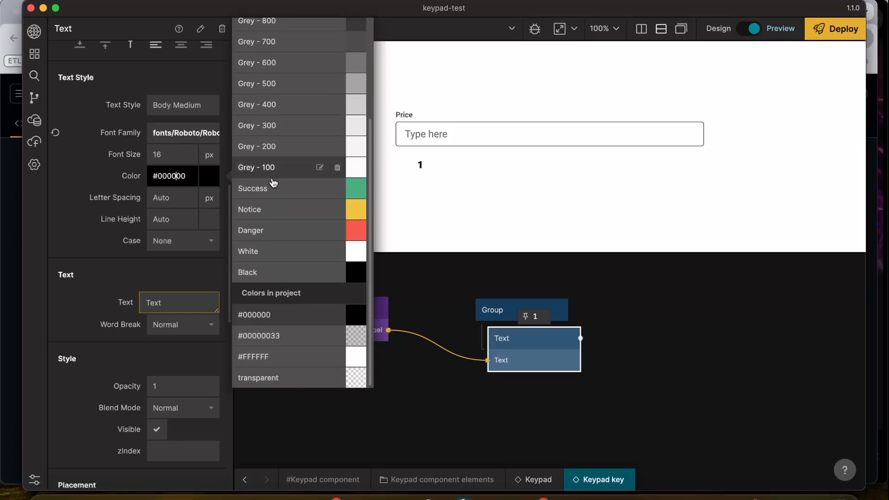
scroll(278, 195, up, 5)
scroll(278, 176, down, 3)
click(264, 256)
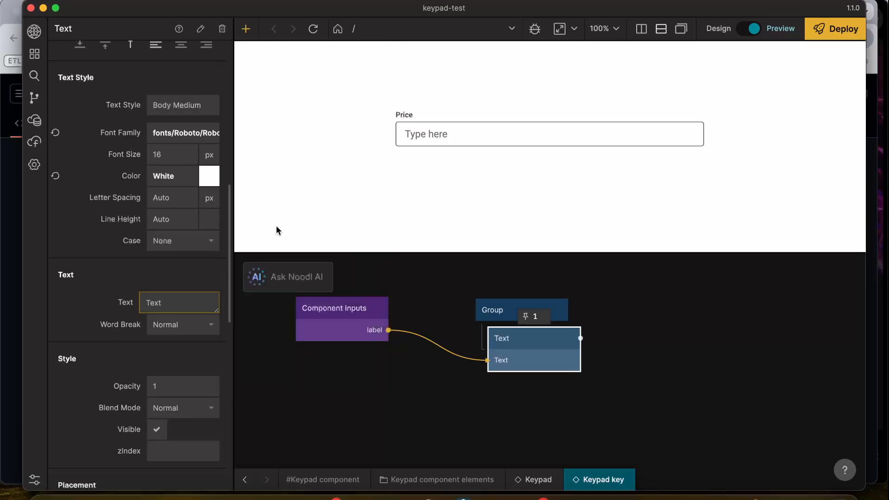
Set the background color of the Keypad key's Group to Grey - 600
click(486, 311)
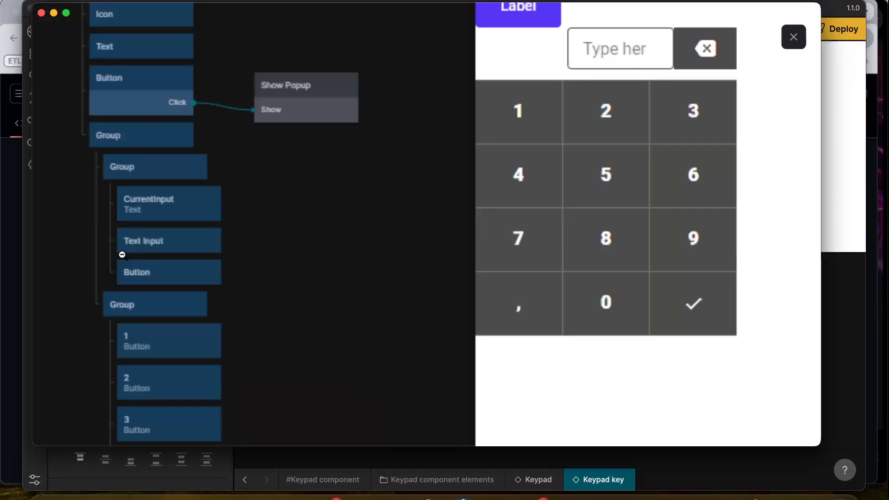
scroll(140, 310, down, 5)
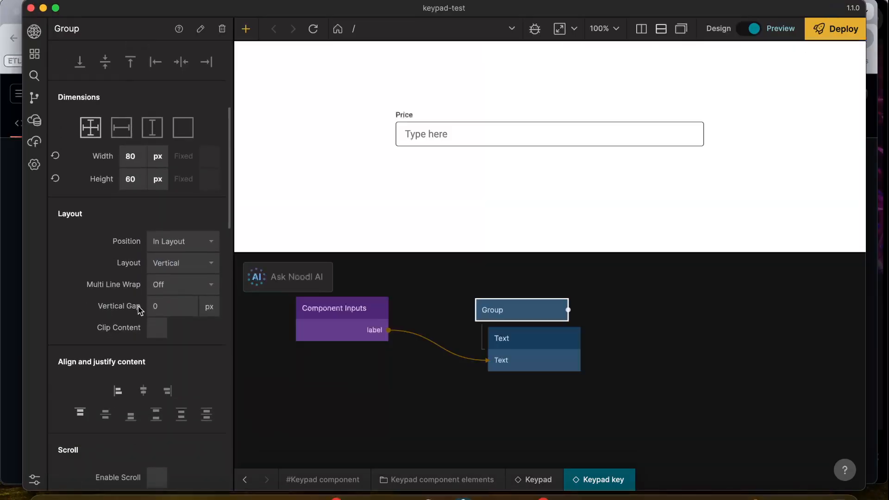
scroll(140, 310, down, 7)
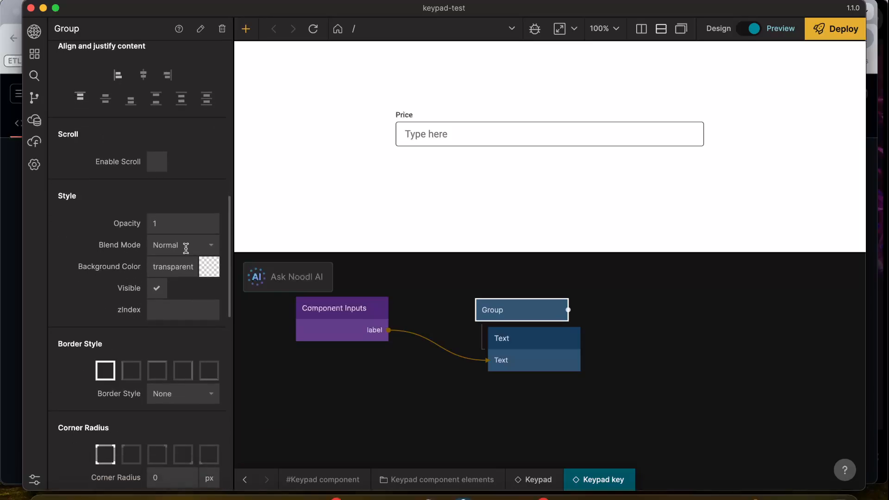
scroll(171, 249, down, 2)
click(173, 228)
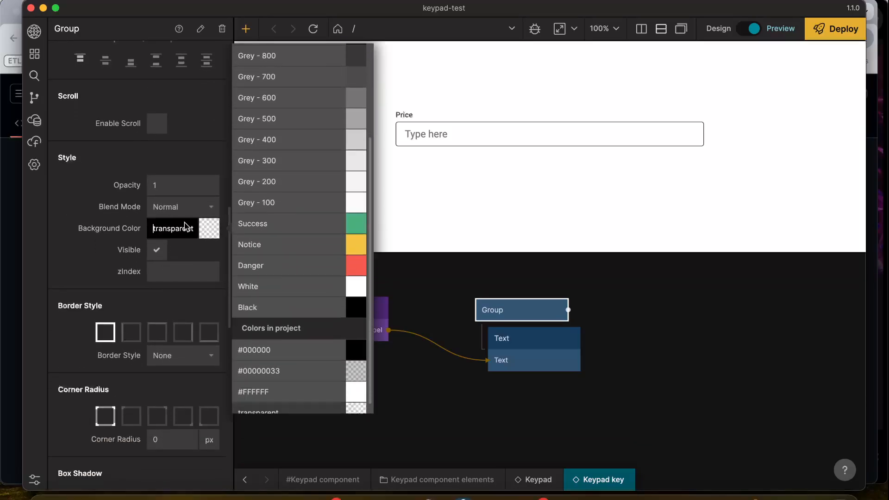
scroll(306, 204, up, 1)
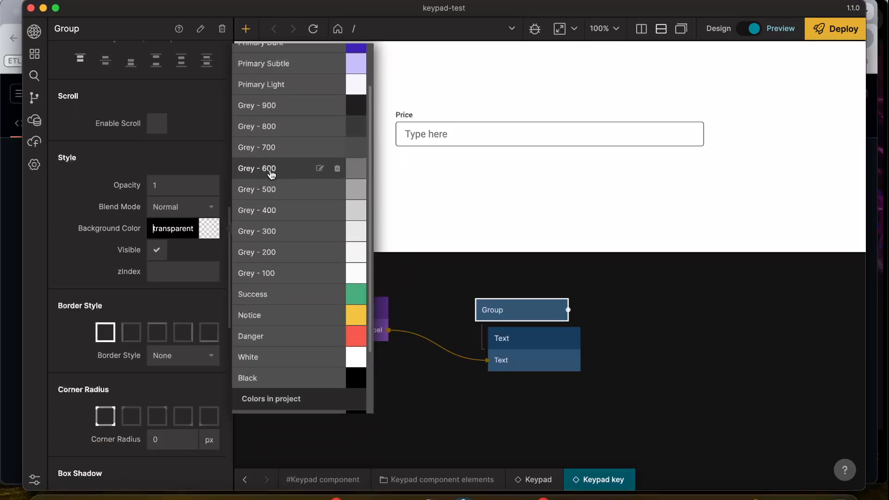
click(273, 171)
click(449, 352)
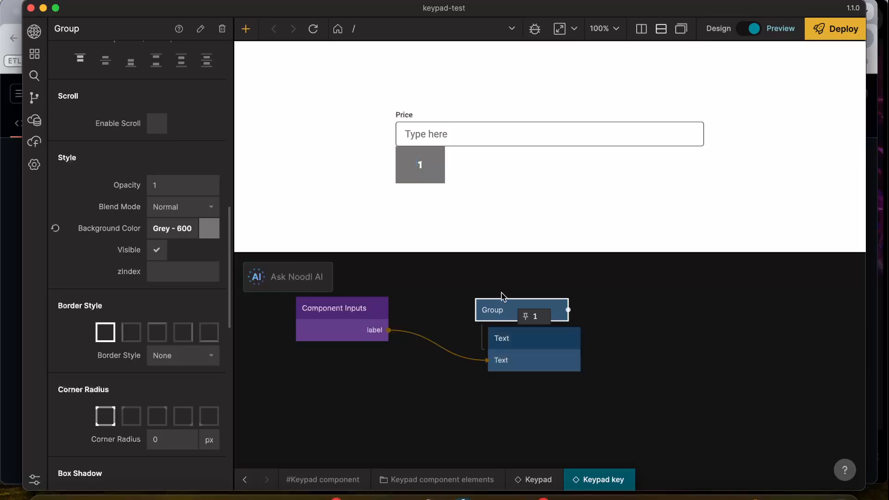
Give the Keypad key's Group a solid border 1 px wide in Grey - 200
scroll(154, 298, down, 3)
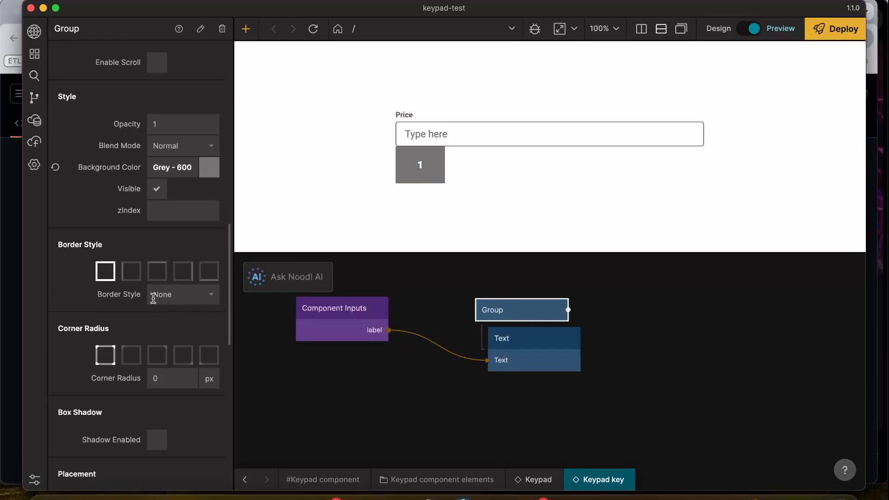
click(168, 290)
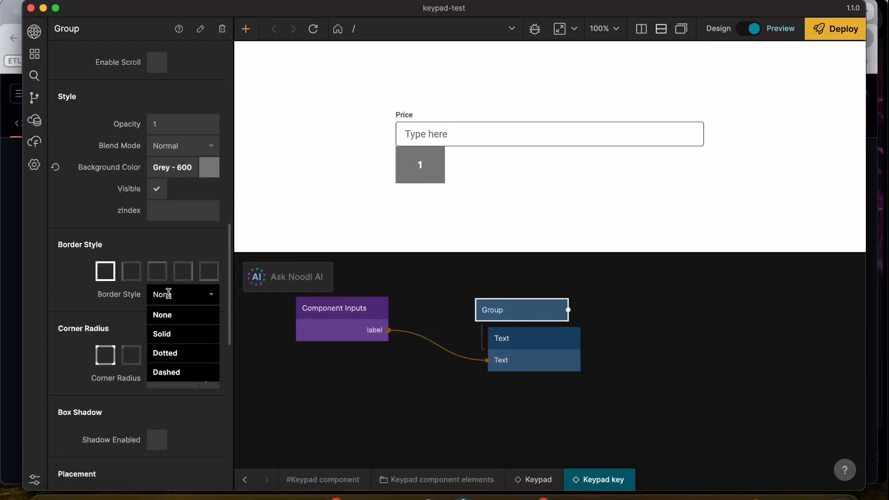
click(169, 334)
click(166, 314)
key(BackSpace)
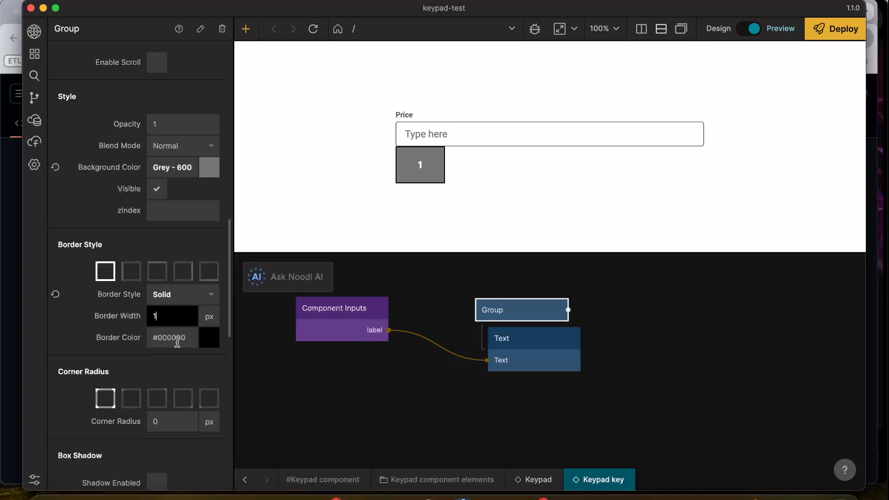
click(178, 342)
scroll(277, 292, up, 2)
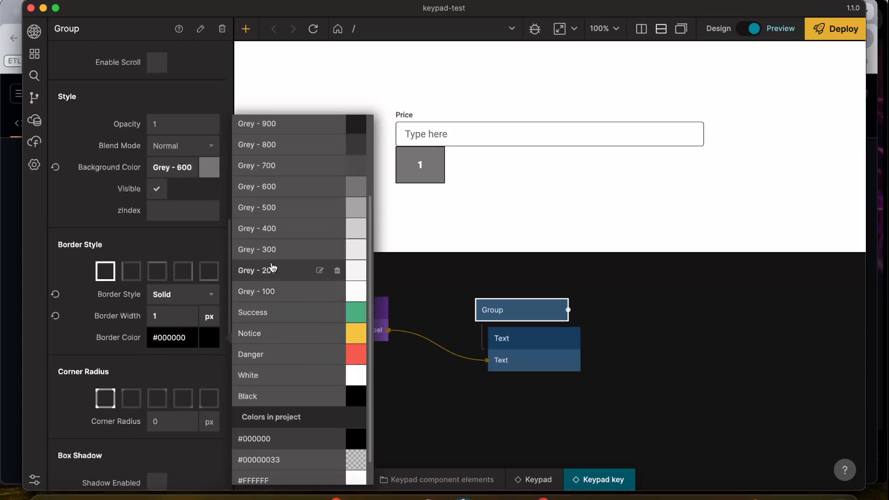
click(273, 269)
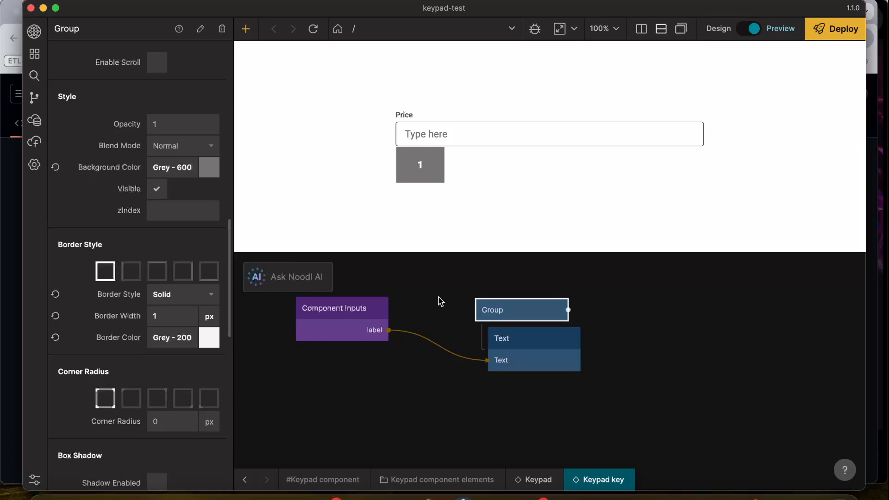
Open the Keypad component and display the properties of its Keypad key node
click(36, 59)
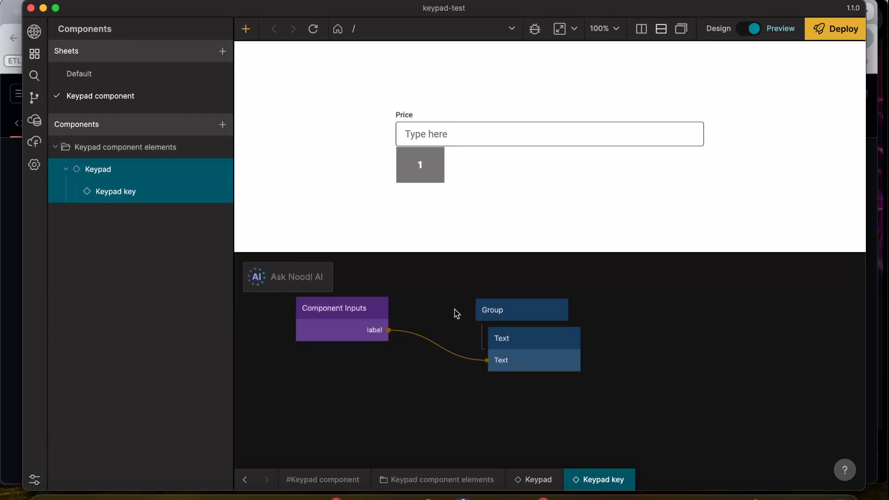
click(121, 170)
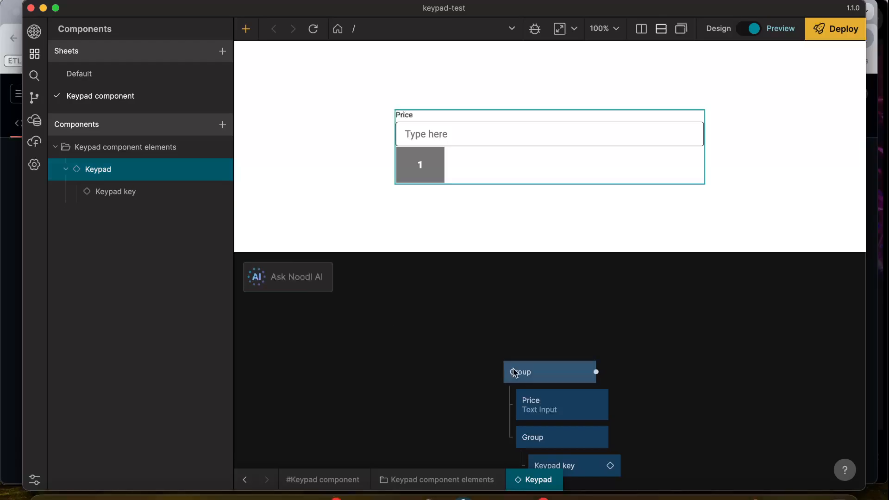
scroll(493, 366, down, 4)
scroll(492, 366, up, 2)
click(478, 361)
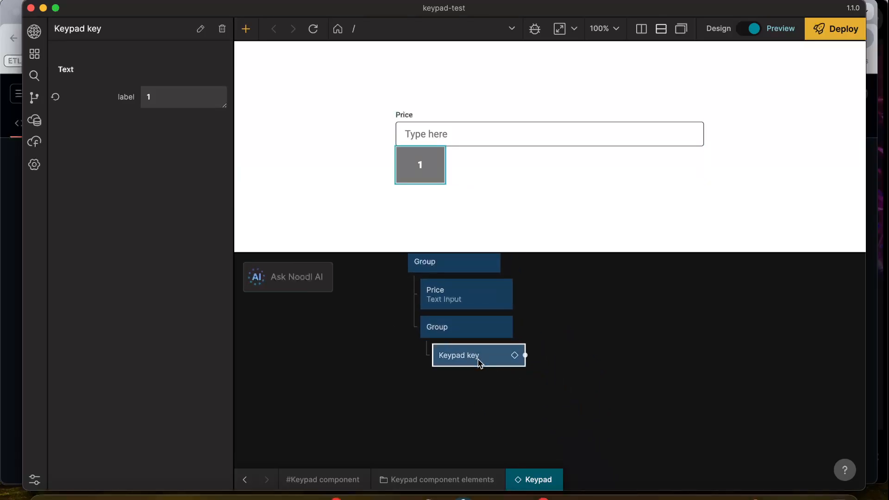
scroll(470, 405, left, 2)
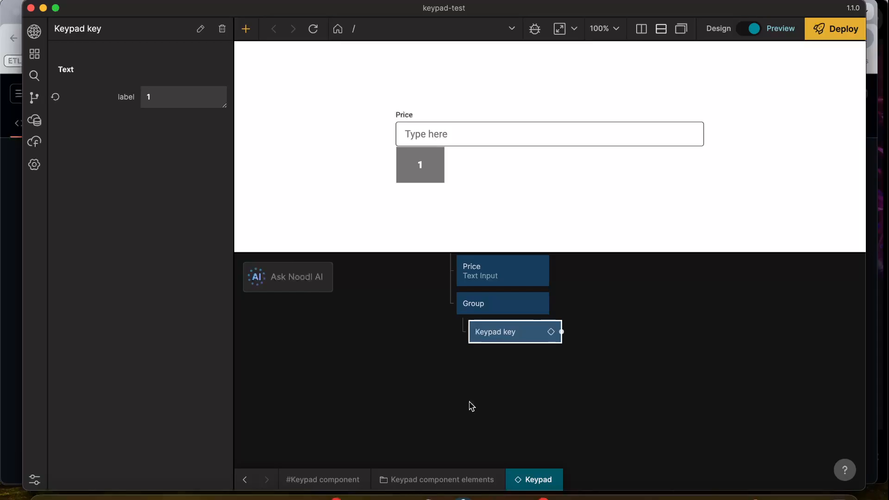
scroll(431, 341, up, 2)
scroll(432, 340, left, 2)
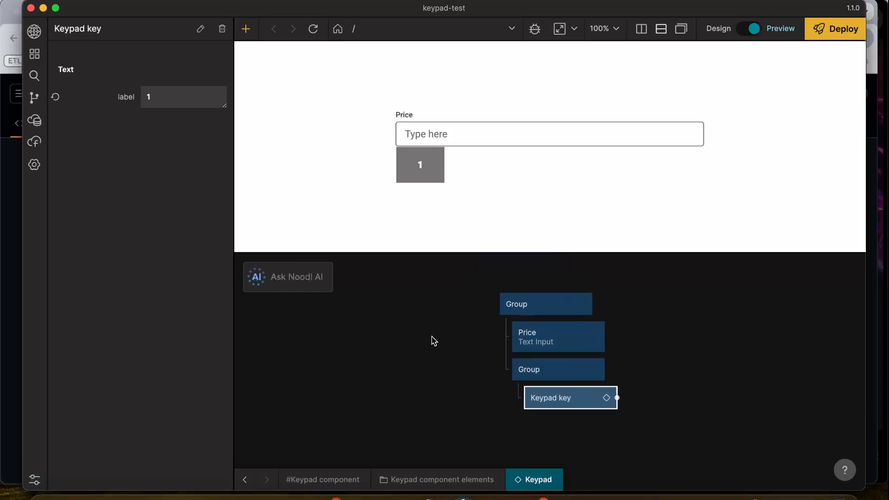
scroll(431, 338, right, 2)
scroll(432, 338, down, 1)
click(437, 380)
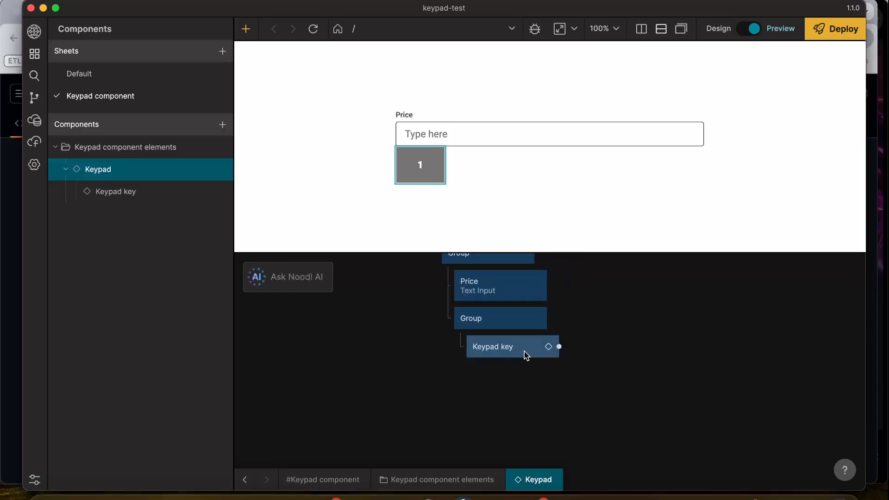
Duplicate the Keypad key node and nest the copy under the first one in the inner Group
click(527, 354)
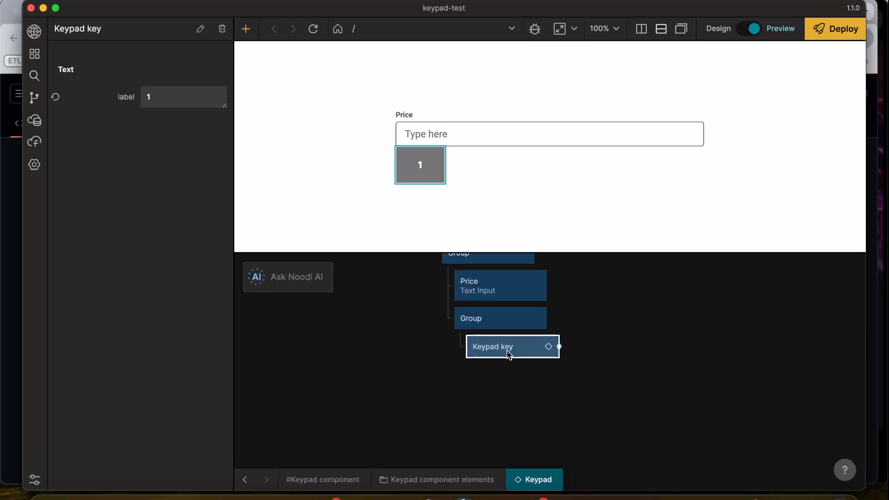
key(ctrl+c)
key(ctrl+v)
drag(573, 384, 496, 354)
click(514, 400)
drag(509, 384, 515, 355)
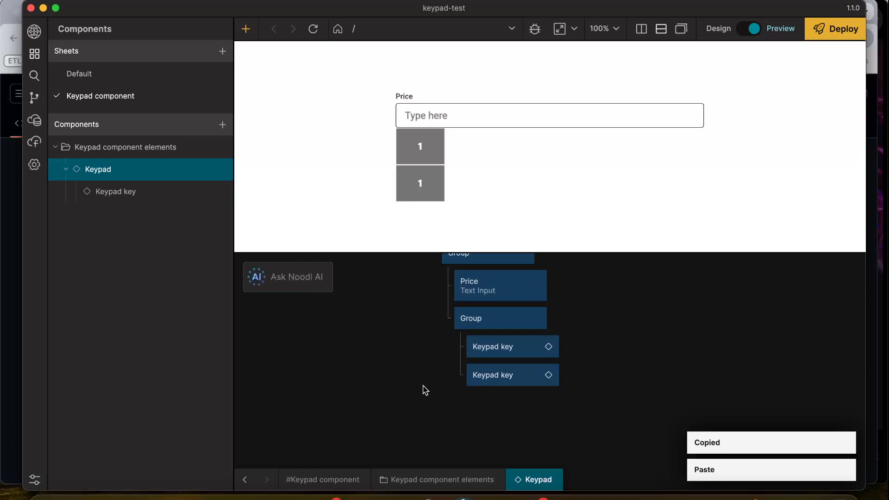
Add a Columns node to the inner Group and nest both Keypad key nodes inside it
right_click(493, 418)
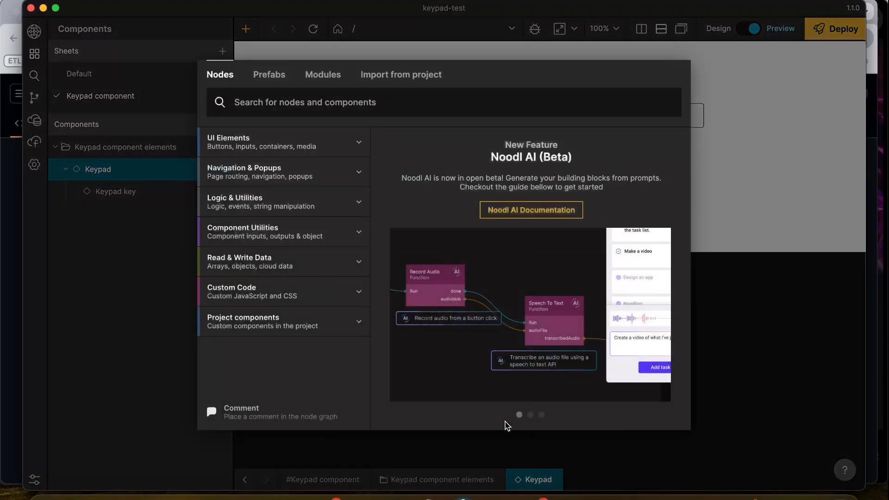
text(col)
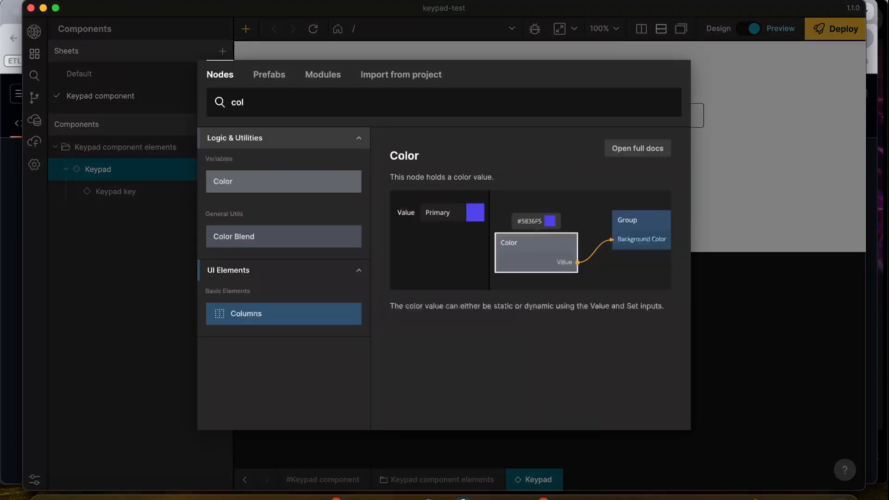
click(309, 314)
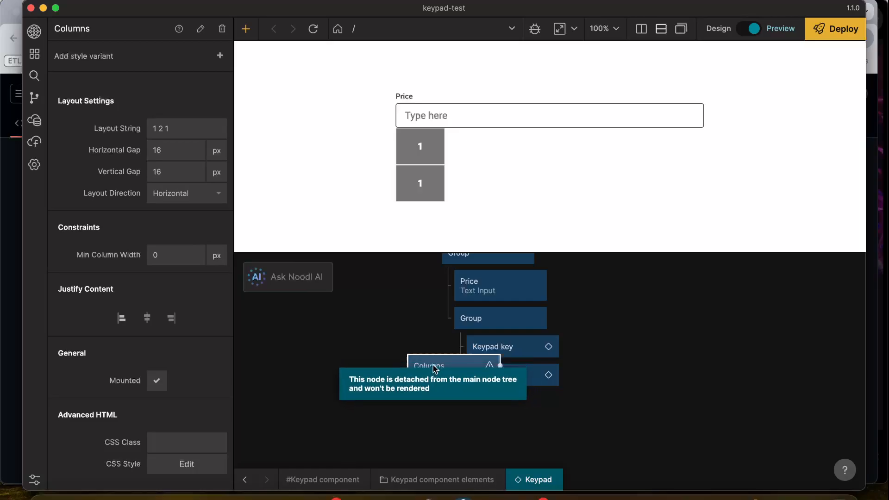
drag(444, 370, 514, 343)
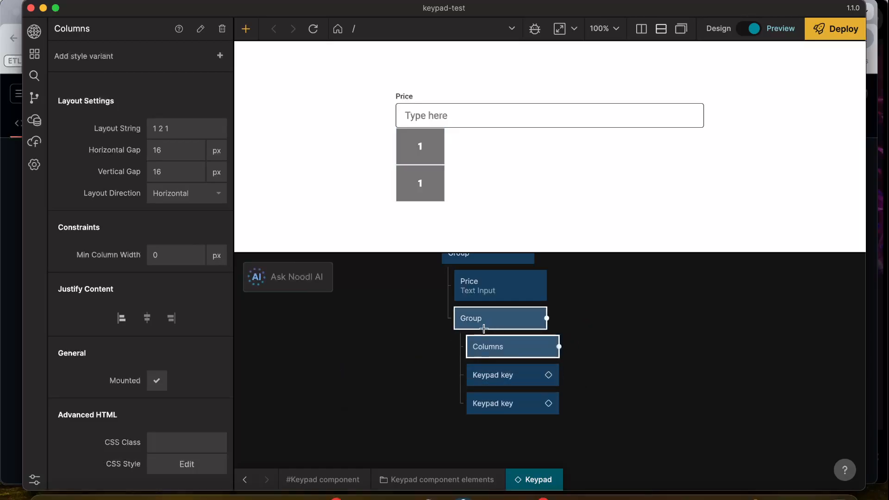
drag(504, 375, 521, 367)
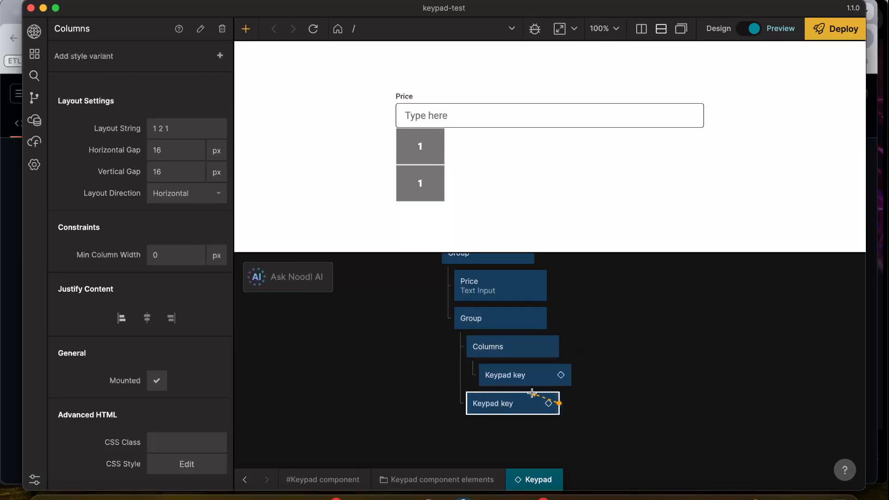
drag(504, 406, 496, 346)
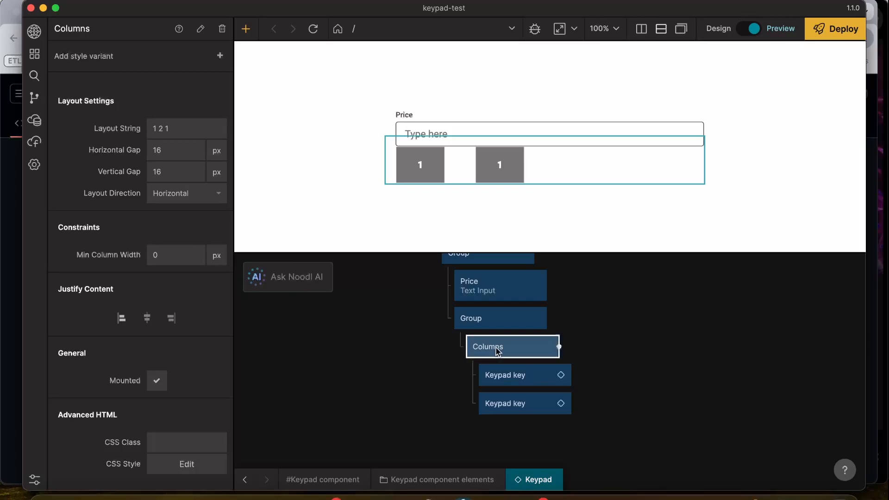
Set the Columns node's layout string to 1 1 1, consulting the reference keypad design
click(165, 120)
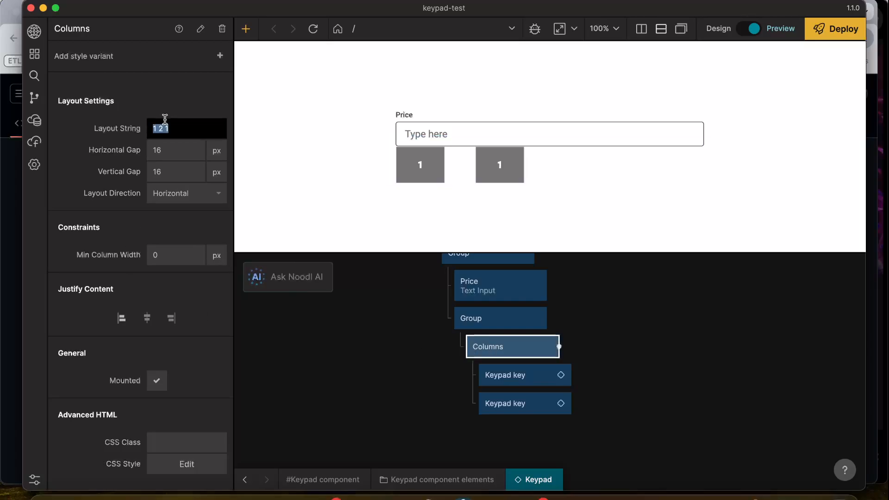
text(1)
key(super+Tab)
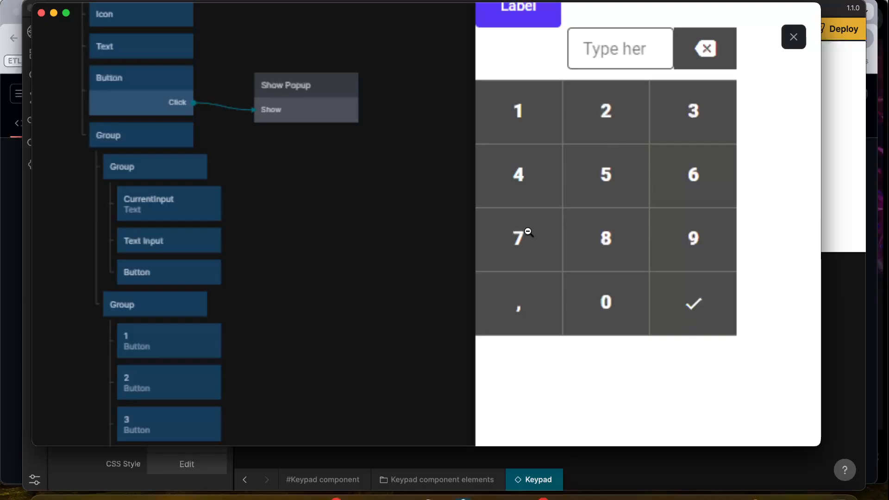
key(super+Tab)
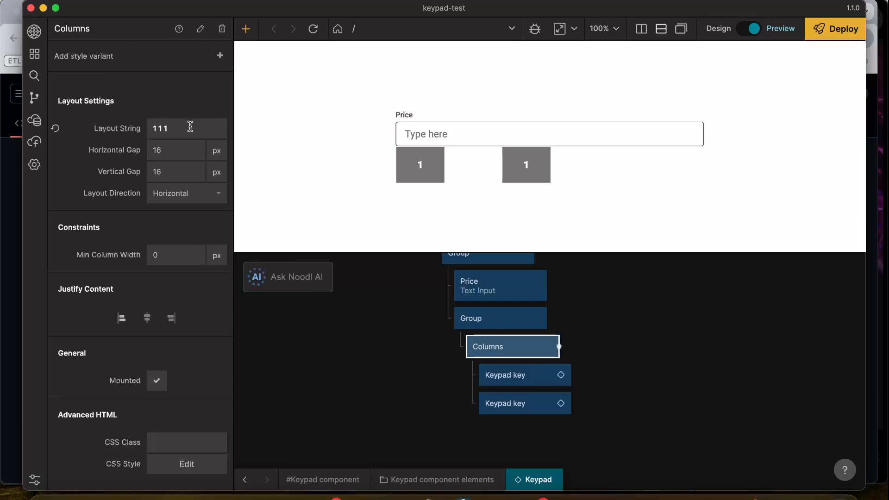
Set the Columns node's horizontal gap and vertical gap to 0 px
double_click(167, 154)
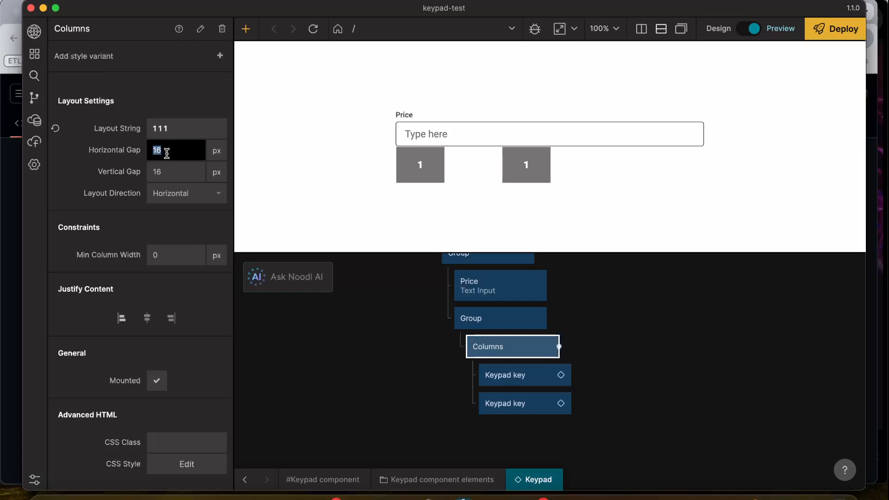
text(0)
key(Return)
double_click(176, 163)
text(0)
key(Return)
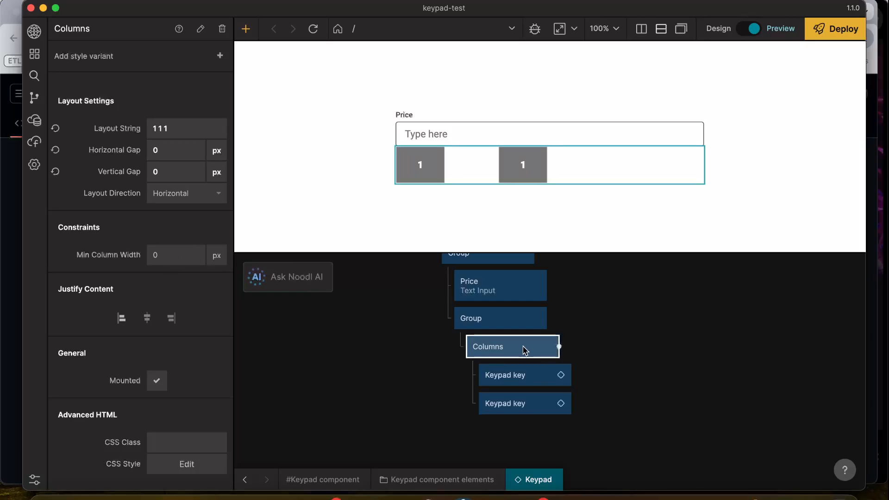
Check the inner Group's dimension constraints and the width of the Group in the Keypad key component
click(495, 320)
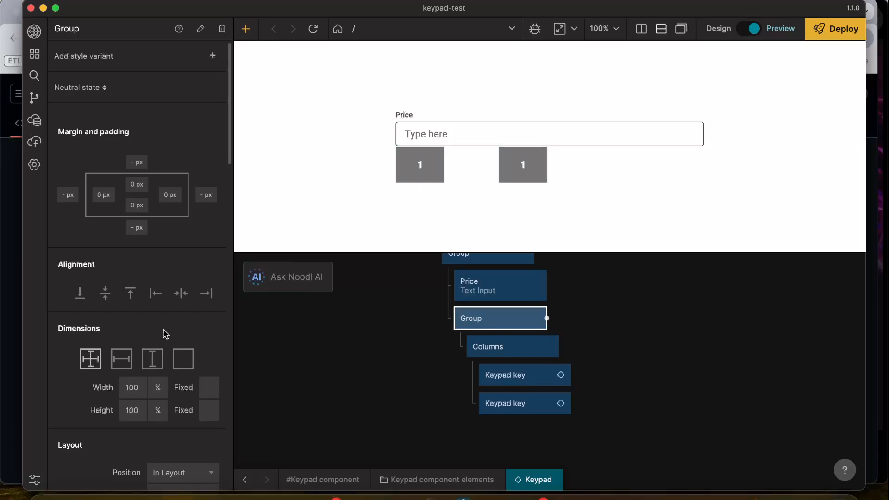
scroll(166, 334, down, 15)
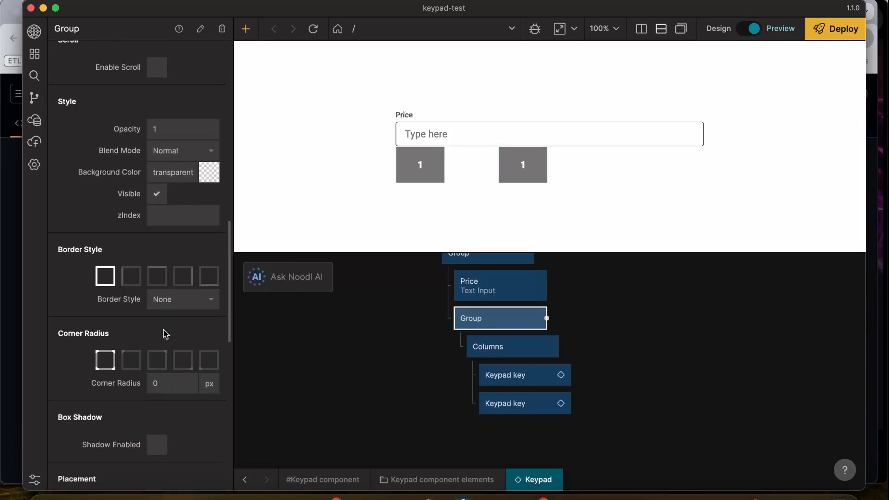
scroll(165, 331, down, 12)
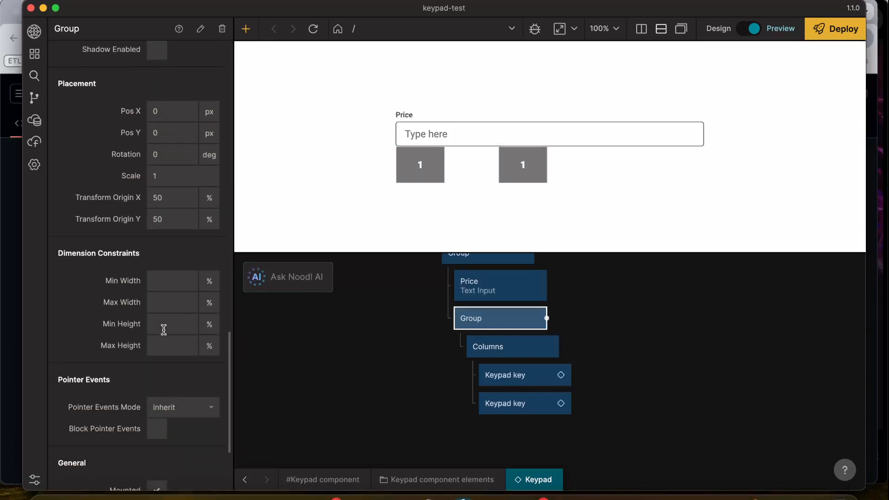
double_click(518, 379)
click(640, 372)
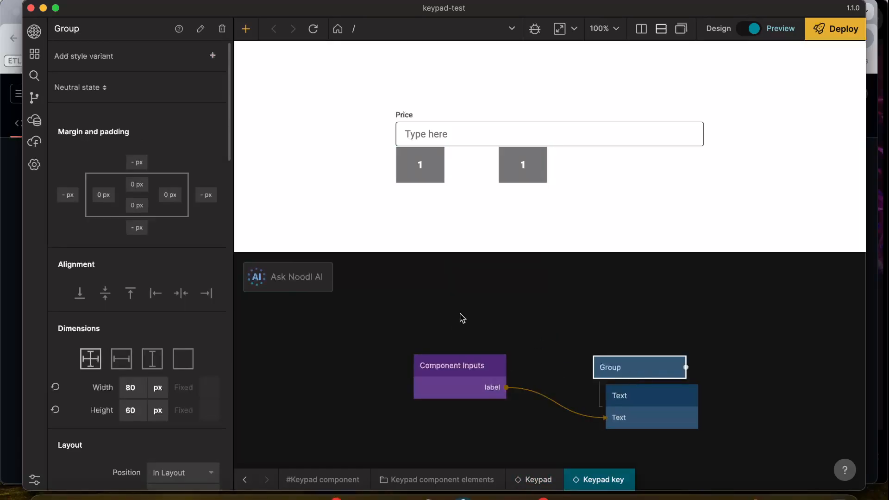
Return to the Keypad component and set the max width of the inner Group around the Columns to 240 px
click(33, 55)
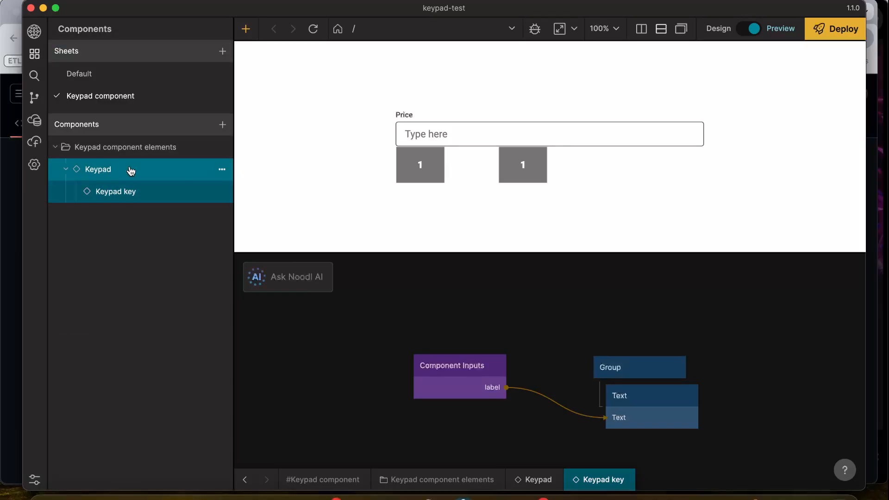
click(99, 163)
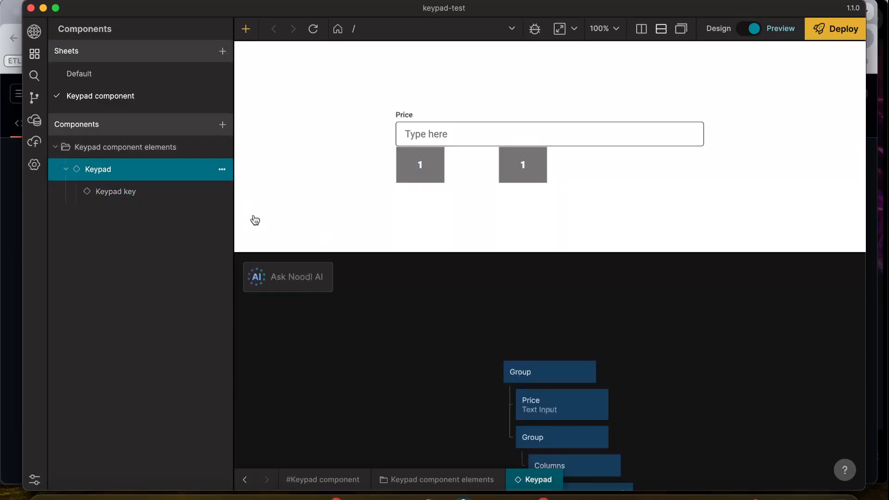
scroll(542, 412, down, 5)
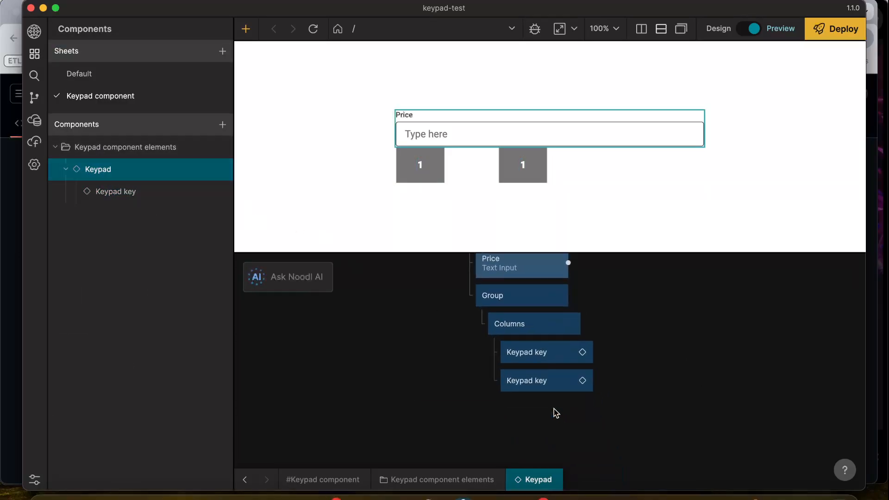
click(506, 295)
scroll(56, 324, down, 6)
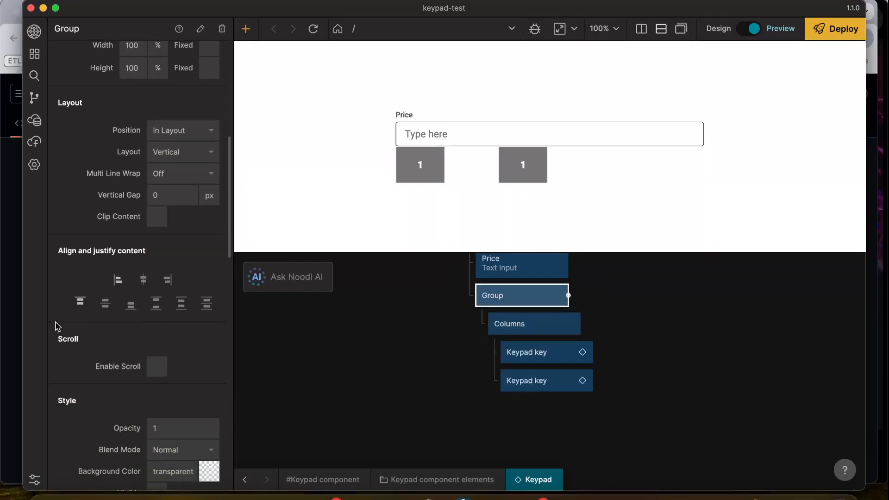
scroll(56, 326, down, 10)
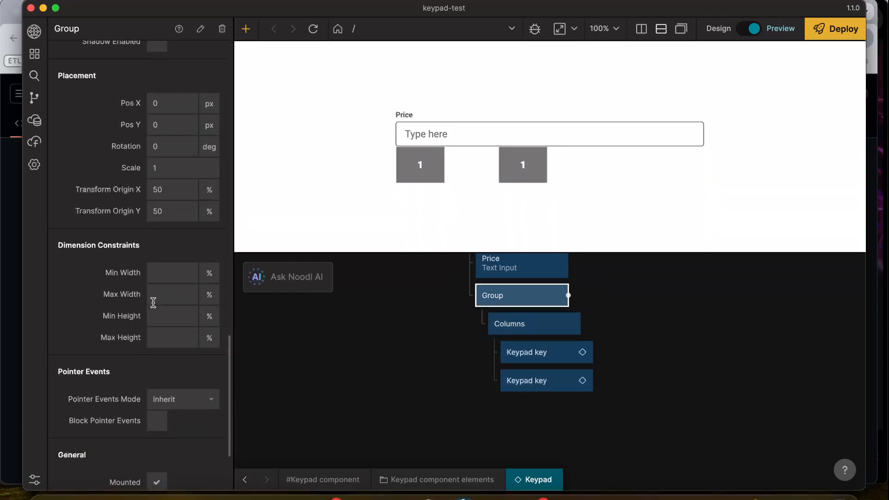
click(161, 297)
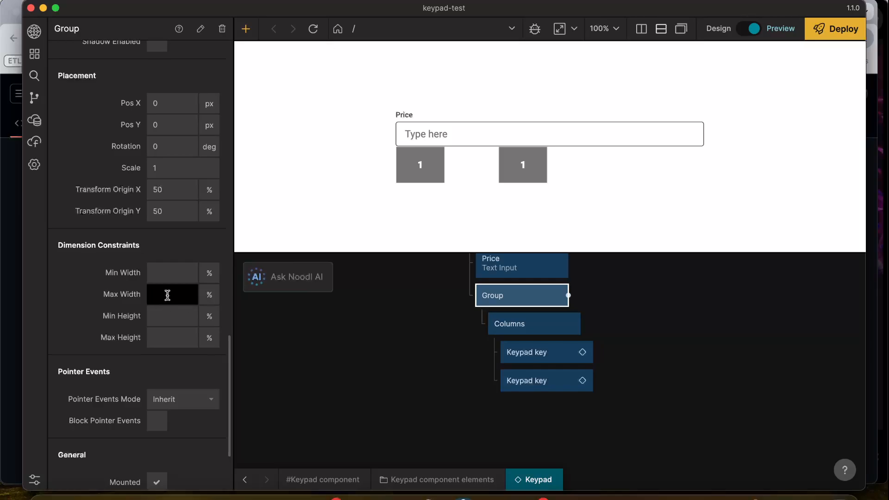
text(240)
click(209, 295)
click(212, 341)
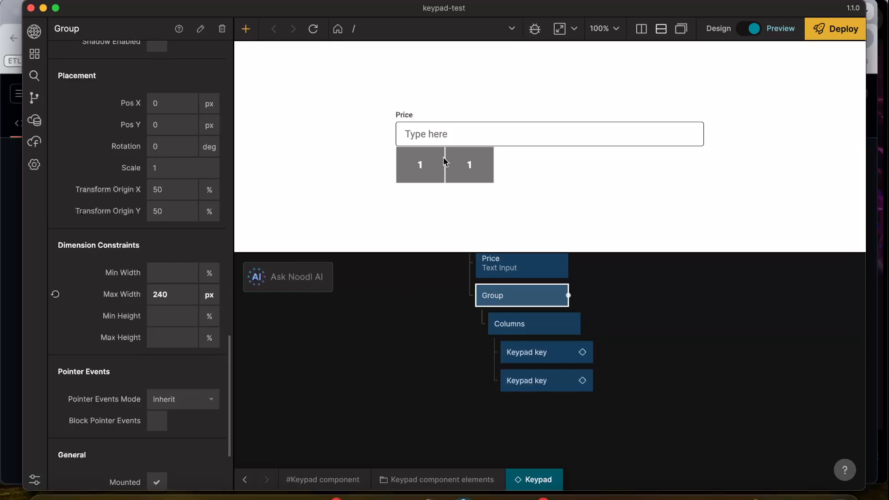
Add two more copies of the Keypad key node at the end of the Columns node
click(586, 380)
key(ctrl+c)
key(ctrl+v)
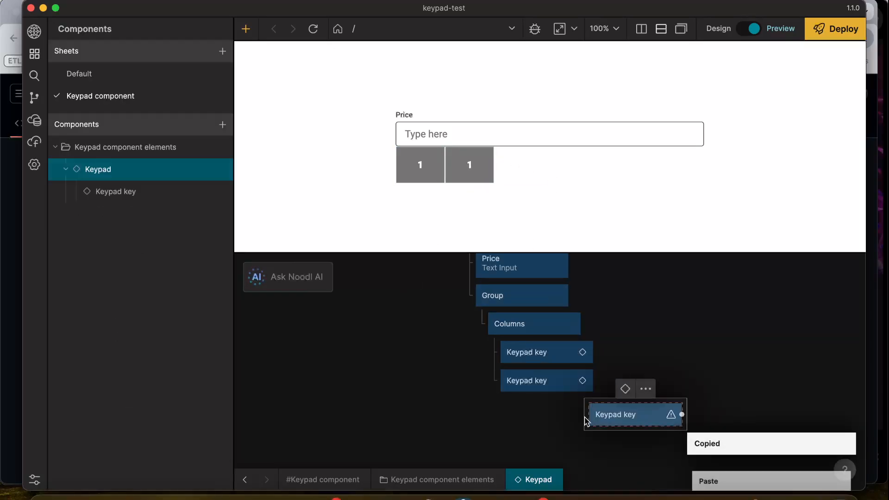
drag(597, 415, 544, 410)
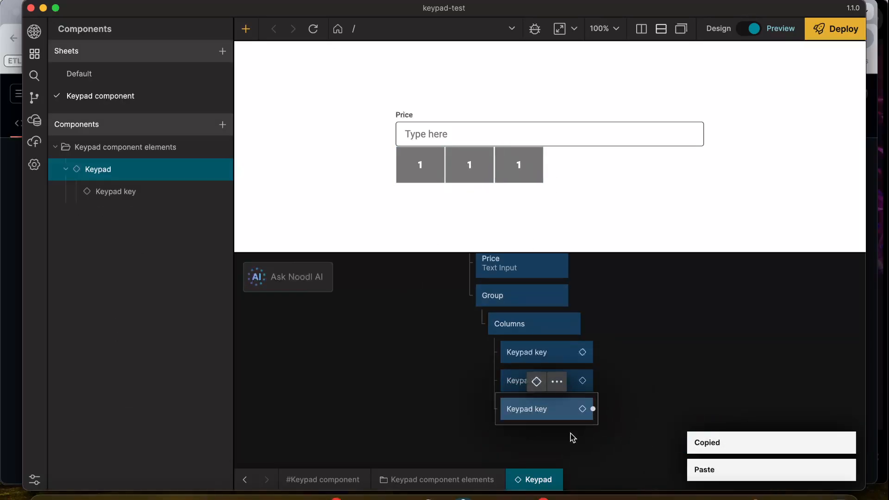
key(ctrl+v)
drag(610, 458, 545, 420)
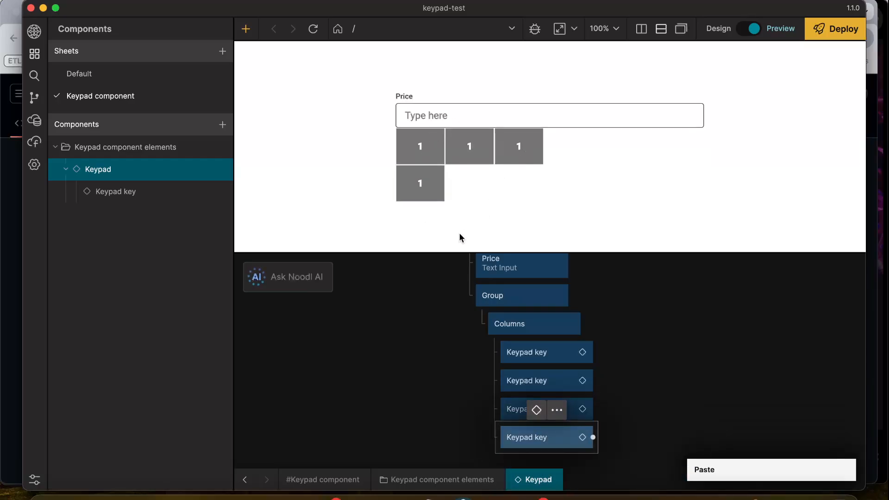
scroll(464, 367, down, 3)
scroll(464, 367, right, 2)
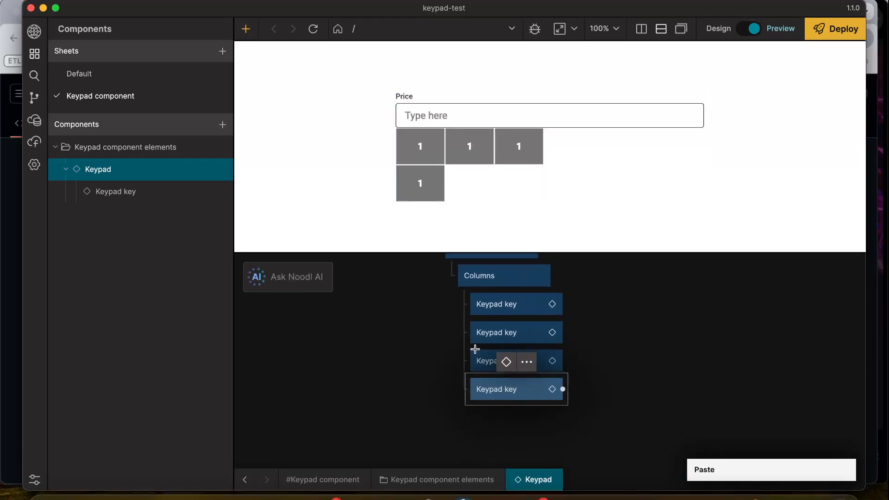
scroll(409, 350, up, 3)
scroll(409, 349, left, 3)
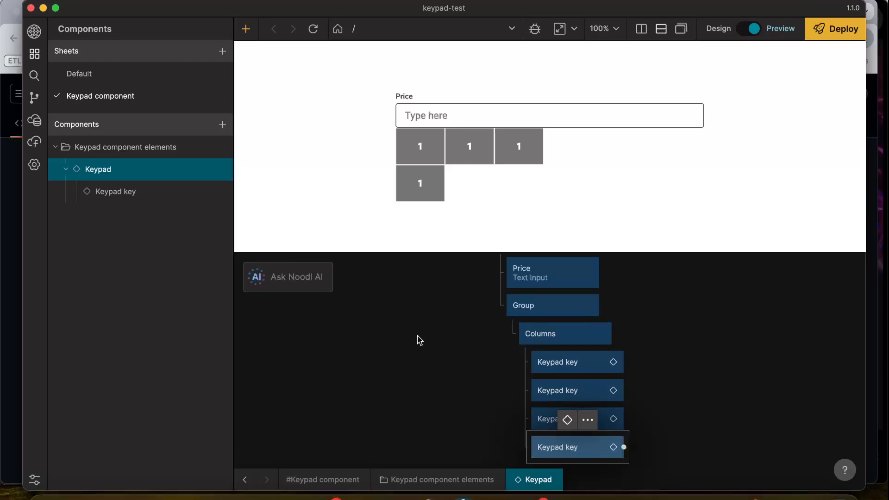
Replace all the Keypad key nodes under the Columns node with a single new Repeater node
right_click(419, 341)
text(rep)
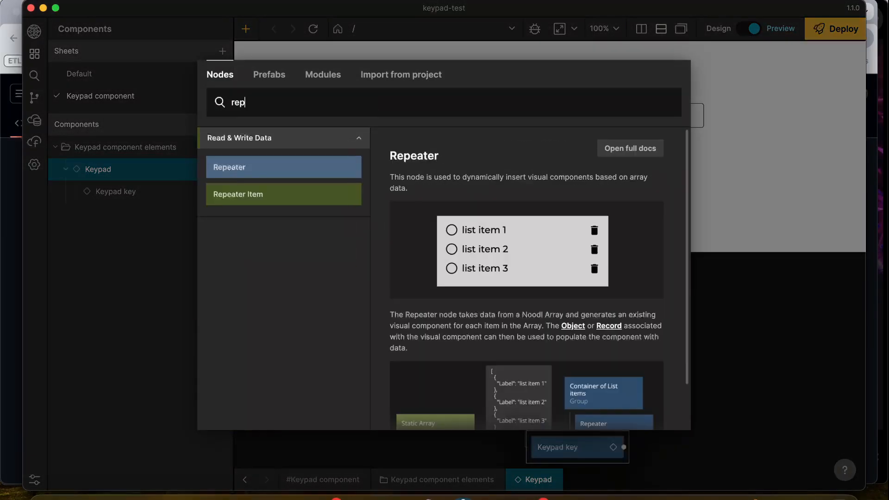
key(Return)
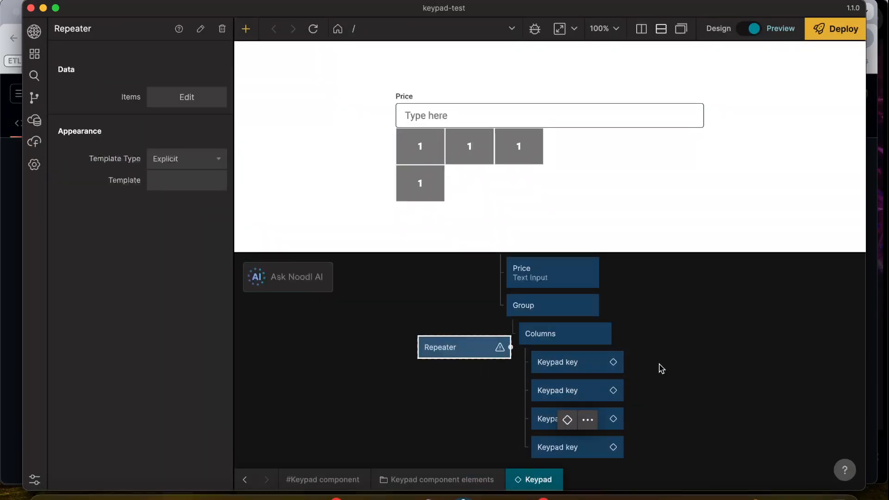
drag(667, 357, 558, 461)
key(Delete)
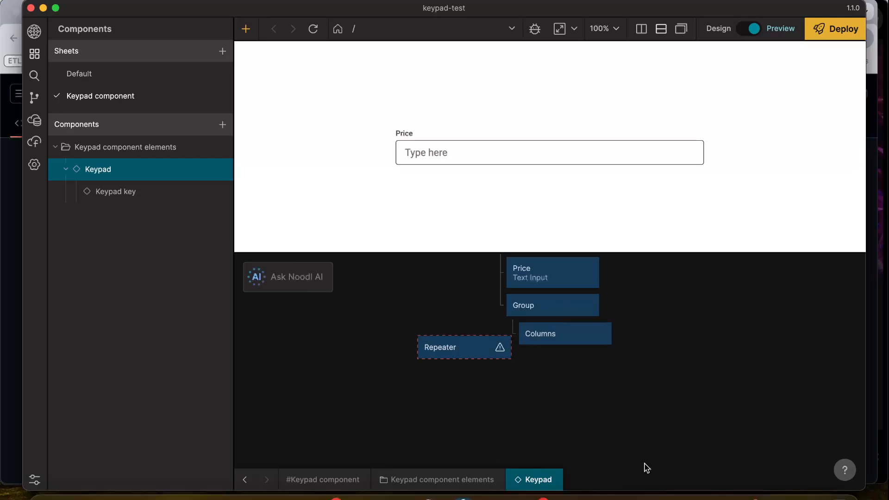
drag(461, 349, 552, 349)
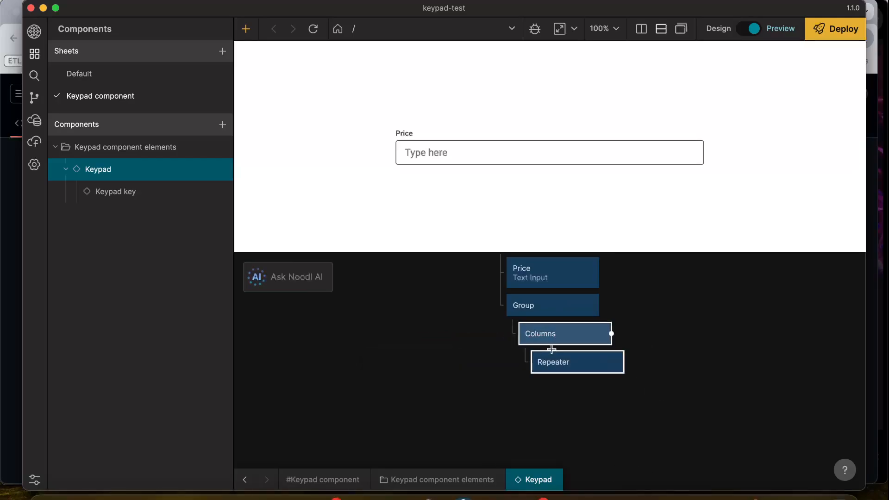
Set the Repeater's template to the Keypad key component
click(571, 363)
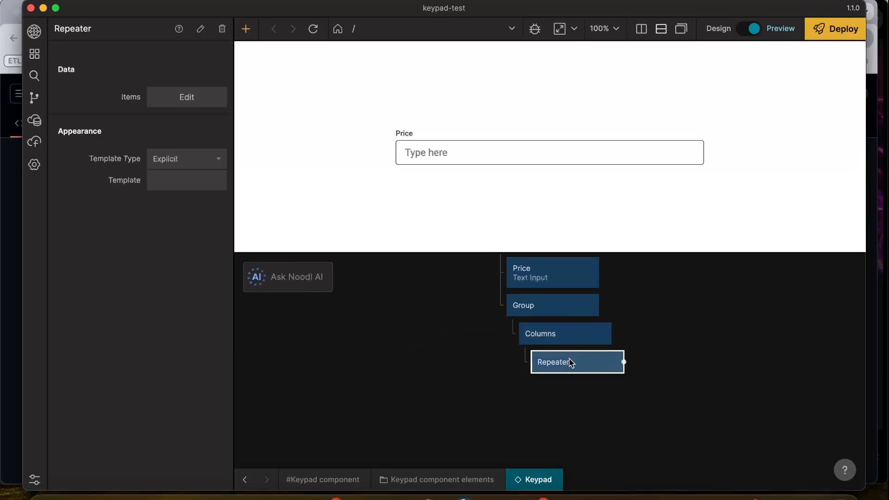
click(187, 106)
click(176, 134)
click(190, 191)
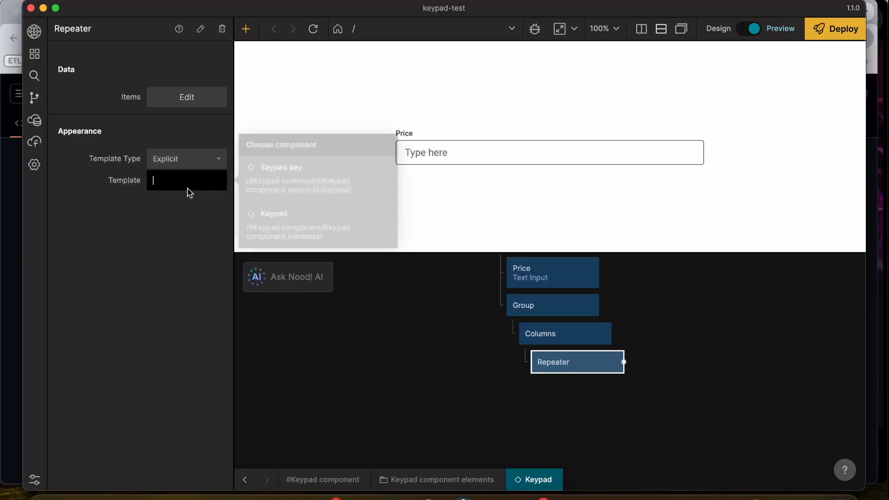
click(294, 186)
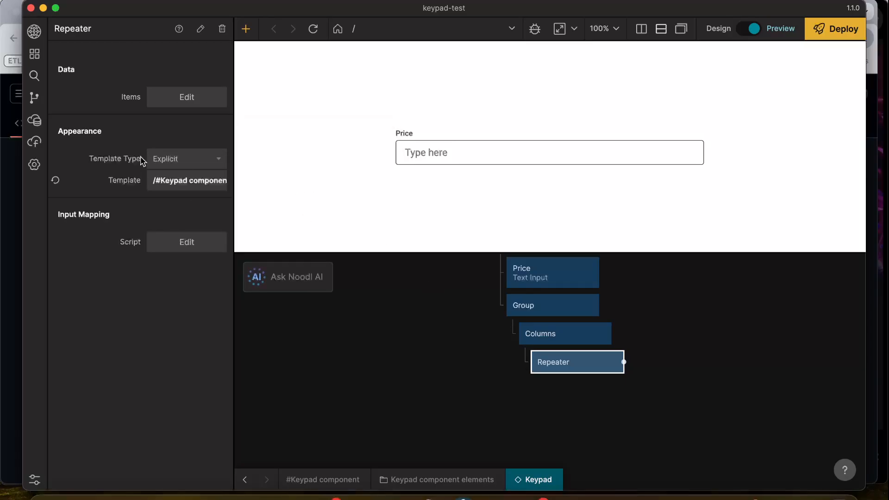
Start the Repeater's Items array with one object whose "label" is "1"
click(170, 103)
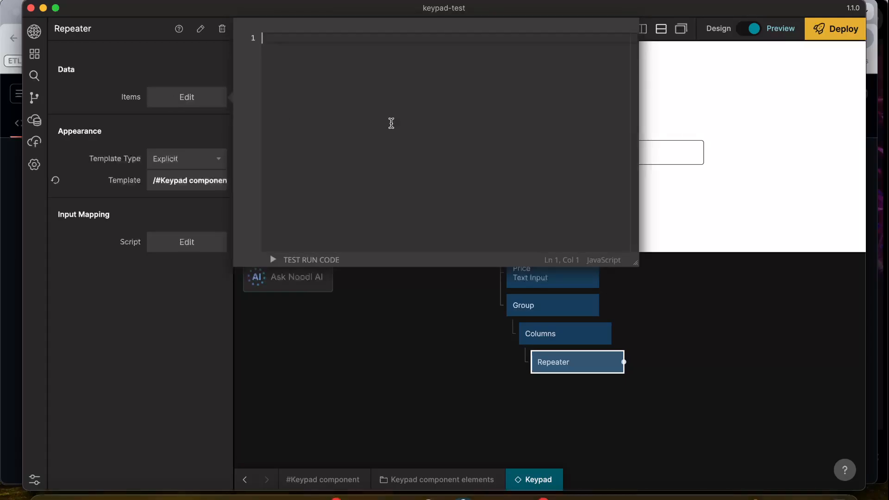
text([)
key(Return)
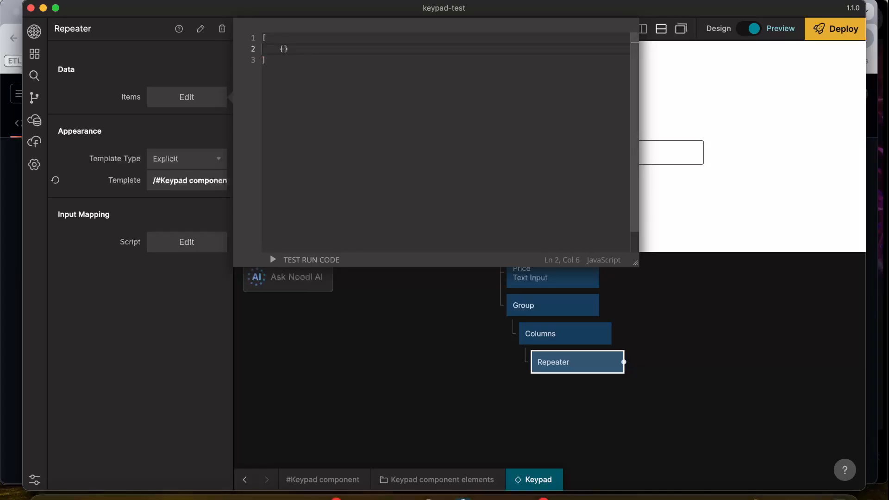
text({)
key(Return)
text("label":)
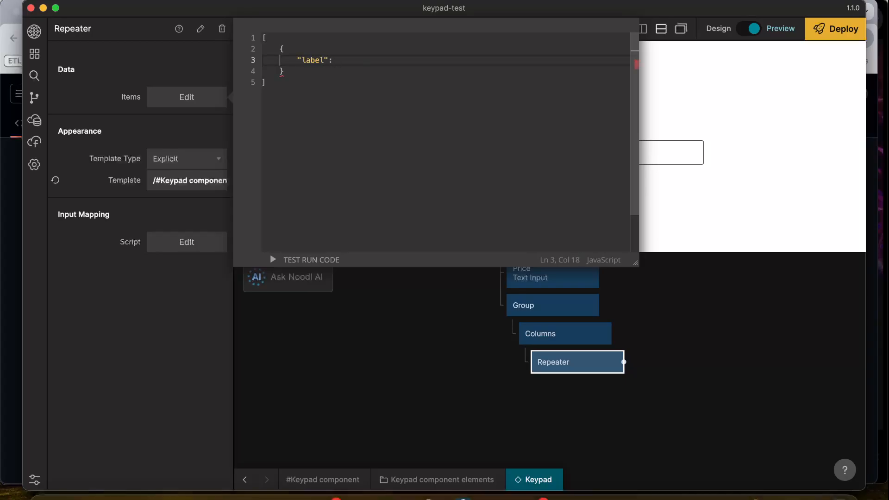
text( "1)
Add a second object to the Items array as a copy of the first, with the label "2"
drag(304, 71, 282, 59)
click(297, 71)
text(,)
key(Return)
text({         "label": "1"     })
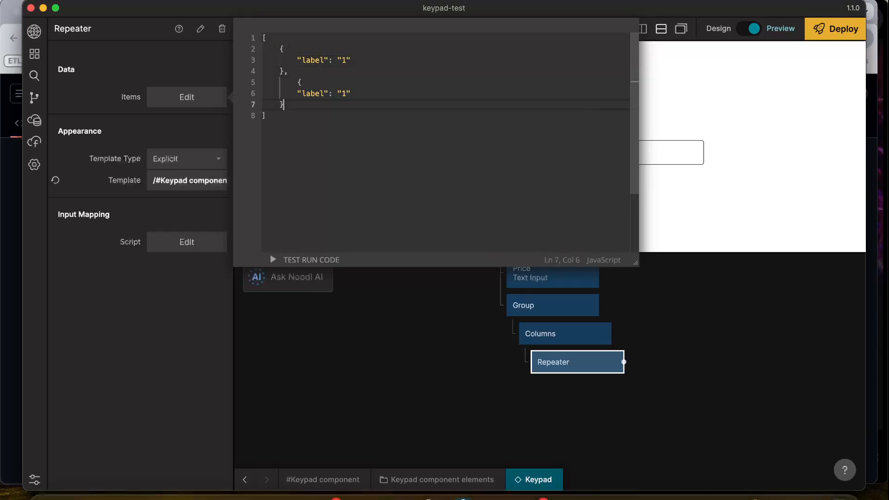
click(297, 82)
key(BackSpace)
double_click(345, 93)
text(2)
Add a third object with the label "3" to the Items array
click(315, 106)
text(;)
key(Return)
text({         "label": "3"     })
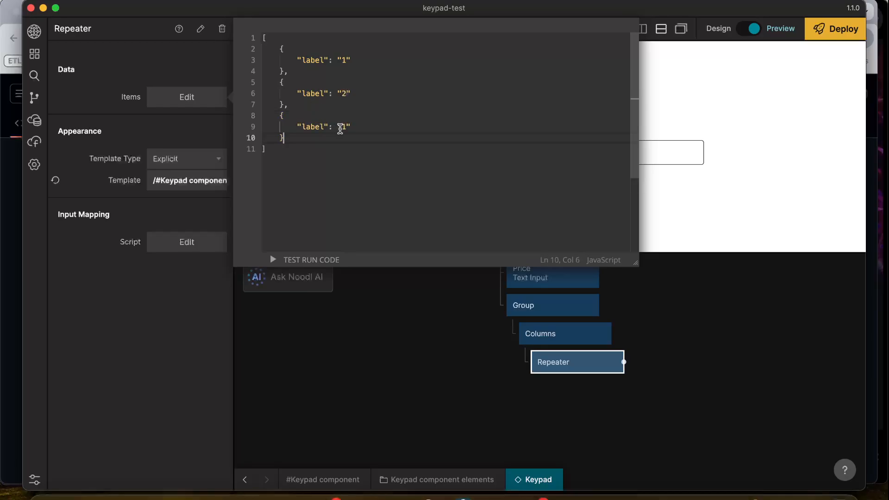
double_click(345, 127)
text(3)
Add a fourth object with the label "4" to the Items array and close the code editor
click(308, 136)
text(,)
key(Return)
text({ "label": "1" })
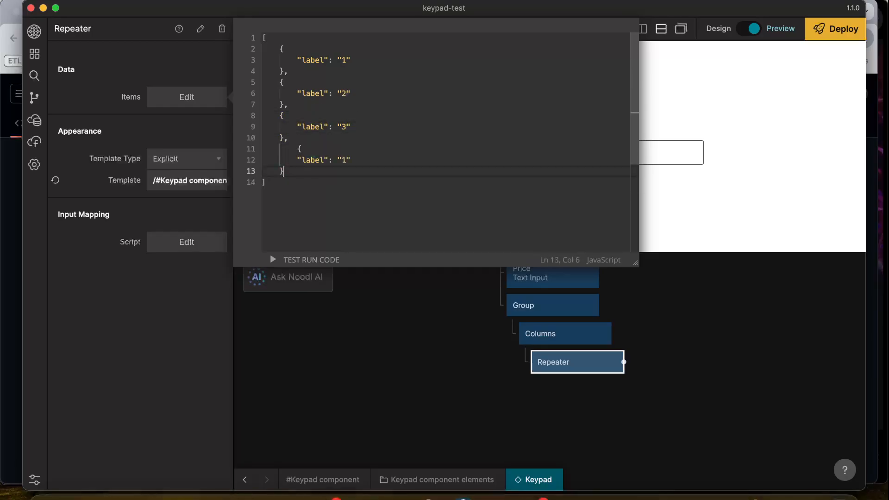
click(297, 148)
key(BackSpace)
key(BackSpace)
double_click(347, 161)
key(BackSpace)
drag(282, 45, 289, 80)
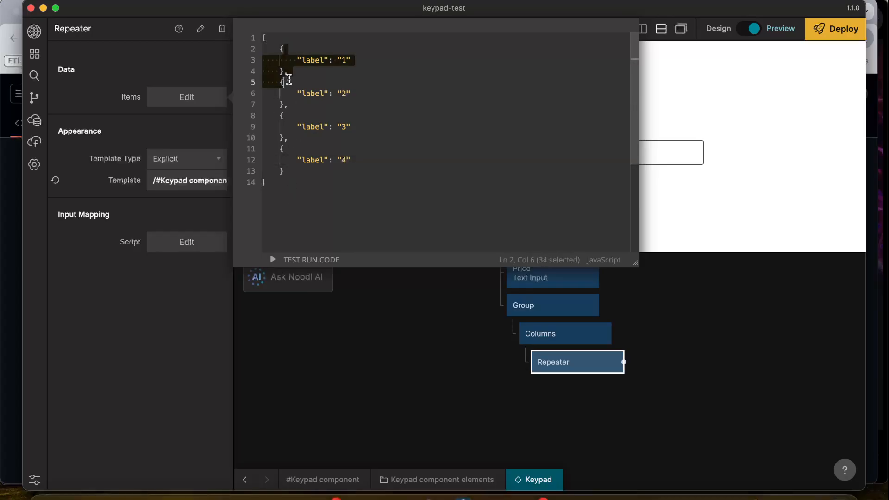
click(296, 72)
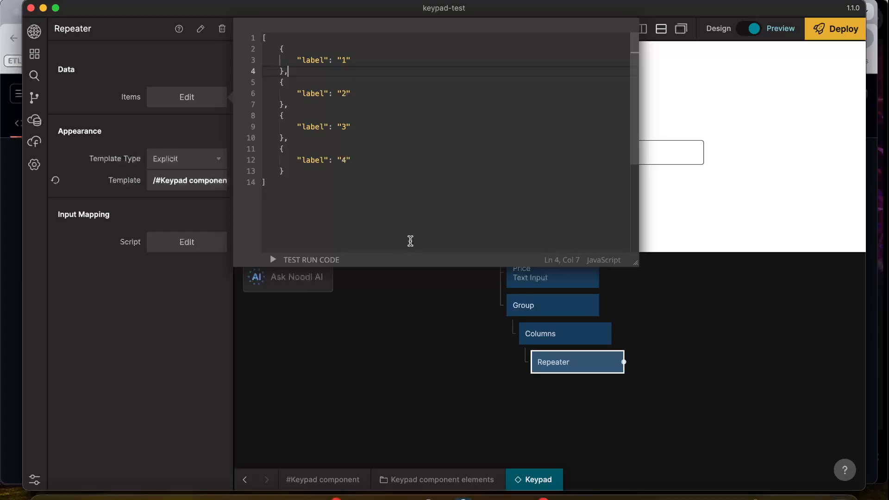
click(350, 336)
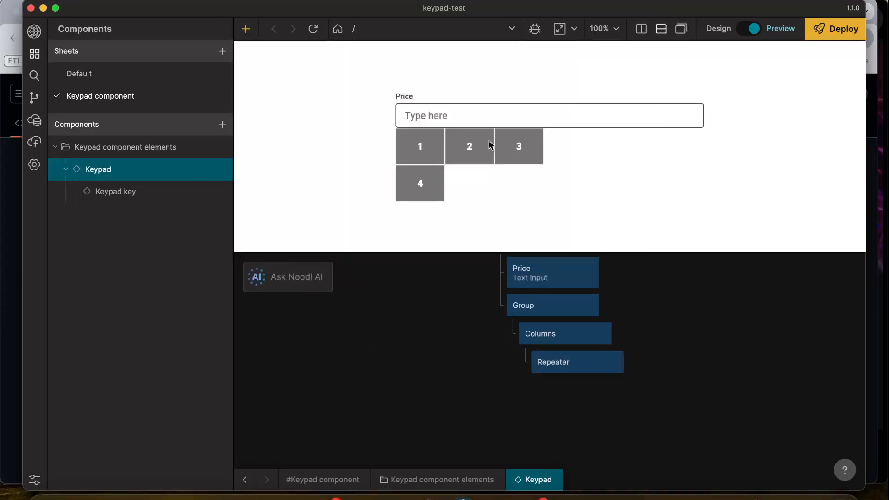
Reopen the Repeater's Items array and append an object with the label "5", aligned with the others
click(580, 367)
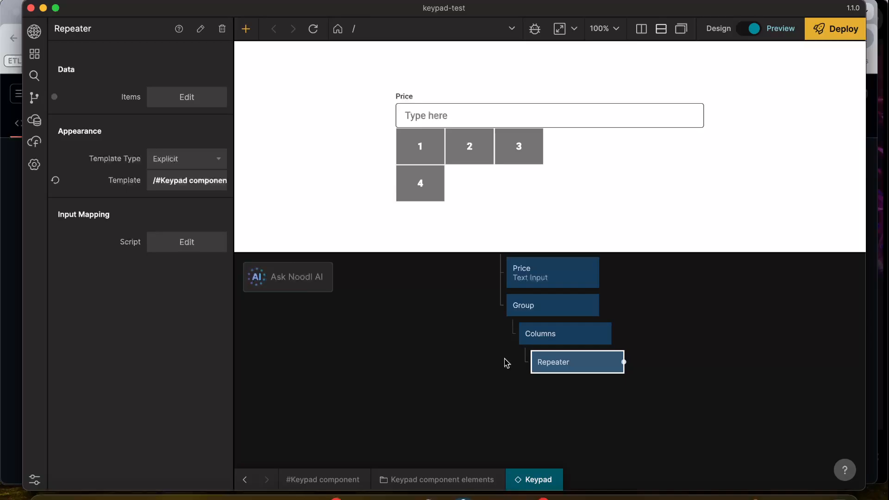
click(170, 105)
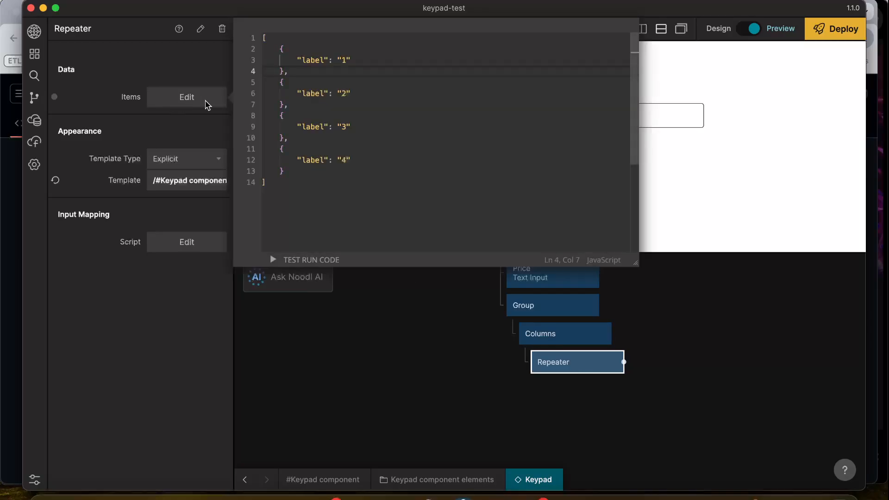
click(302, 172)
text({ "label": "1" })
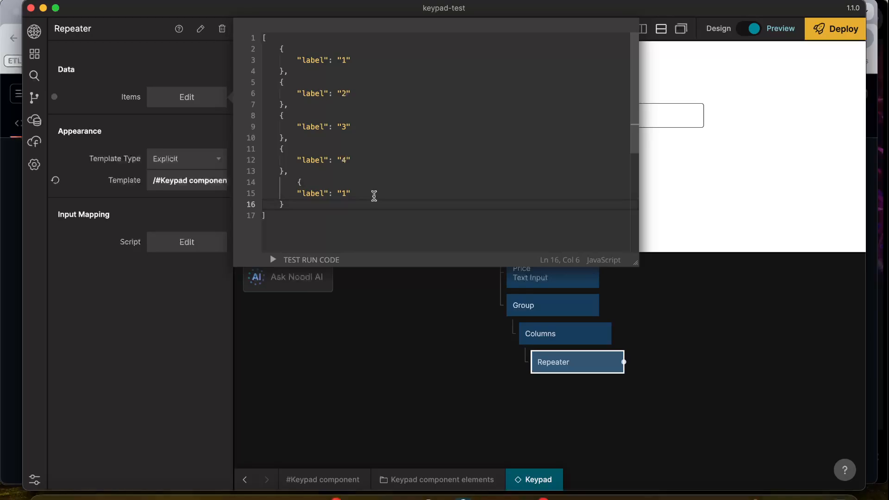
click(296, 182)
key(BackSpace)
click(347, 193)
key(BackSpace)
Append an object with the label "6" to the Items array
click(320, 206)
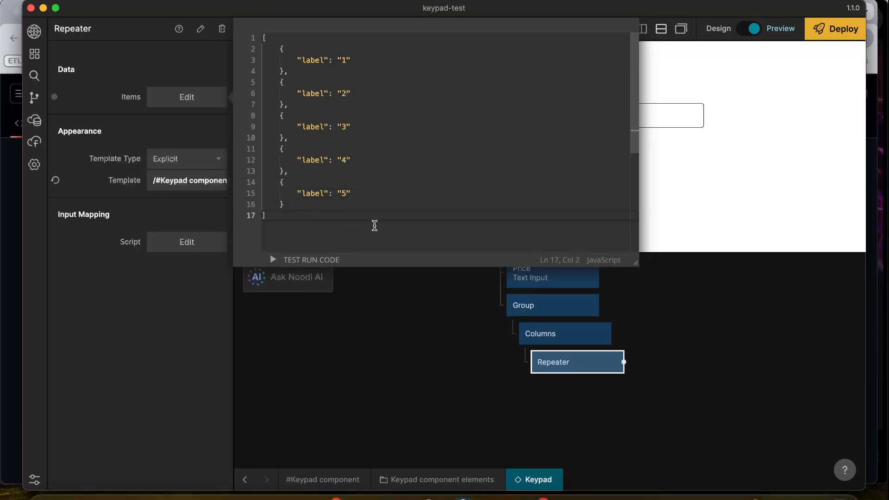
text(,)
key(Return)
text({         "label": "1"     })
click(346, 224)
key(BackSpace)
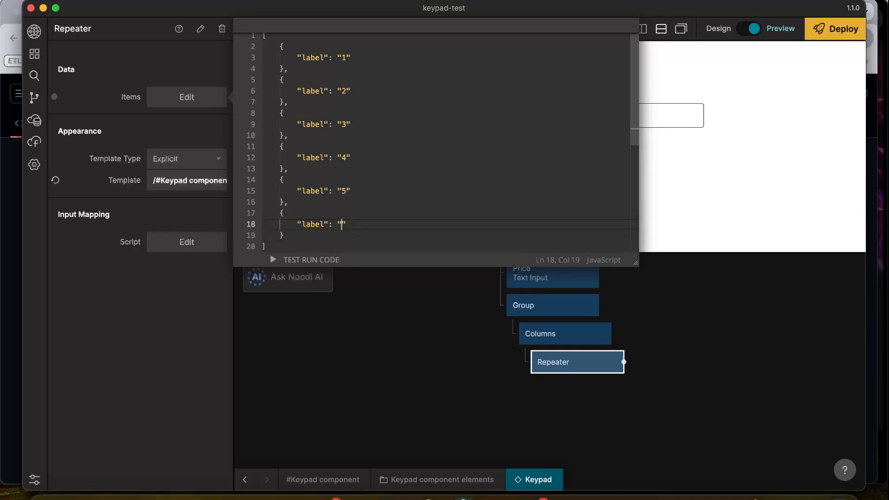
text(6)
Append an object with the label "7" to the Items array
click(339, 237)
text(,)
key(Return)
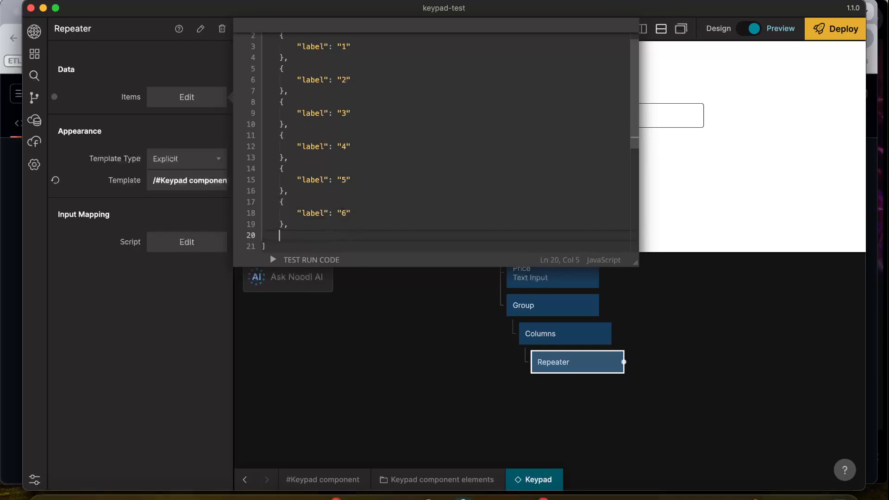
text({     "label": "1" })
click(347, 224)
key(BackSpace)
text(7)
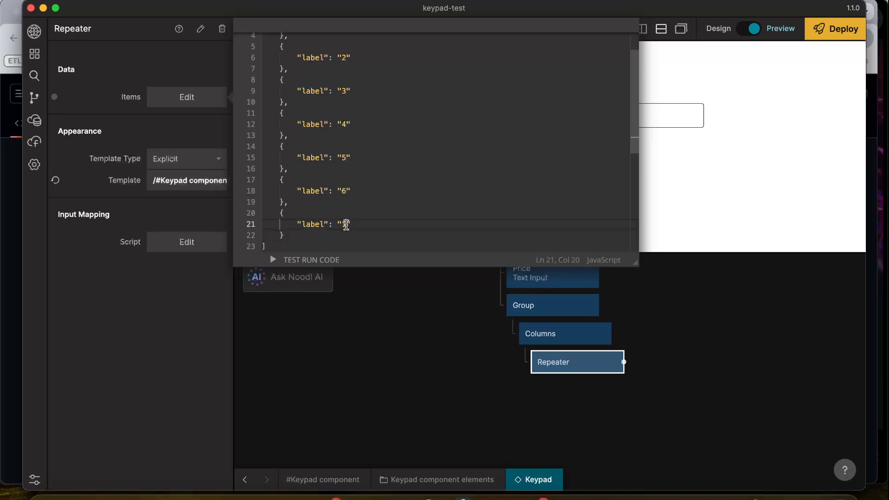
Append an object with the label "8" to the Items array
click(314, 235)
text(,)
key(Return)
text({     "label": "1" })
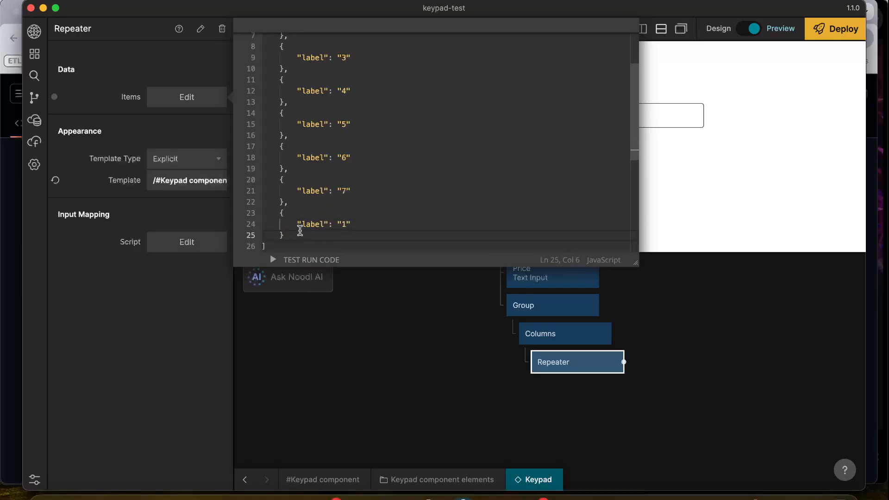
click(346, 224)
key(BackSpace)
text(8)
Append an object with the label "9" to the Items array
click(306, 234)
text(,)
key(Return)
key(BackSpace)
text({         "label": "1"     })
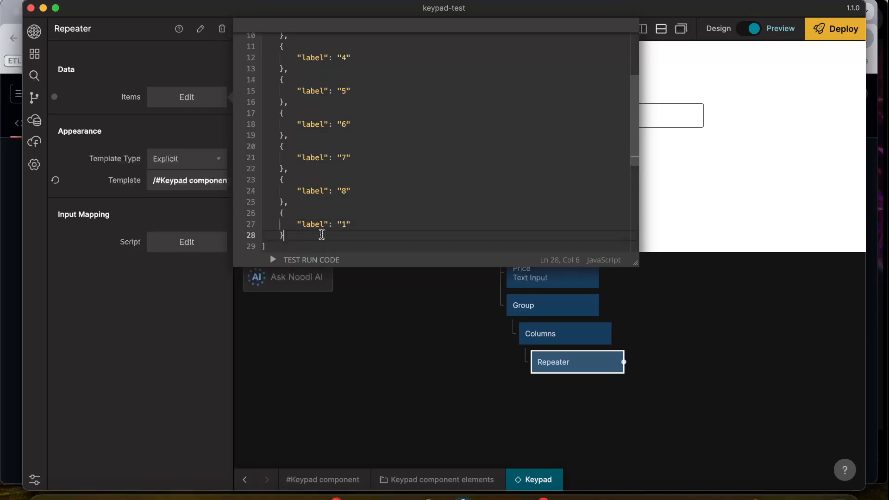
click(348, 224)
key(BackSpace)
text(9)
Append an object whose label is a comma (",") after the "9" object in the Items array
click(304, 234)
text(,)
key(Return)
key(BackSpace)
text({     "label": "1" })
click(346, 224)
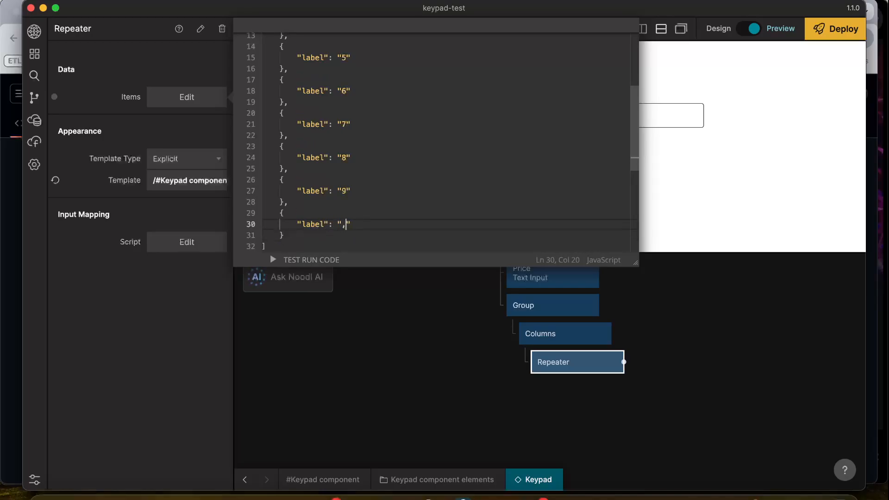
Append an object with the label "0" after the comma object in the Items array
click(312, 237)
text(,)
text({         "label": "1"     })
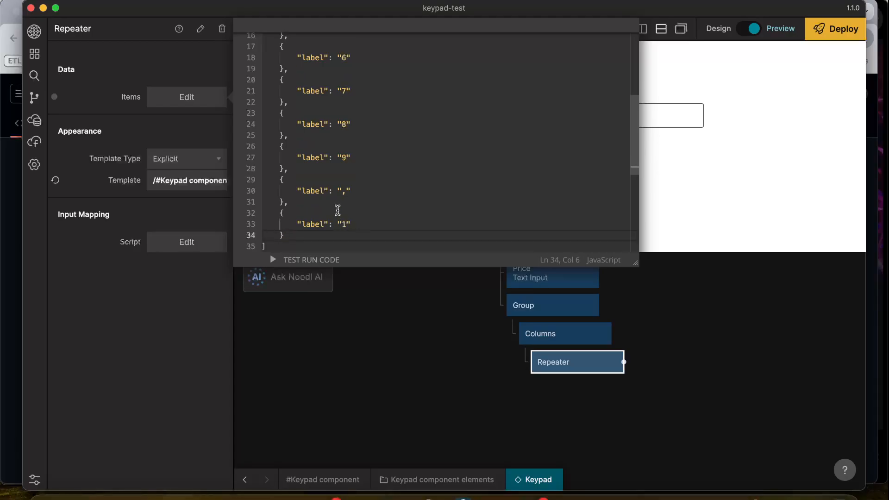
double_click(345, 223)
text(0)
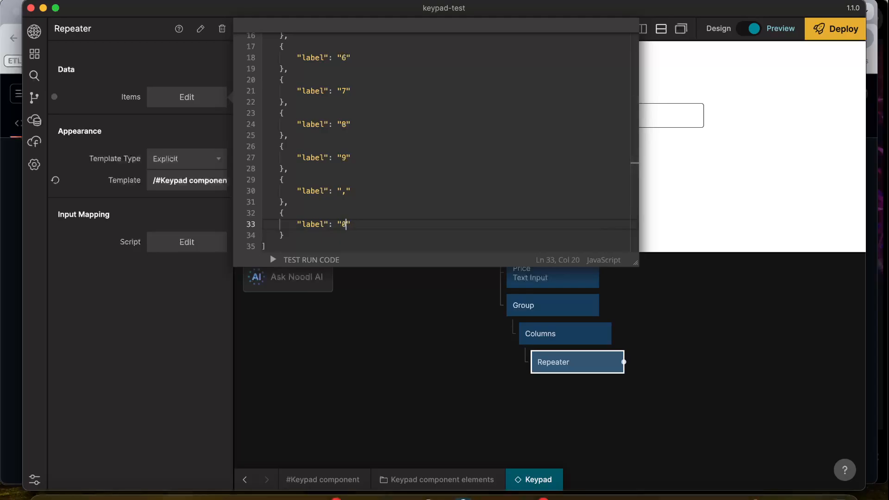
Append a final object to the Items array, use the check mark emoji (✔️) as its label, and close the code editor
key(Return)
text({)
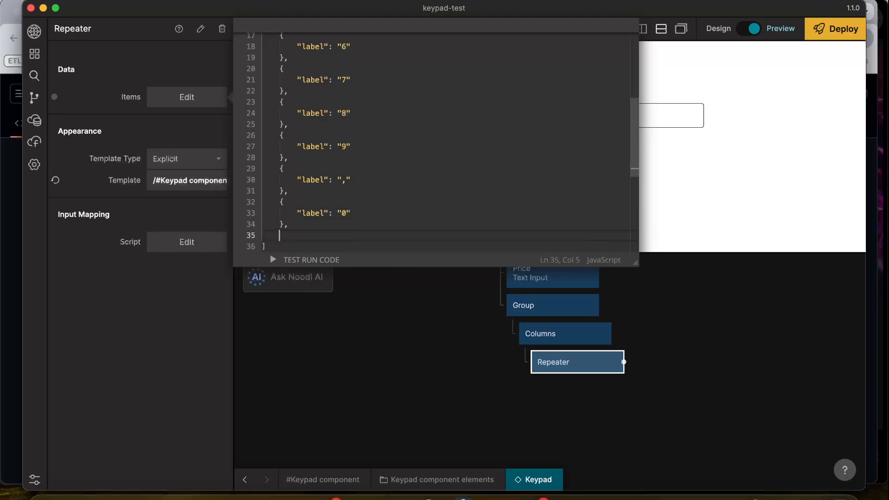
key(Return)
text("label": "1")
key(Down)
click(347, 224)
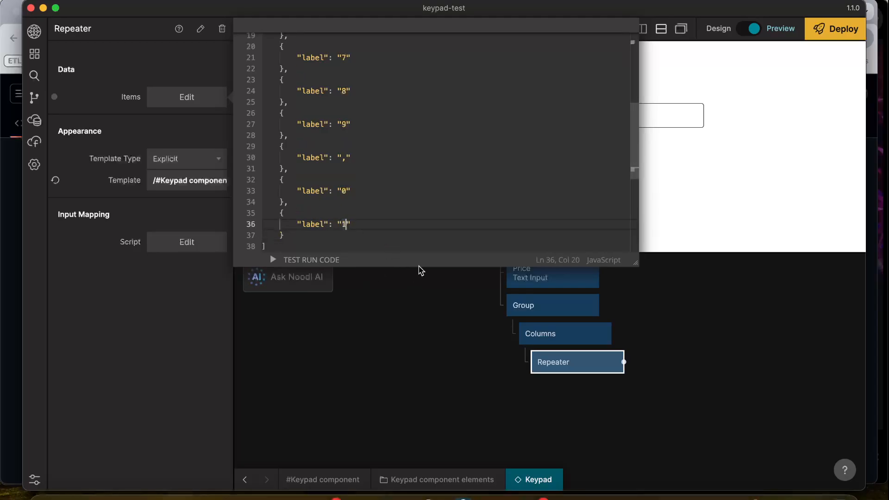
key(BackSpace)
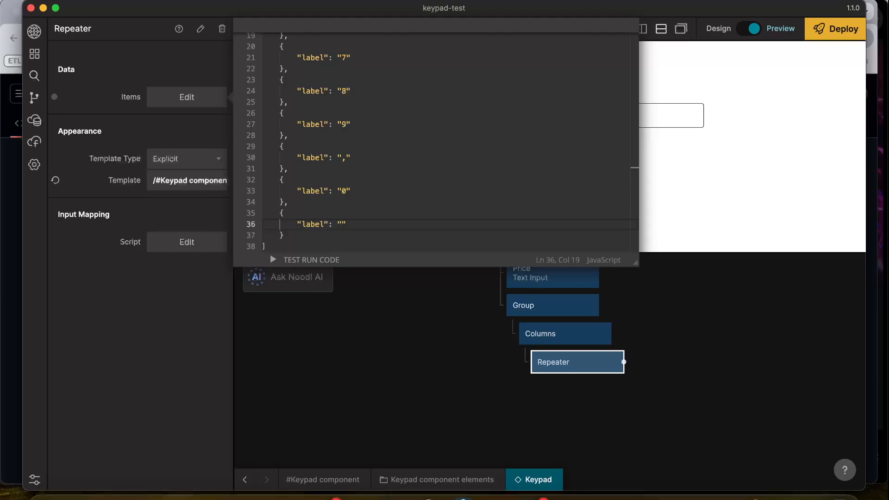
key(ctrl+super+space)
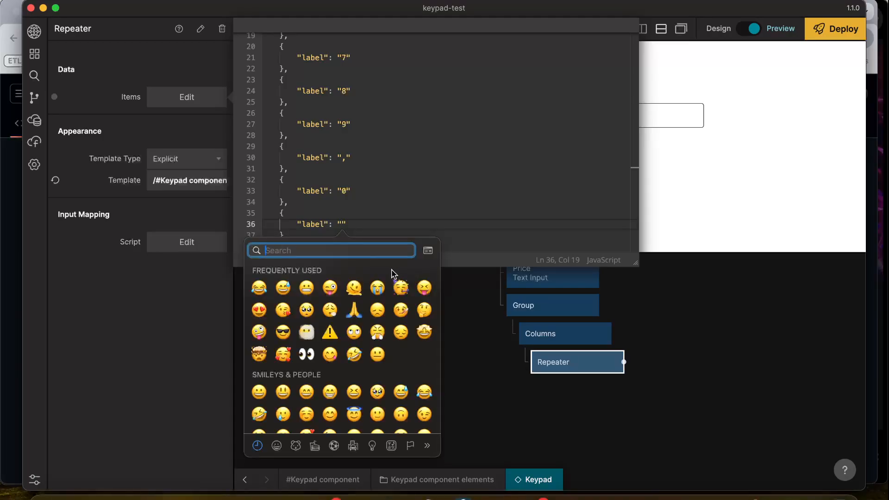
text(tick)
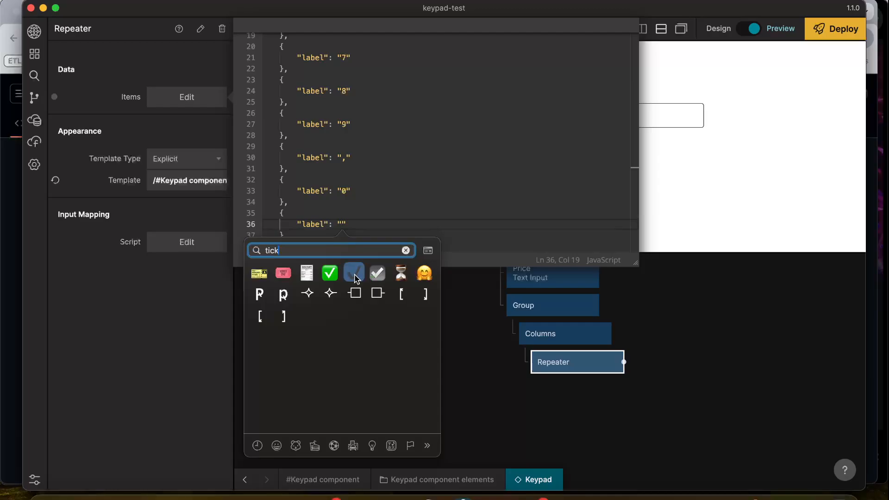
click(354, 274)
click(480, 359)
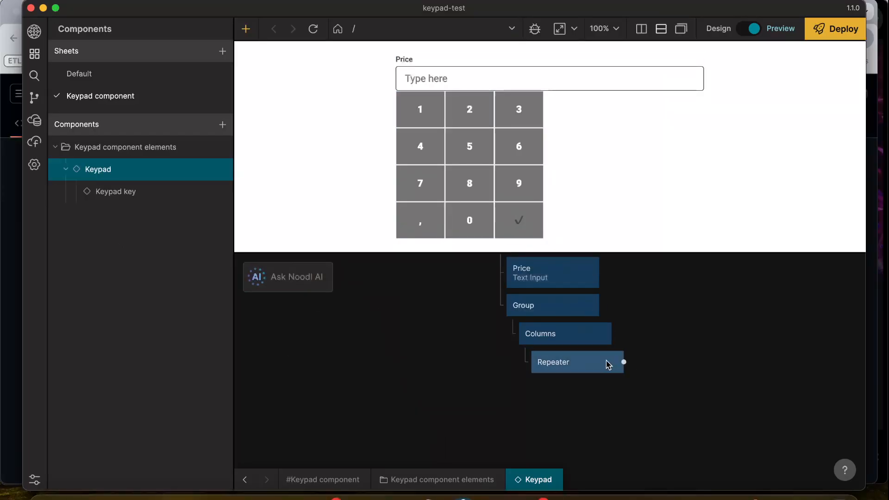
Open the Repeater's Items array for editing and delete the check mark emoji from the last object's label
click(564, 366)
click(187, 97)
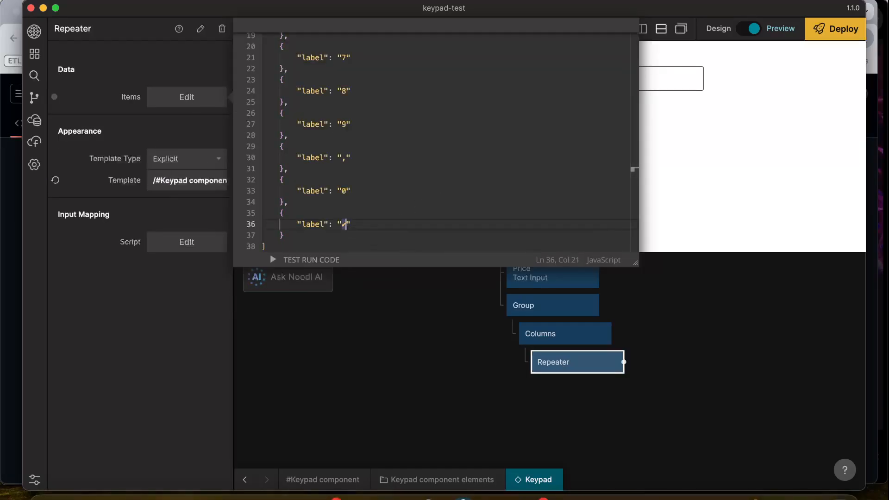
key(Delete)
Switch to Chrome, search Google for "tick symbol" in a new tab, and copy a plain tick character from the results
click(116, 497)
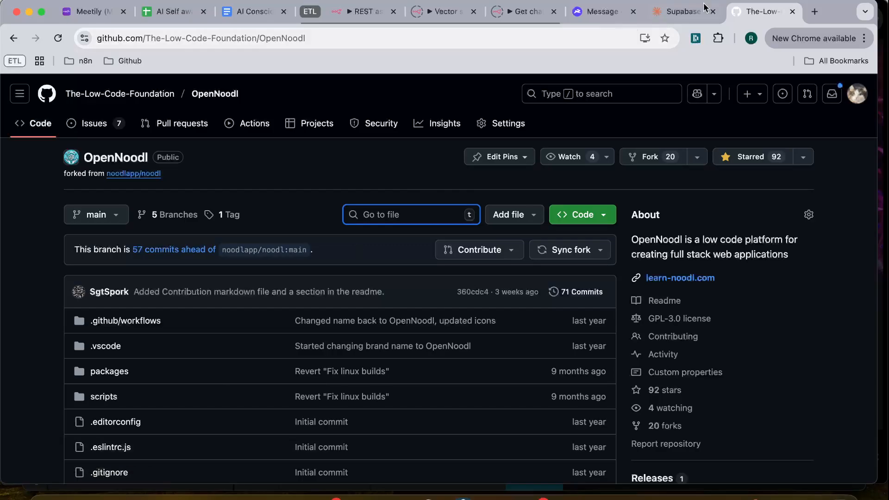
click(815, 12)
text(tick sybol)
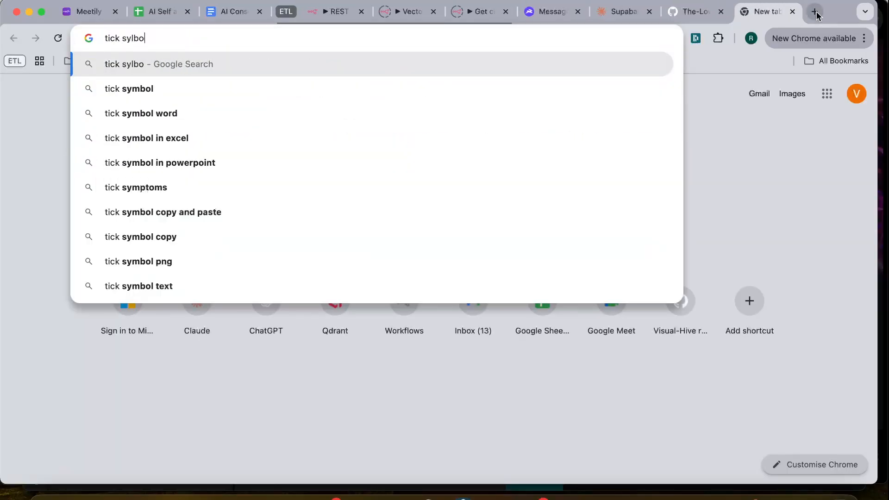
key(BackSpace)
key(BackSpace)
key(BackSpace)
text(mbo)
key(Return)
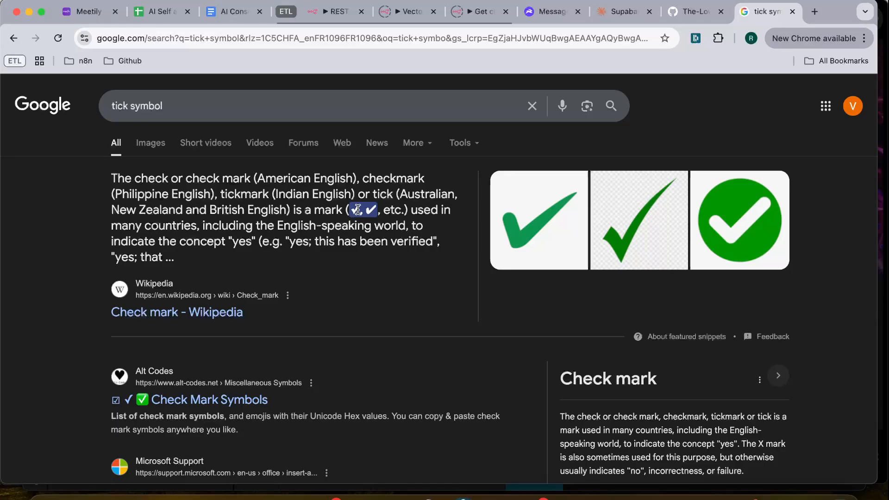
Return to the keypad-test project, set the last label in the Items array to "✓", and close the code editor
key(super+Tab)
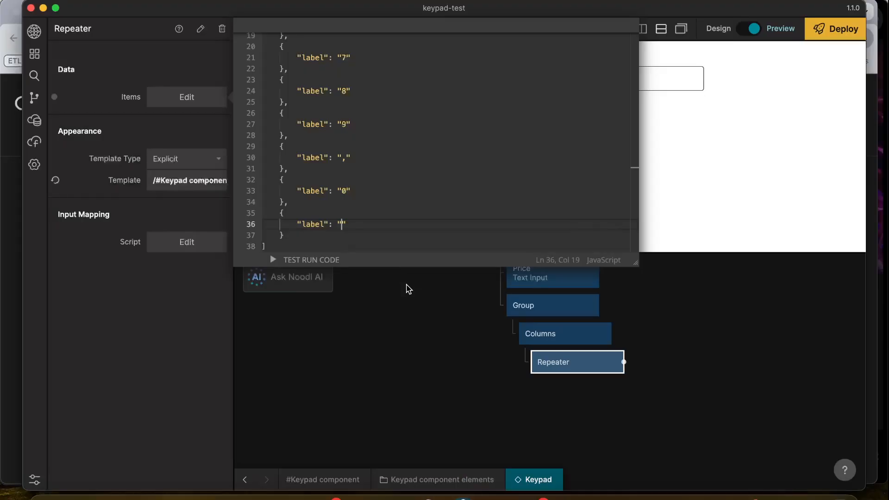
text(✓)
click(458, 419)
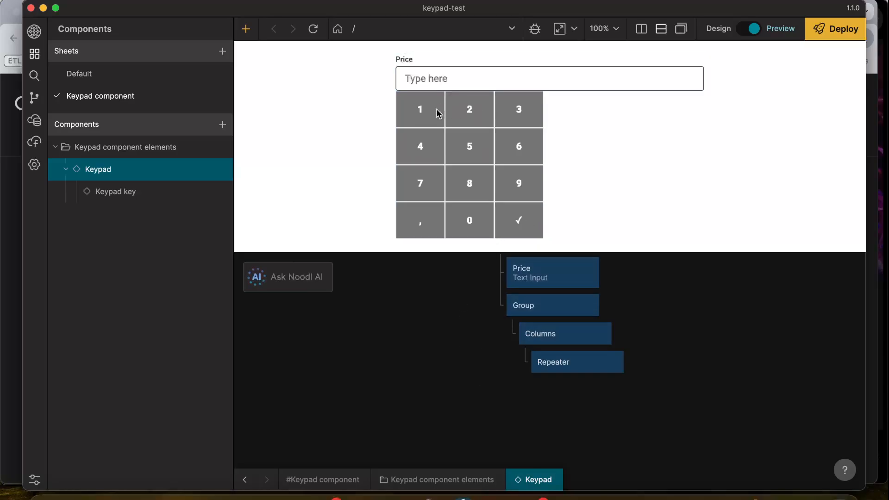
Add a Component Object node to the Keypad component and place it in free space beside the node tree
scroll(404, 361, right, 1)
scroll(404, 361, up, 1)
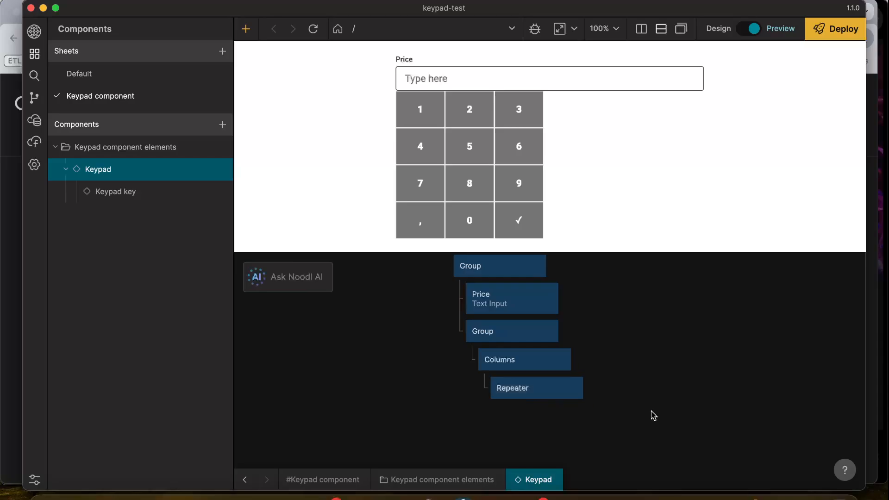
scroll(407, 375, right, 4)
scroll(407, 375, down, 1)
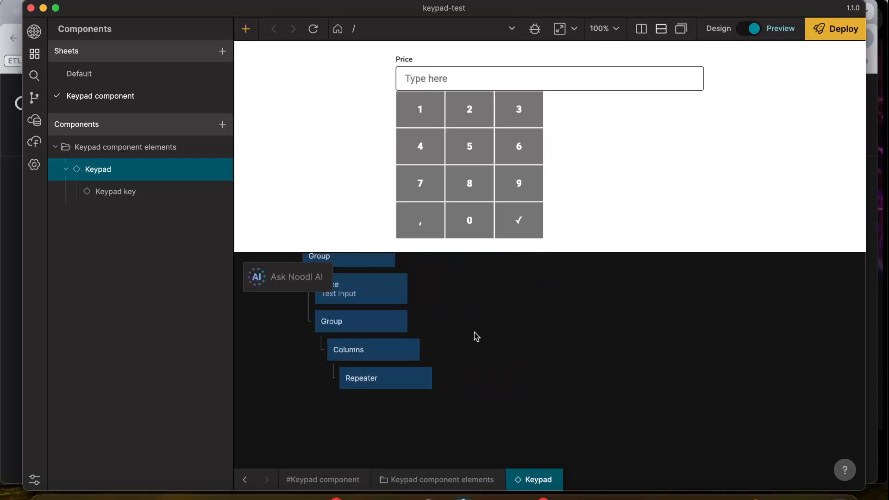
scroll(474, 335, left, 3)
scroll(475, 336, up, 2)
scroll(462, 356, left, 3)
scroll(461, 357, down, 1)
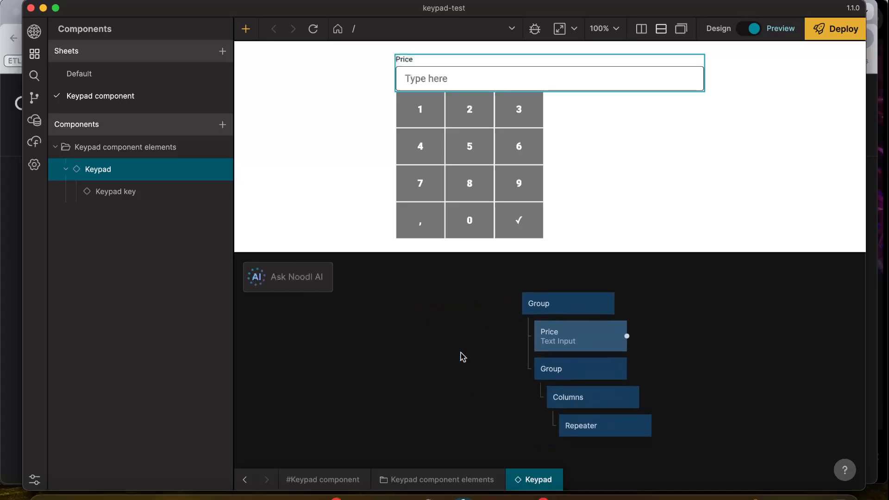
right_click(458, 361)
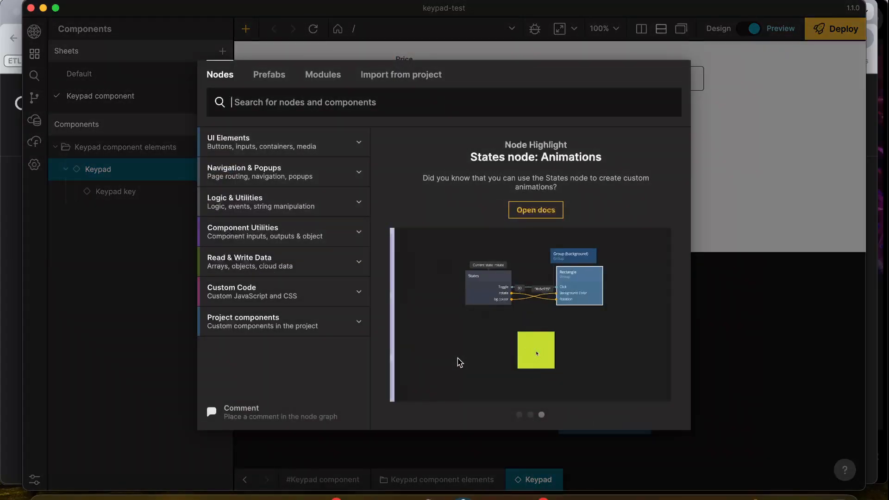
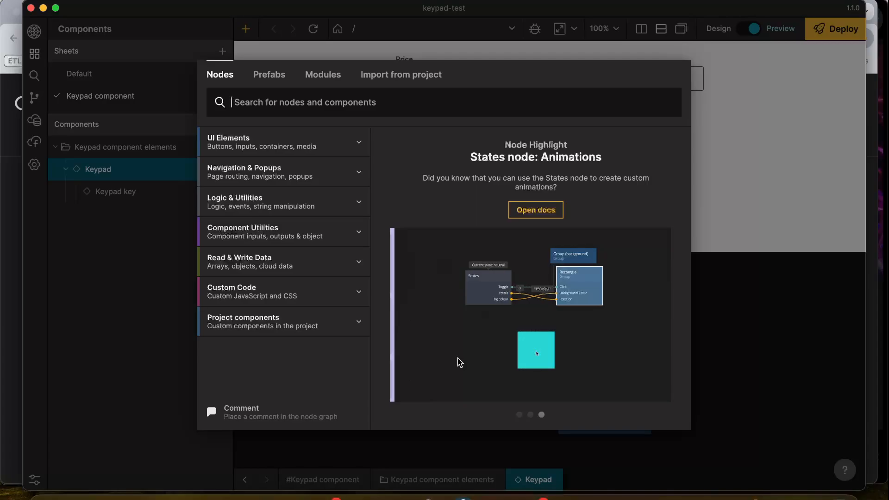
text(compo)
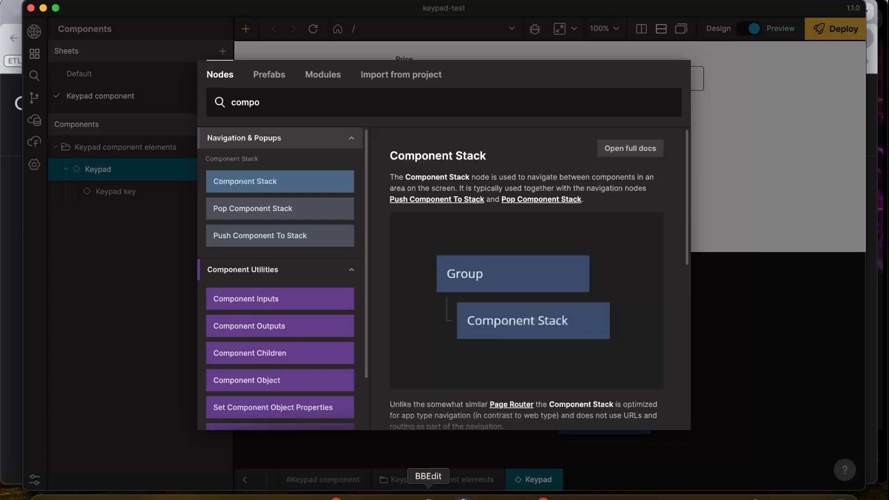
click(296, 380)
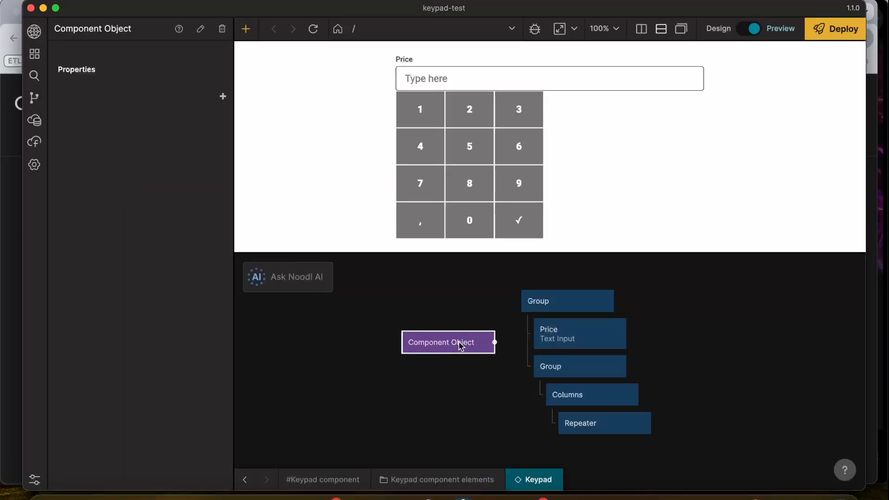
drag(459, 347, 441, 368)
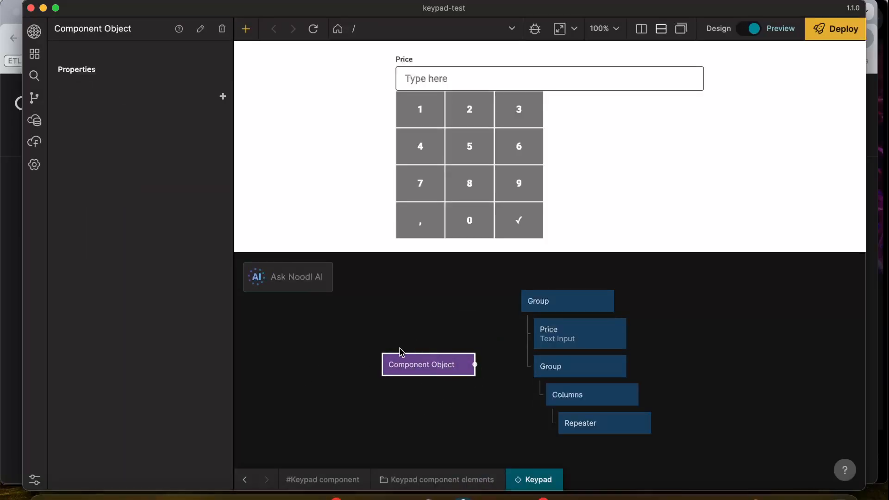
Add a property named "price" to the Component Object node
scroll(416, 331, right, 2)
scroll(417, 331, down, 1)
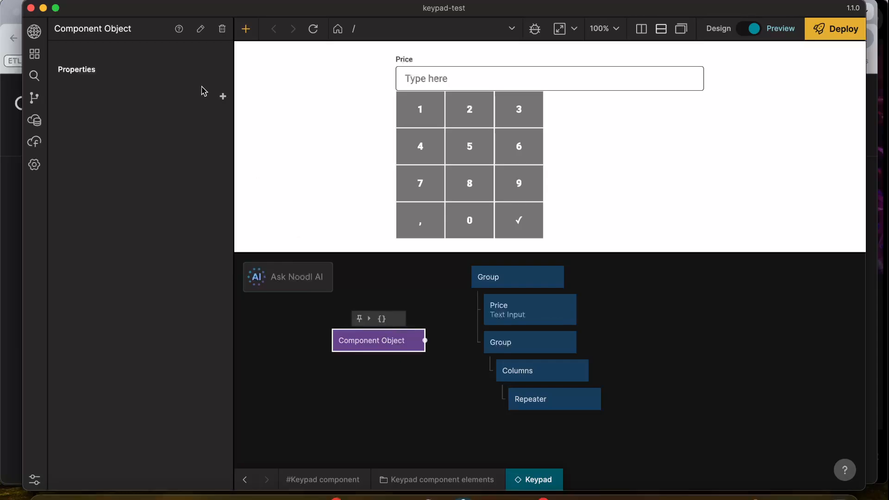
click(223, 97)
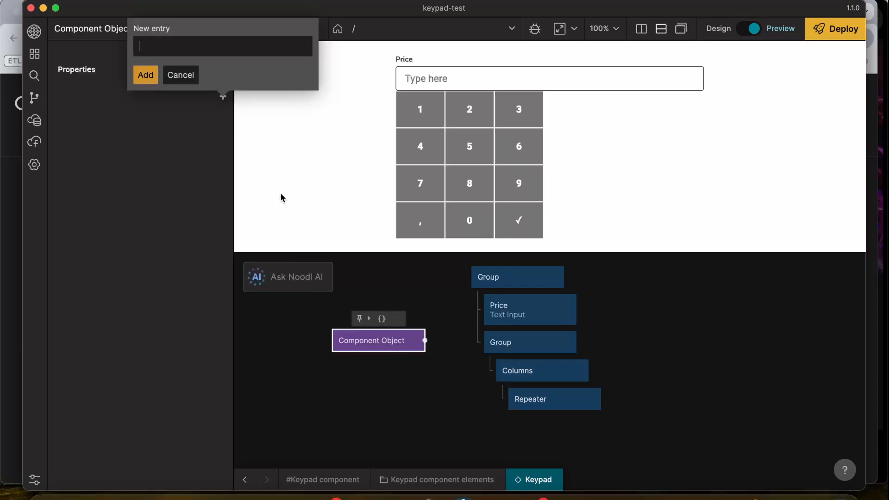
text(price)
key(Return)
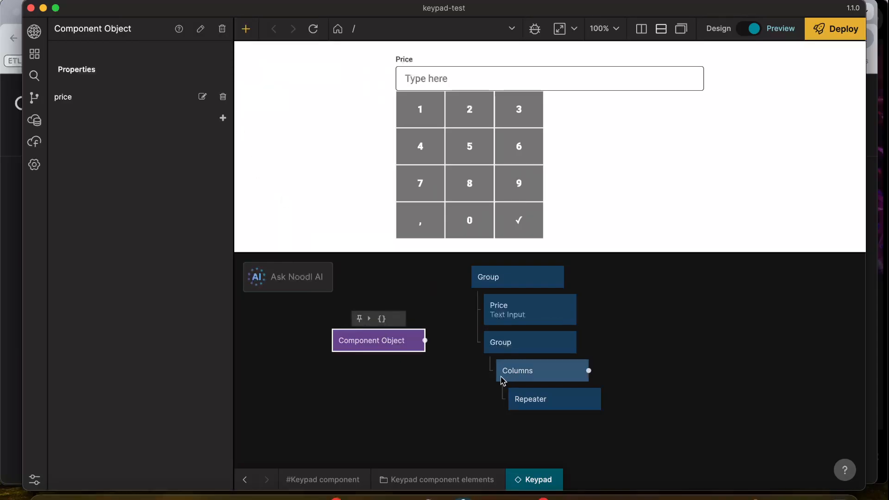
Connect the Component Object's price output to the Text input of the Price text input node
drag(428, 341, 511, 305)
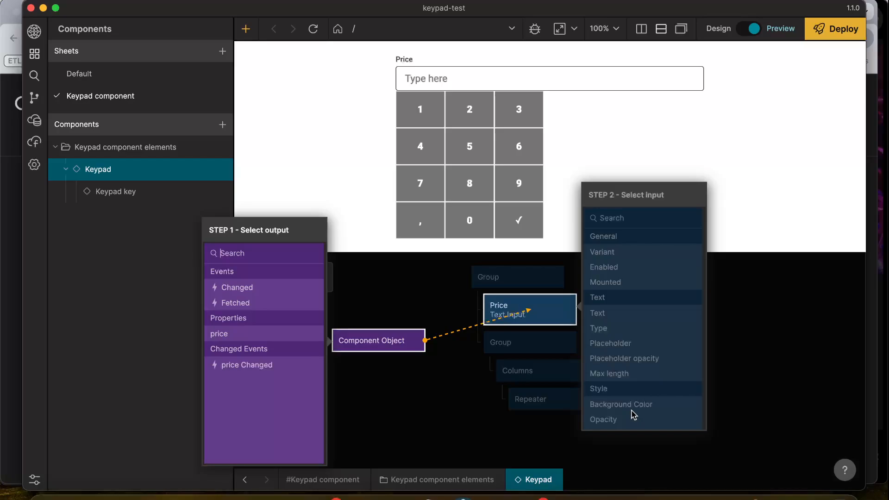
click(273, 333)
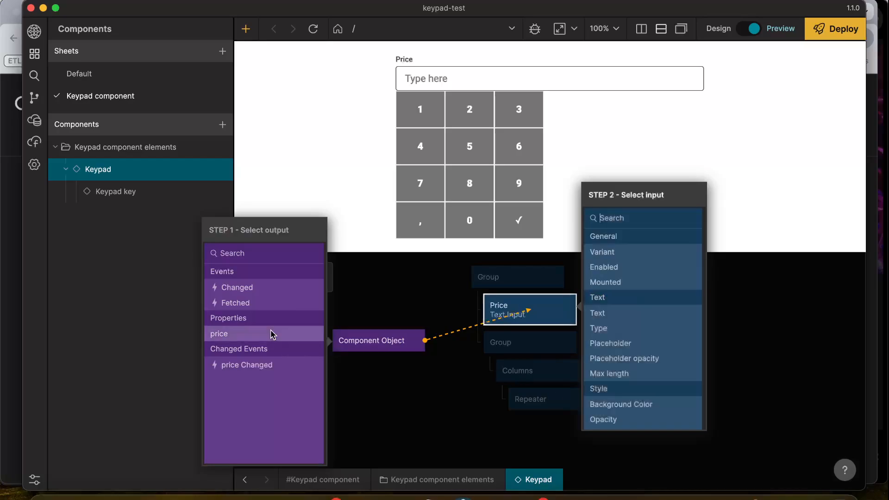
click(616, 321)
scroll(437, 411, down, 3)
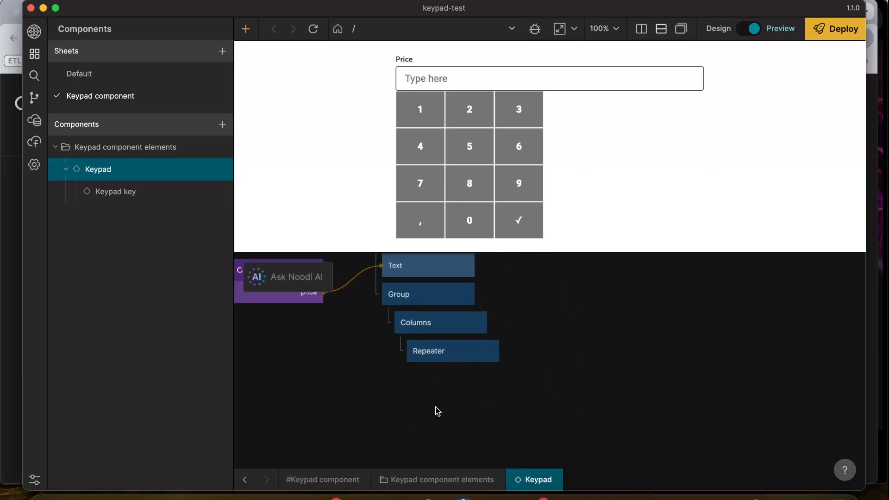
click(433, 332)
scroll(352, 349, left, 3)
scroll(352, 349, up, 2)
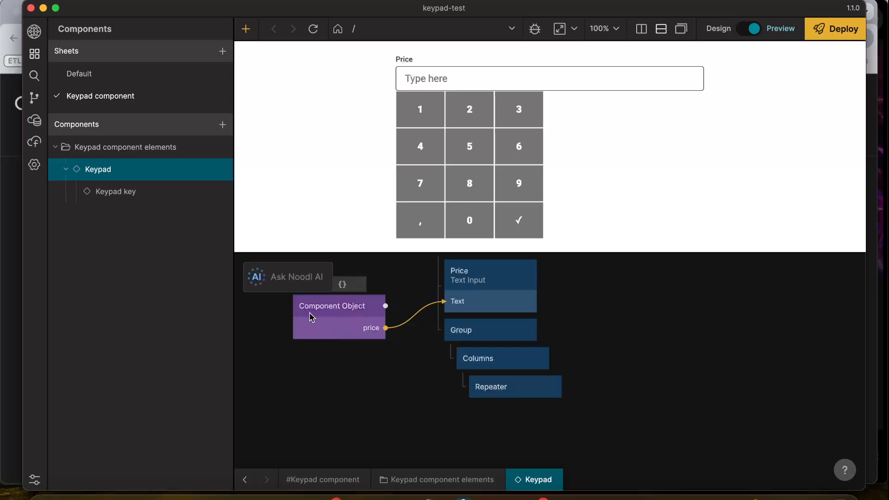
Open the Keypad key component through the Repeater node and make room beside its node tree
double_click(503, 392)
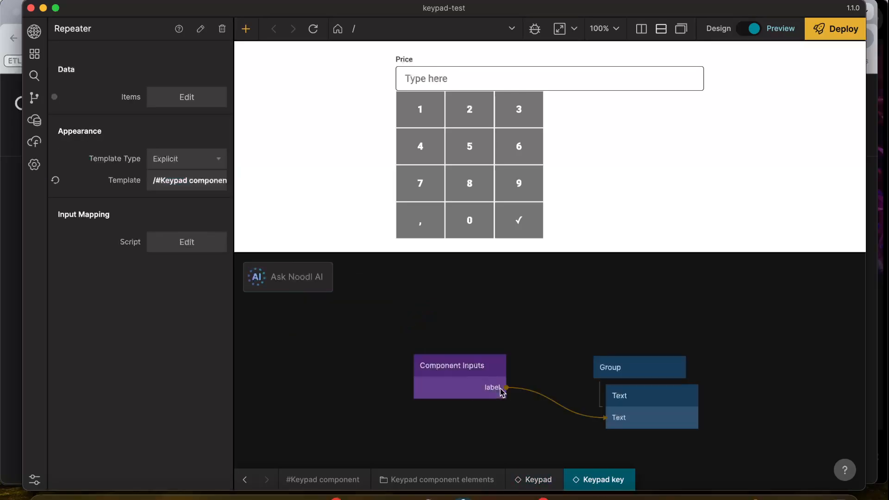
scroll(572, 344, right, 5)
scroll(572, 343, down, 2)
Add a Set Parent Component Object Properties node to the Keypad key component and give it a "price" property
right_click(537, 329)
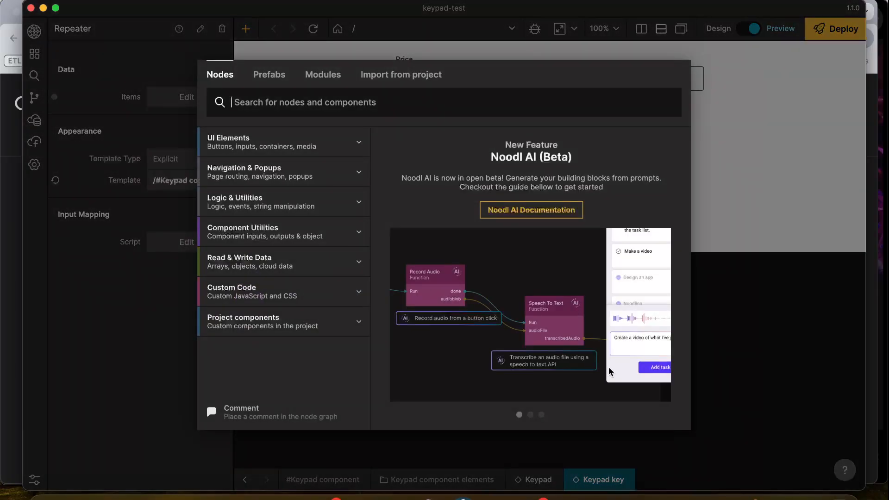
text(parent)
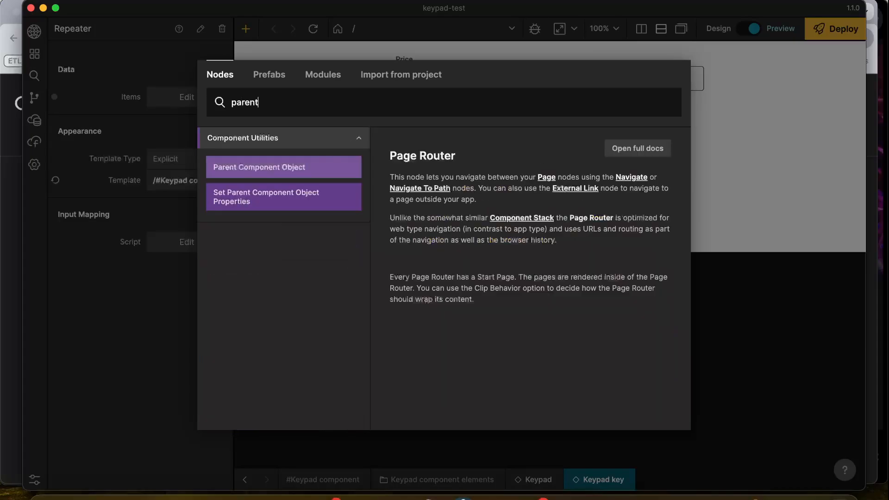
click(277, 202)
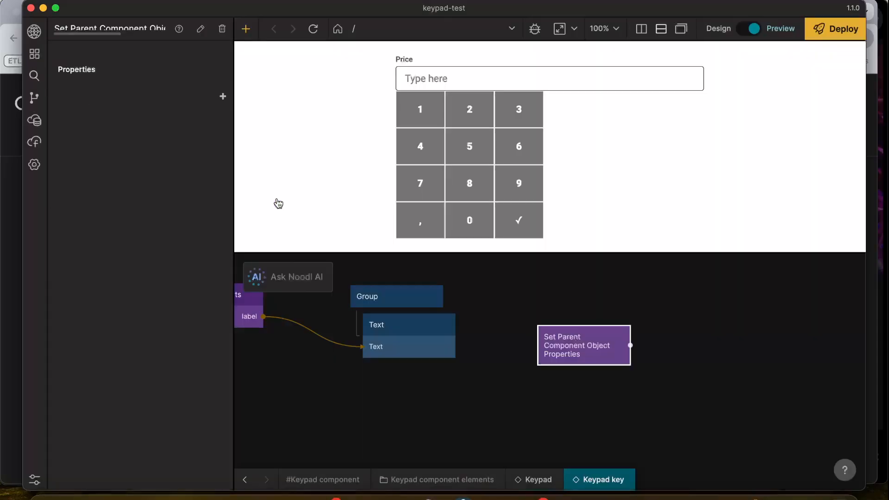
click(220, 96)
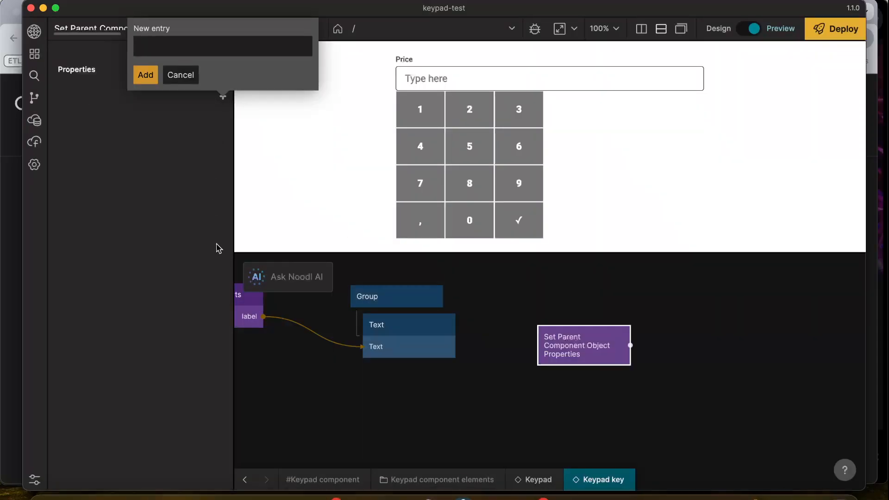
text(price)
key(Return)
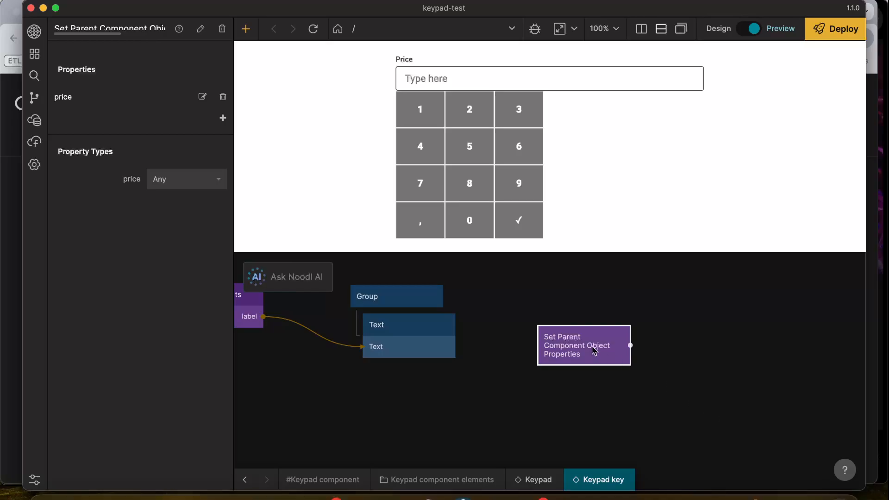
Add the rule "cursor: pointer;" to the CSS style of the Keypad key's Group node and close the editor
click(497, 348)
click(391, 292)
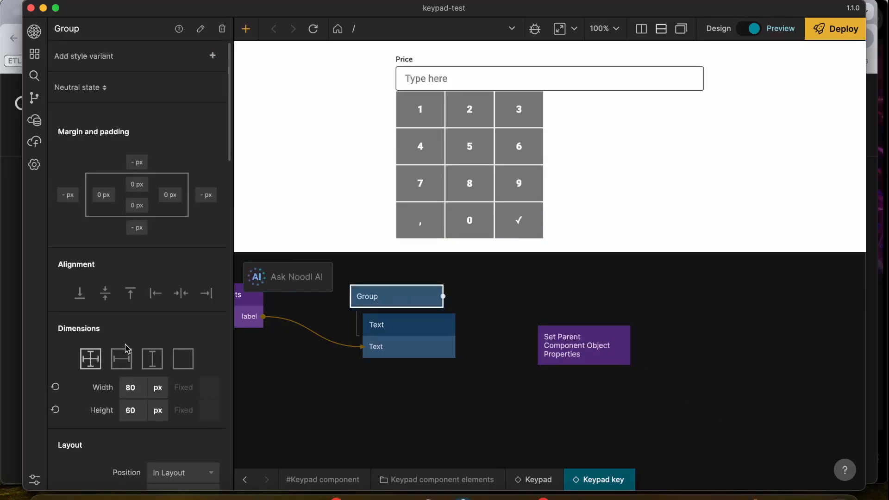
scroll(126, 348, down, 10)
click(181, 474)
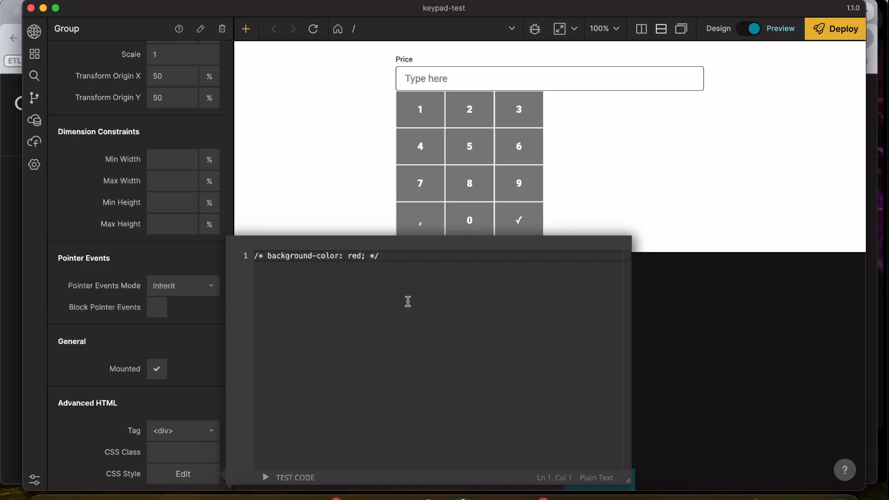
click(408, 302)
key(Return)
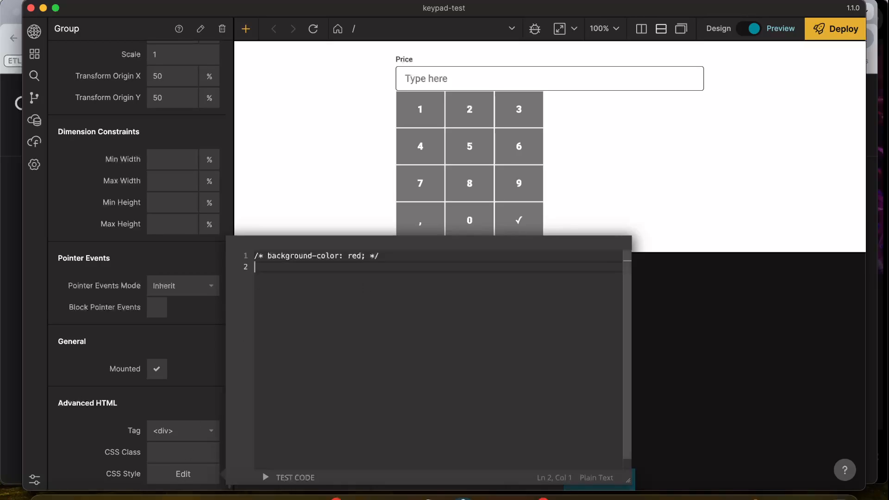
text(curossor: pointer;)
click(808, 394)
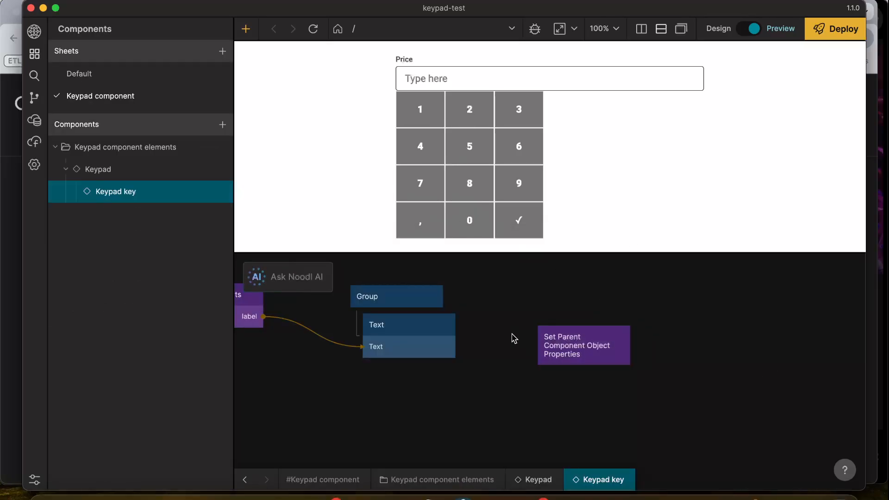
Delete the Set Parent Component Object Properties node from the Keypad key component
click(582, 355)
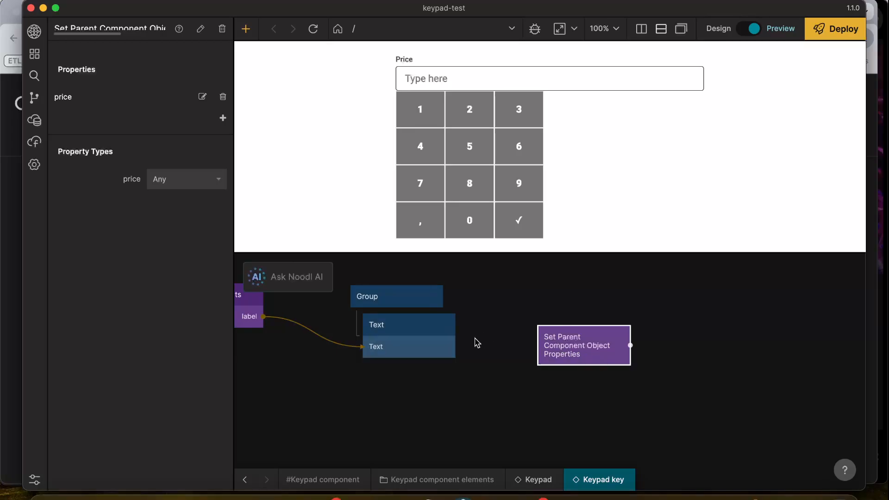
click(427, 338)
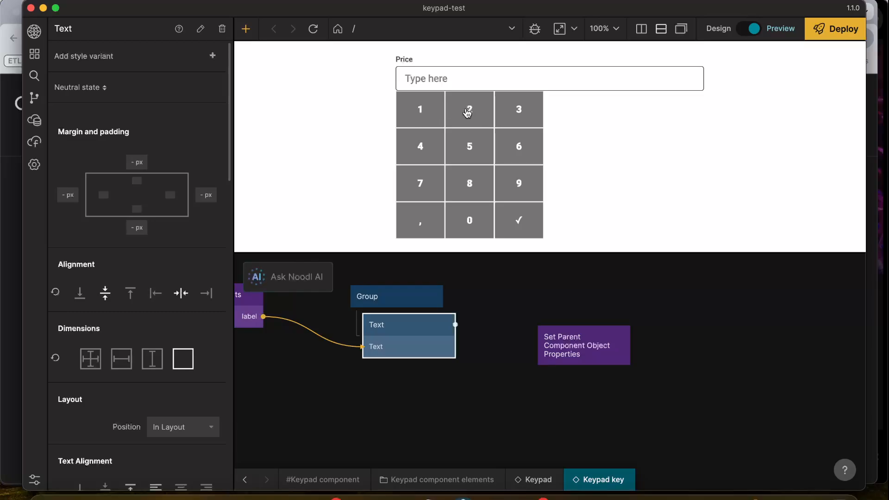
click(486, 334)
scroll(444, 333, left, 1)
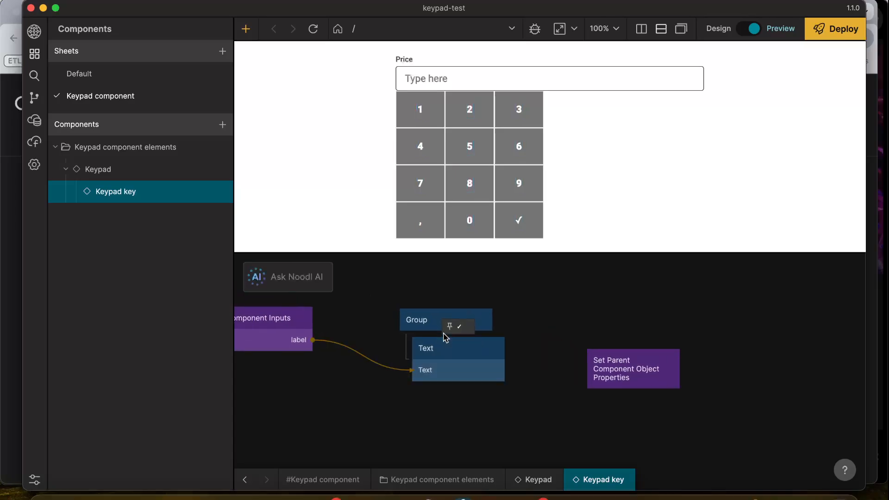
click(608, 372)
key(Delete)
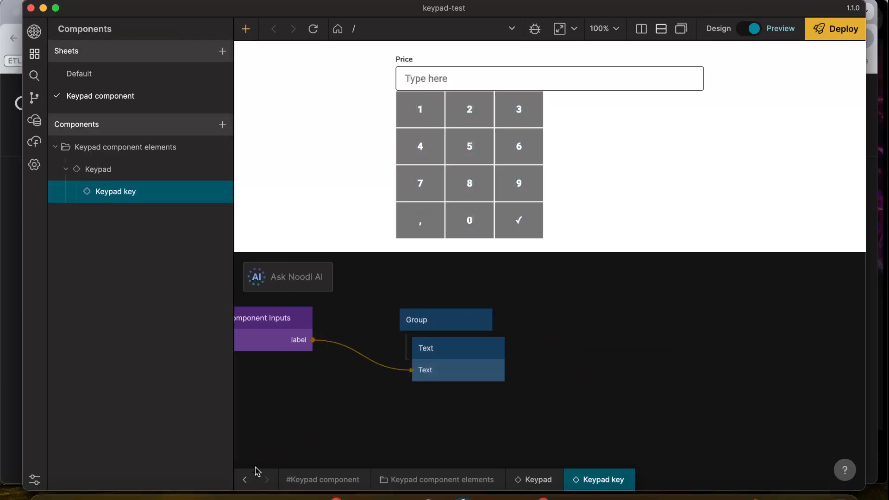
Return to the Keypad component and examine its Component Object's price property and the node tree down to the Repeater
click(243, 487)
scroll(505, 361, down, 3)
scroll(505, 361, right, 2)
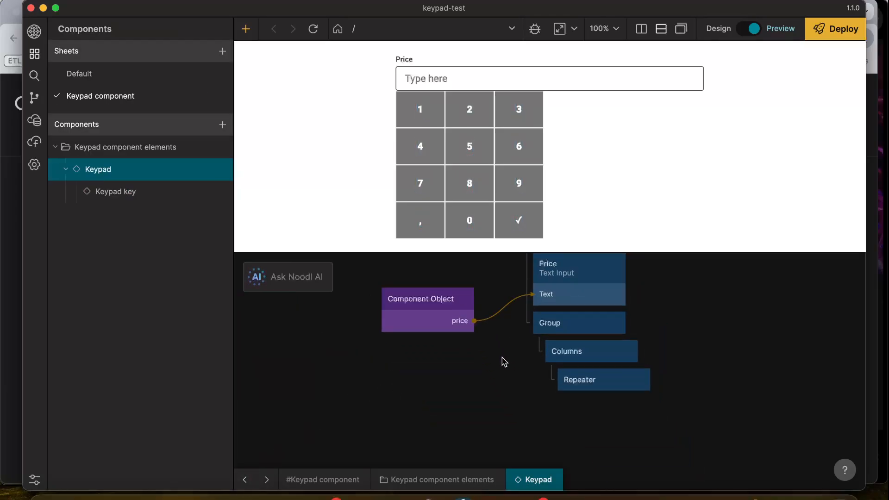
click(423, 326)
scroll(423, 326, up, 4)
scroll(423, 325, right, 2)
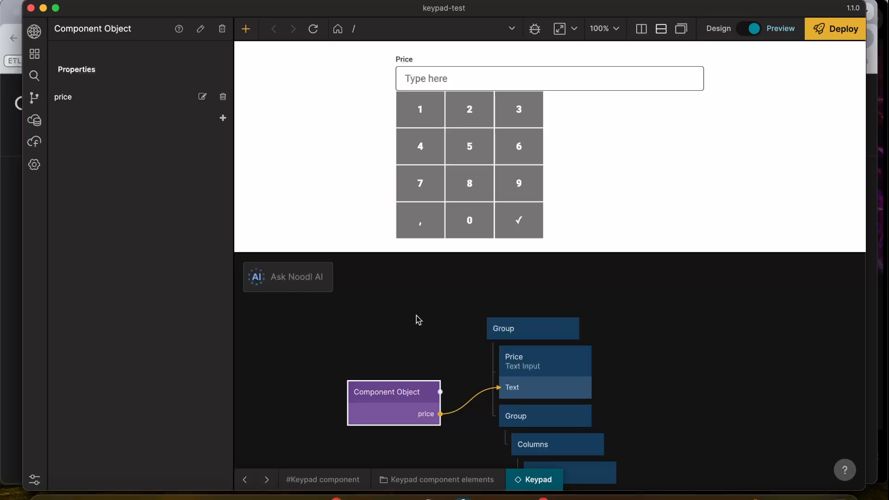
scroll(419, 319, down, 2)
scroll(418, 320, left, 1)
mouse_move(427, 364)
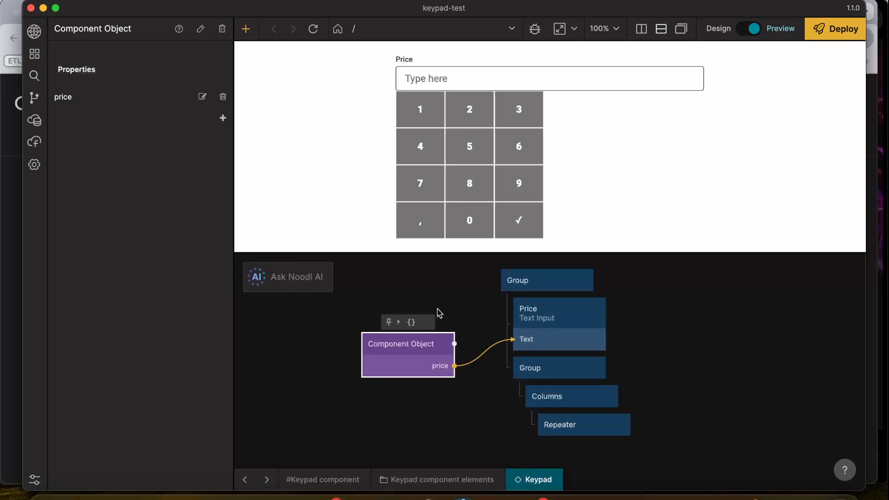
scroll(508, 428, down, 3)
scroll(507, 428, right, 5)
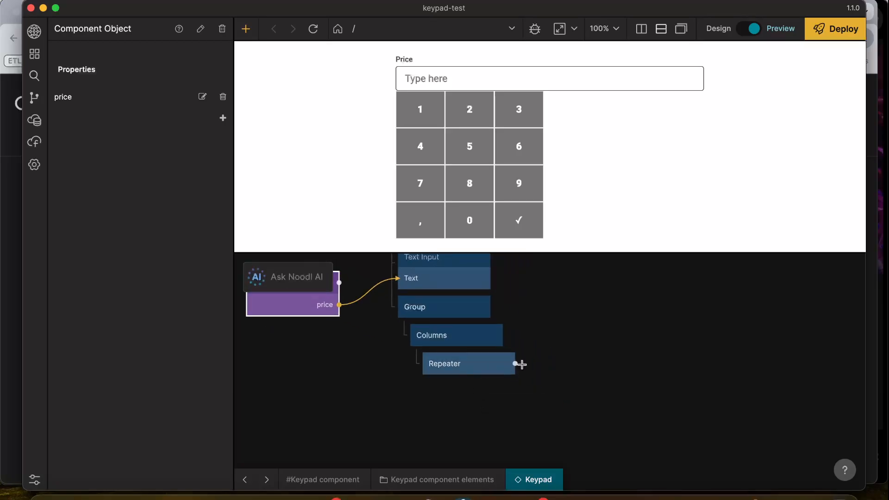
scroll(532, 365, right, 4)
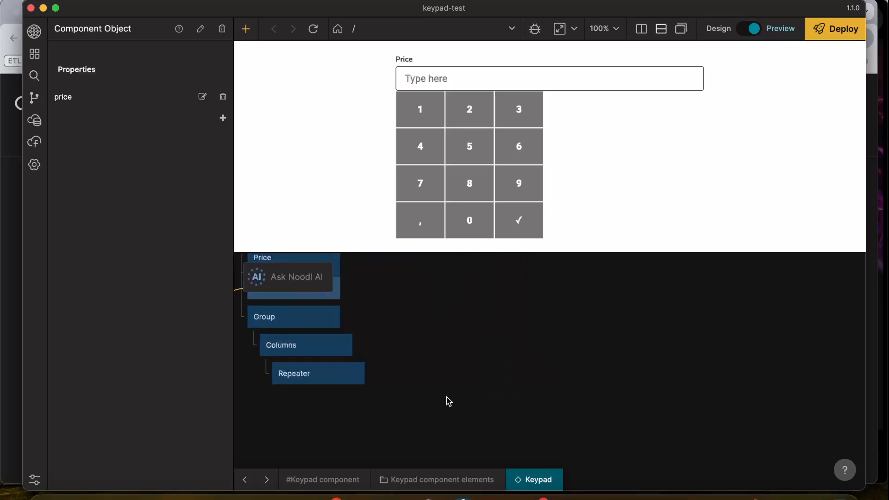
scroll(446, 401, left, 3)
scroll(446, 401, up, 1)
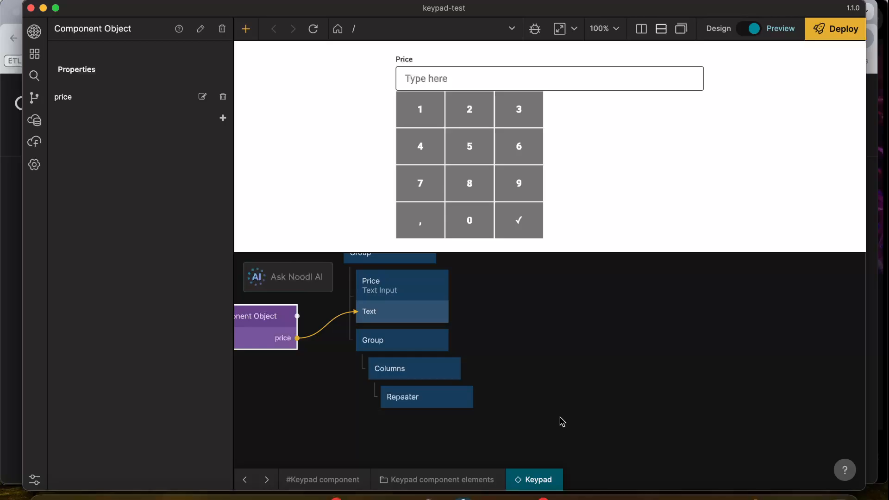
Start an AI Function prompt reading "Take two input numbers: One is the existing number to be mutated."
click(301, 278)
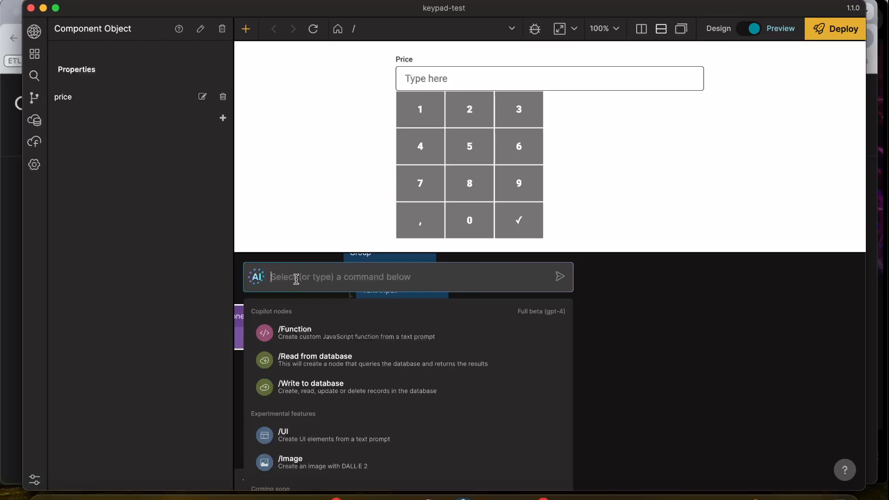
click(309, 338)
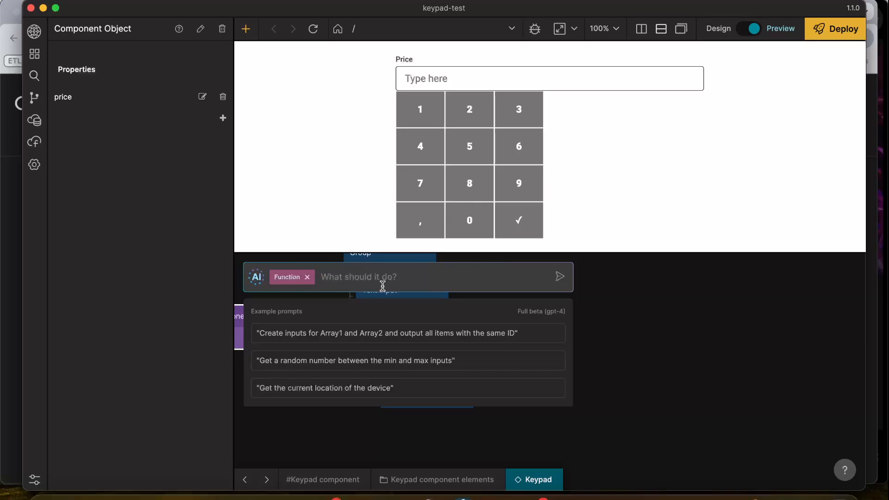
text(Take )
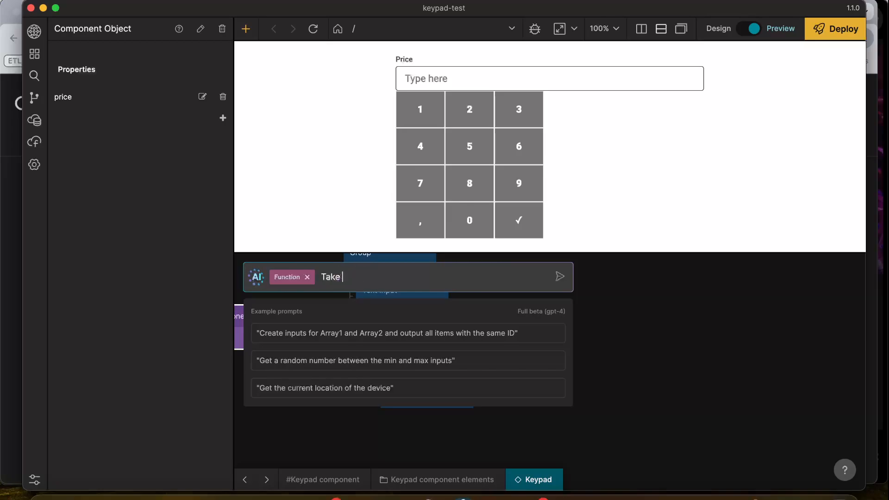
text(an input number)
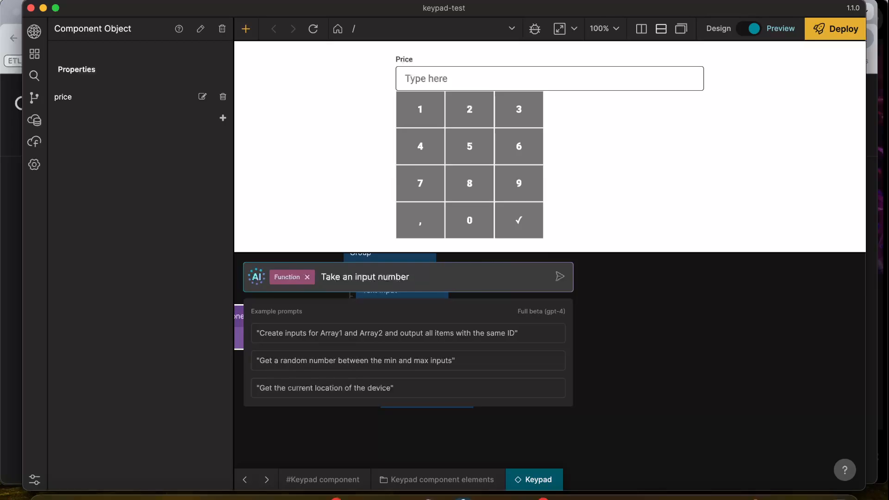
key(BackSpace)
key(BackSpace)
key(BackSpace)
key(BackSpace)
key(BackSpace)
key(BackSpace)
key(BackSpace)
key(BackSpace)
text(two inpu)
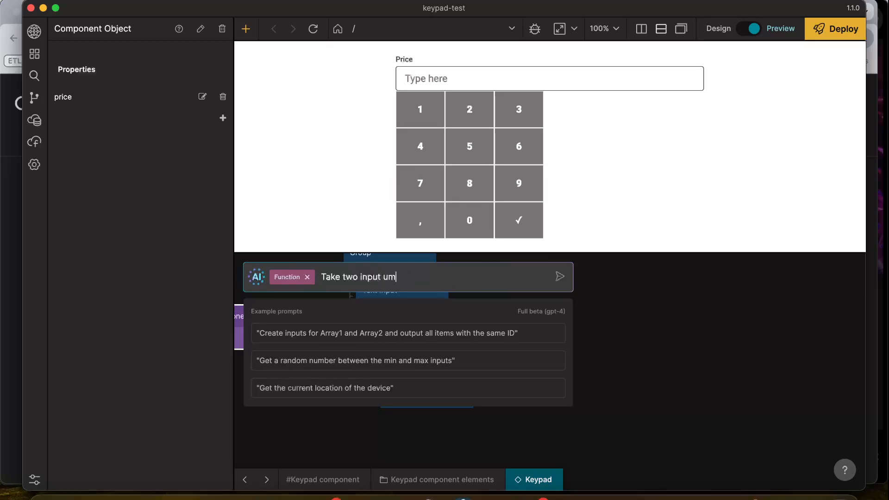
text(t num)
key(BackSpace)
key(BackSpace)
text(numbers: One is the existing numbe)
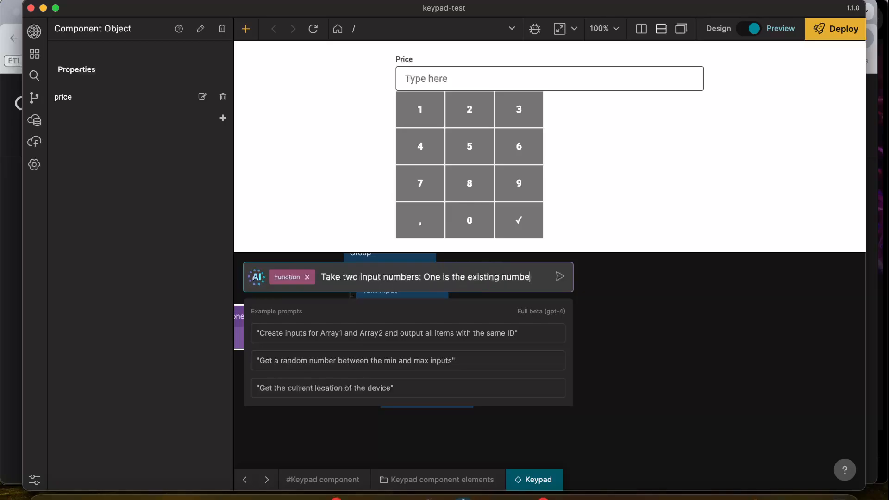
text(r to be mutated.)
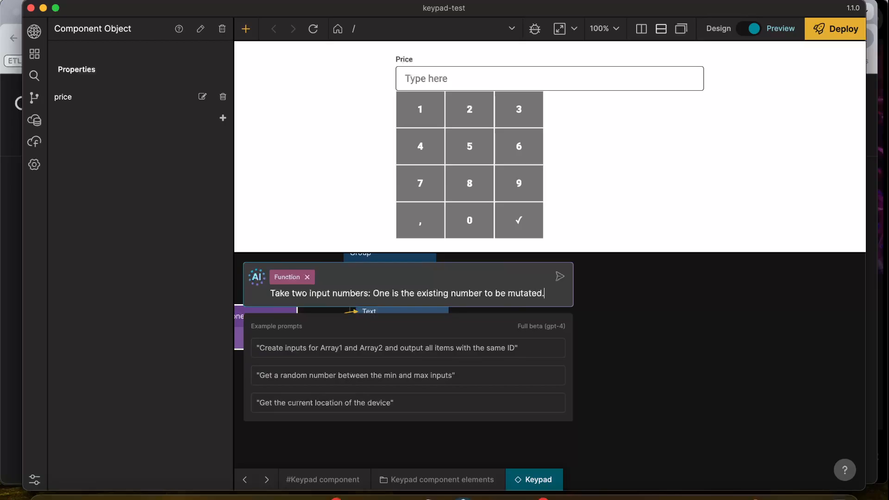
Continue the prompt with "The second is a new number (single digit integer) that should be added to the END of the existing number."
text( The second )
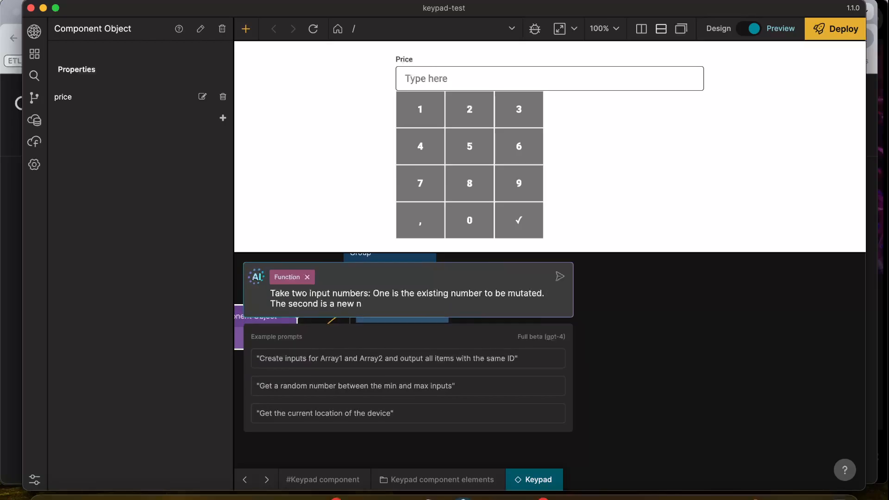
text(is a new number (single digit int)
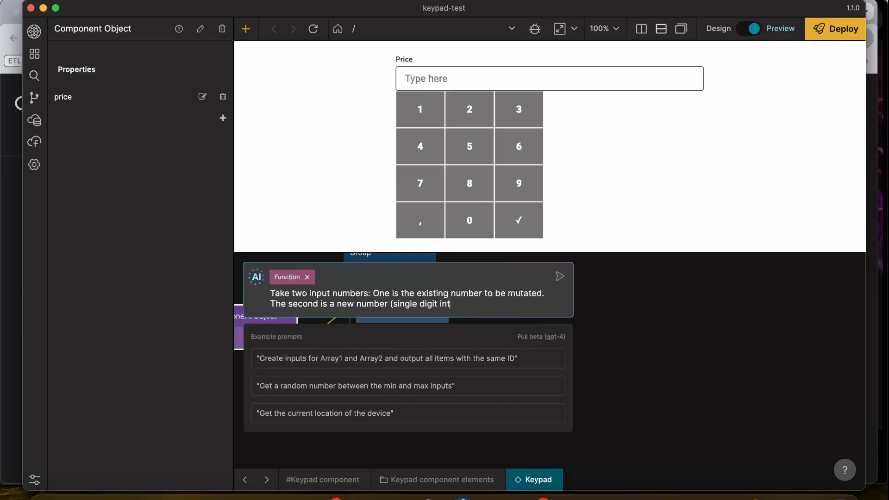
text(ege)
text(that should be adde)
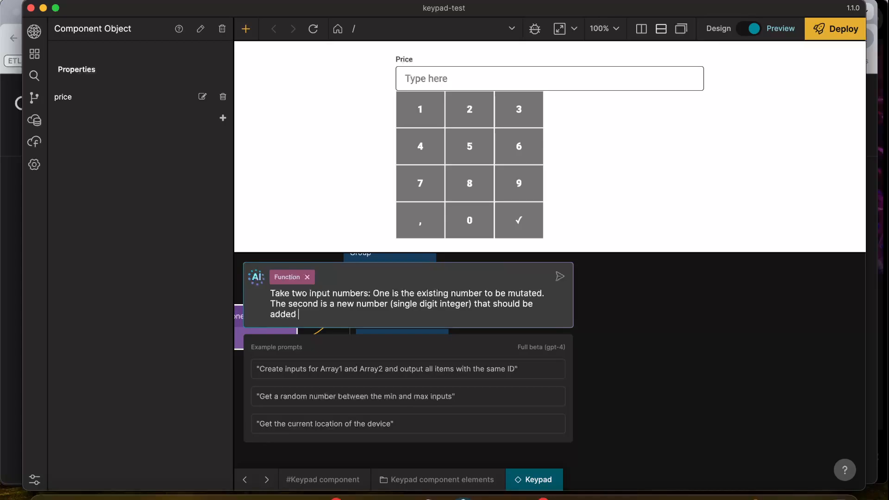
text(d to the end)
key(BackSpace)
key(BackSpace)
text(END of the )
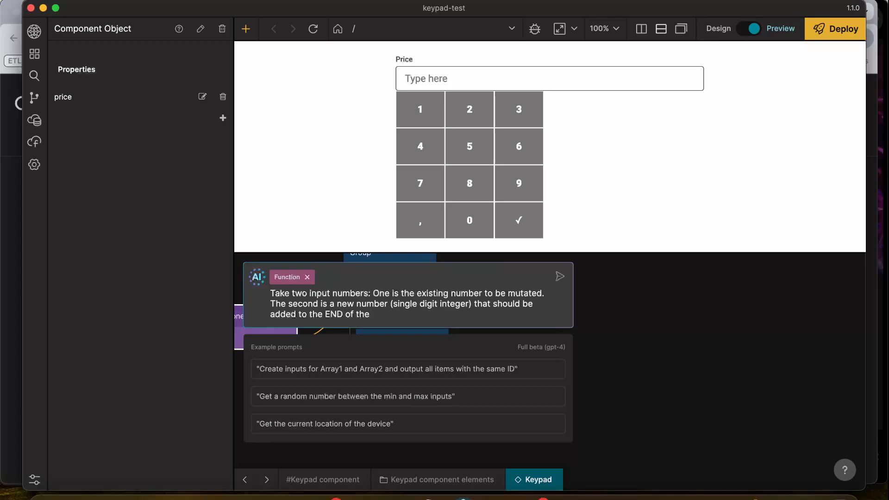
text(existing number.)
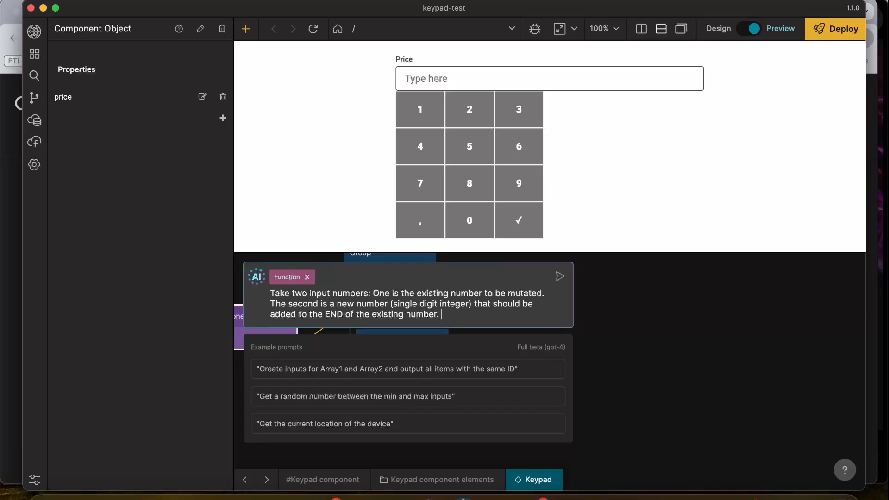
Append two examples to the prompt: existing number empty, new number 1, output 1; existing number 1, new number 2, output 12
text( For example, existing number )
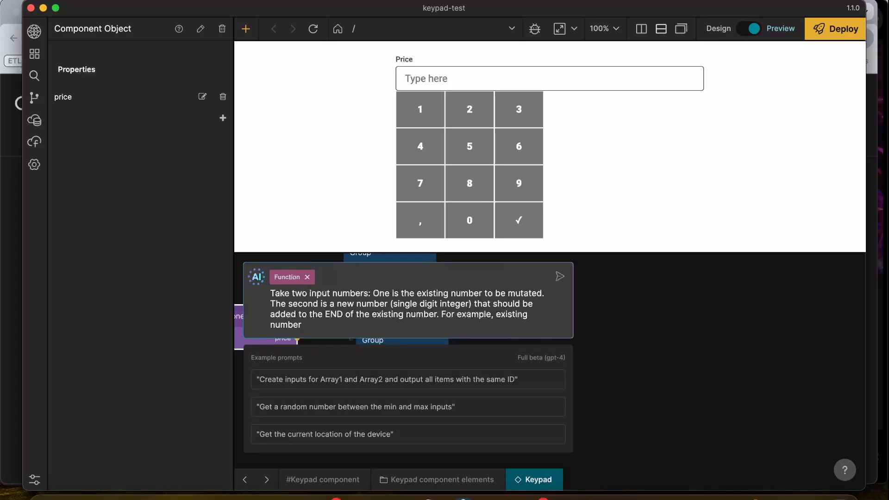
text(is empty, new number is 1.)
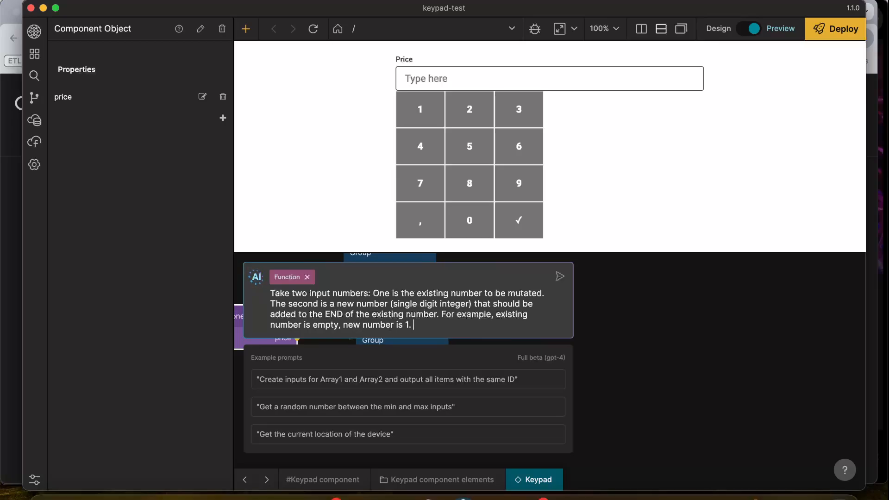
text( Outp)
text(ut is 1. Another ex)
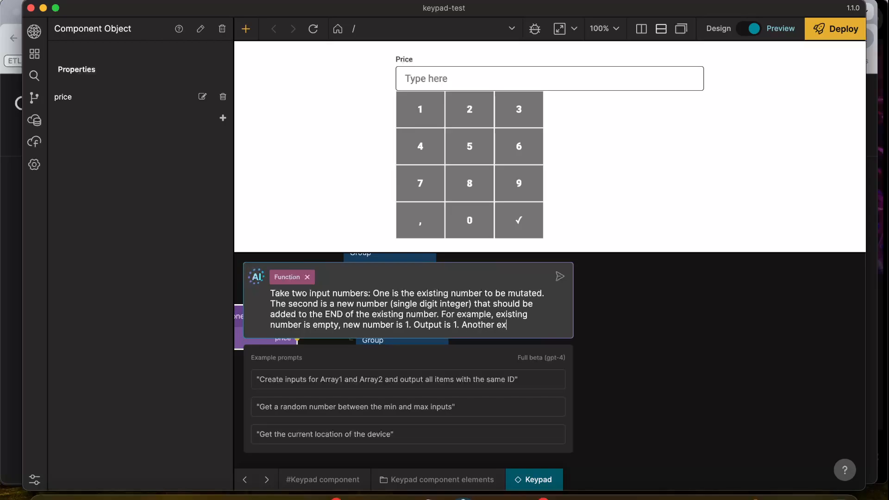
text(ampl)
text(e, existing number is 1)
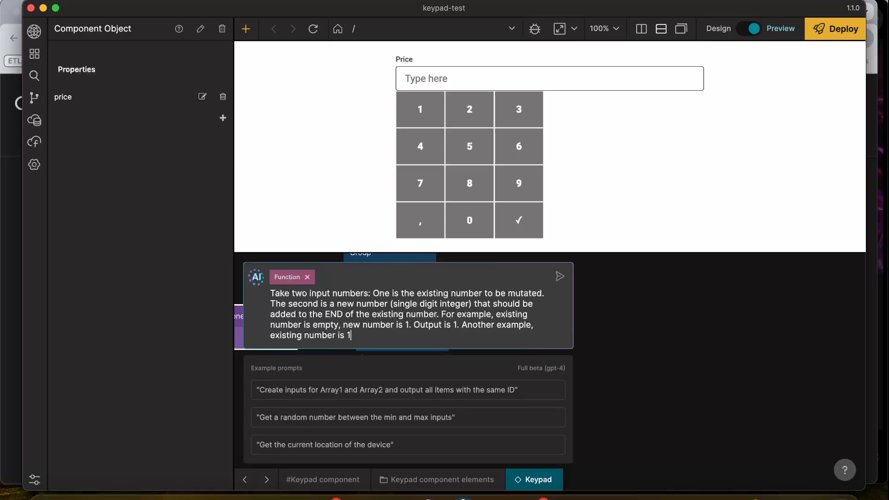
text(, new number is 2, otupu)
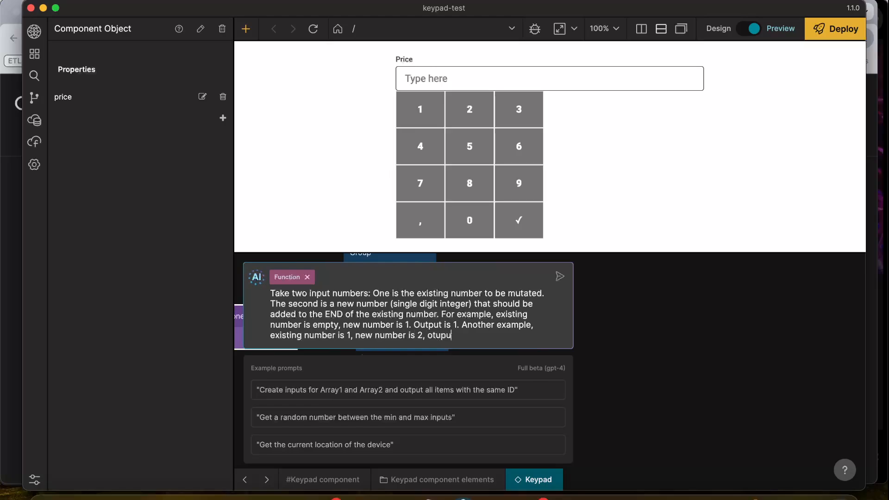
text(put is 12)
Submit the prompt to create the AI Function node and place it in the empty space beside the Repeater
click(561, 279)
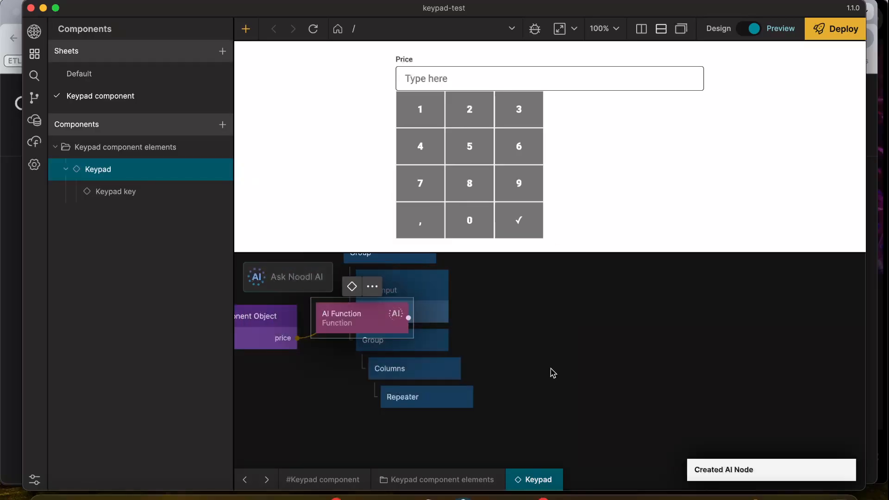
drag(355, 324, 568, 386)
click(479, 305)
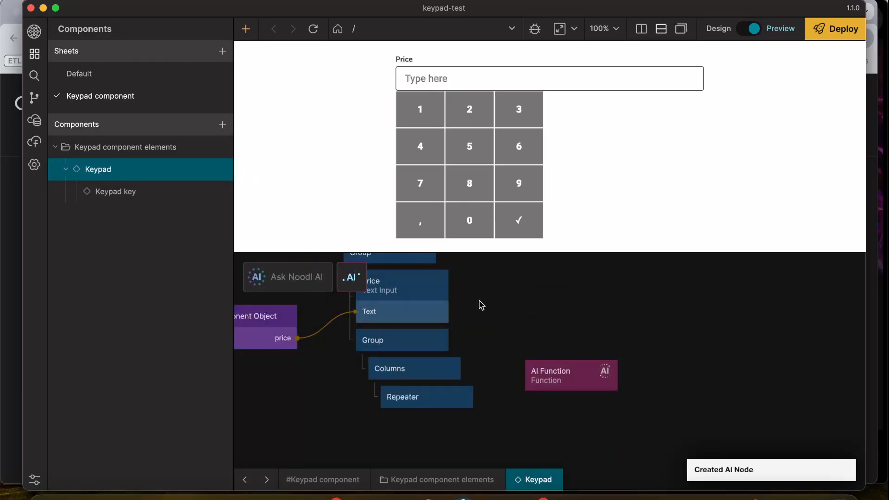
click(471, 396)
drag(473, 397, 568, 376)
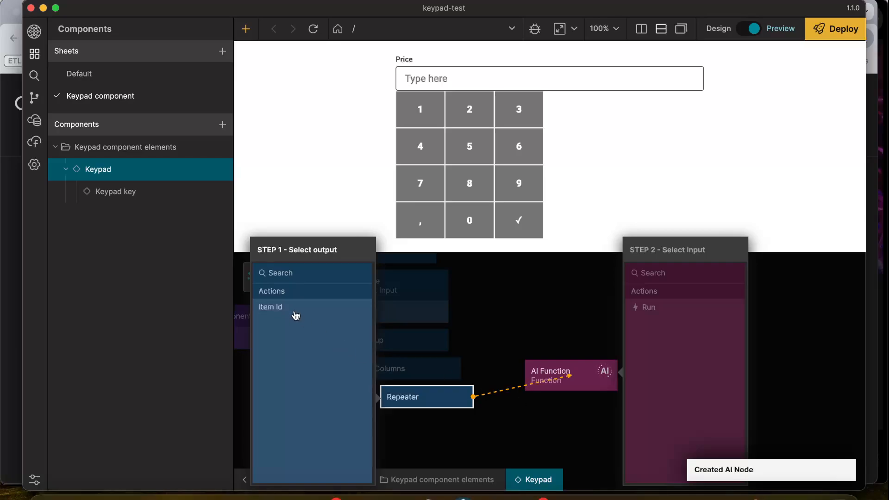
click(520, 403)
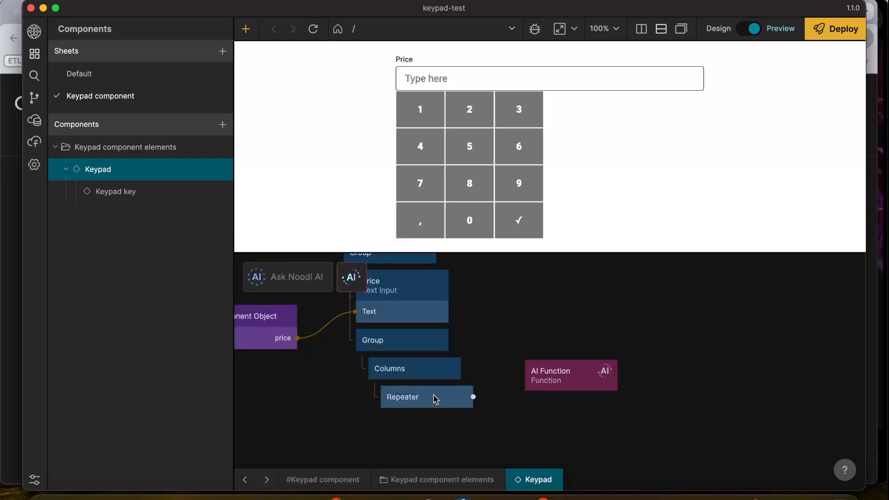
Open the Keypad key component through the Repeater and add a Component Outputs node with a port named "clicked"
double_click(434, 398)
click(604, 395)
scroll(558, 361, right, 5)
scroll(537, 331, up, 1)
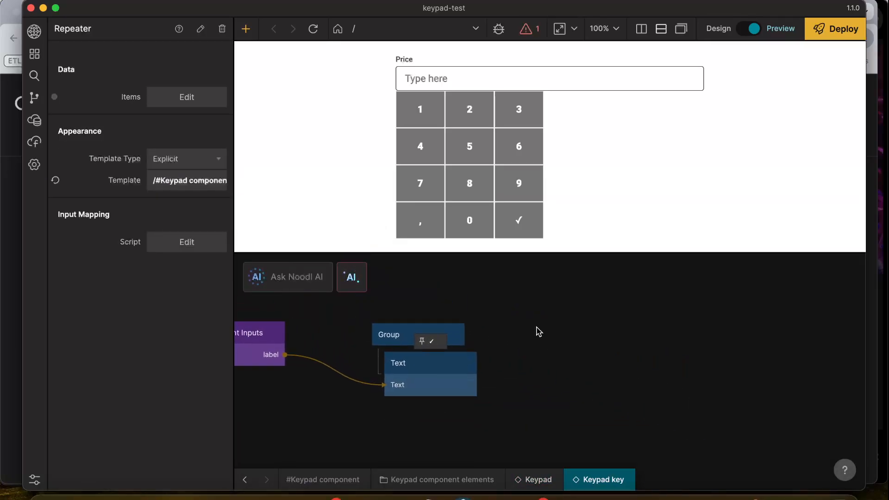
right_click(596, 383)
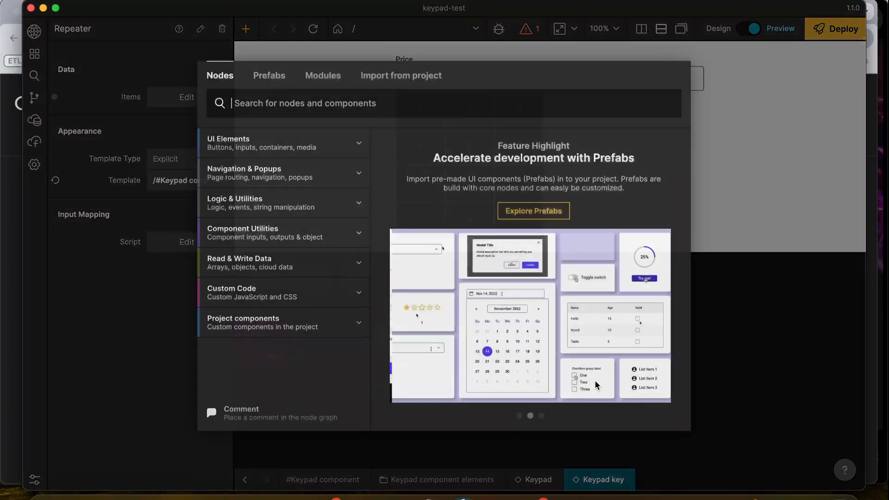
text(compo)
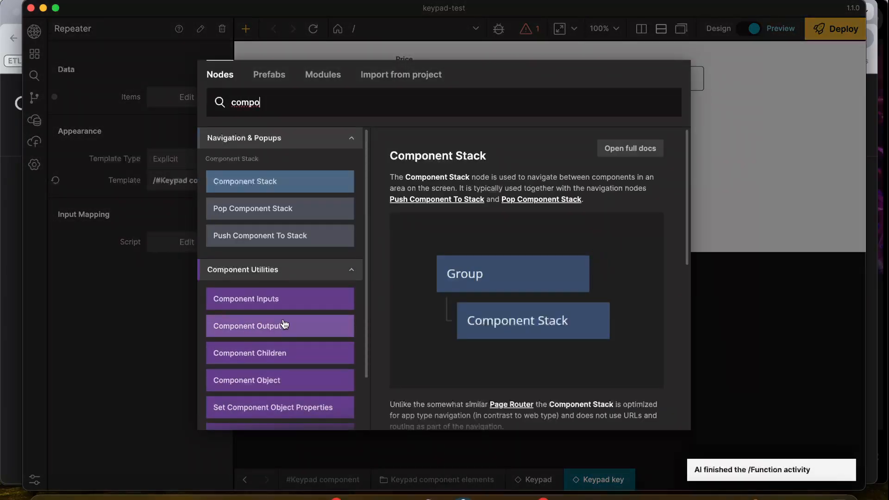
click(278, 330)
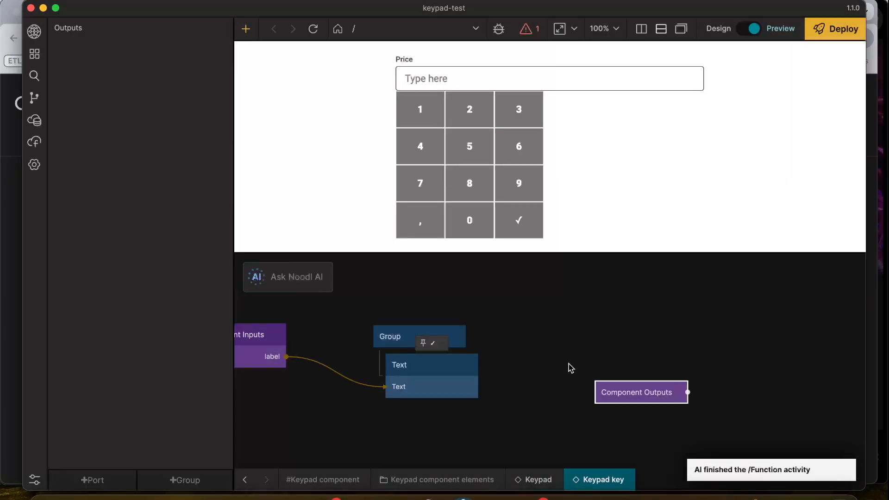
click(93, 480)
text(clicked)
key(Return)
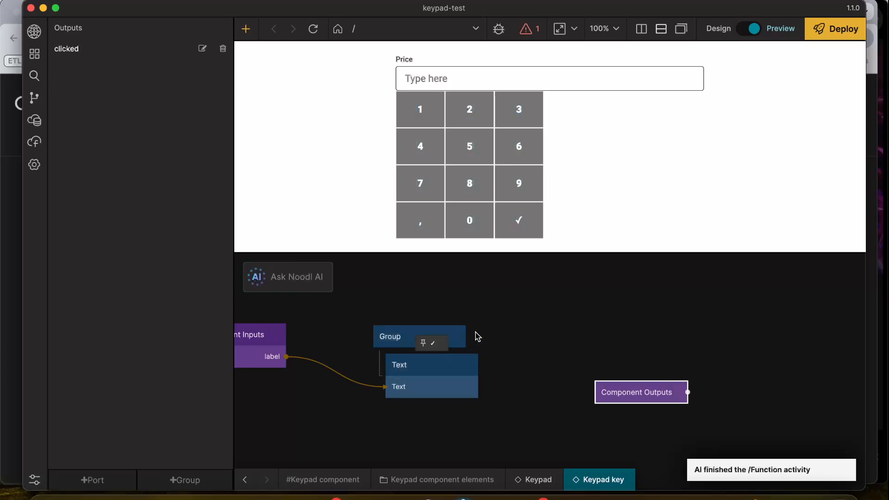
Connect the Keypad key Group's Click event to the "clicked" port of the Component Outputs node
drag(465, 336, 605, 389)
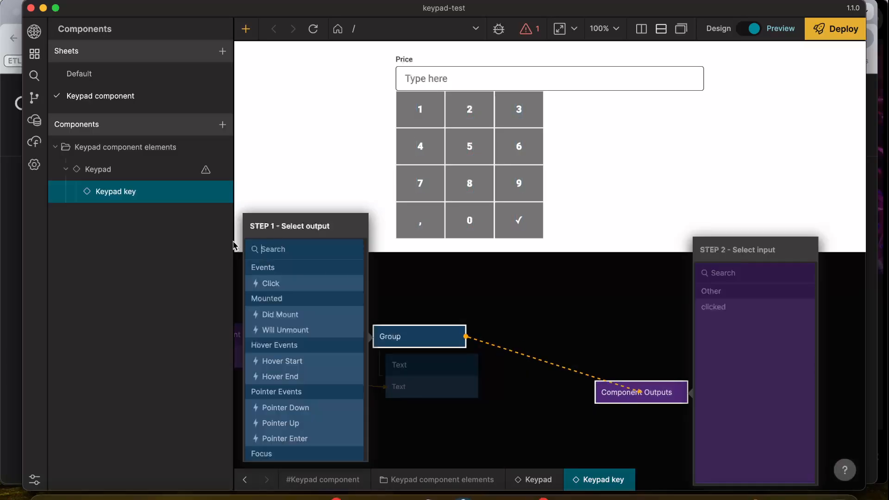
click(284, 283)
click(721, 307)
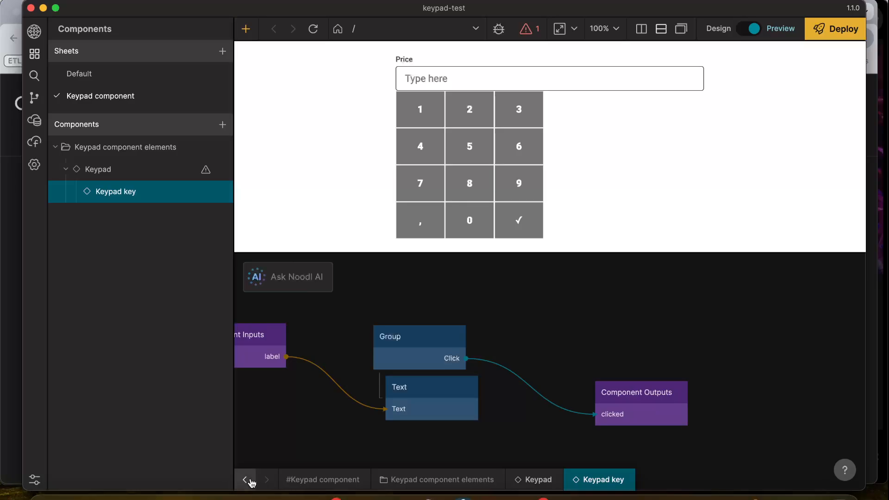
scroll(317, 389, left, 5)
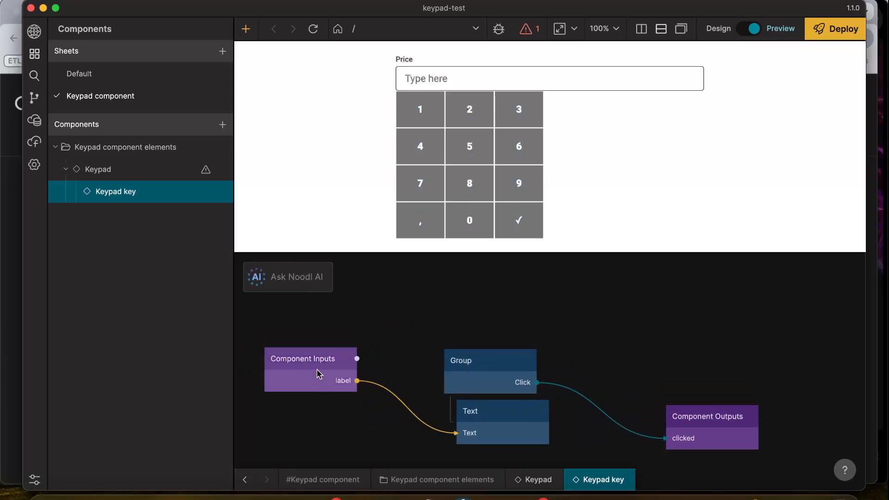
Add a second port named "clicked_label" to the Keypad key's Component Outputs node
mouse_move(313, 363)
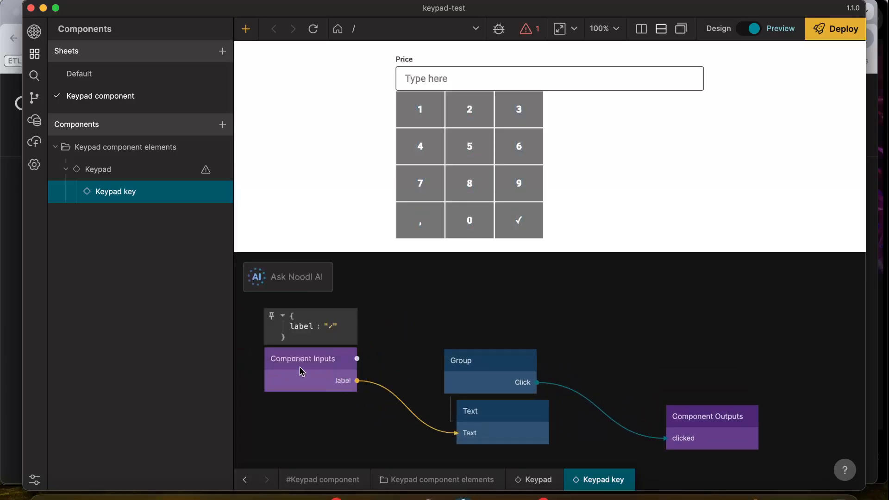
scroll(401, 362, right, 2)
scroll(401, 362, right, 5)
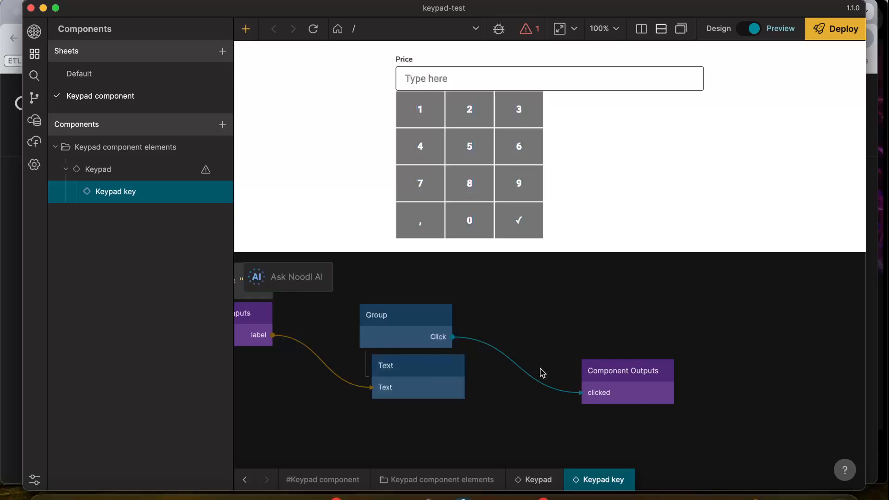
click(632, 392)
click(92, 480)
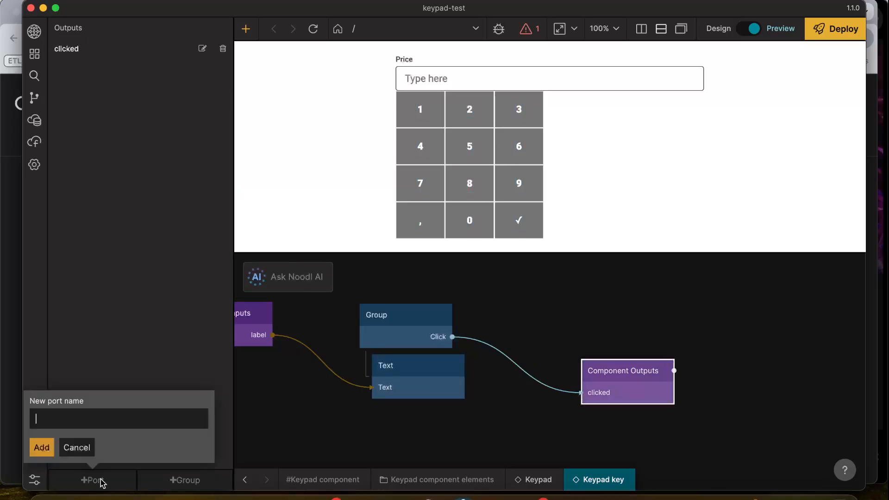
text(clicked_label)
key(Return)
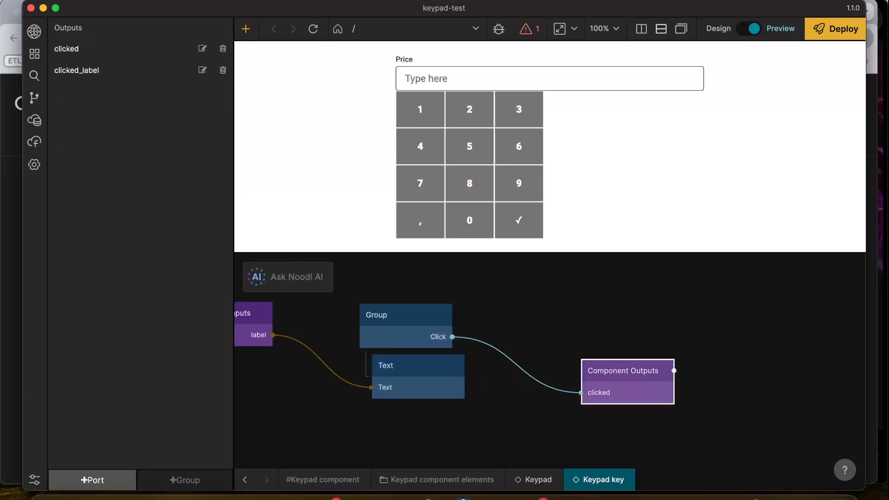
Connect the label output of Component Inputs to the "clicked_label" port of Component Outputs
drag(275, 313, 616, 376)
click(117, 258)
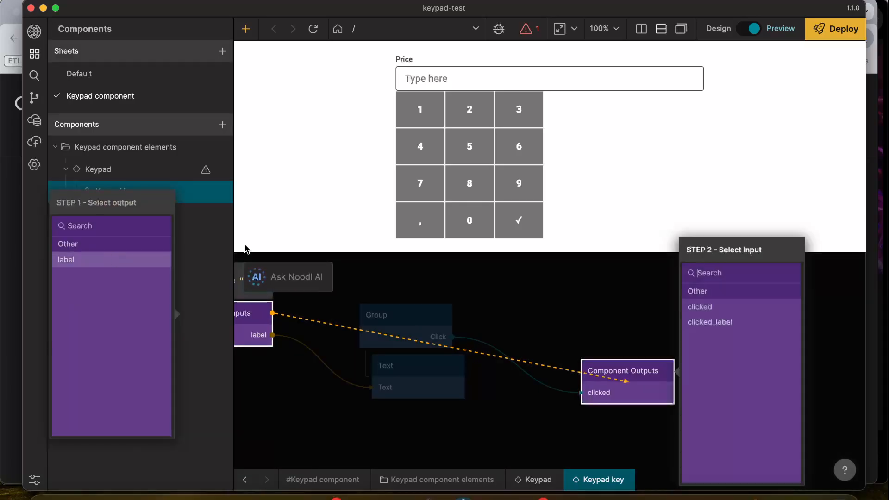
click(714, 322)
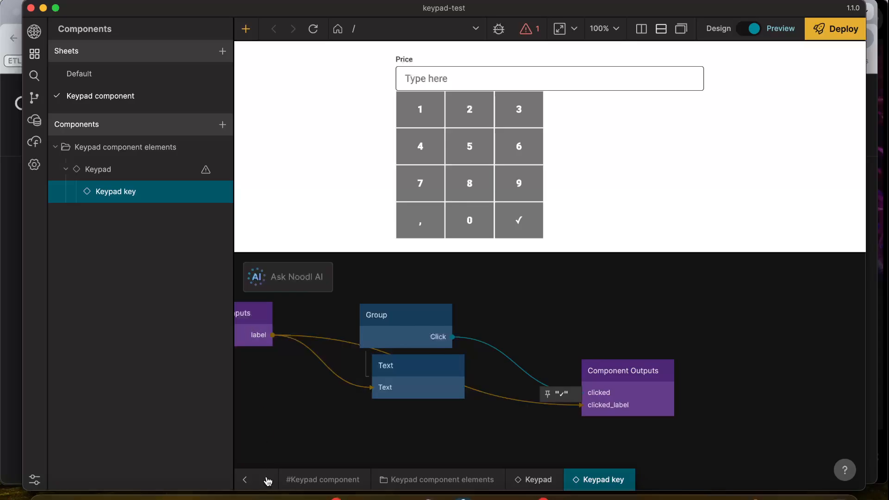
Return to the Keypad component and connect the Repeater's clicked signal to Run and clicked_label to NewNumber on the Concatenate Numbers function
click(245, 479)
scroll(512, 432, right, 5)
scroll(512, 432, down, 2)
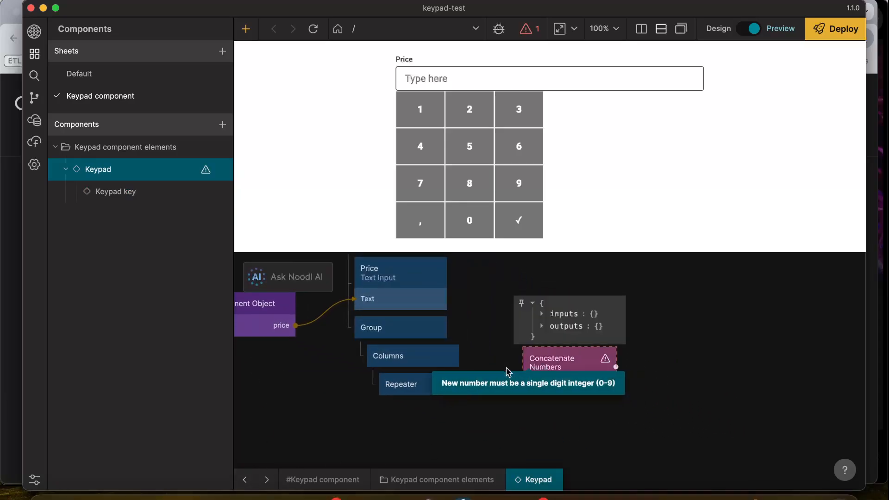
click(462, 380)
drag(473, 385, 567, 368)
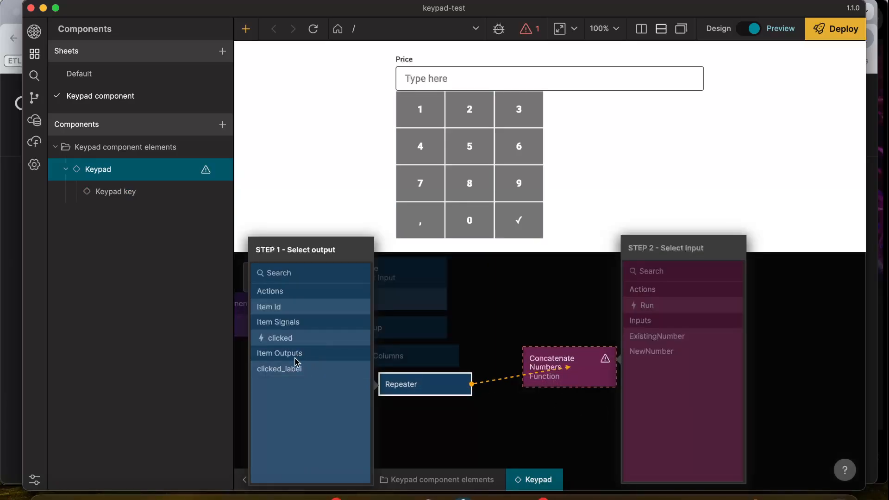
click(292, 338)
click(664, 306)
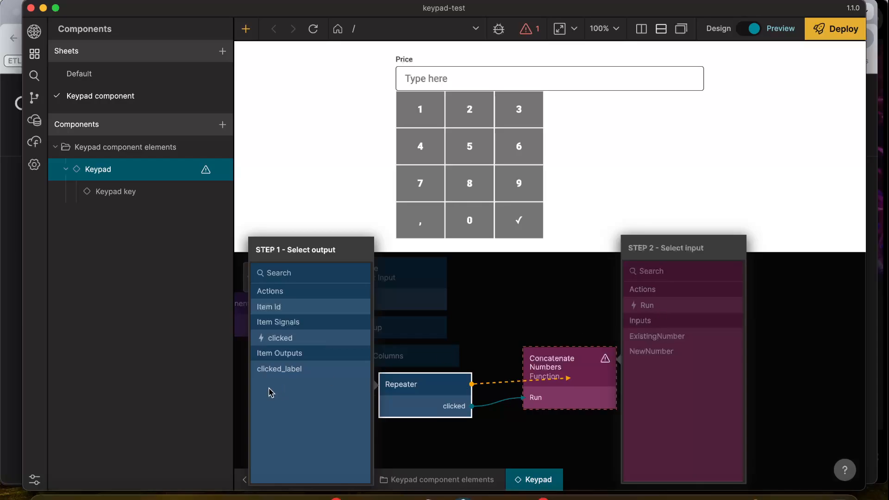
click(278, 369)
click(667, 352)
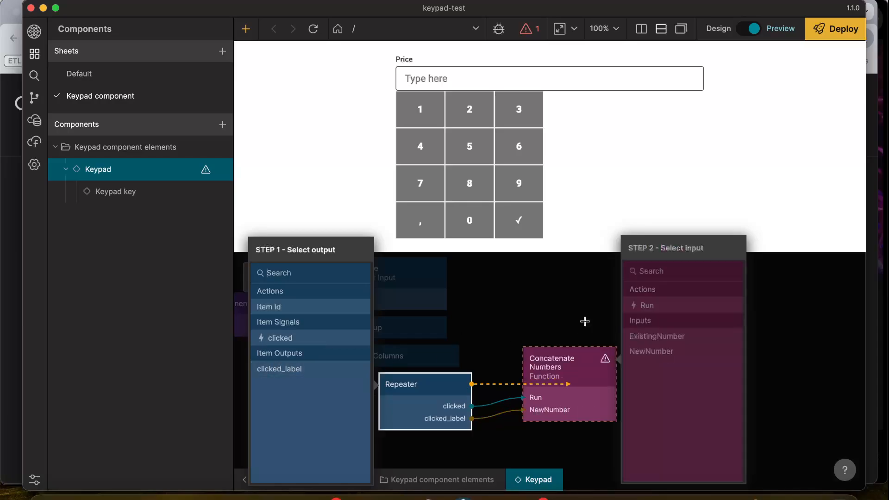
click(583, 320)
Connect the Component Object's price property to the ExistingNumber input of the Concatenate Numbers function
drag(297, 304, 566, 382)
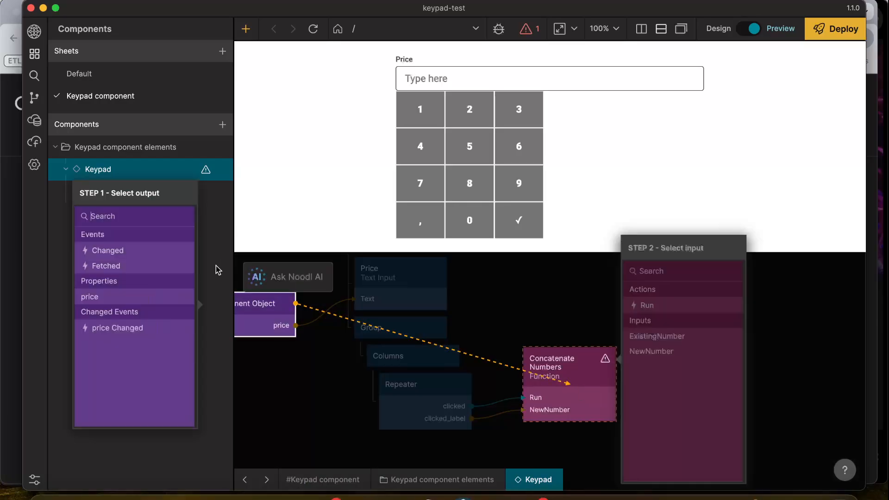
click(107, 299)
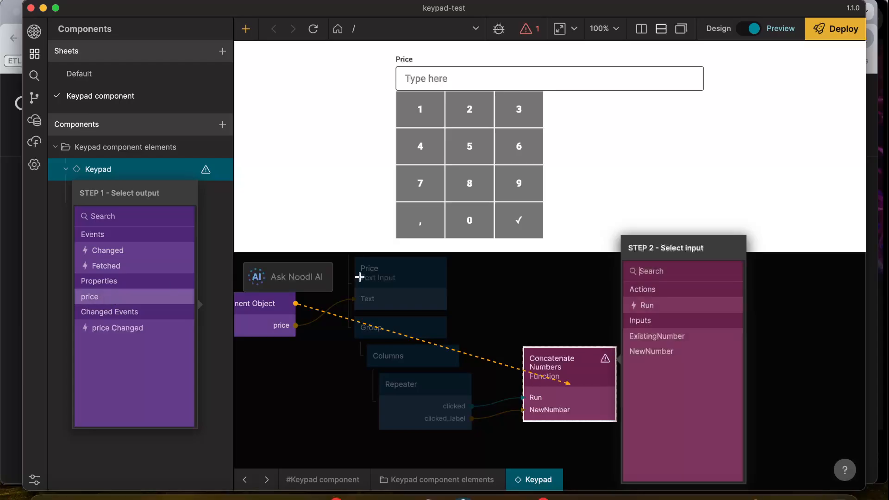
click(676, 341)
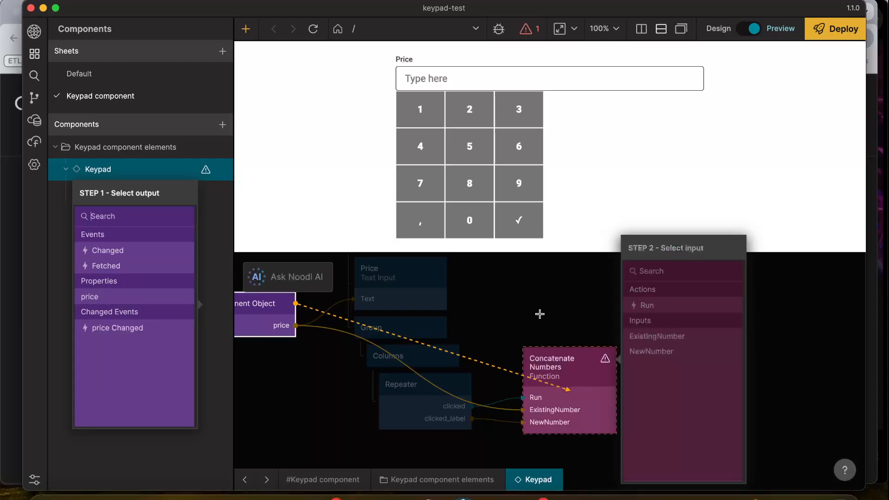
Add a Set Component Object Properties node beside the Concatenate Numbers function and give it a property named "price"
scroll(587, 341, right, 5)
right_click(685, 394)
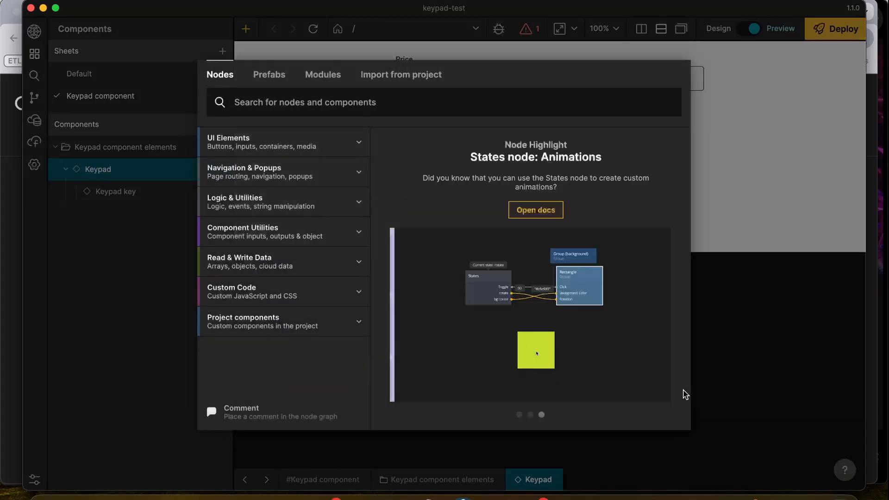
text(set)
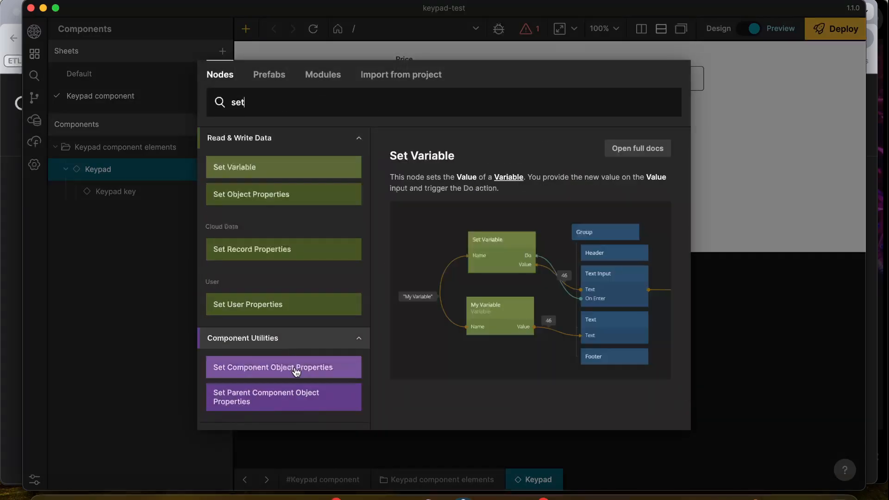
click(294, 368)
click(223, 95)
text(price)
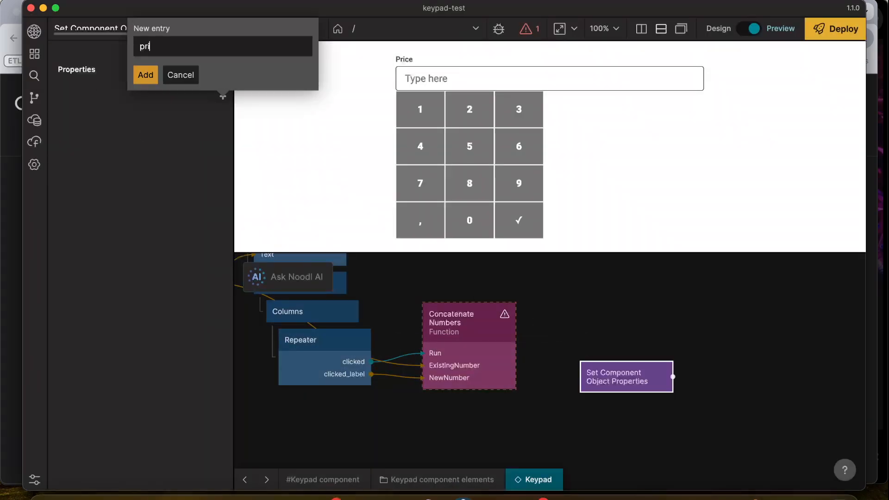
key(Return)
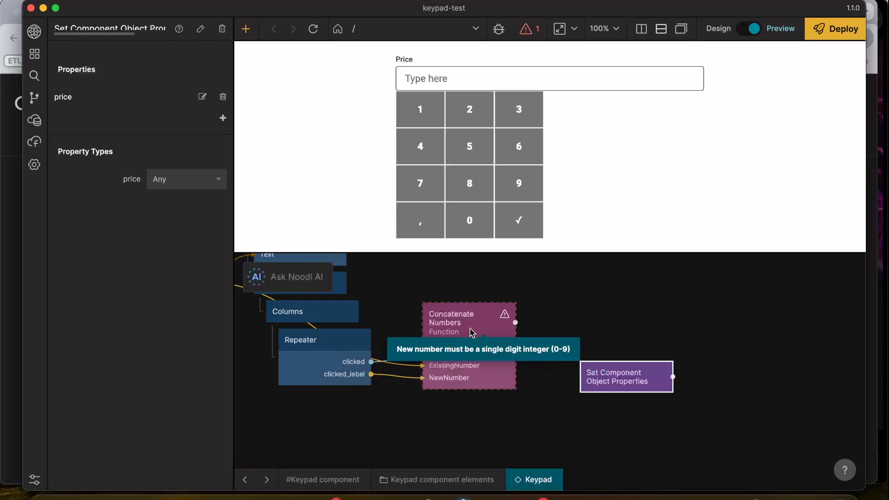
Connect the Concatenate Numbers function's Success to Do and its Result to price on the Set Component Object Properties node
drag(515, 323, 625, 386)
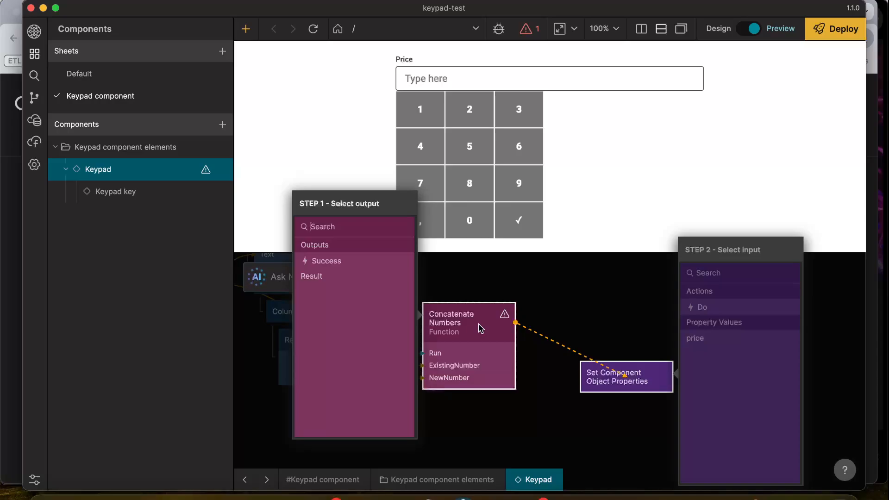
click(338, 262)
click(732, 307)
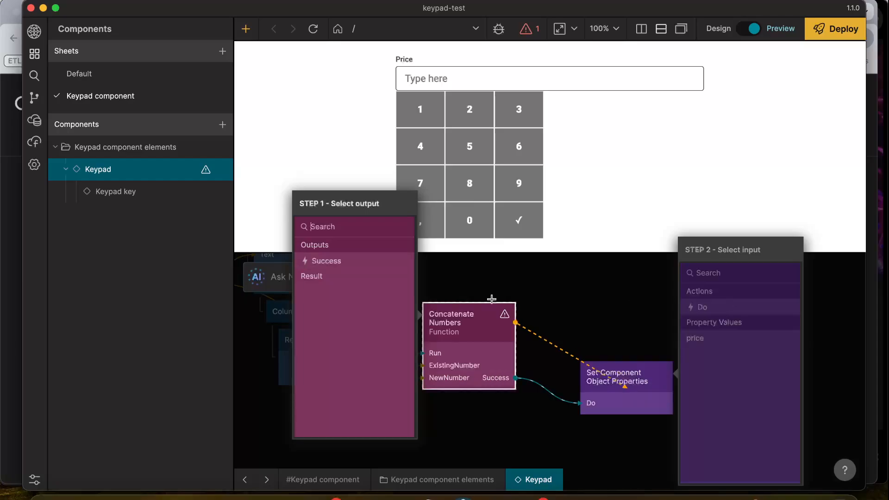
click(348, 277)
click(718, 339)
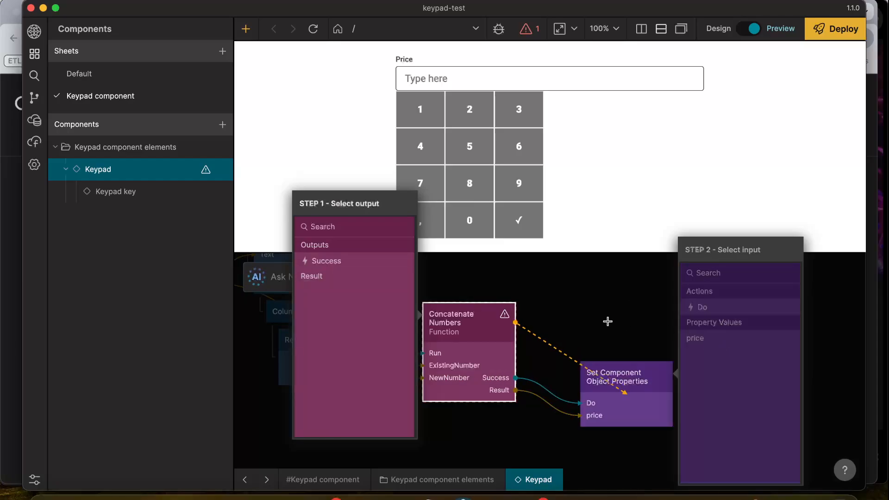
click(608, 321)
Review the connections from the Component Object and Repeater through to Set Component Object Properties, and check the Concatenate Numbers warning
scroll(570, 339, left, 2)
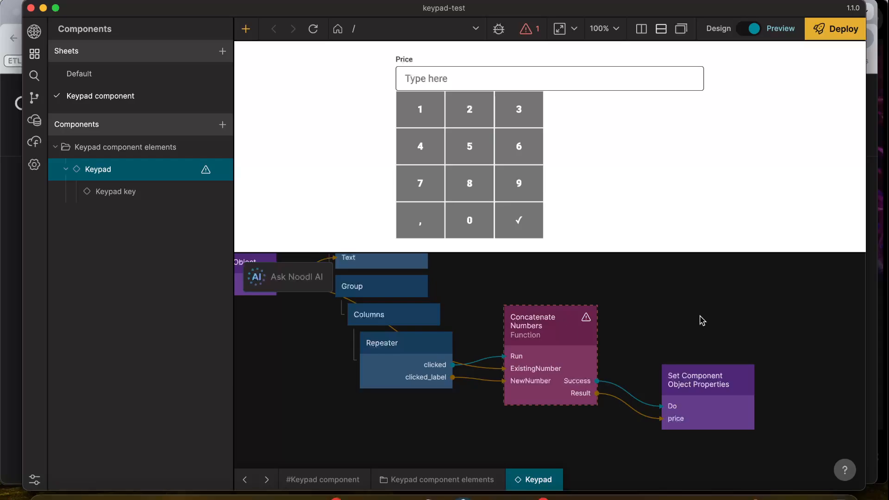
scroll(635, 311, up, 1)
scroll(635, 311, left, 2)
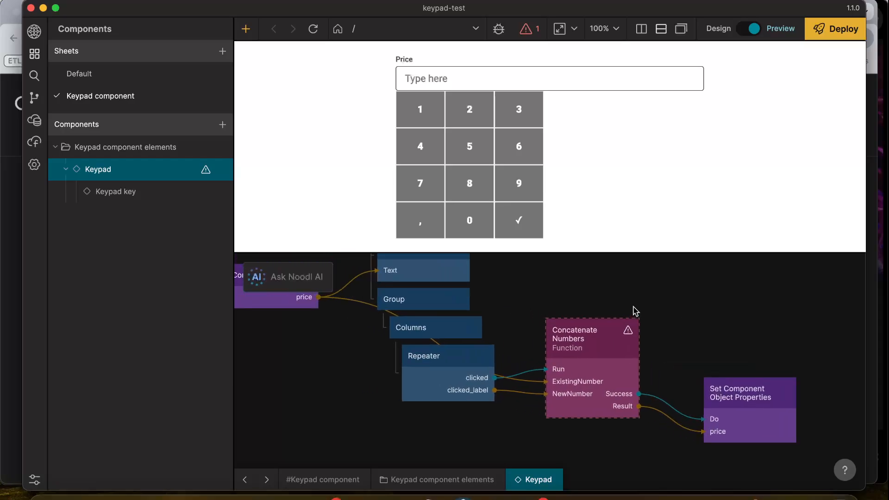
scroll(636, 312, right, 3)
scroll(452, 297, up, 1)
scroll(453, 298, left, 4)
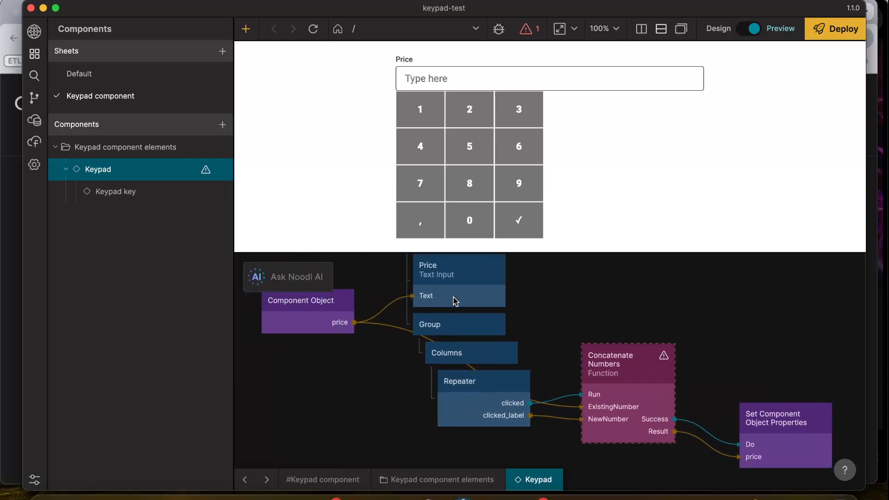
scroll(454, 301, right, 3)
scroll(454, 301, down, 1)
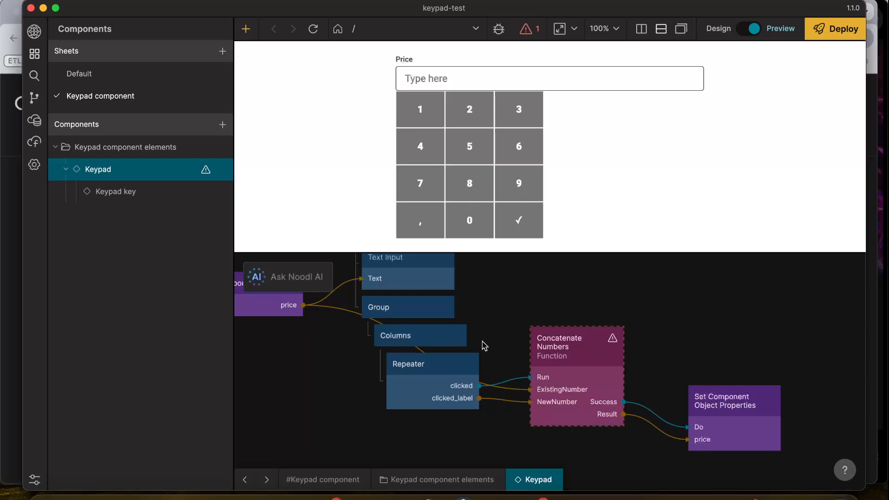
mouse_move(582, 380)
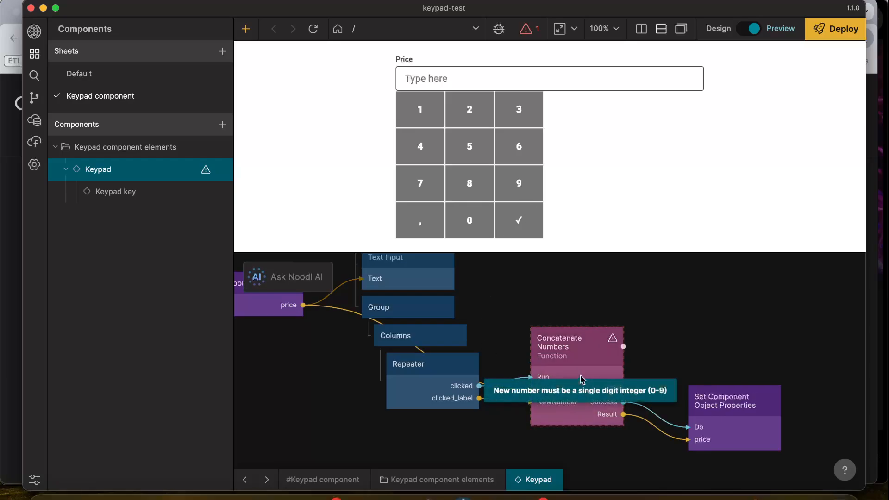
Test the 1 key in the preview and inspect the input values and warning of the Concatenate Numbers function
click(424, 115)
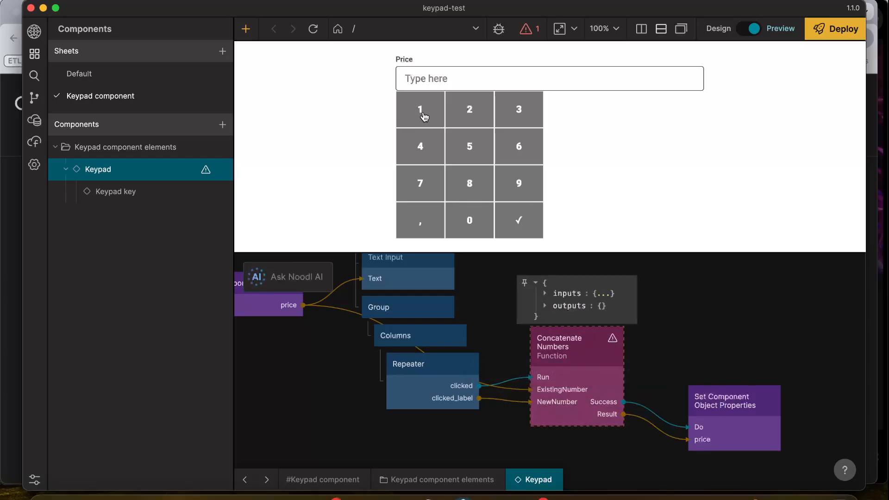
click(570, 295)
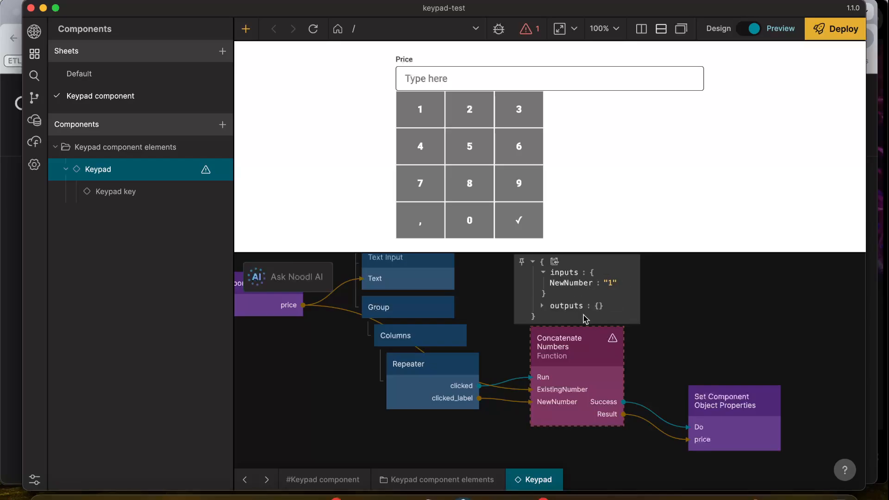
mouse_move(571, 382)
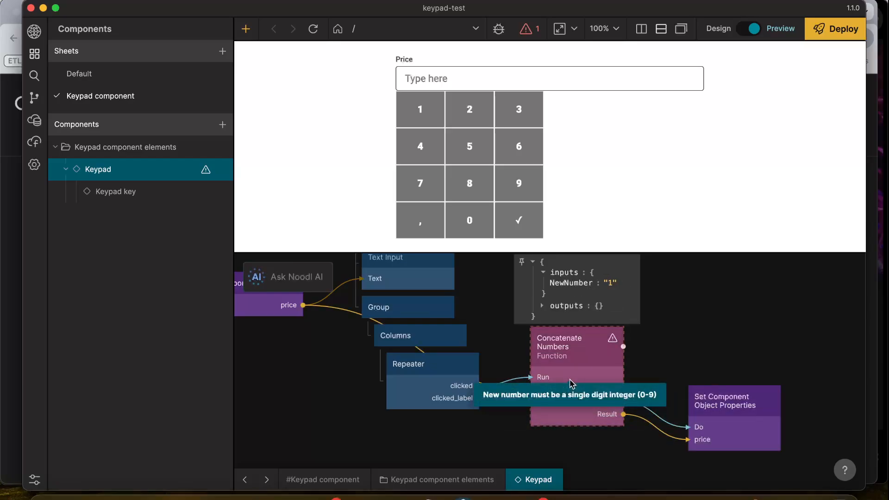
Test the 2 and 1 keys in the keypad preview and inspect the warning on the Concatenate Numbers node
click(469, 108)
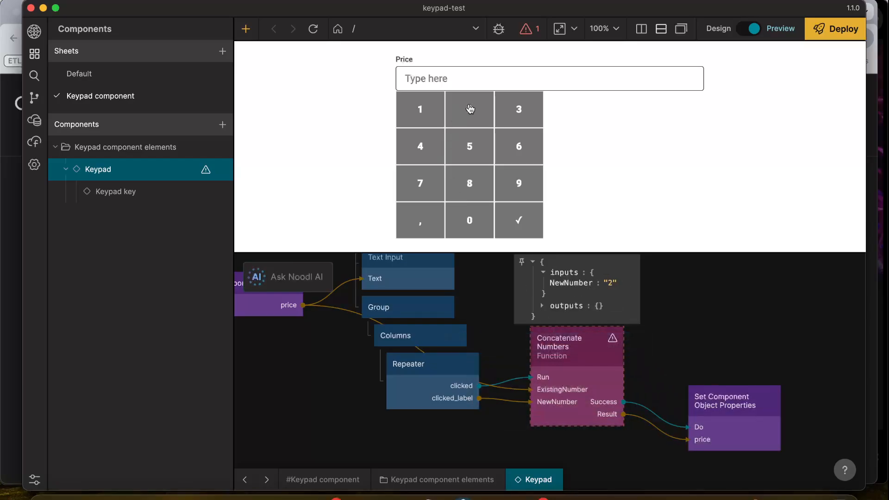
click(424, 114)
mouse_move(557, 385)
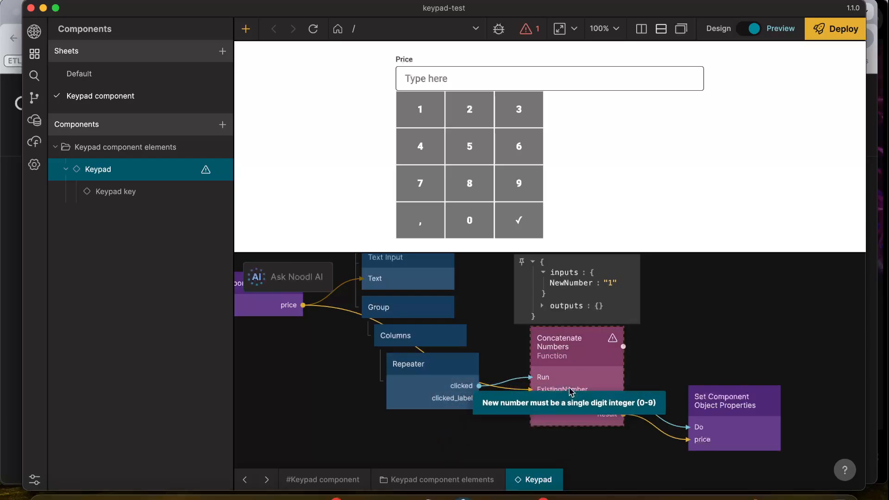
Open the code of the Concatenate Numbers function and select all of it for copying
click(571, 392)
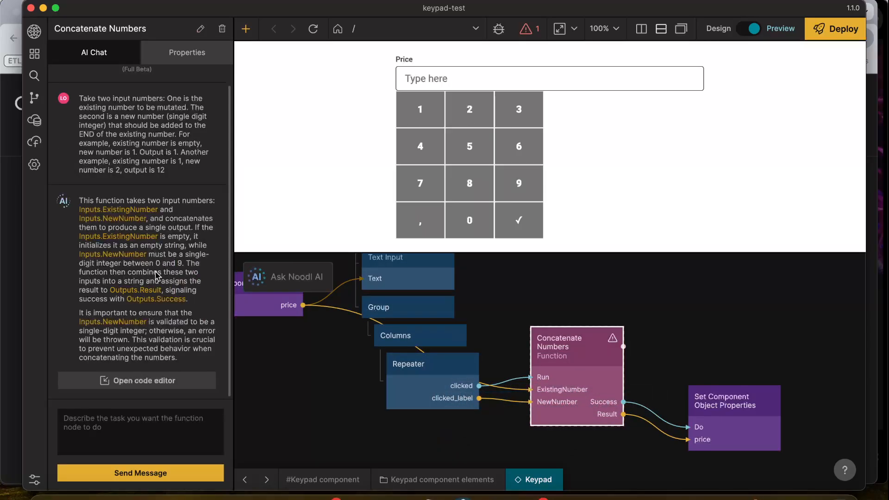
double_click(597, 382)
click(454, 297)
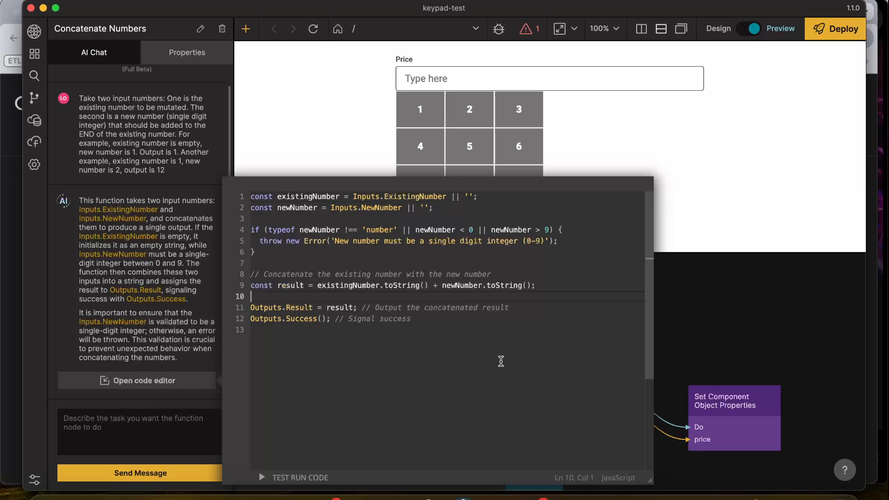
key(super+a)
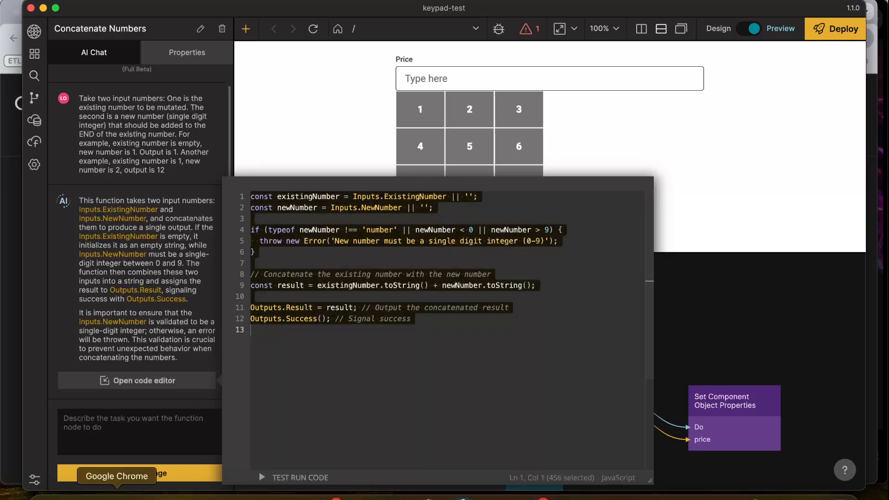
Switch to Claude in Google Chrome and start a new chat
click(117, 496)
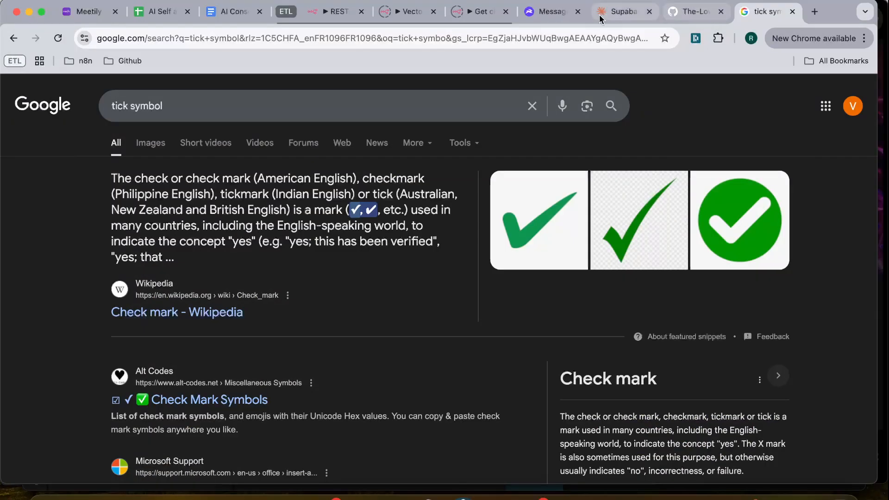
click(621, 13)
click(15, 124)
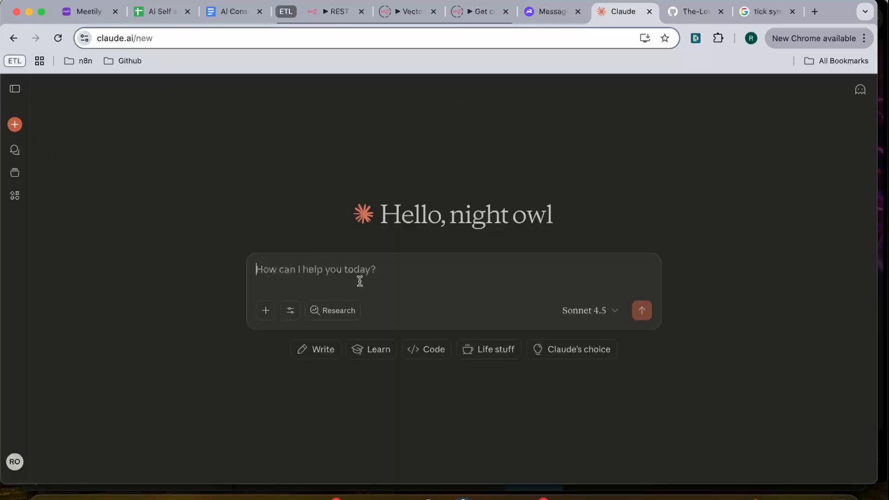
Write the prompt "I have a function in my low code tool Noodl that should take an input number and add on a new number to the end, e.g.:"
text(I h)
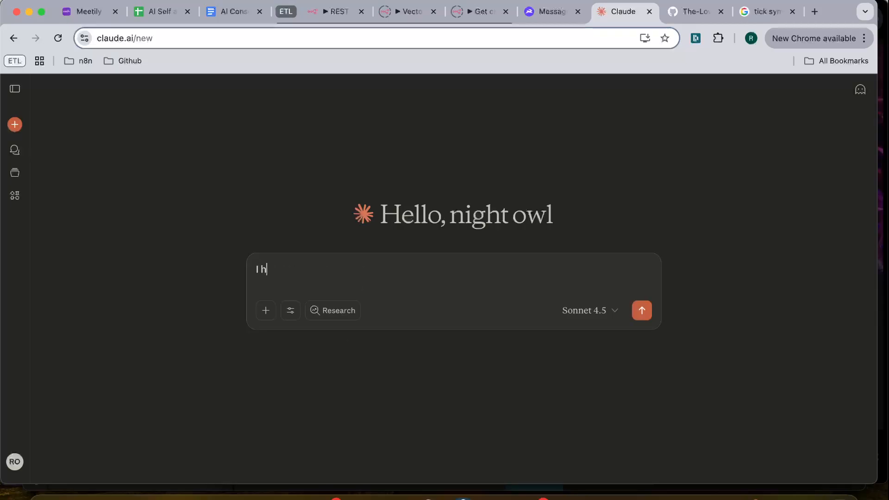
text(ave a function in my l)
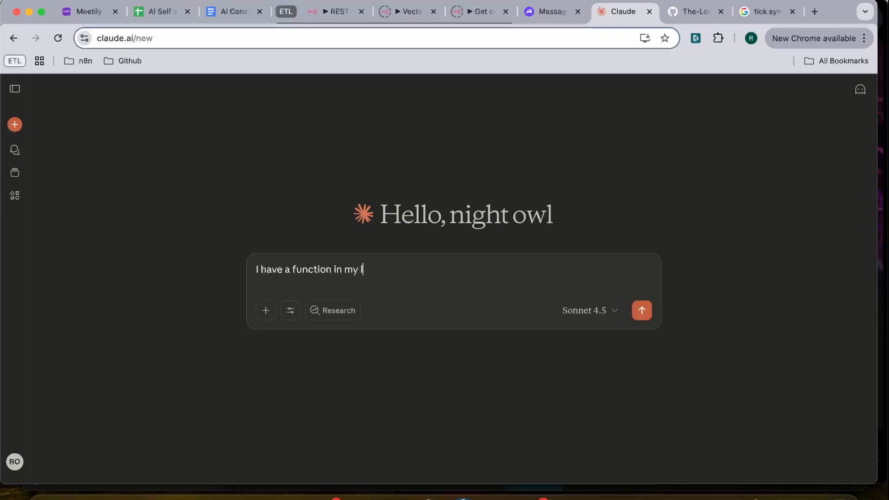
text(ow code to)
text(oodl t)
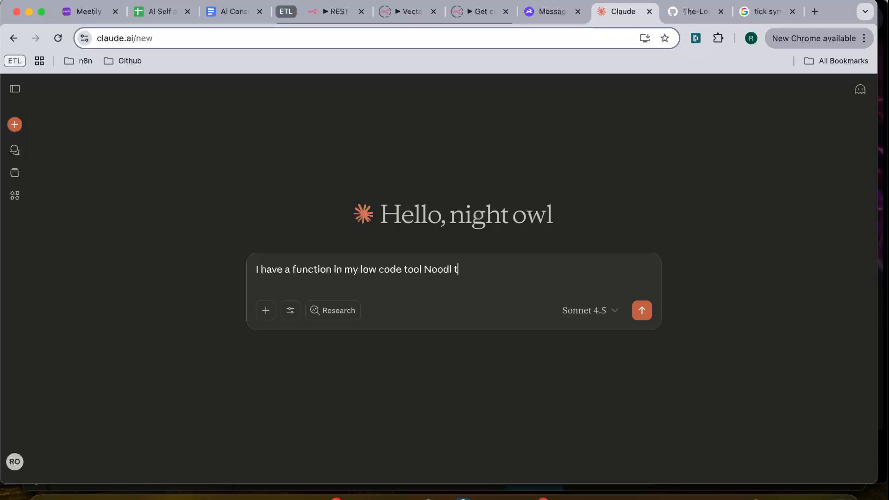
text(hat should take an input number and add o)
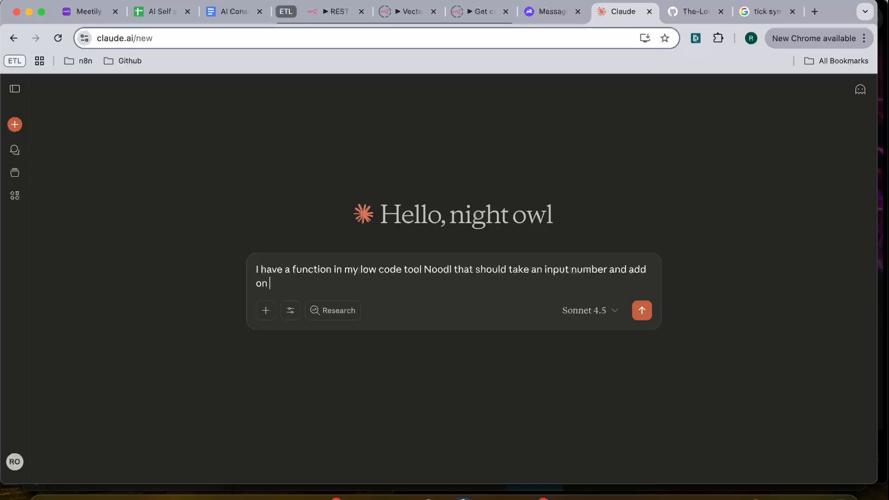
text(number to)
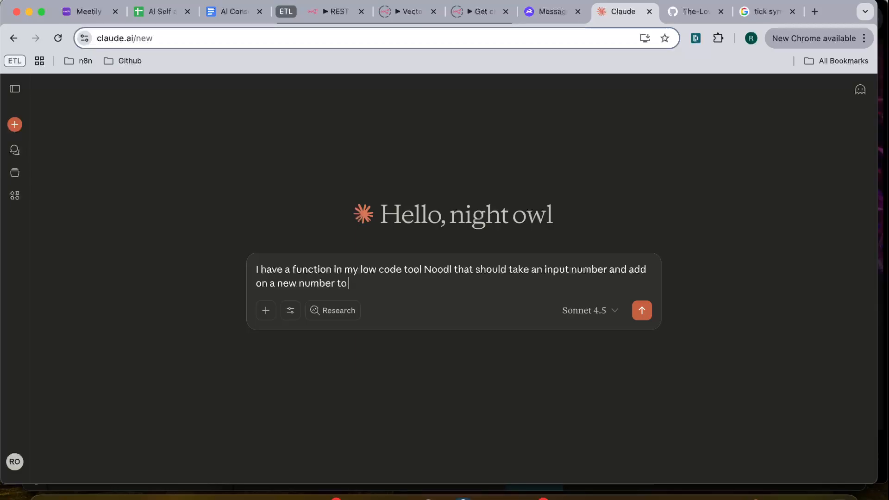
text( the end, e.g.:)
Add the examples null with new number 1 giving 1, and 1 with new number 2 giving 12, plus "etc", and send the prompt
key(shift+Return)
key(shift+Return)
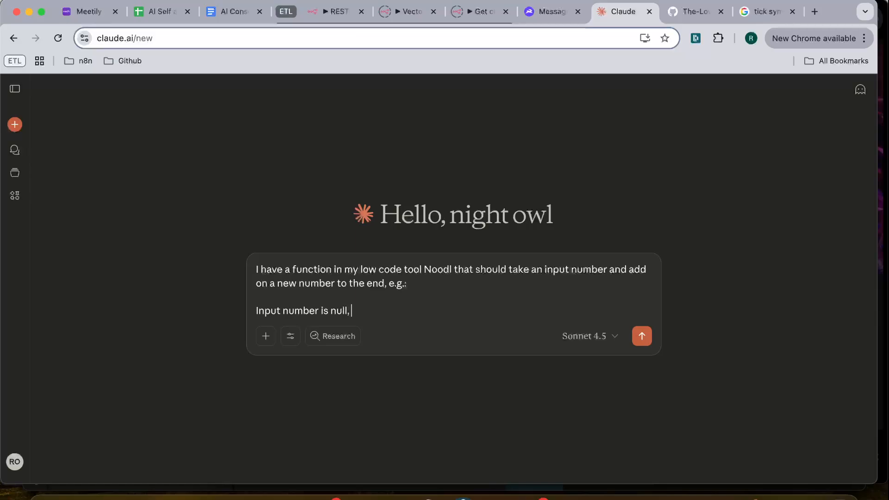
text(umber is 1, output is)
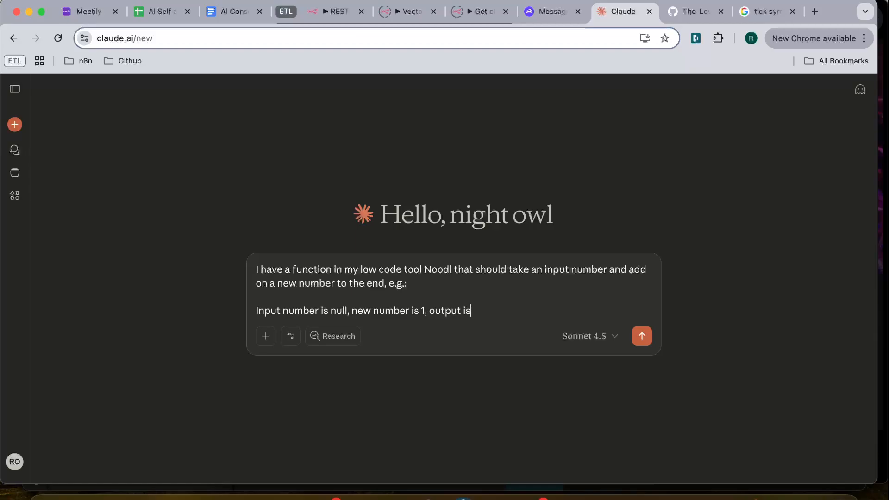
text( 1)
key(shift+Return)
text(Input n)
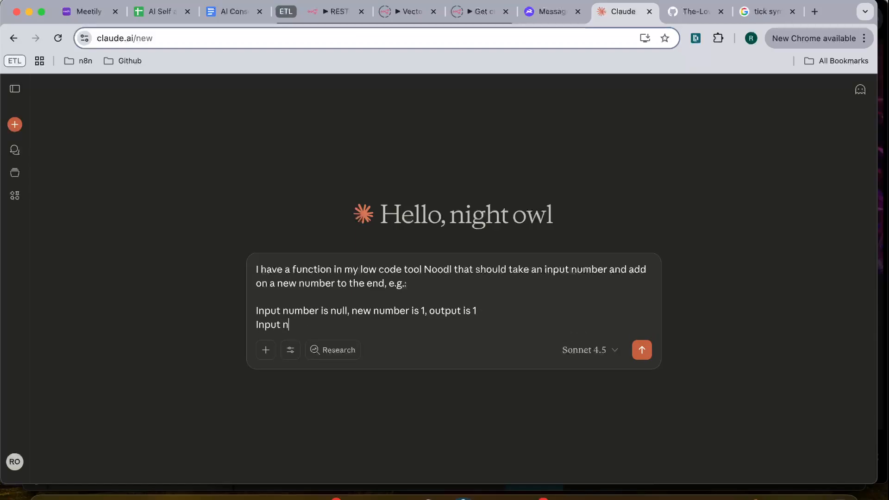
text(umber is 1, new number is 2, output is 12)
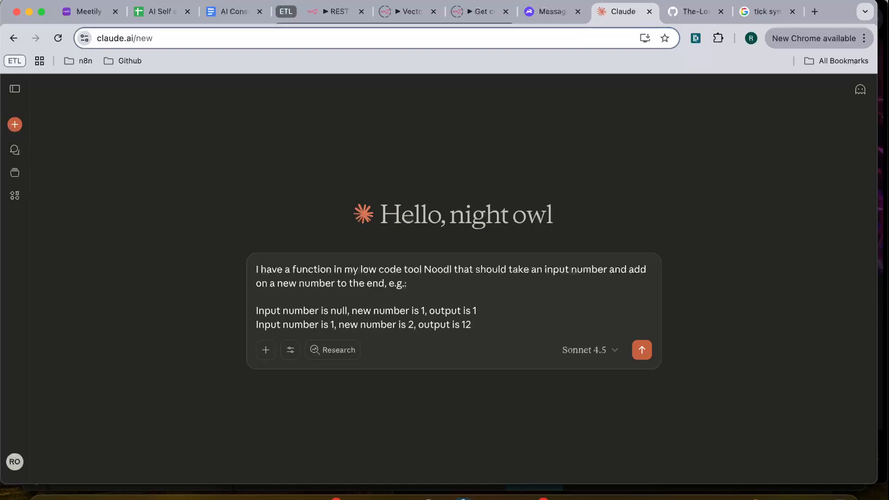
key(shift+Return)
text(etc)
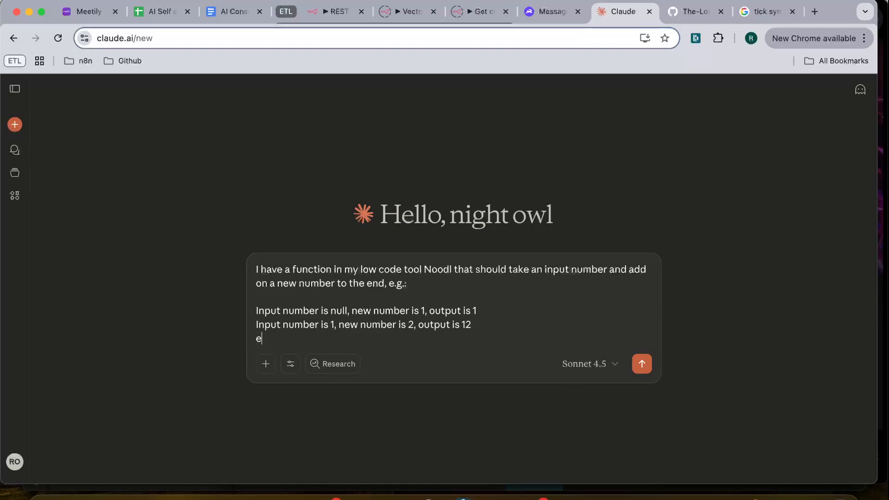
key(Return)
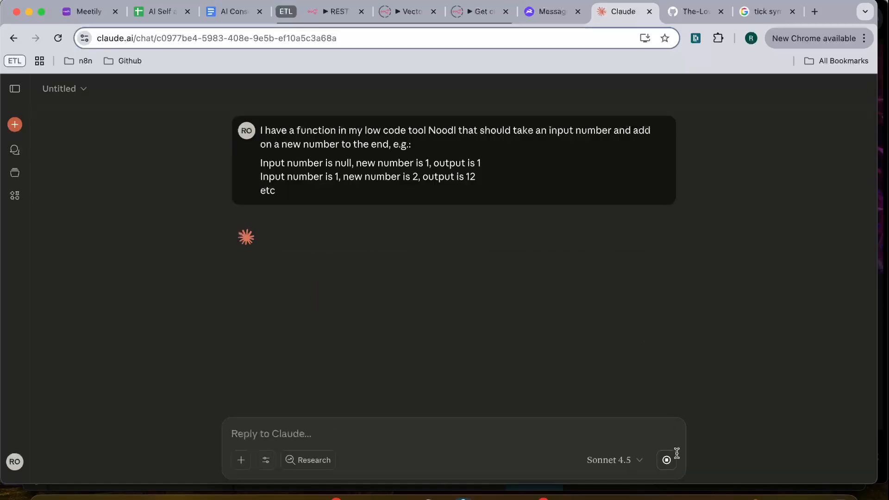
Edit the sent message to append the copied Concatenate Numbers function code below "etc", and resend it
click(657, 205)
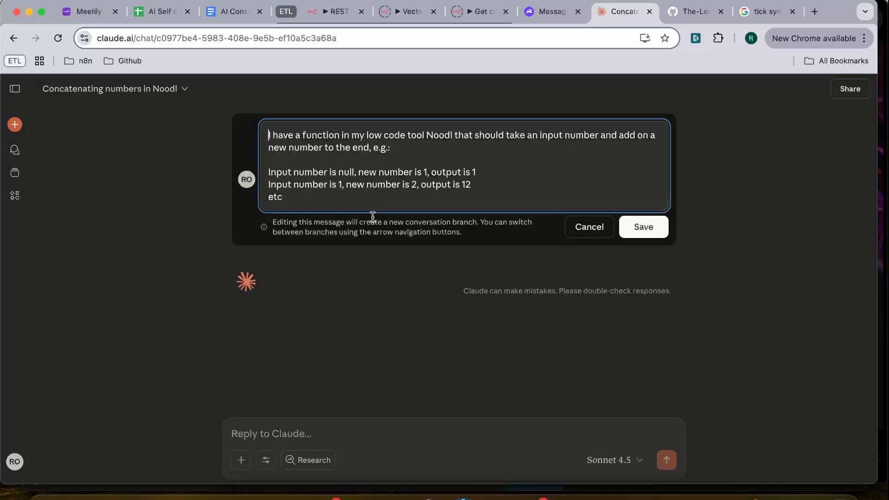
click(371, 208)
key(shift+Return)
text(const existingNumber = Inputs.ExistingNumber || ''; const newNumber = Inputs.NewNumber || '';  if (typeof newNumber !== 'number' || newNumber < 0 || newNumber > 9) {   throw new Error('New number must be a single digit integer (0-9)'); }  // Concatenate the existing number with the new number const result = existingNumber.toString() + newNumber.toString();  Outputs.Result = result; // Output the concatenated result Outputs.Success(); // Signal success)
key(Return)
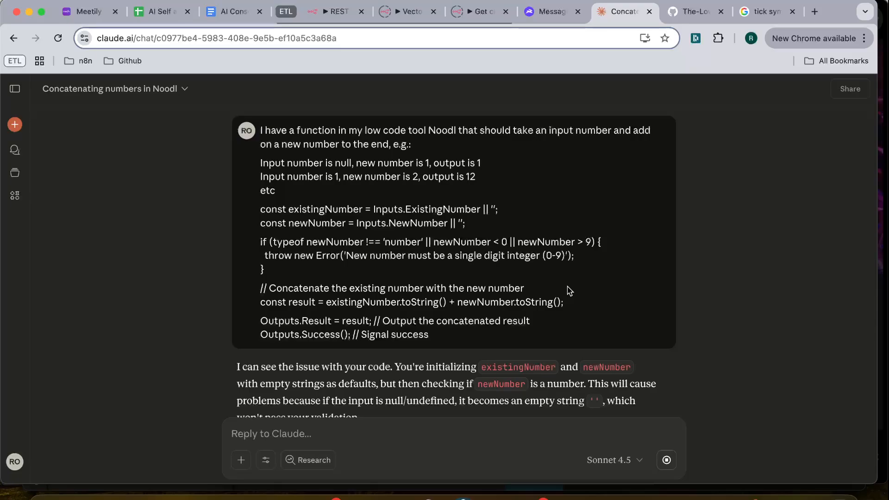
double_click(288, 322)
double_click(317, 322)
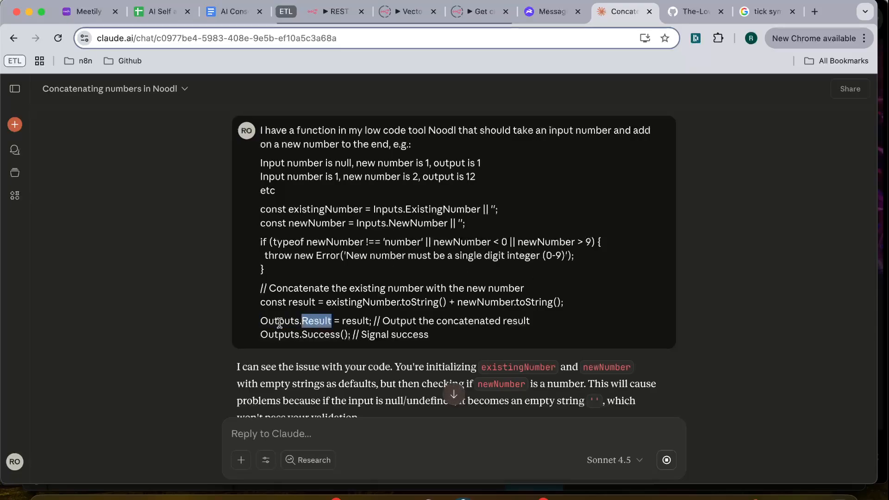
double_click(280, 322)
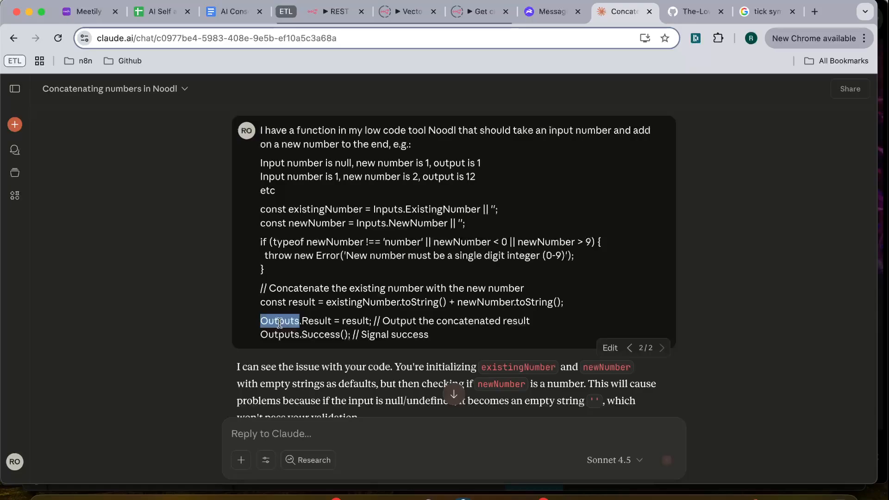
Copy the corrected JavaScript from Claude's reply and replace the Concatenate Numbers function's code in Noodl with it
scroll(350, 316, down, 3)
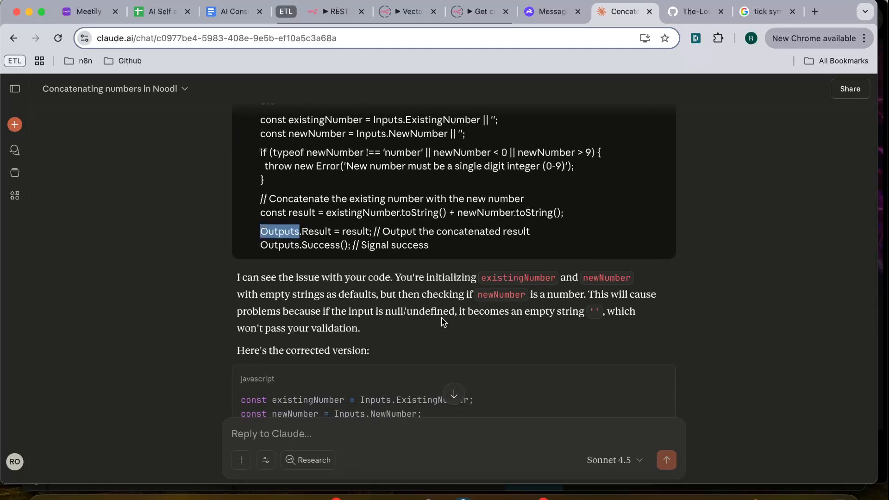
scroll(386, 294, down, 4)
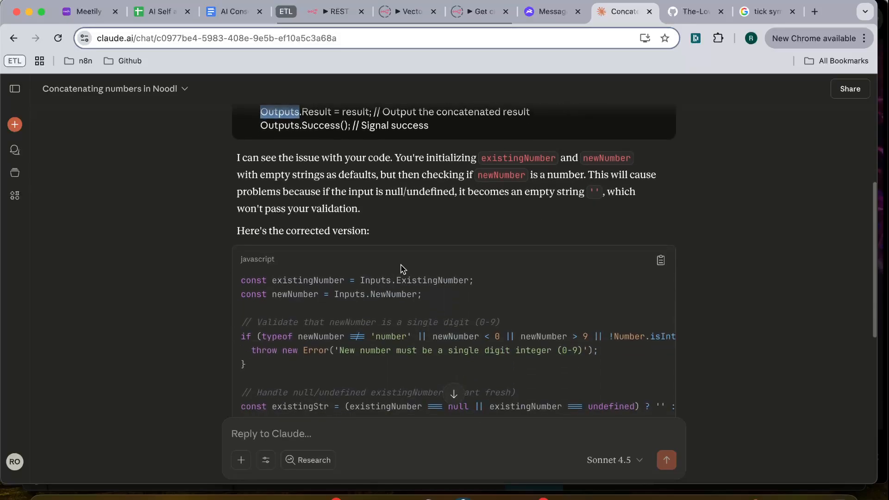
click(401, 268)
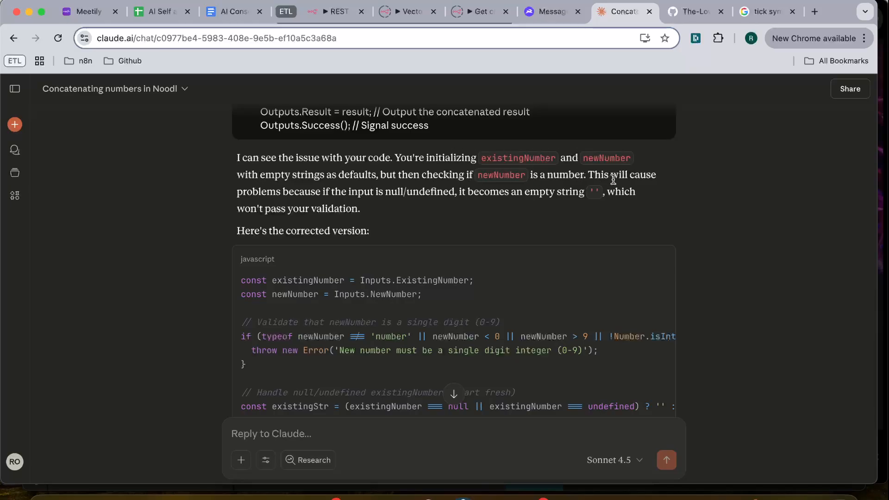
scroll(393, 243, down, 5)
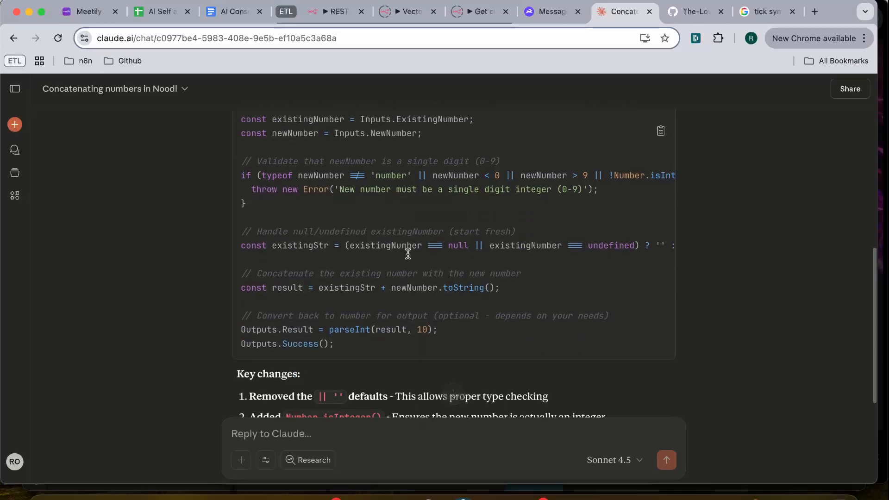
click(663, 128)
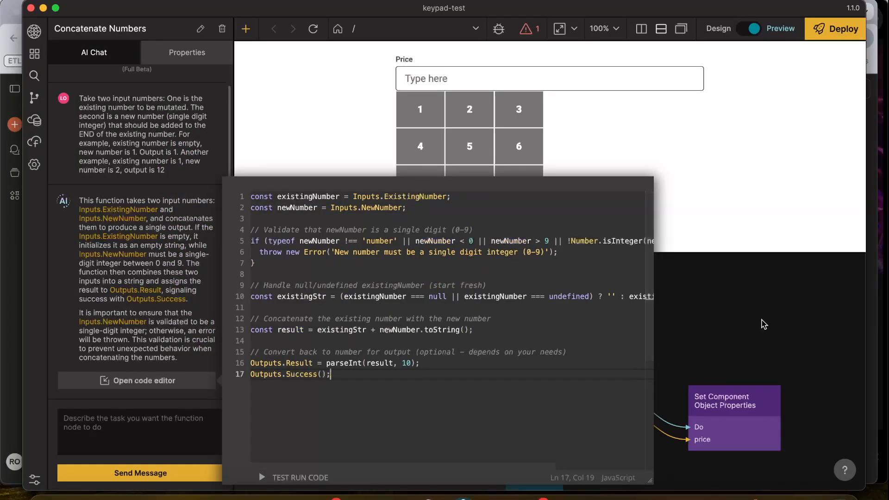
click(639, 321)
Test the 1 and 2 keys in the keypad preview and inspect the Concatenate Numbers node's data and code
click(430, 111)
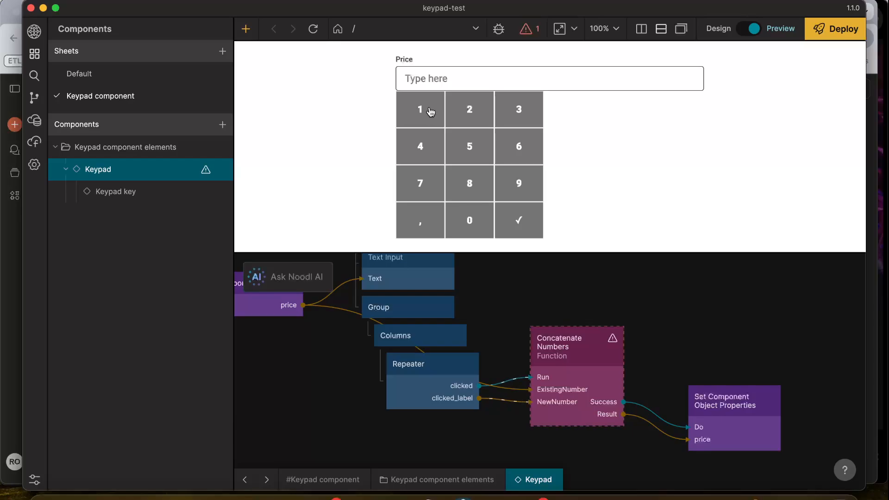
mouse_move(574, 409)
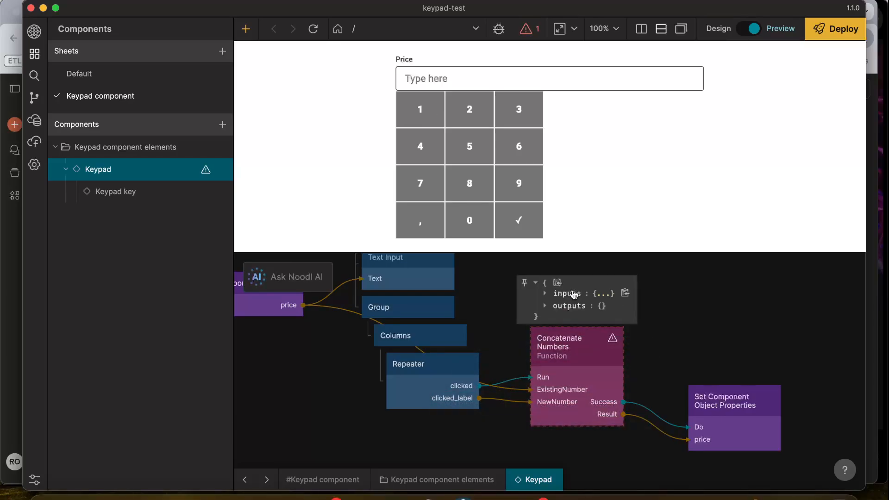
click(467, 112)
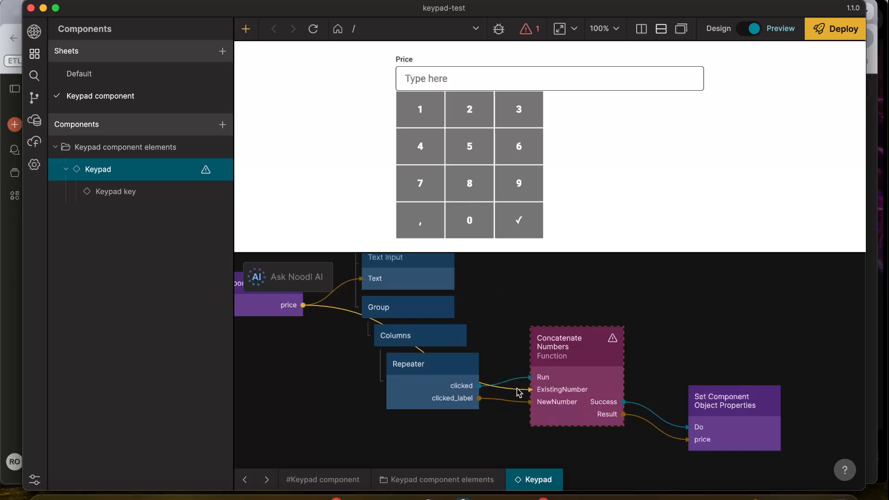
double_click(579, 358)
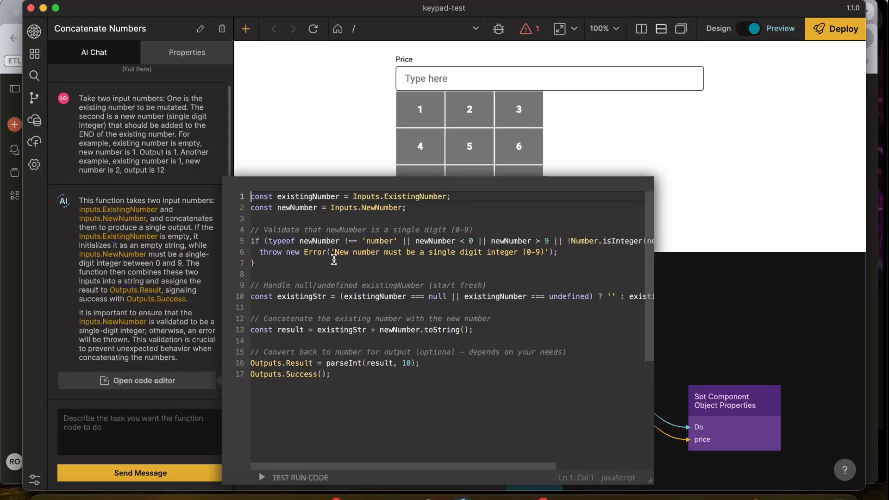
click(755, 394)
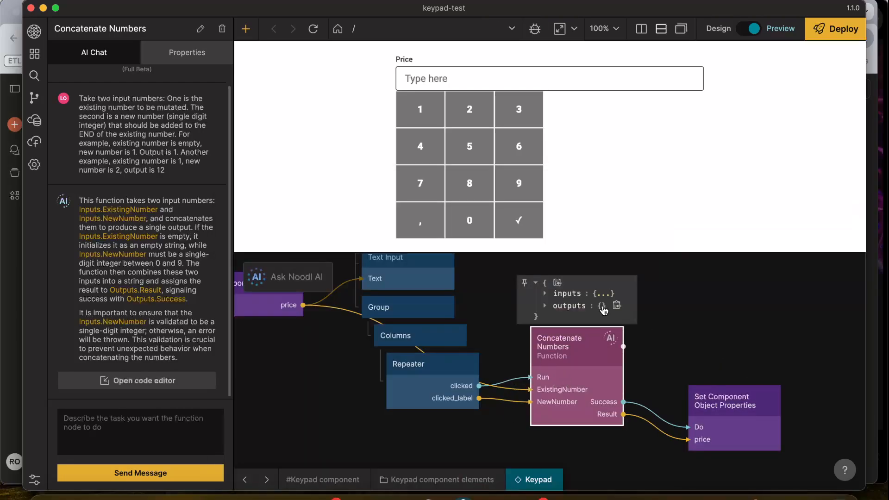
Switch to the Claude chat and ask "What if existing number is just empty?"
key(super+Tab)
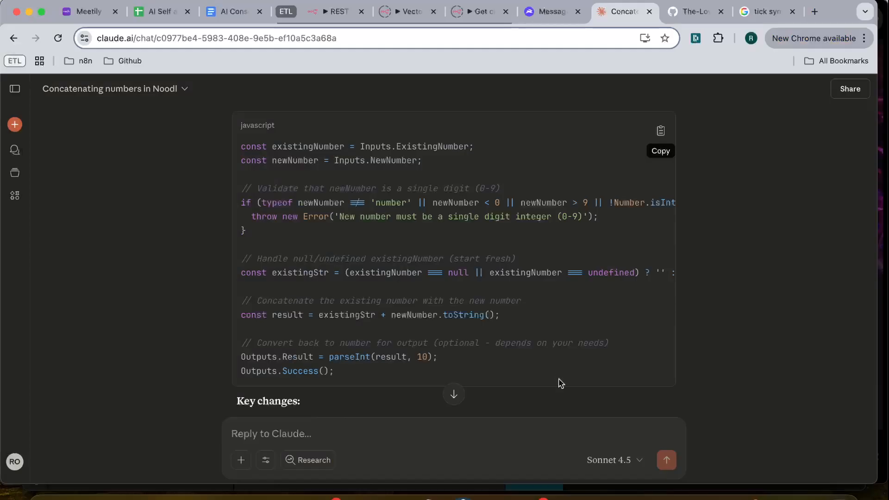
click(342, 443)
text(What is)
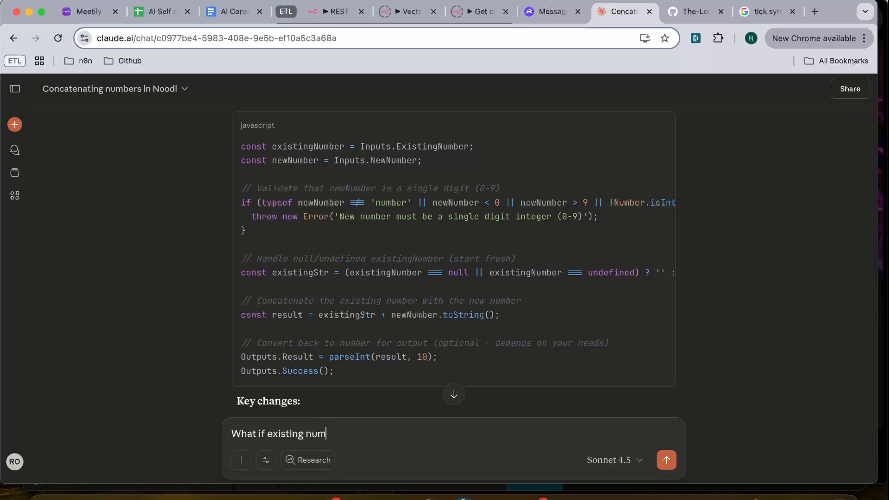
text(t empty)
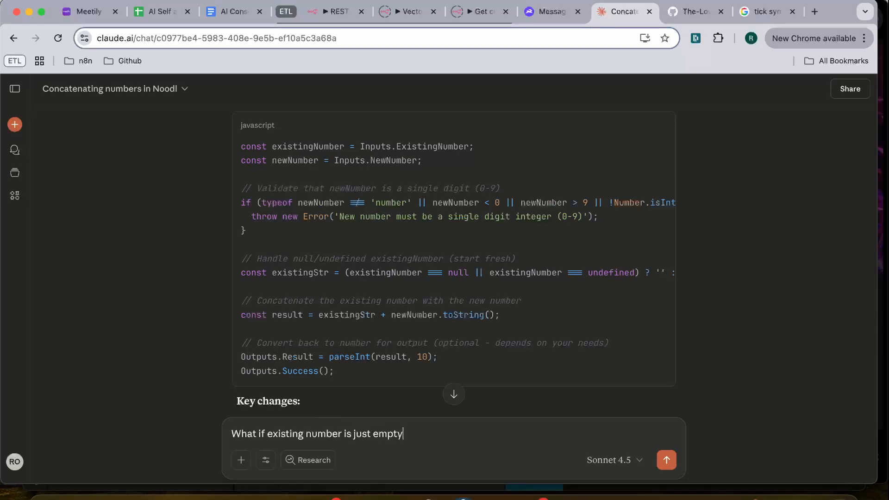
text(?)
key(Return)
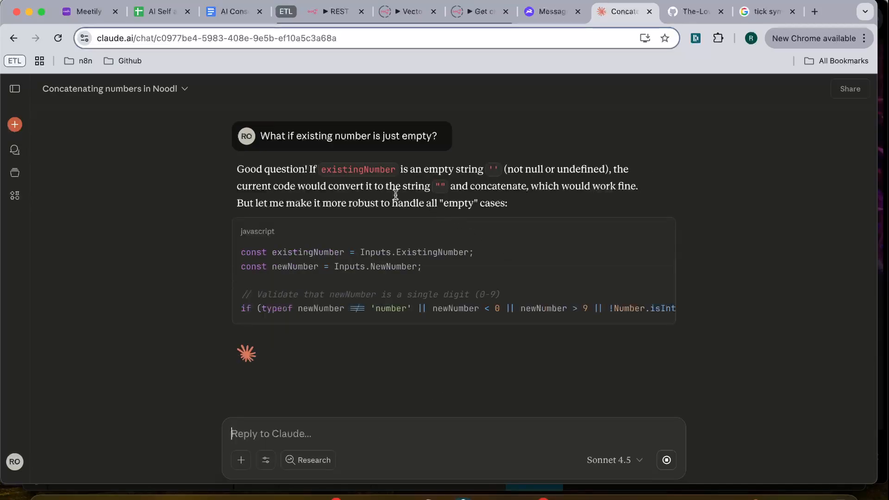
Copy Claude's concise falsy-check version of the code and replace the Concatenate Numbers function's code in Noodl with it
scroll(489, 253, down, 4)
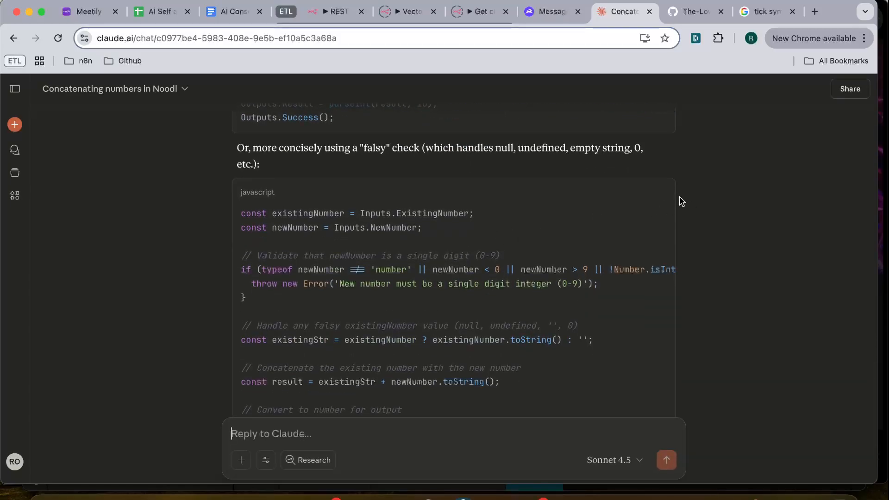
click(660, 195)
scroll(564, 272, down, 3)
key(super+Tab)
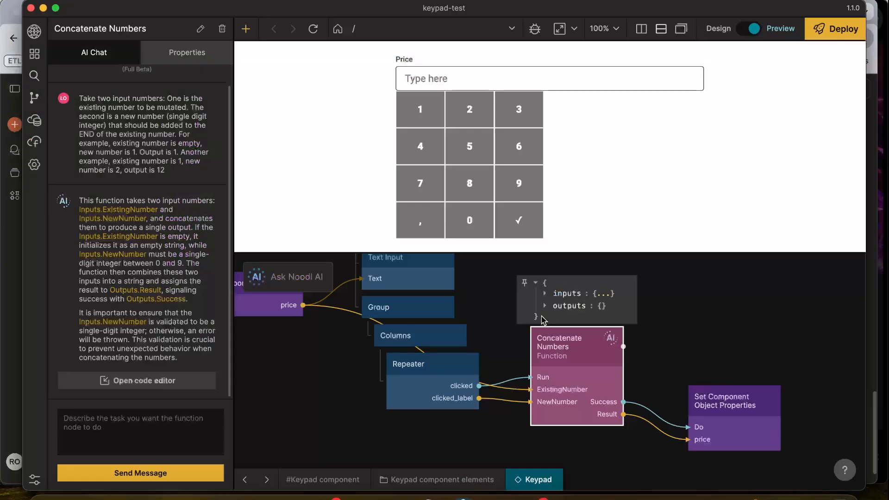
double_click(574, 402)
key(super+a)
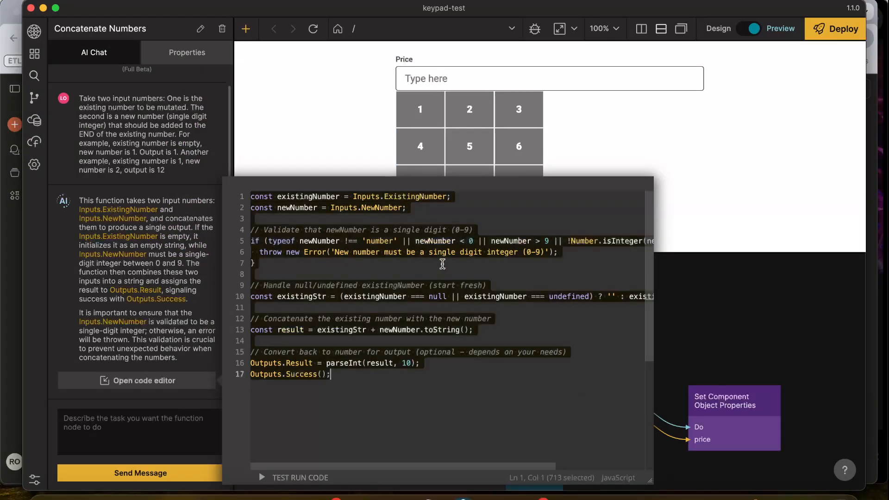
key(super+v)
click(725, 289)
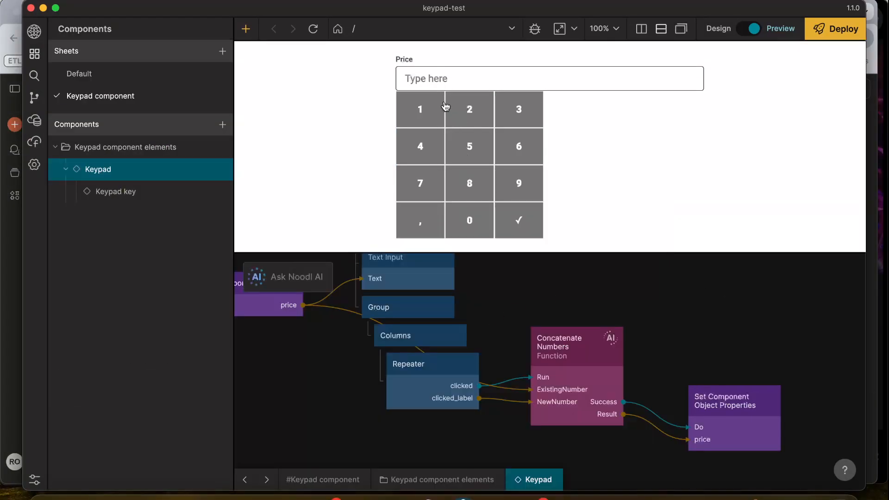
Test the 1 key in the keypad preview and inspect the warning for the Concatenate Numbers node
click(427, 107)
mouse_move(595, 409)
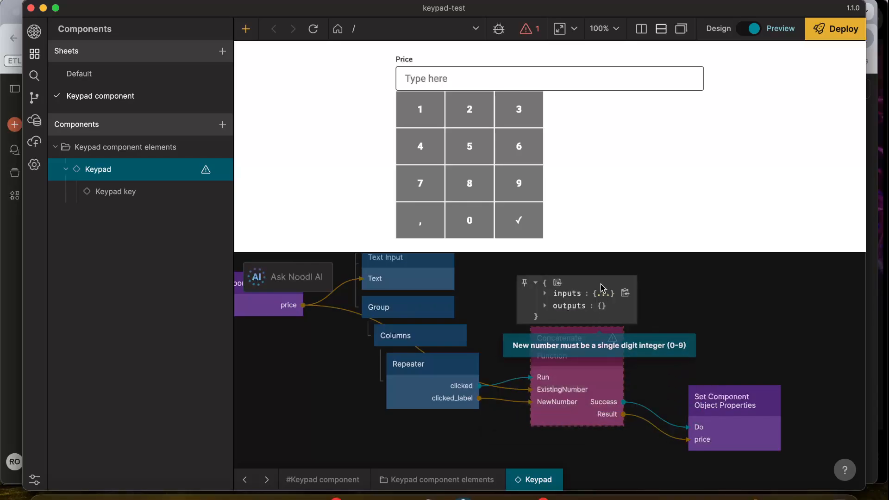
click(526, 29)
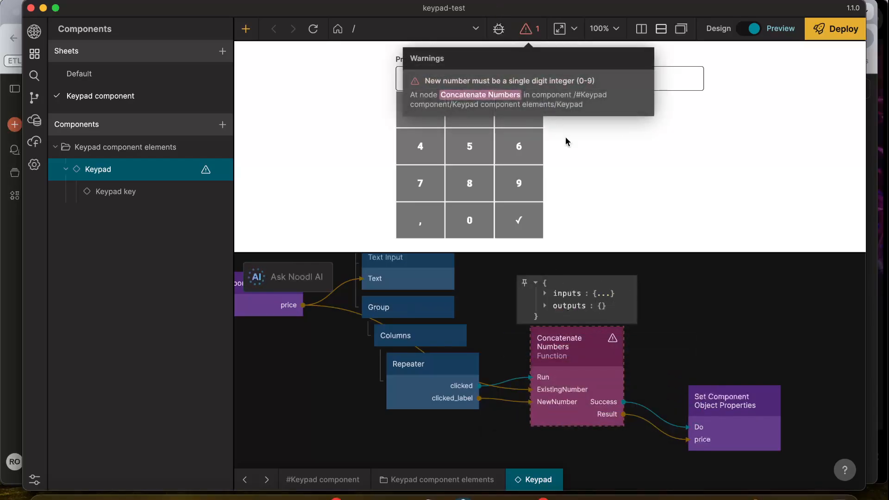
click(557, 83)
mouse_move(564, 387)
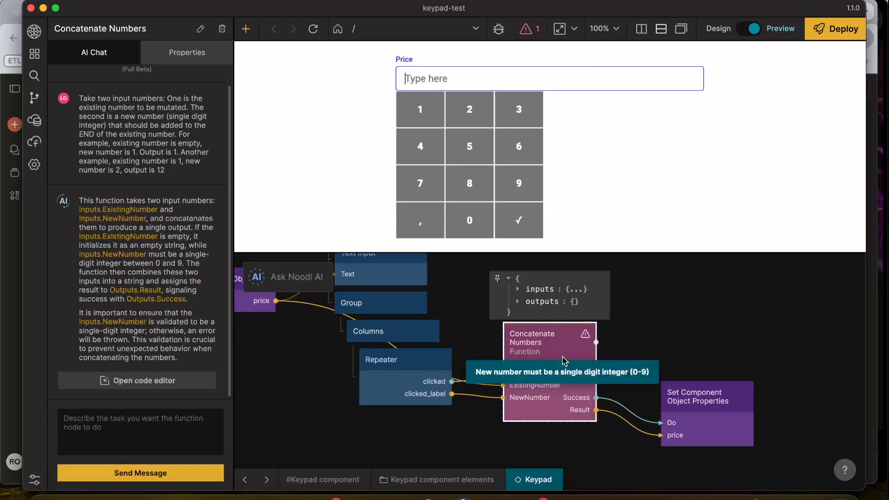
key(super+Tab)
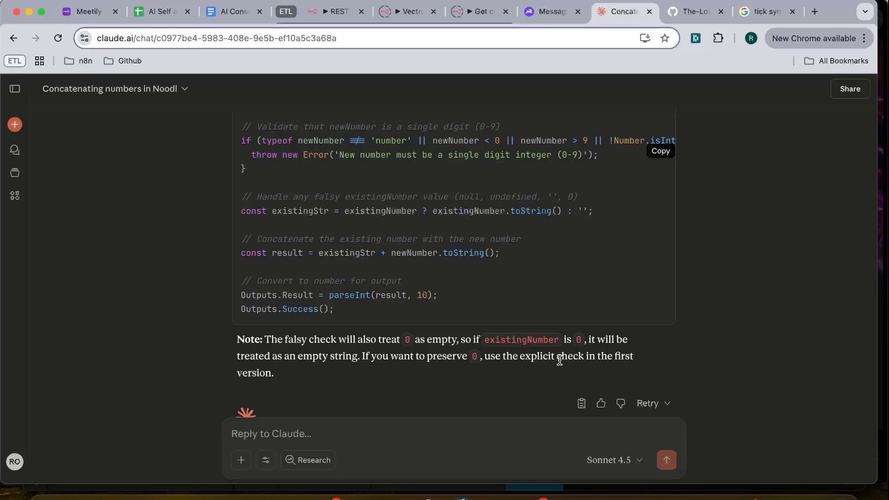
click(316, 430)
text(It's tr)
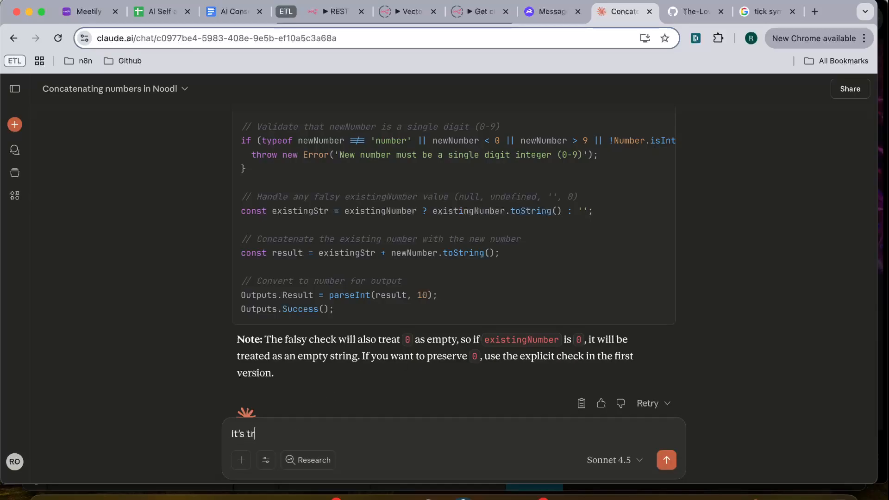
Switch to Noodl and inspect the value on the connection from the Repeater's clicked_label to NewNumber
key(super+Tab)
click(477, 399)
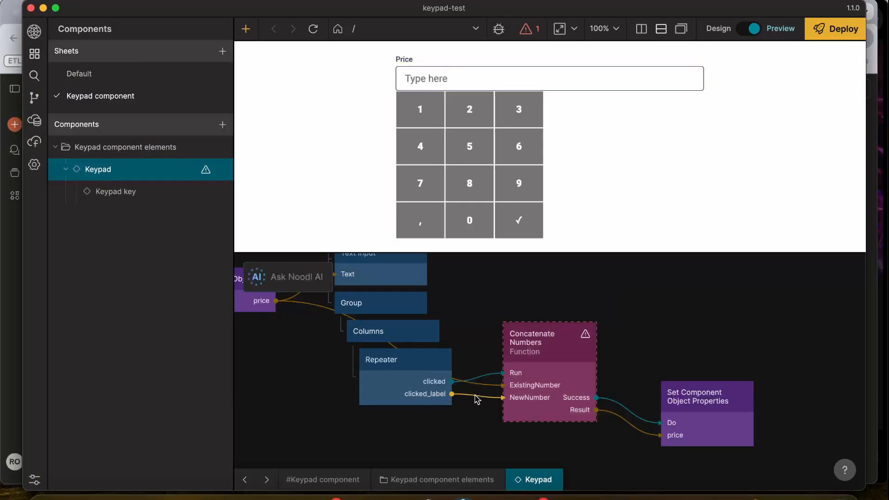
mouse_move(477, 399)
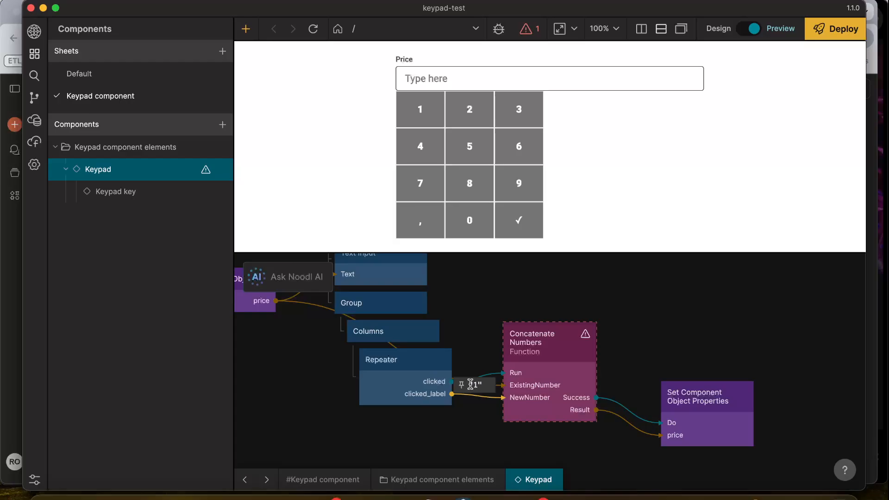
Replace the draft in Claude with "Can you make sure that even if the input numbers are strings, they're converted to numbers" and send it
key(super+Tab)
text('s tr)
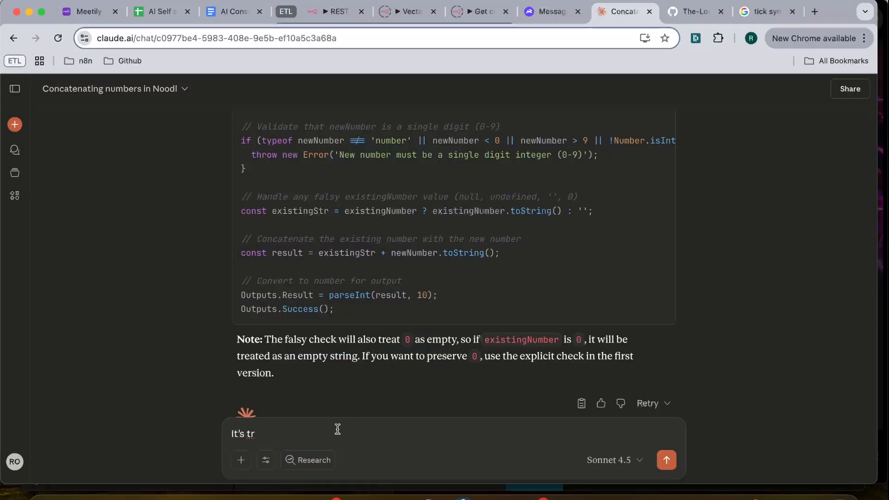
key(super+a)
text(Can you make sure that ev)
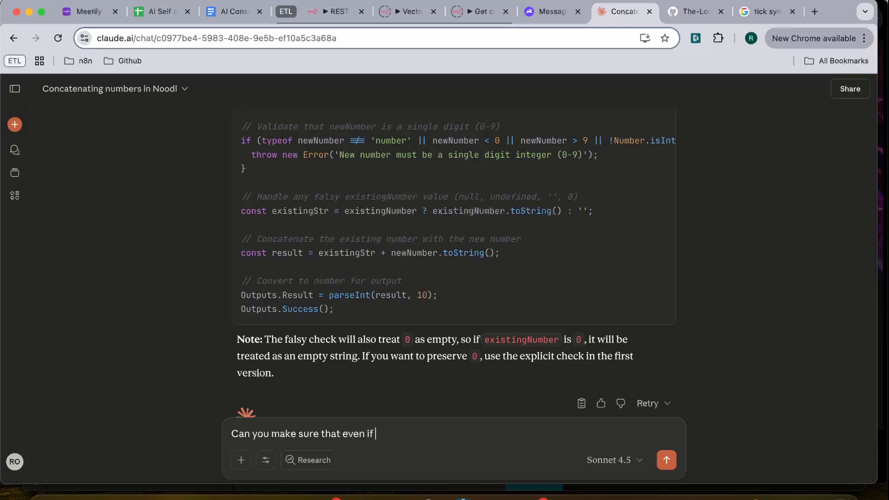
text(en if the input numbers are)
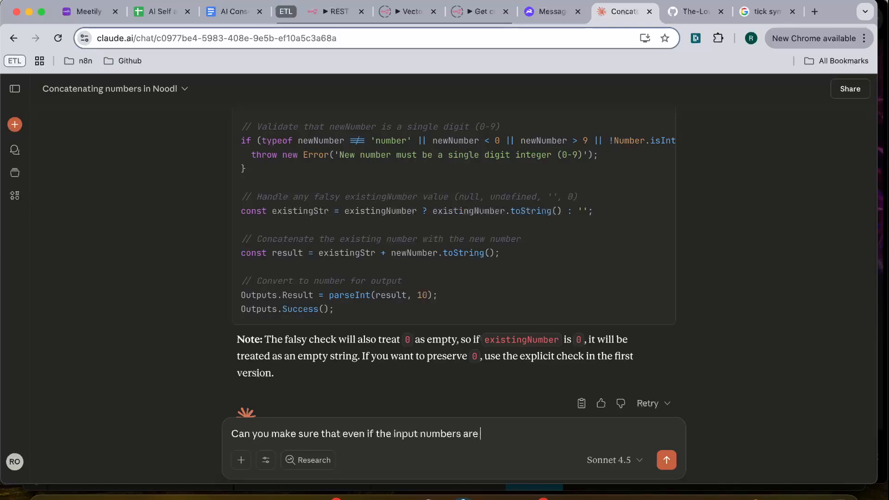
text( strings, they're c)
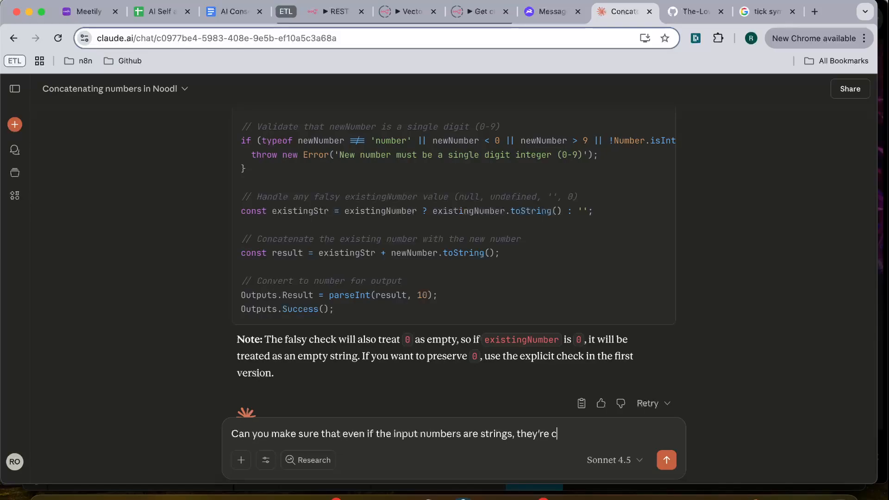
text(onverted to num)
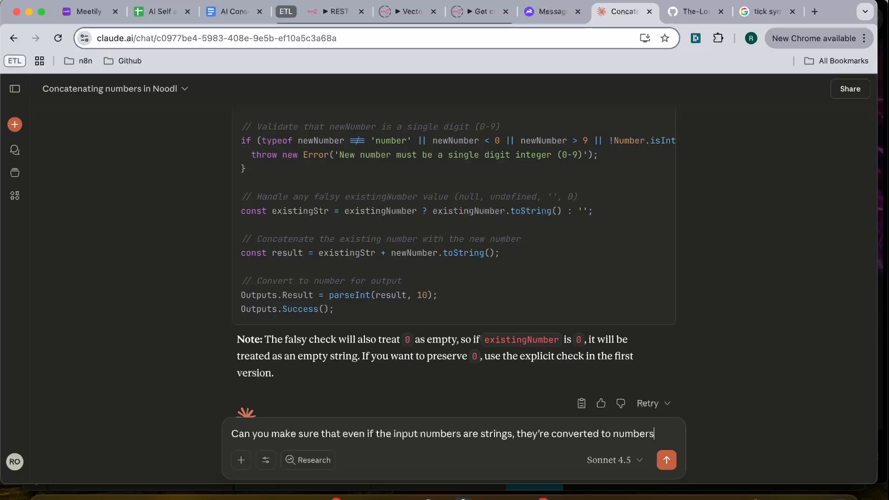
text(bers)
key(Return)
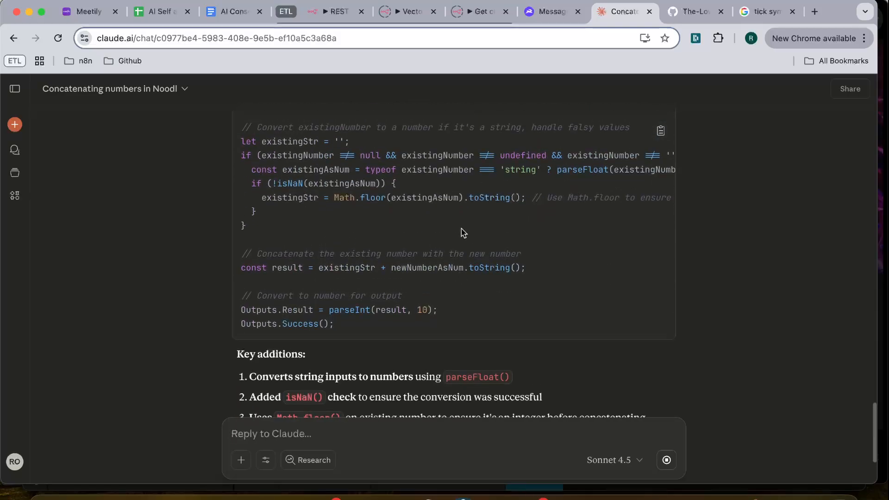
Copy Claude's string-converting code and replace the Concatenate Numbers function's code in Noodl with it
click(661, 132)
key(super+Tab)
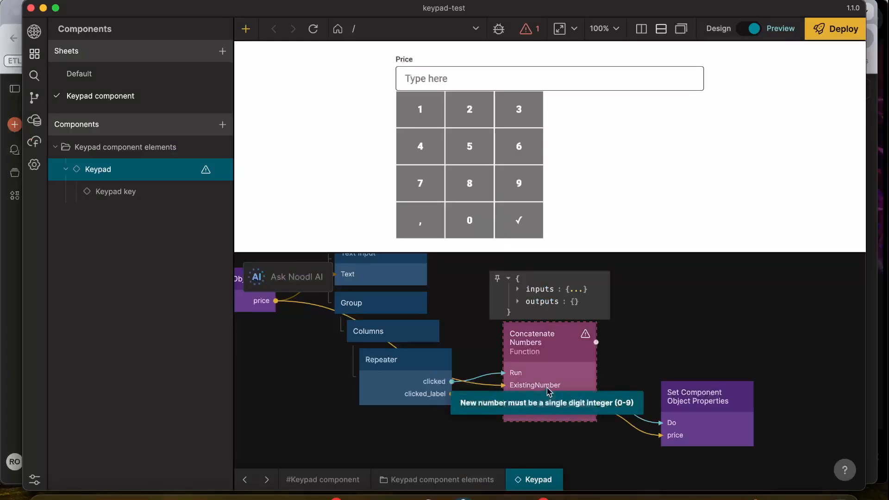
double_click(549, 393)
key(super+a)
key(super+v)
click(730, 310)
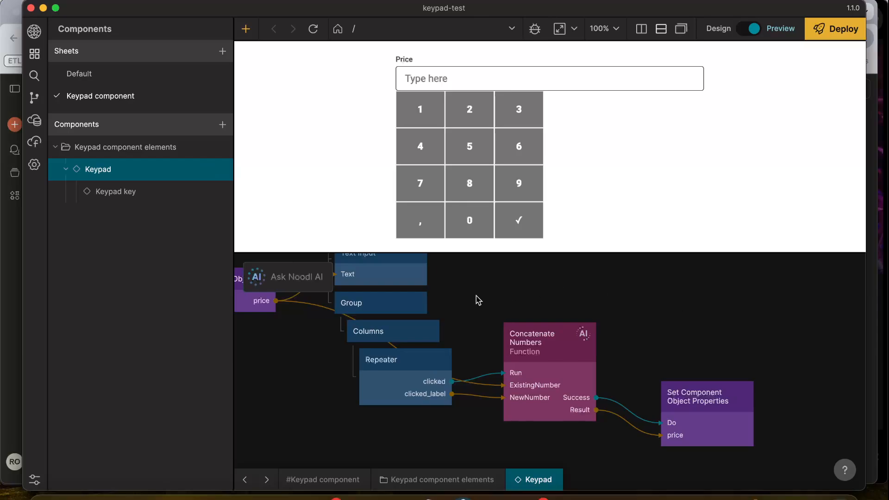
Test a digit key in the keypad preview and inspect the Concatenate Numbers result and the Component Object's data
click(464, 109)
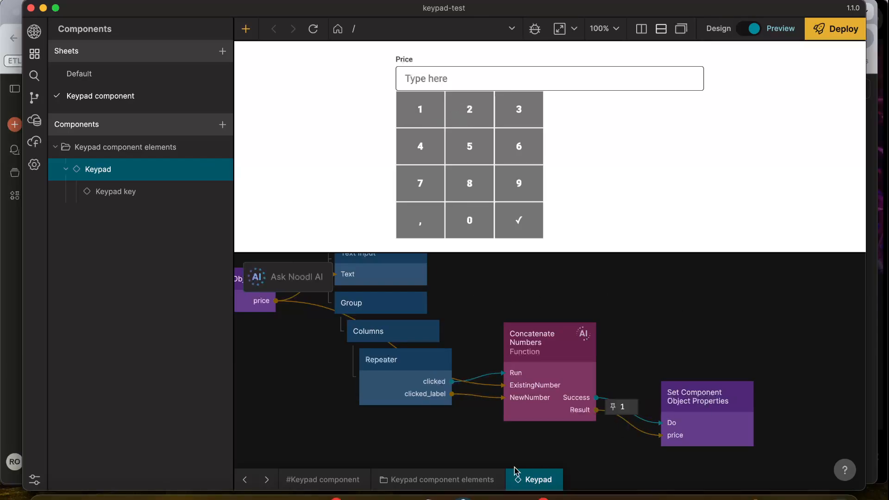
scroll(437, 361, left, 6)
scroll(438, 361, up, 2)
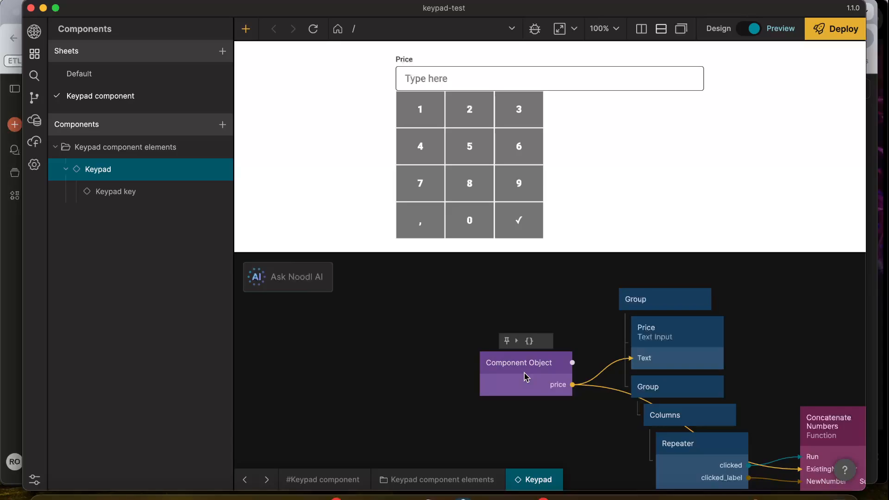
scroll(526, 377, right, 9)
scroll(526, 377, down, 4)
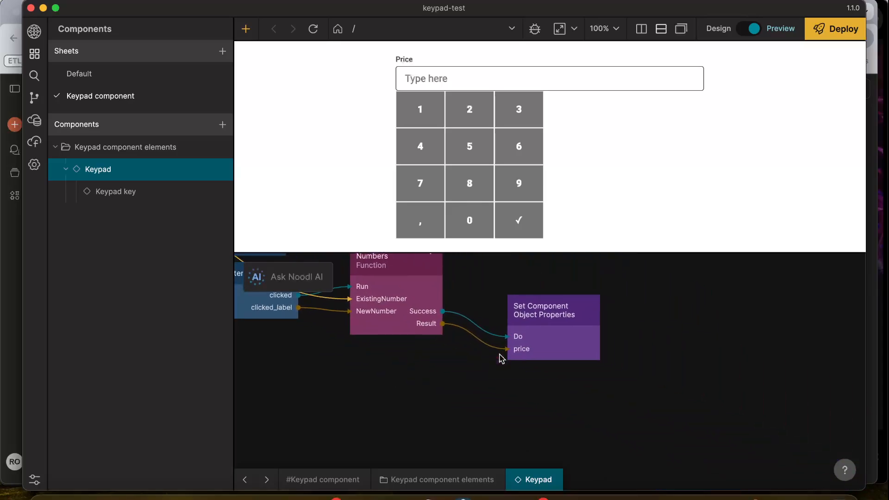
Compare the price property of the Set Component Object Properties node with that of the Component Object node
click(545, 341)
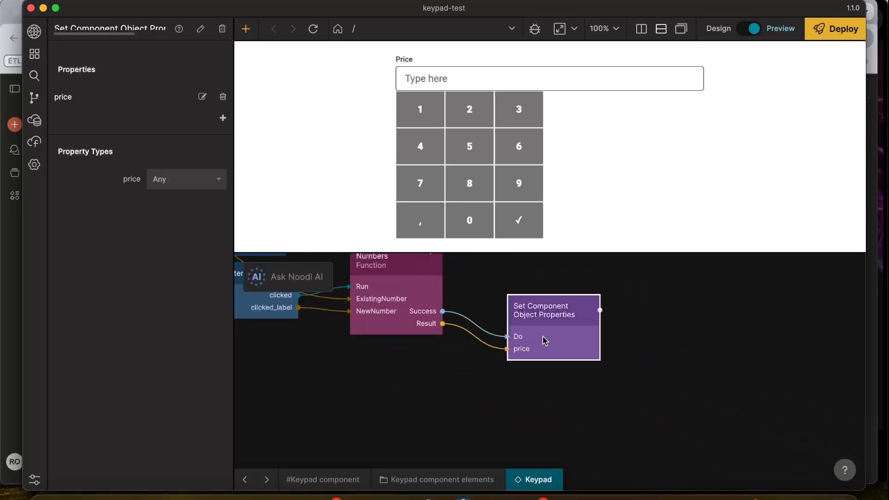
scroll(401, 387, left, 6)
scroll(401, 387, up, 1)
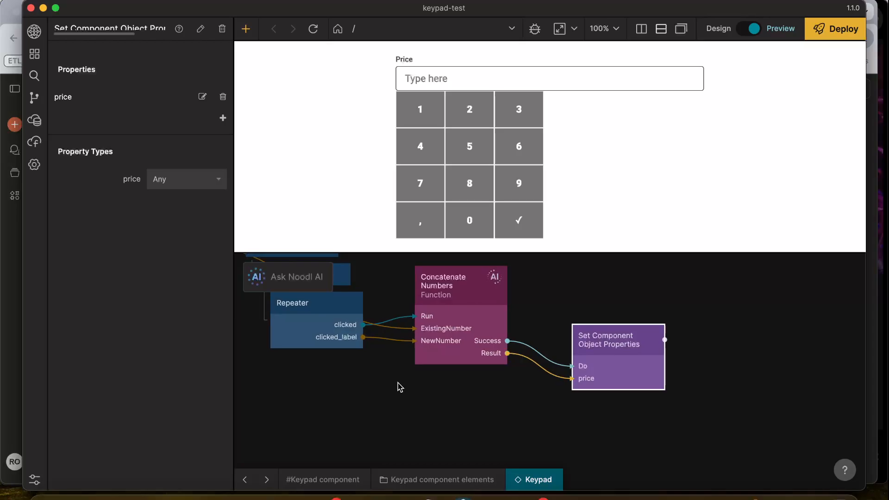
scroll(371, 396, up, 1)
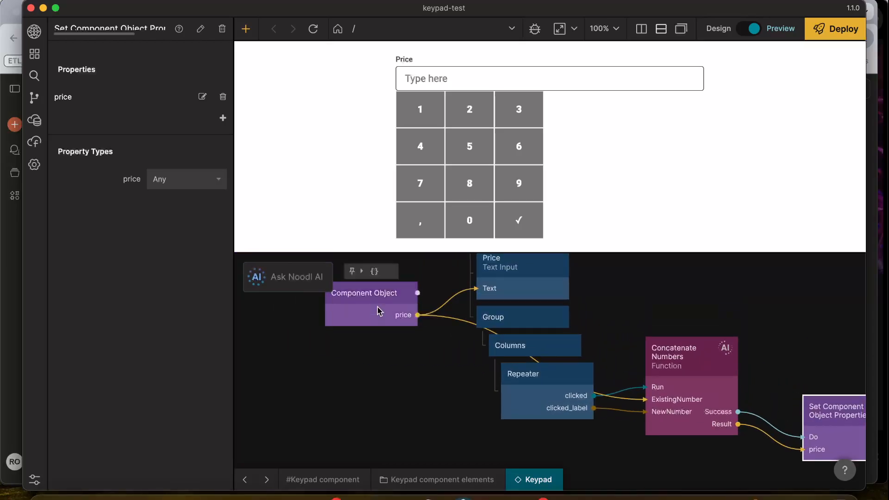
scroll(399, 376, right, 5)
scroll(399, 376, down, 1)
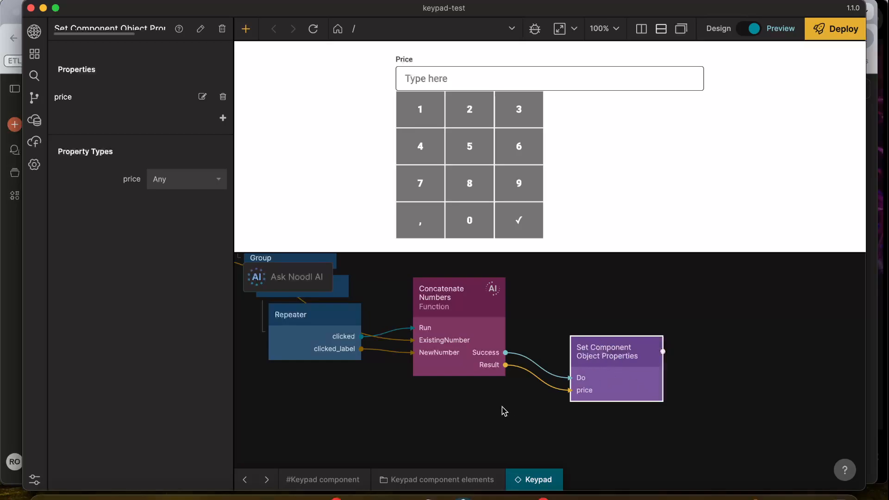
scroll(505, 410, left, 8)
scroll(504, 411, up, 2)
click(525, 348)
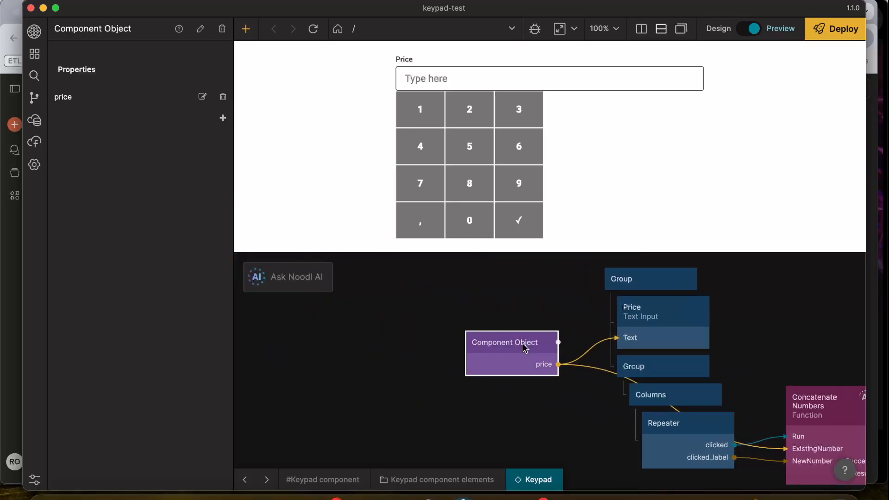
scroll(542, 397, right, 7)
scroll(542, 396, down, 2)
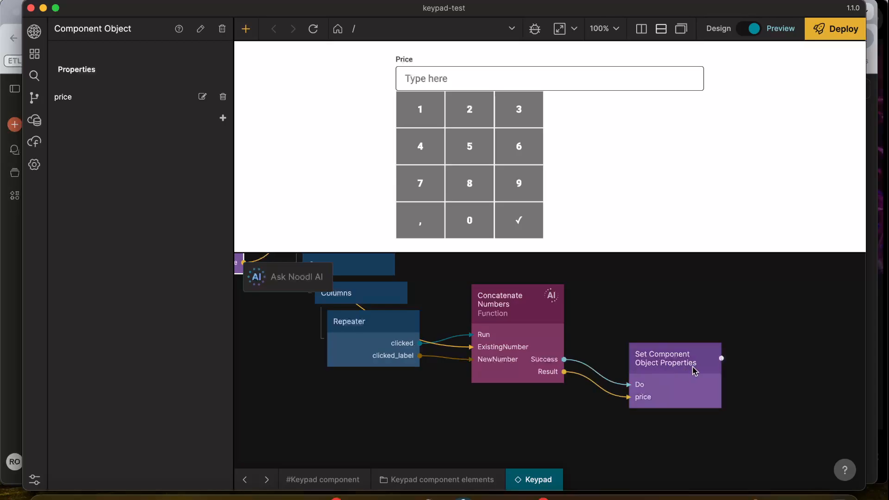
click(670, 363)
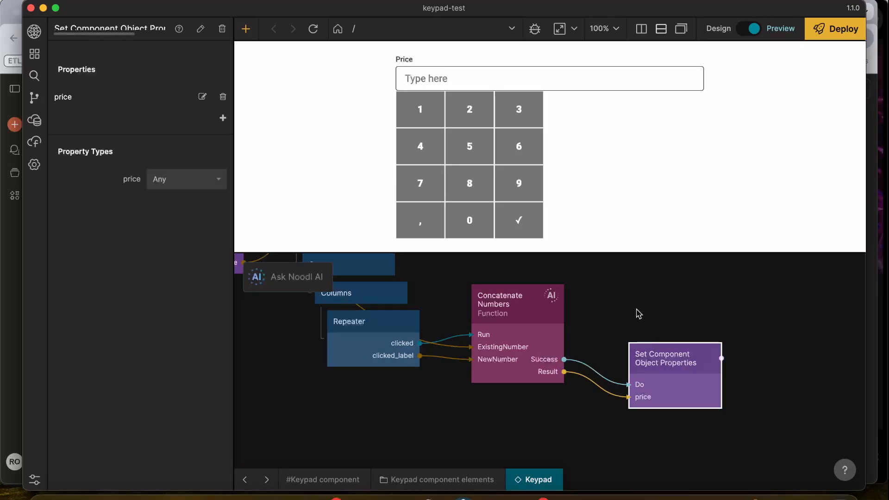
Inspect the live data of the Concatenate Numbers and Component Object nodes
scroll(638, 313, left, 5)
scroll(638, 314, up, 2)
scroll(644, 334, left, 2)
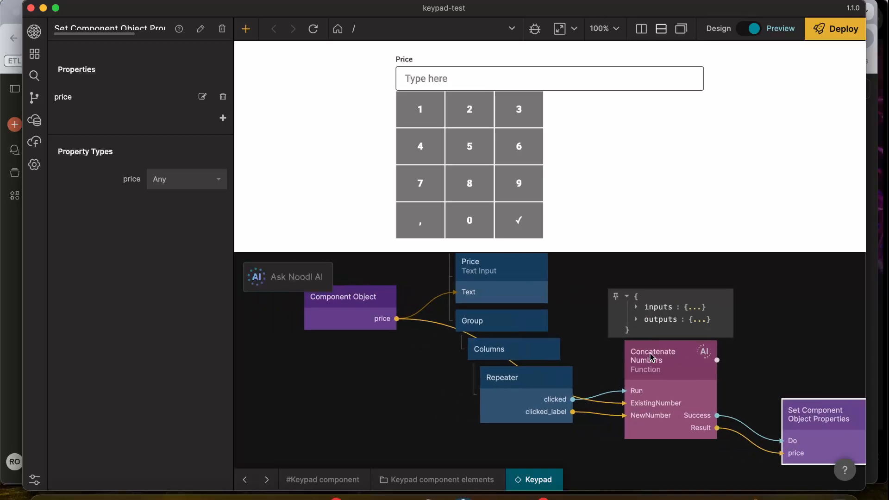
scroll(651, 357, left, 2)
mouse_move(415, 303)
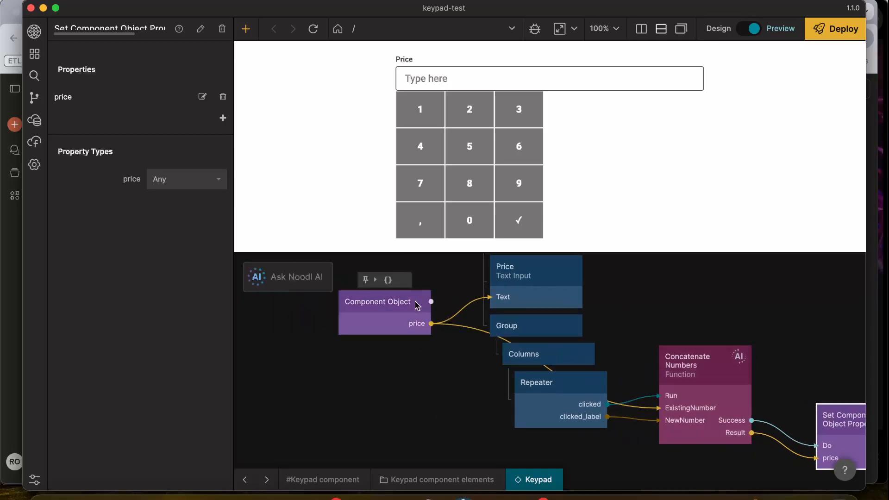
Enter 235 on the keypad preview and inspect the live data of the Component Object and Concatenate Numbers nodes
click(397, 320)
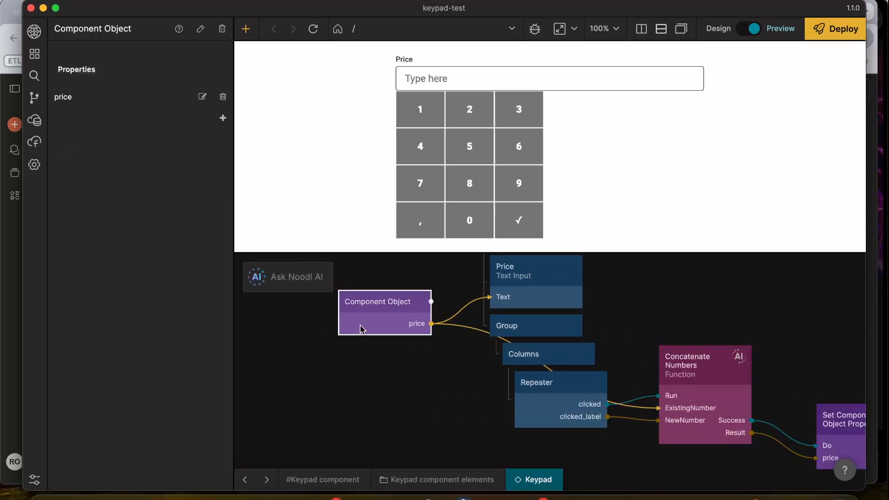
mouse_move(376, 316)
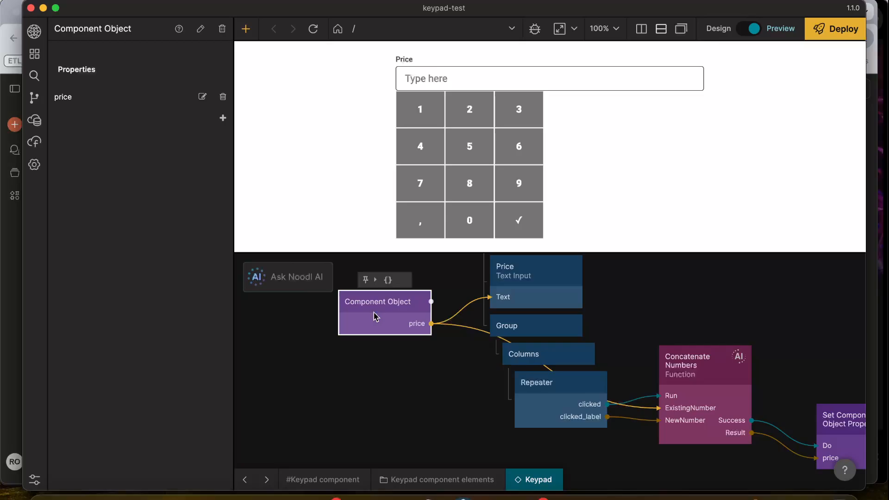
click(470, 106)
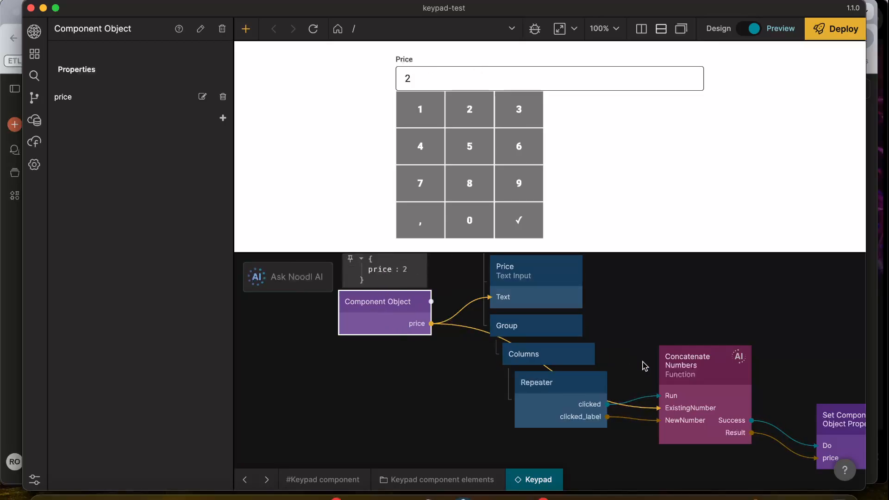
scroll(642, 365, right, 5)
scroll(641, 365, down, 2)
scroll(778, 395, left, 7)
scroll(778, 395, up, 2)
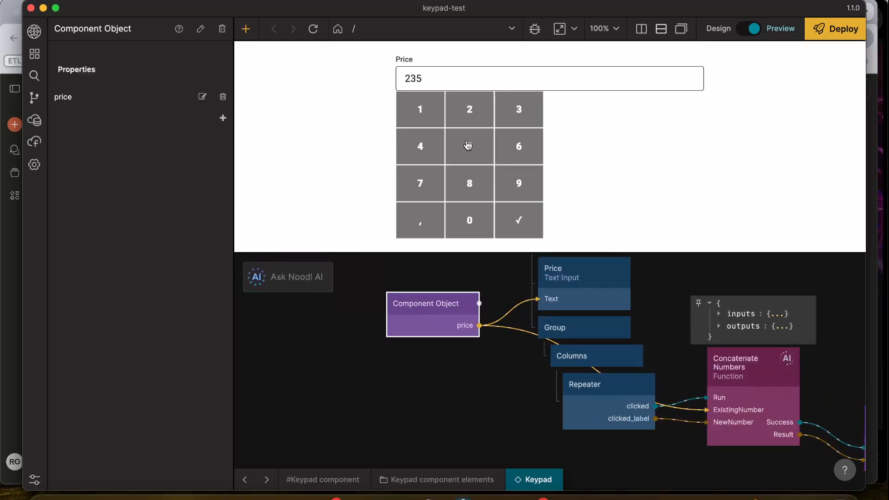
scroll(481, 347, right, 6)
scroll(480, 347, down, 1)
scroll(494, 349, left, 1)
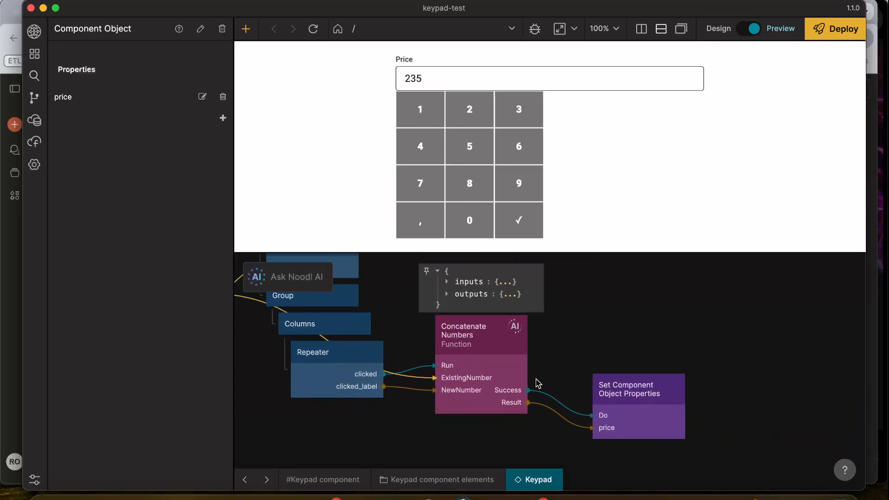
Reload the preview, enter 1 on the keypad, and inspect the inputs and outputs of Concatenate Numbers
scroll(537, 384, left, 2)
click(313, 29)
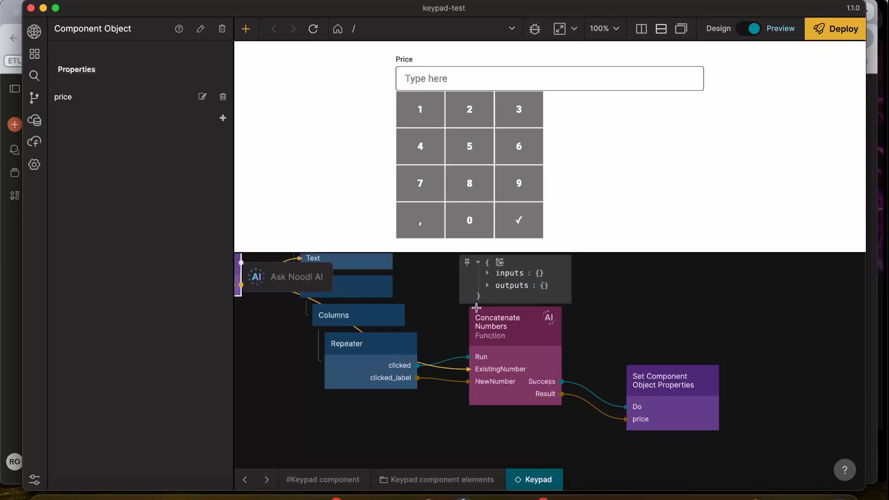
click(426, 105)
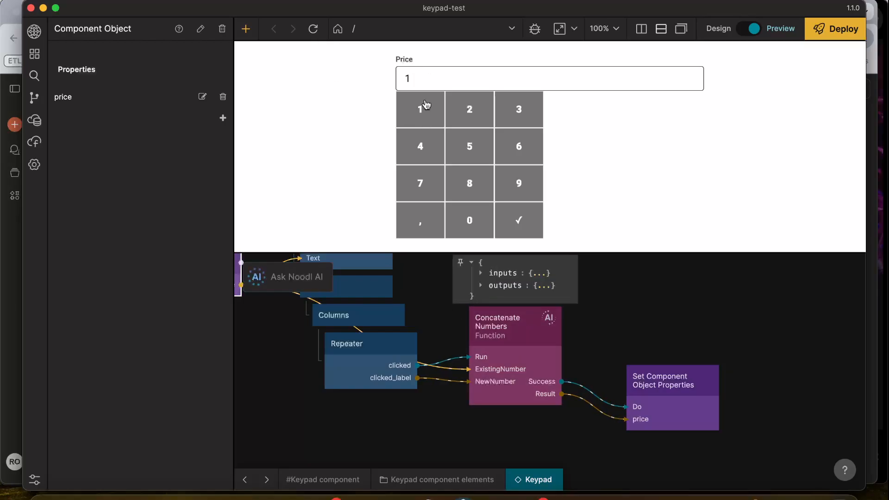
scroll(608, 363, left, 7)
scroll(607, 363, up, 2)
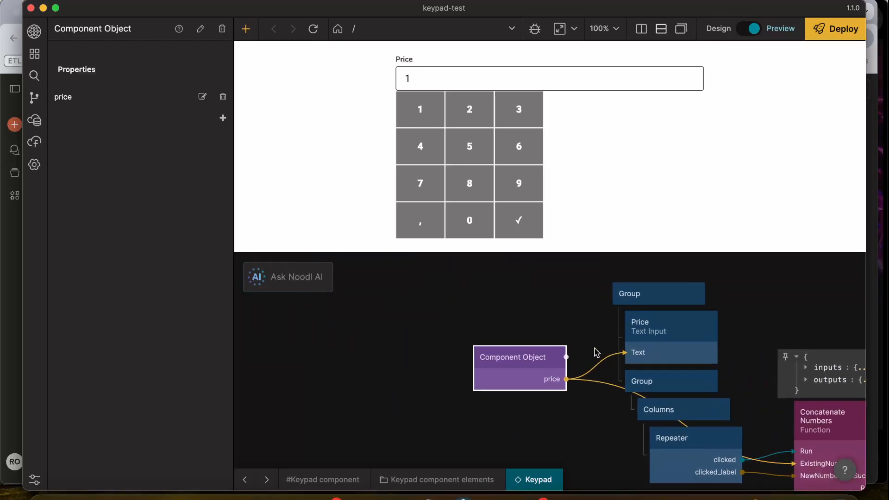
Add a Number node beside the Component Object and connect its Value output to the Component Object's price input
scroll(477, 309, down, 2)
right_click(437, 352)
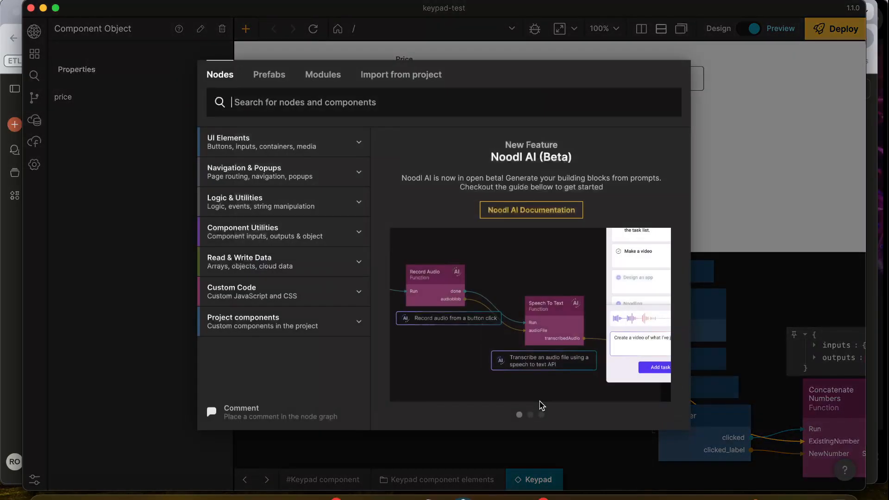
text(numb)
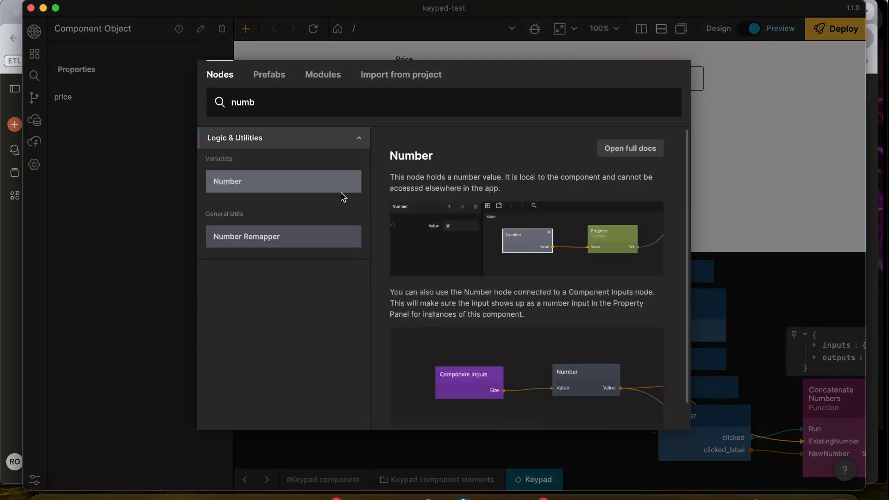
click(300, 182)
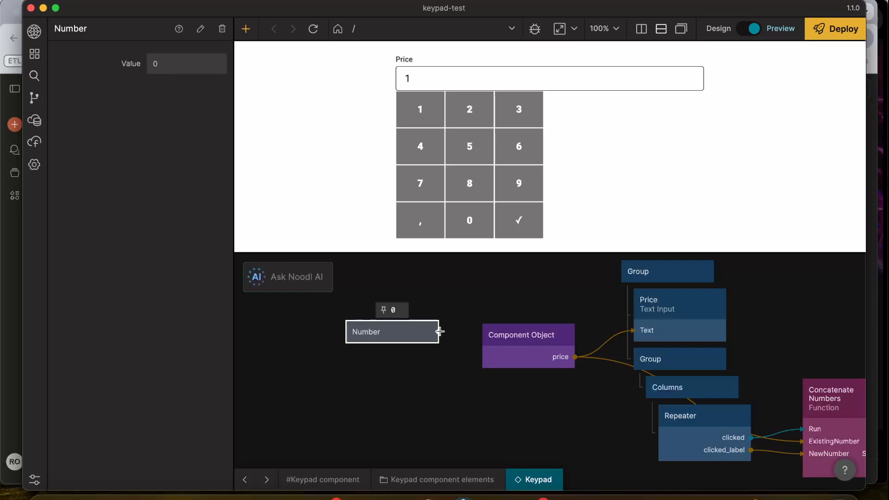
drag(439, 331, 526, 345)
click(269, 279)
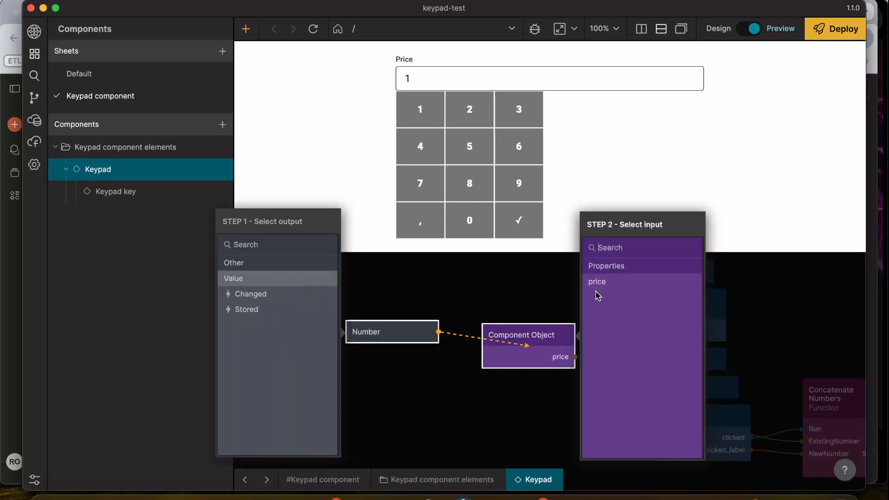
click(598, 282)
click(523, 283)
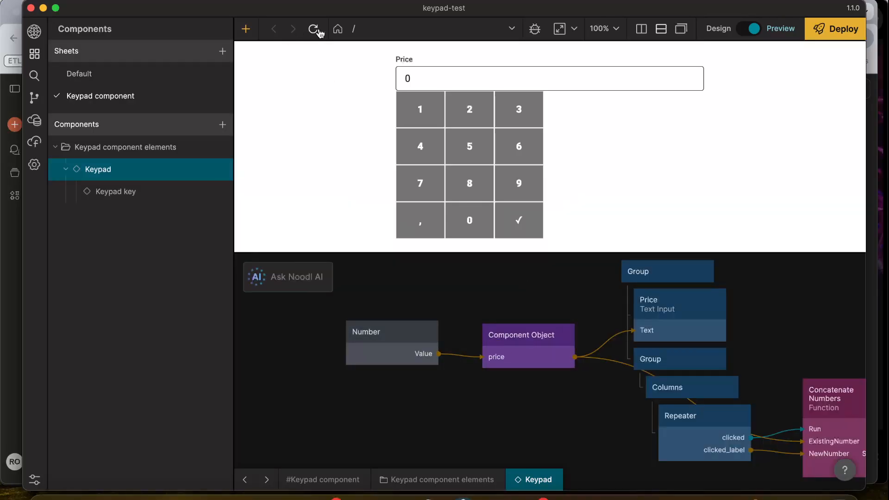
Enter 123 on the keypad preview and inspect the data flow through Concatenate Numbers to Set Component Object Properties
click(424, 111)
click(465, 114)
click(512, 115)
scroll(500, 312, right, 5)
scroll(500, 311, down, 1)
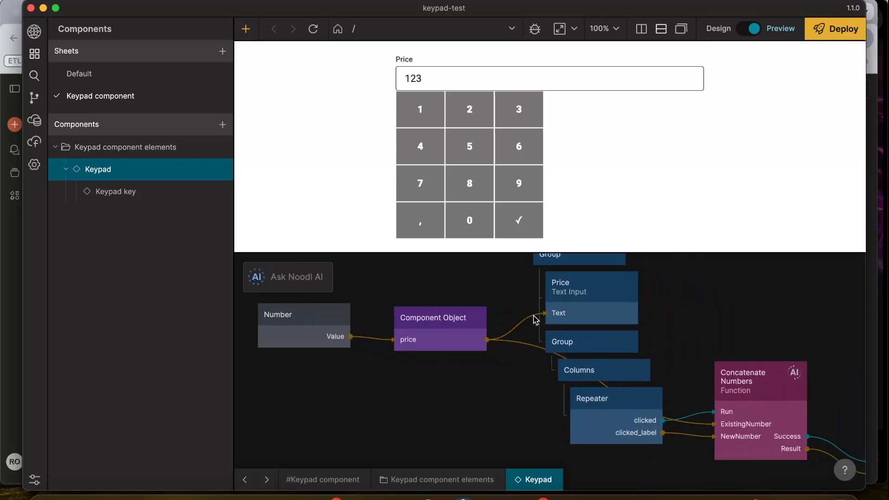
scroll(479, 323, right, 8)
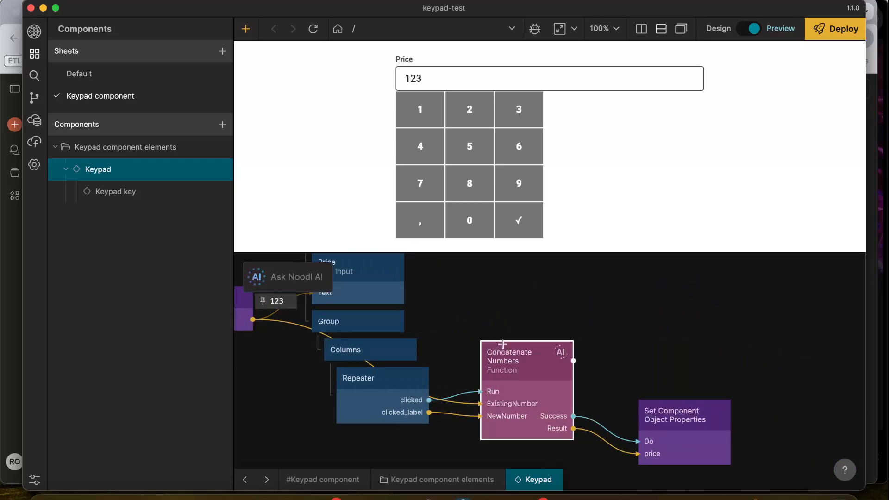
scroll(477, 324, left, 6)
scroll(476, 323, up, 1)
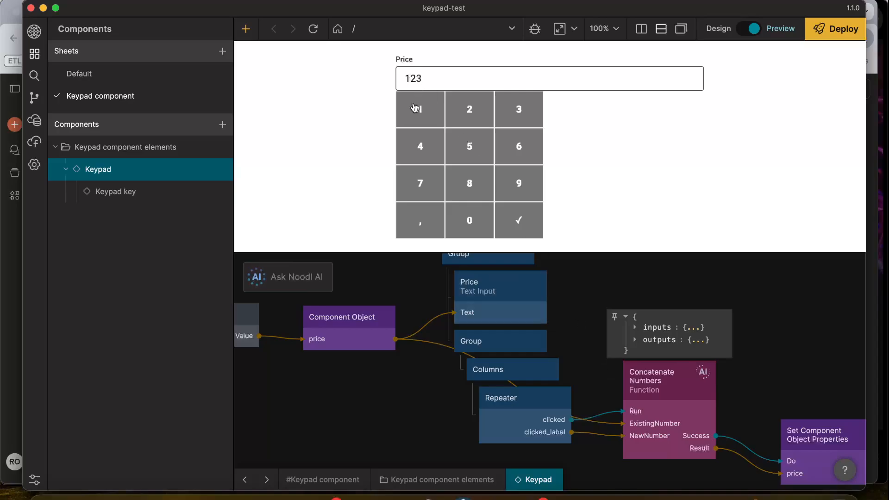
scroll(509, 351, down, 3)
scroll(510, 350, right, 2)
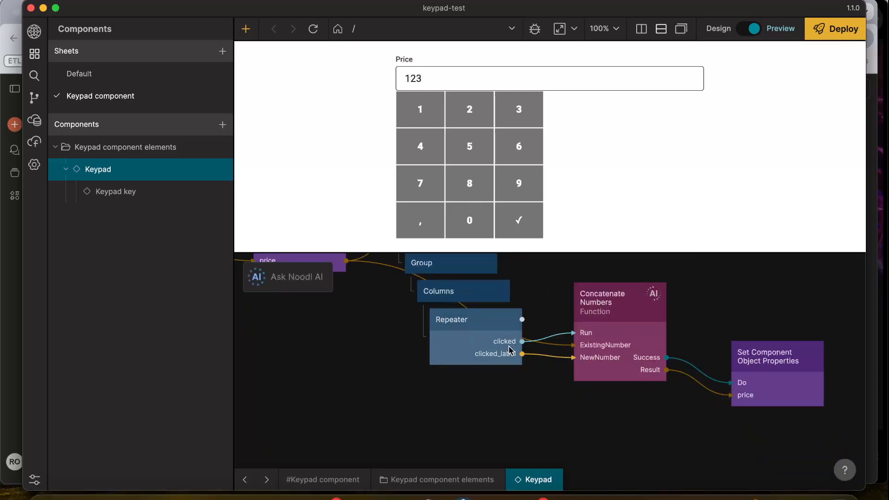
mouse_move(605, 329)
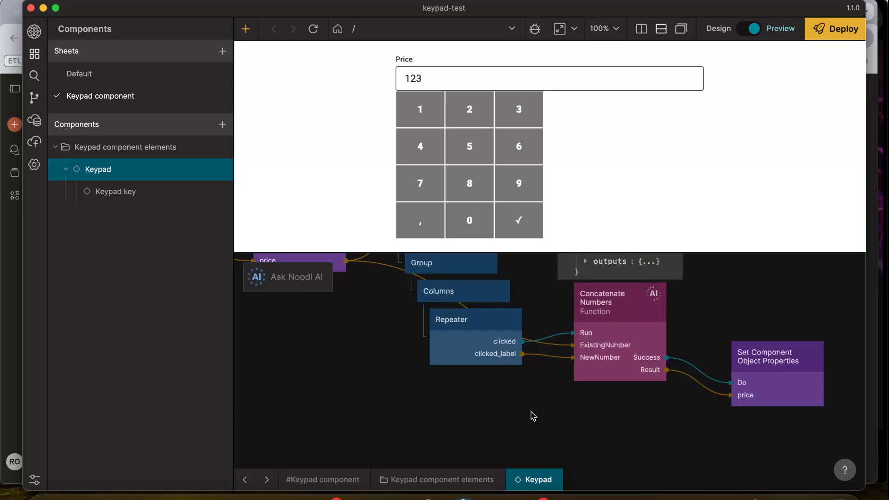
Add a Switch node below Concatenate Numbers and name it "Decimal mode"
right_click(589, 433)
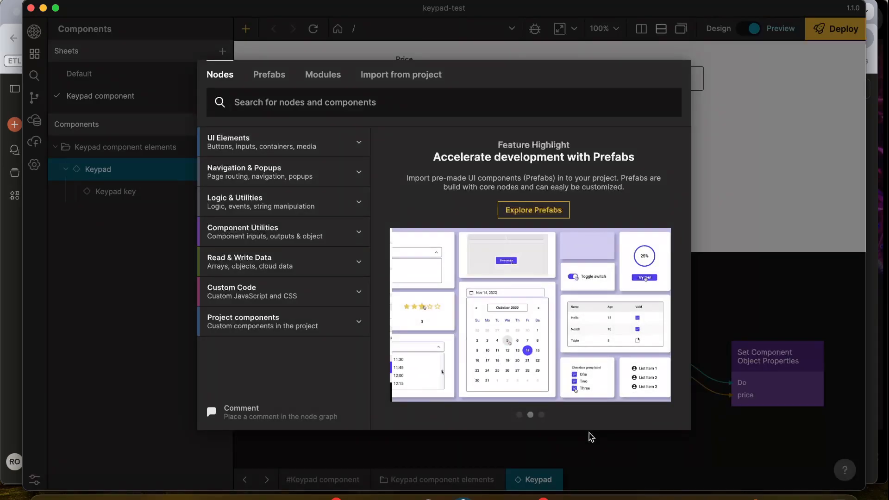
text(swit)
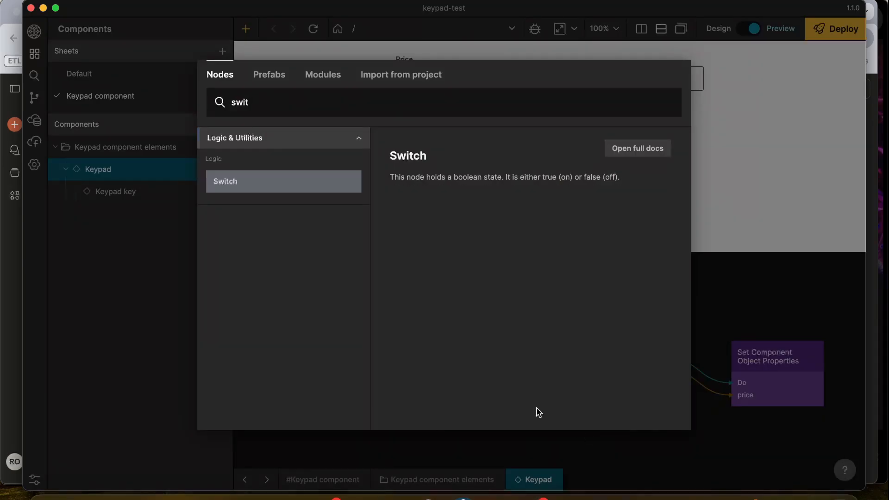
click(292, 186)
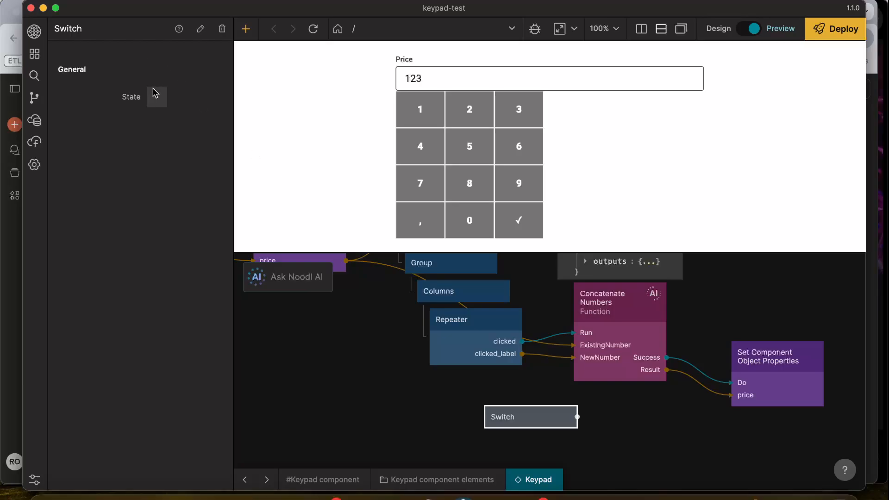
double_click(83, 30)
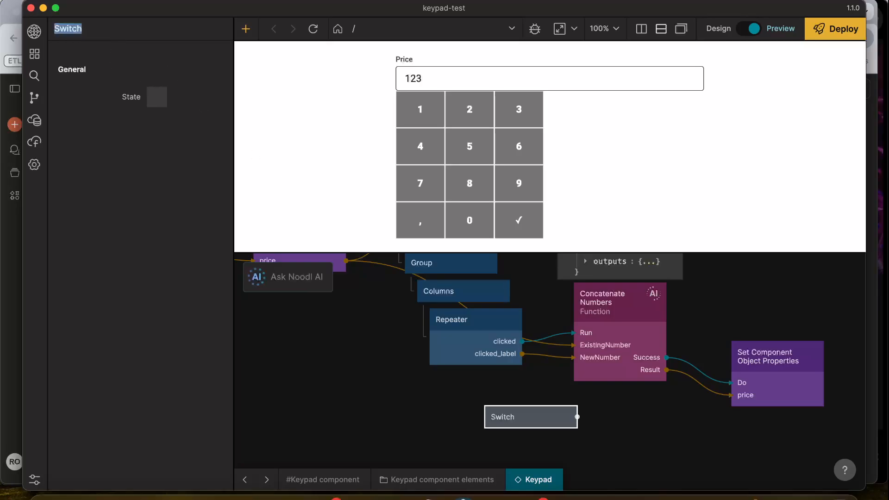
text(Decimal mo)
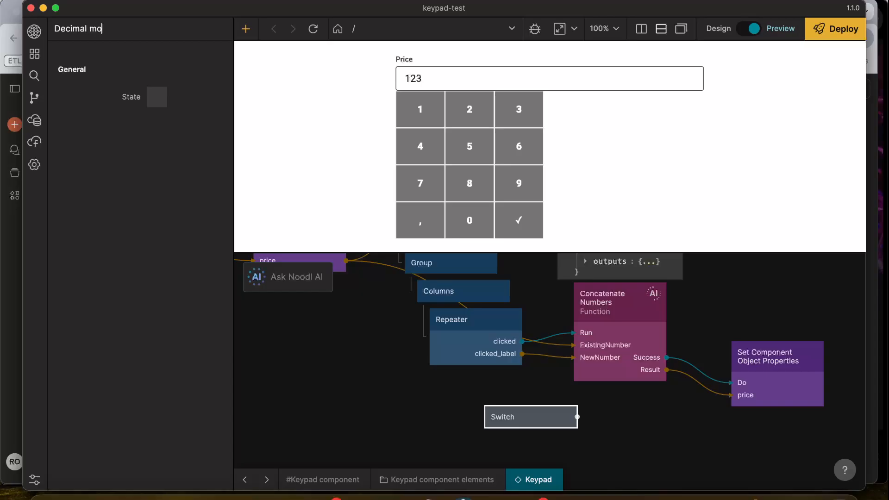
text(de)
key(Return)
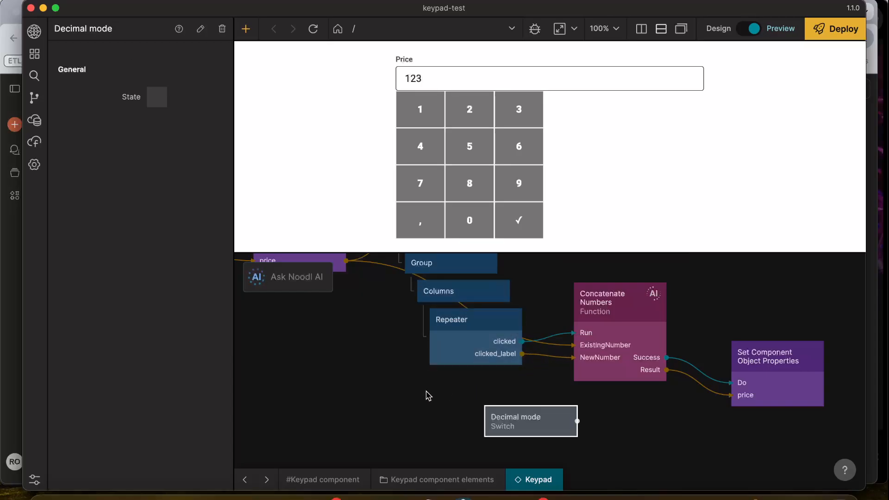
Add an Expression node below the Repeater, near the Decimal mode switch
right_click(462, 394)
text(ex)
key(Return)
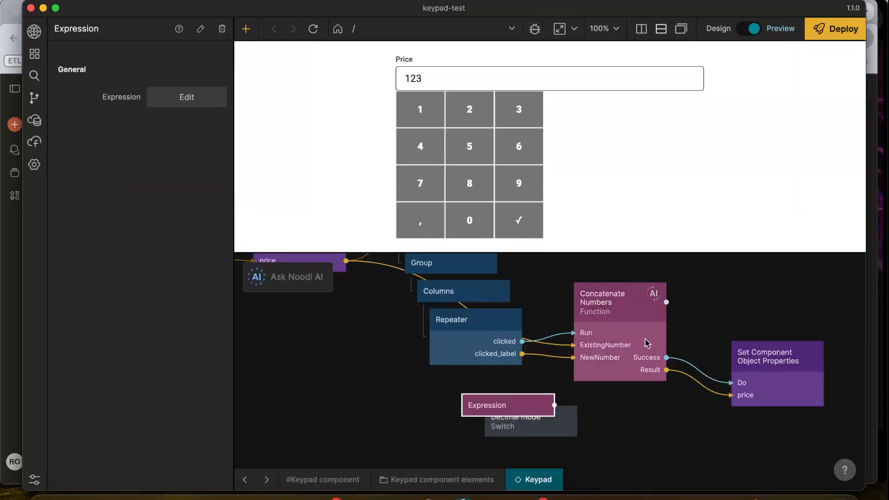
Move Concatenate Numbers and Set Component Object Properties away from the Repeater, and place the Expression node clear of the Decimal mode switch
drag(615, 325, 682, 317)
drag(750, 380, 834, 362)
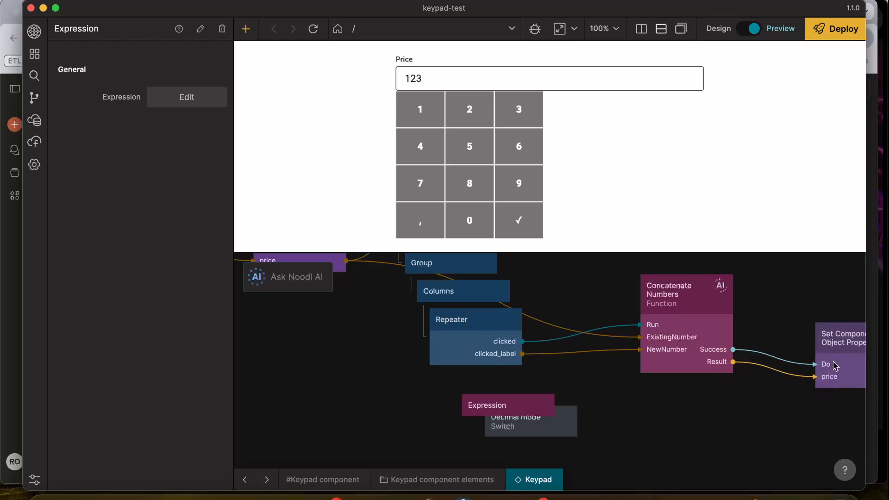
drag(480, 414, 561, 397)
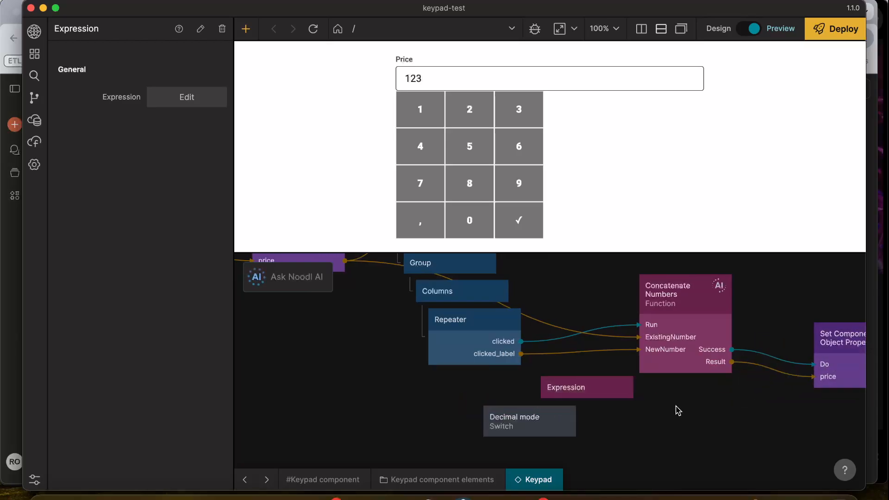
scroll(675, 411, right, 5)
drag(575, 340, 617, 337)
drag(729, 365, 778, 350)
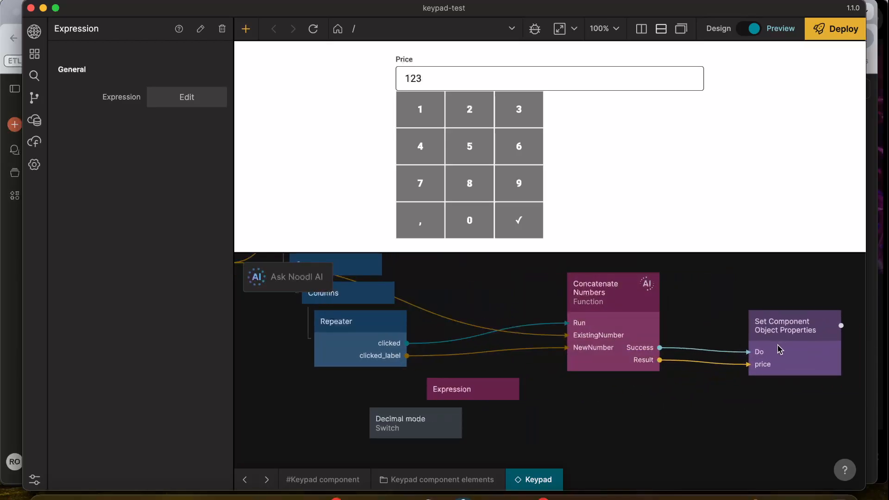
Set the Expression node's code to clicked_label === ",", checking the decimal key's symbol in the keypad reference image in Discord
click(467, 379)
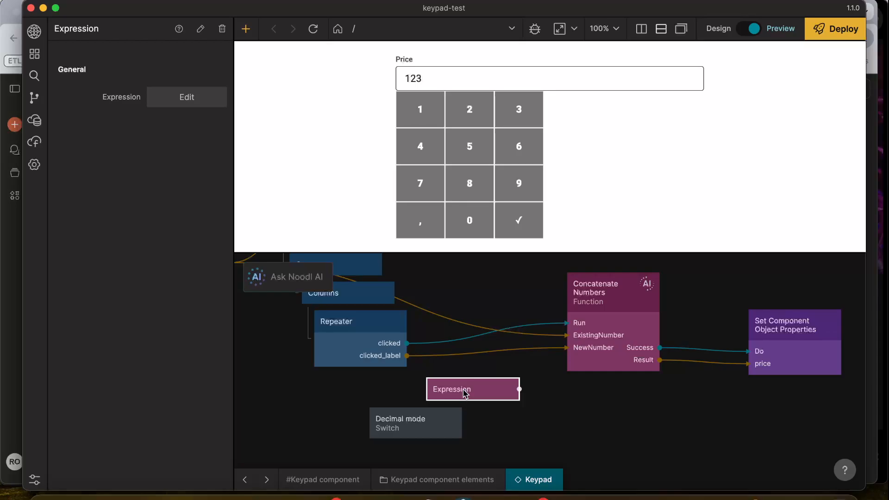
click(185, 99)
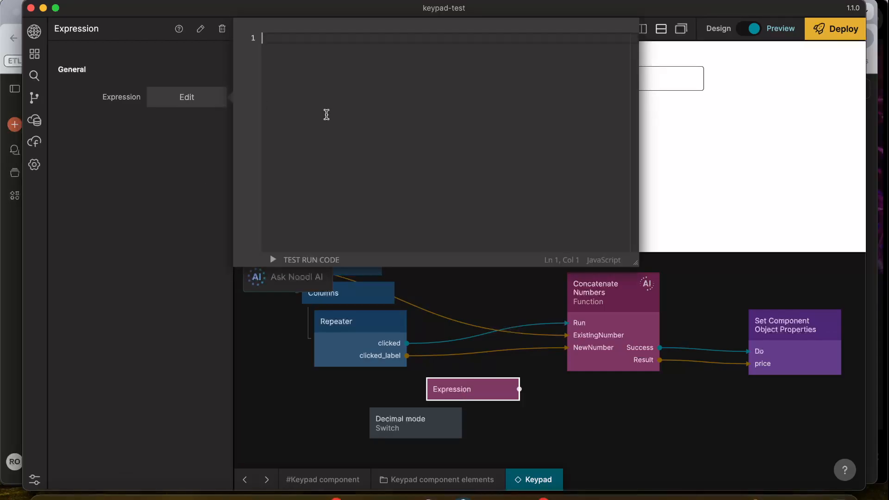
text(clicked_label === ")
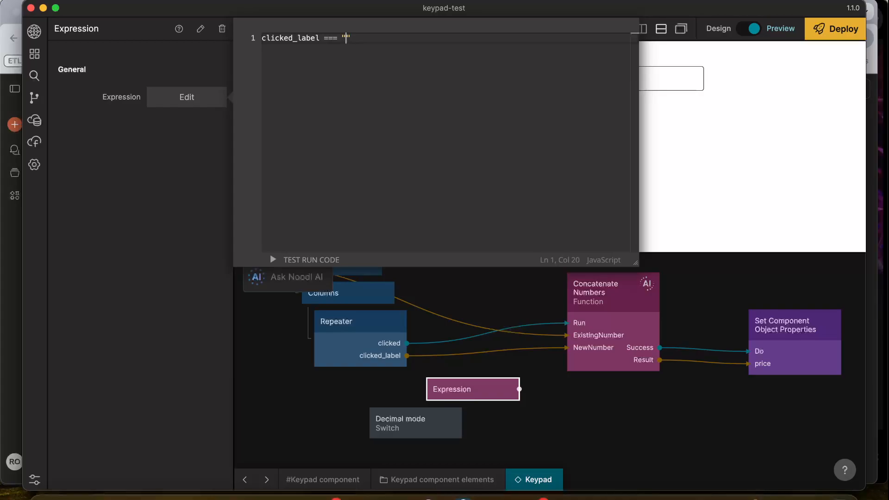
key(super+Tab)
key(super+Tab)
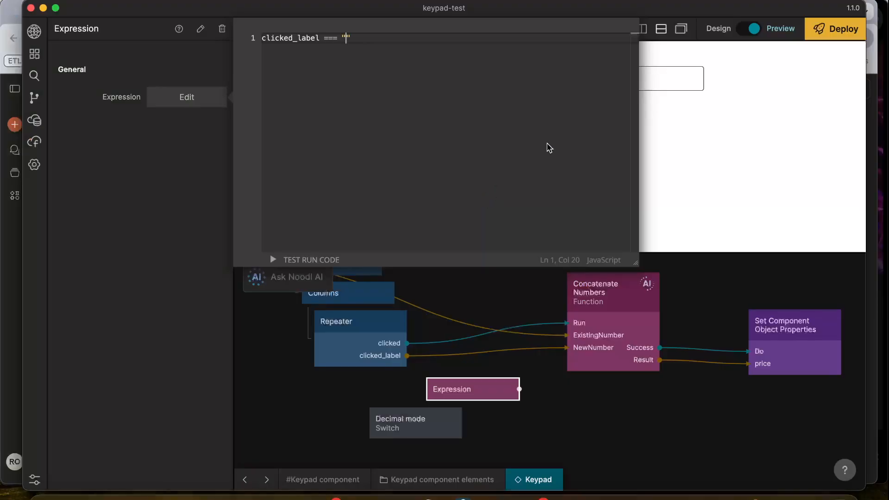
key(super+Tab)
key(super+Tab)
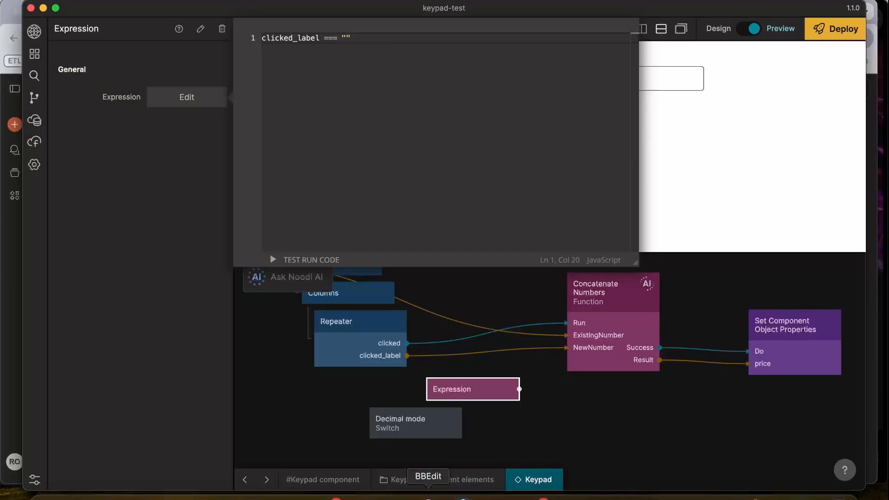
click(324, 499)
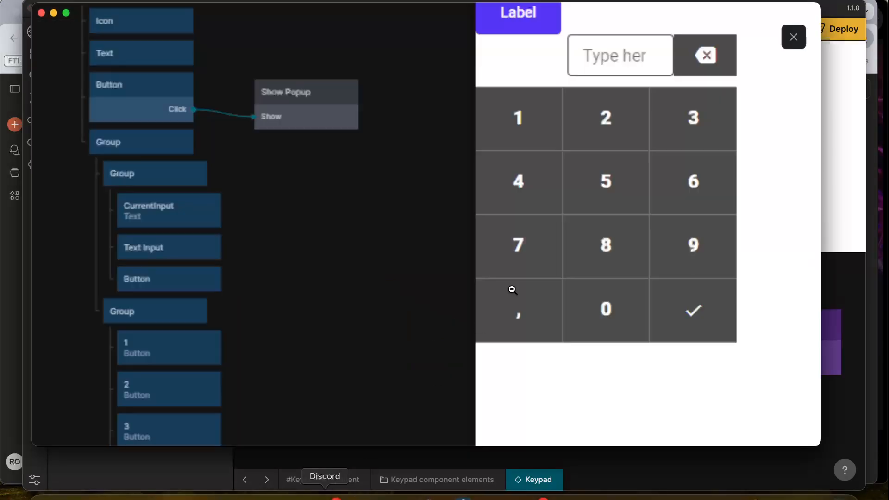
key(super+Tab)
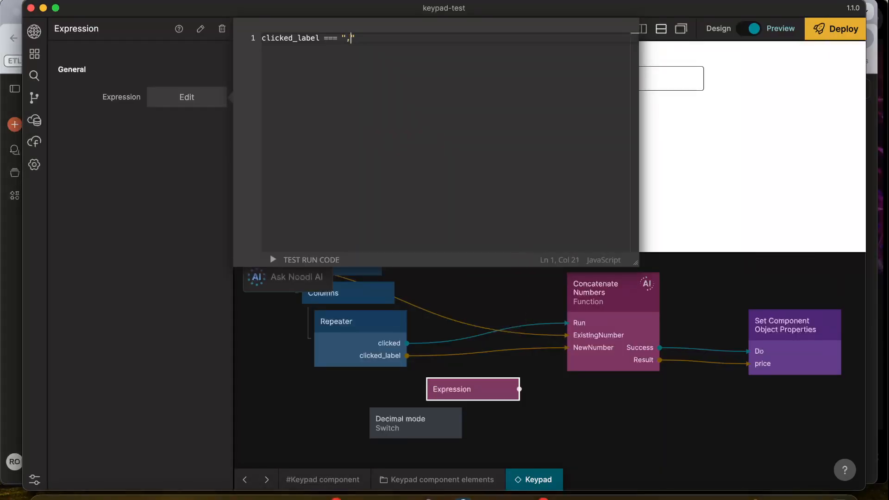
Move the Expression node between the Repeater and Concatenate Numbers, and remove the connection from the Repeater's clicked to Concatenate Numbers' Run
click(574, 398)
drag(455, 392, 469, 366)
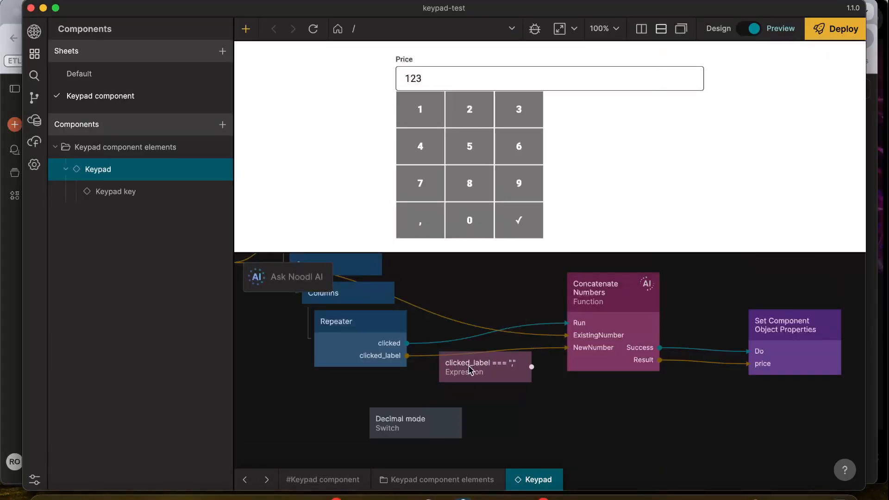
click(430, 343)
click(404, 318)
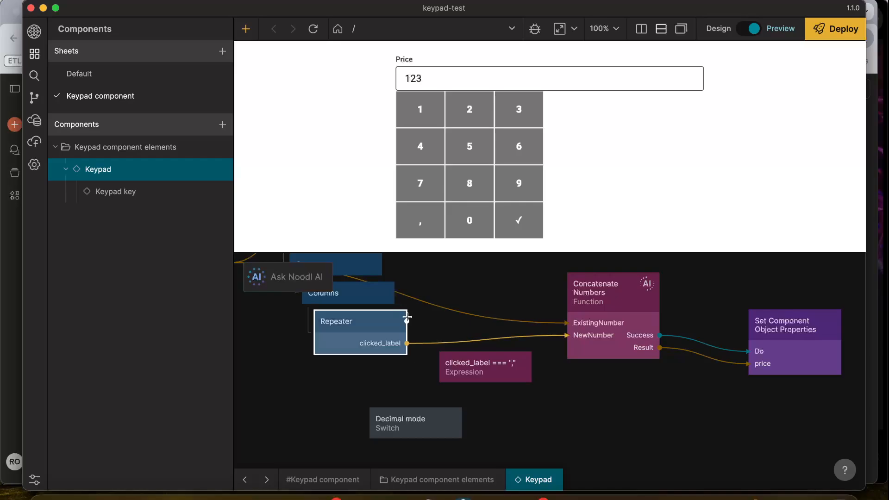
Connect the Repeater's clicked signal to the Expression's Run and its clicked_label to the Expression's clicked_label input
drag(407, 321, 481, 366)
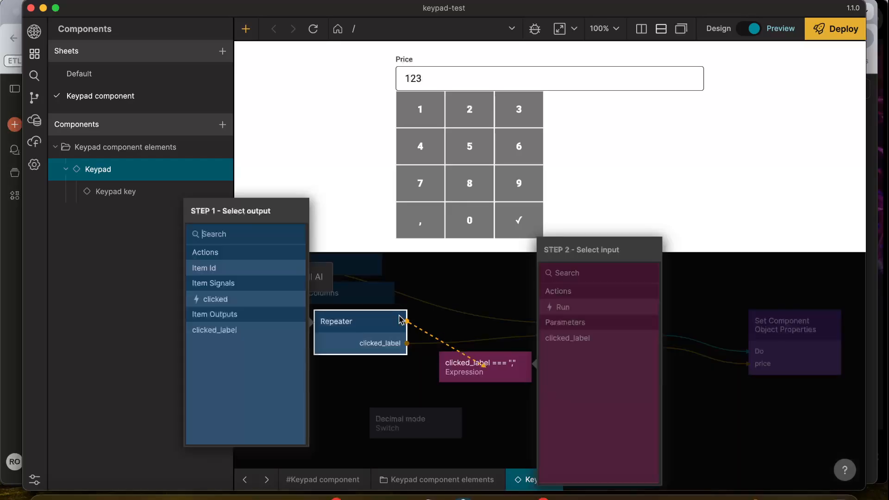
click(244, 299)
click(551, 307)
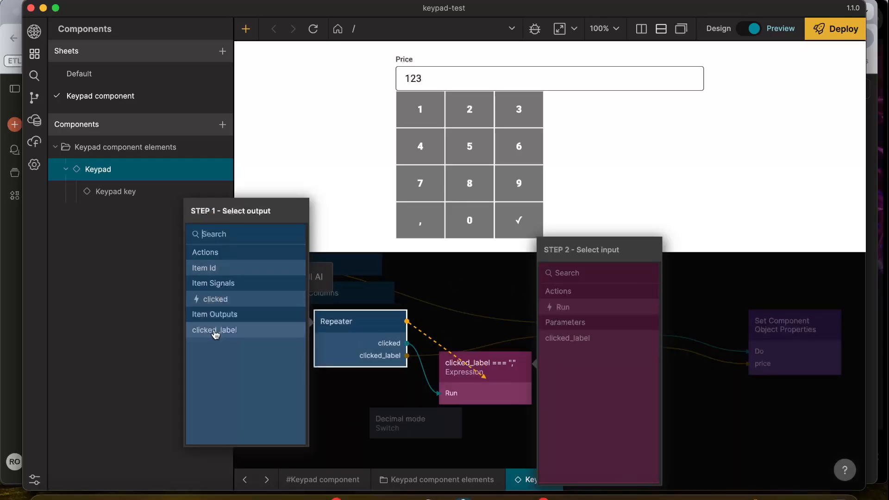
click(578, 340)
click(455, 321)
Connect the Expression's On False to Concatenate Numbers' Run, and raise the Expression node in line with the function node
drag(480, 400, 477, 368)
drag(528, 333, 618, 331)
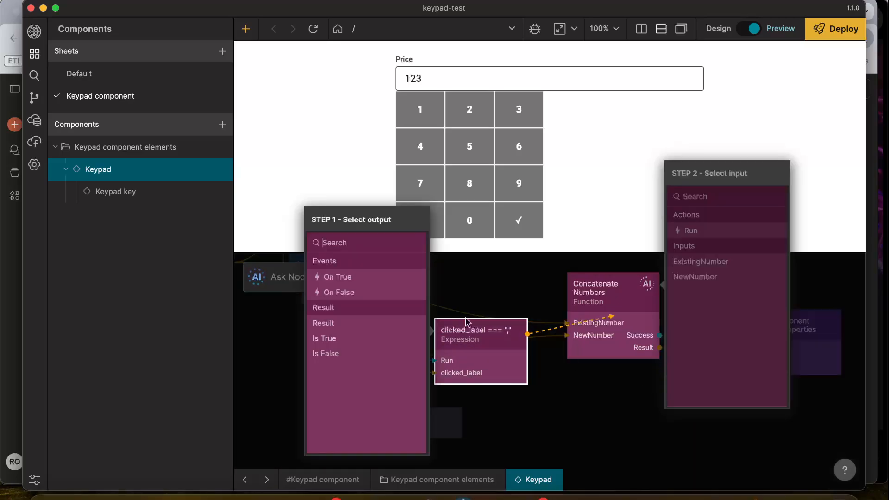
click(343, 293)
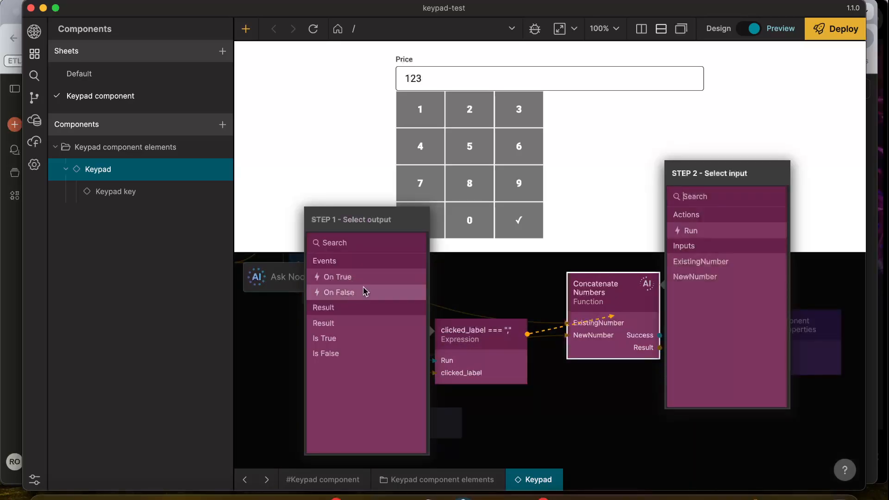
click(699, 231)
click(520, 290)
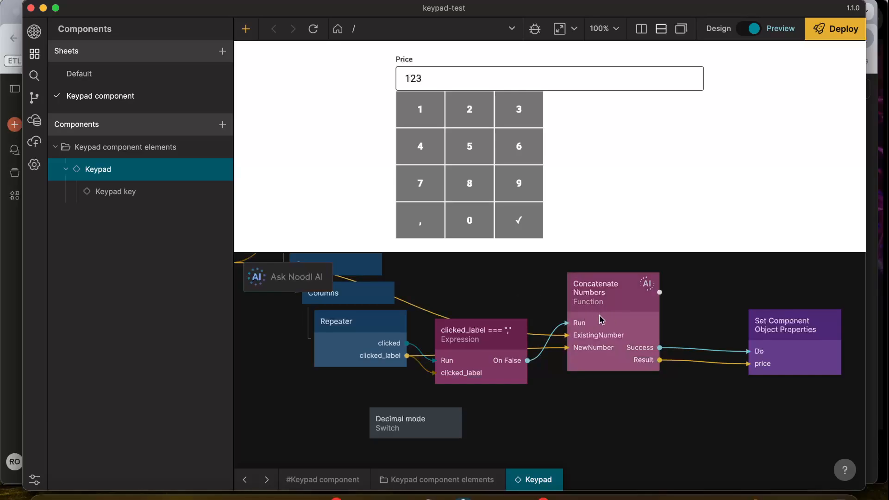
drag(467, 356, 477, 318)
Connect the Expression's On True to the Decimal mode switch's On, and move the switch below the Expression node
scroll(507, 408, down, 1)
scroll(467, 355, up, 2)
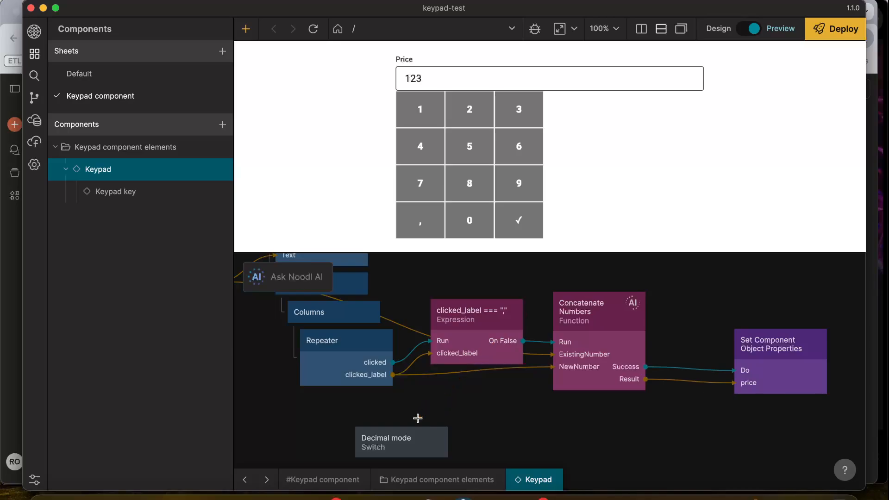
drag(522, 316, 406, 439)
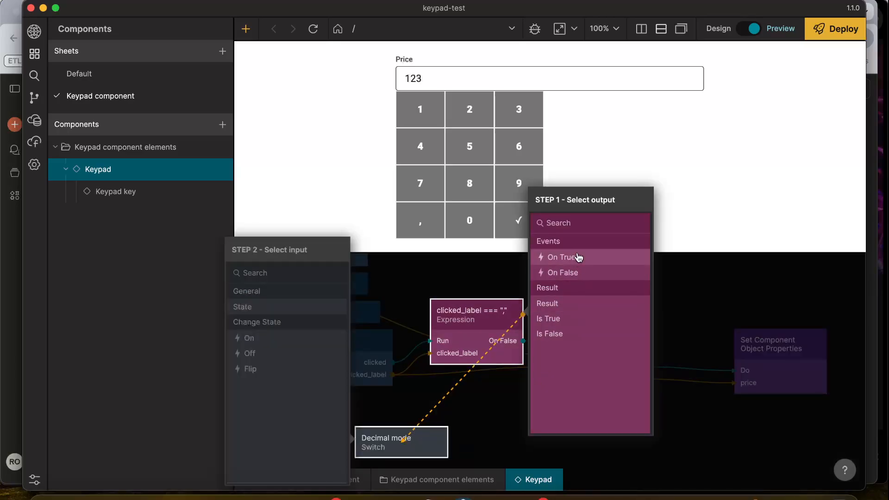
click(575, 263)
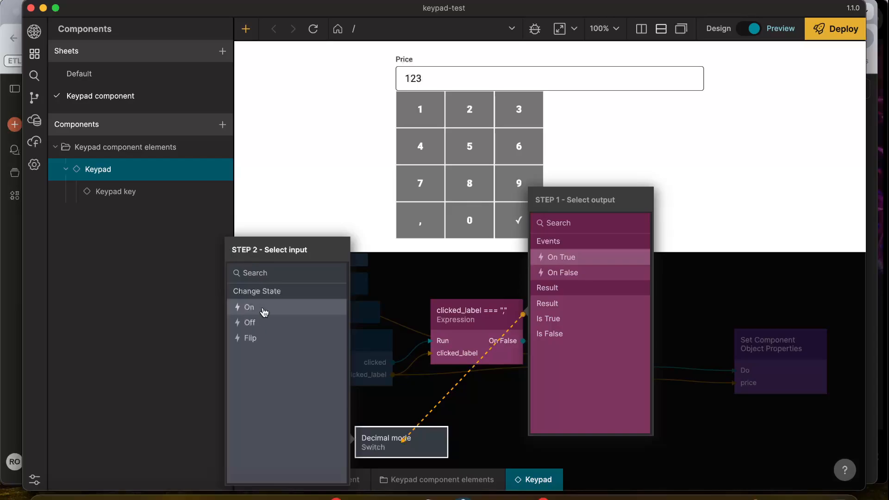
click(268, 311)
click(476, 421)
scroll(476, 421, down, 1)
scroll(476, 421, left, 1)
drag(444, 421, 510, 421)
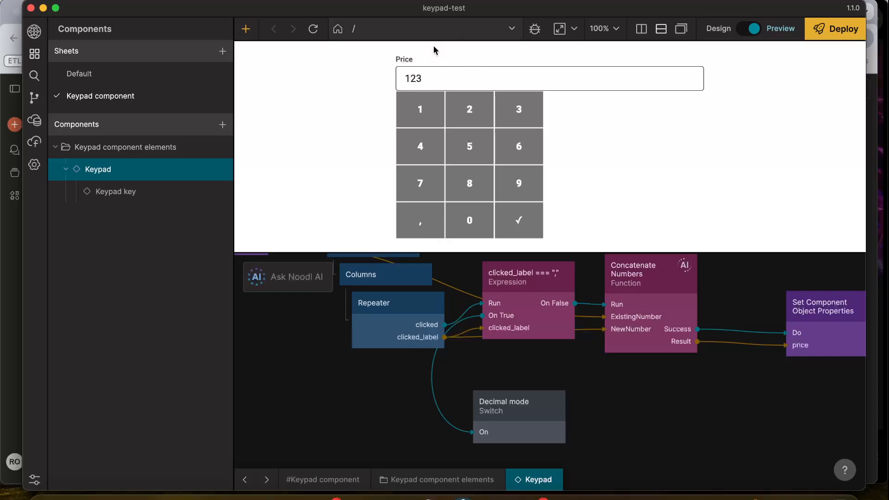
Add a Set Component Object Properties node beside the Decimal mode switch
scroll(491, 371, up, 1)
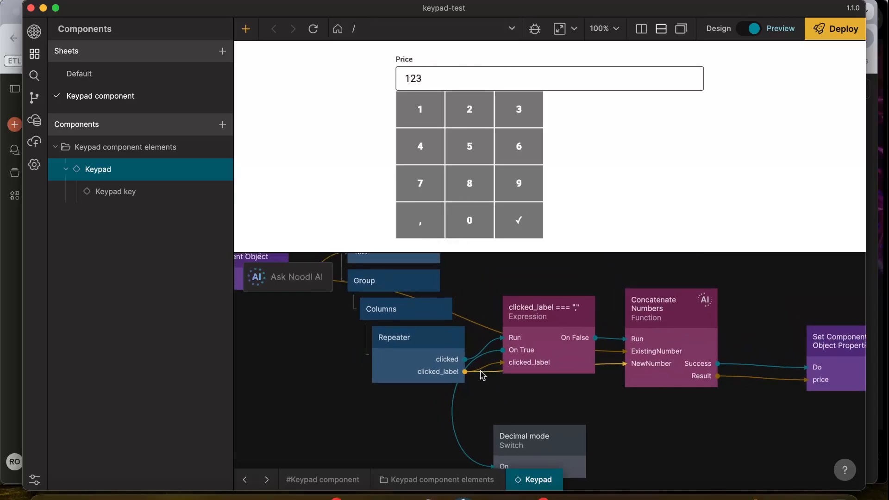
scroll(410, 357, right, 1)
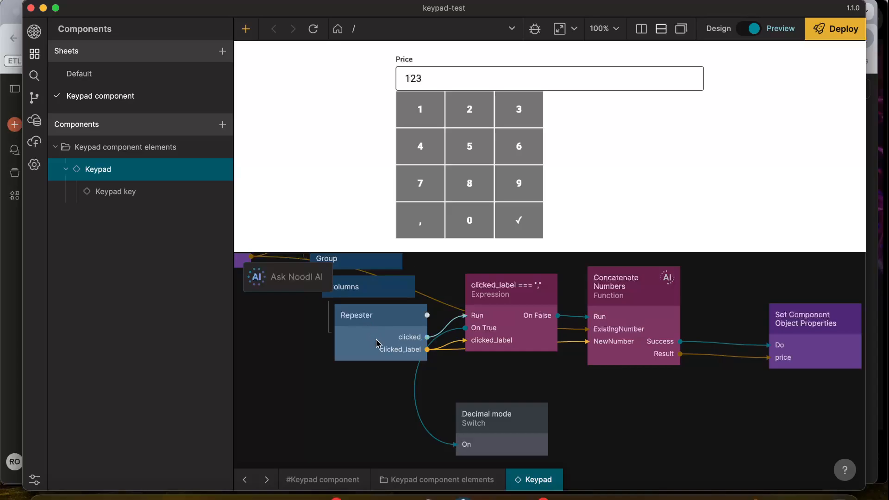
scroll(376, 343, left, 2)
scroll(376, 343, up, 1)
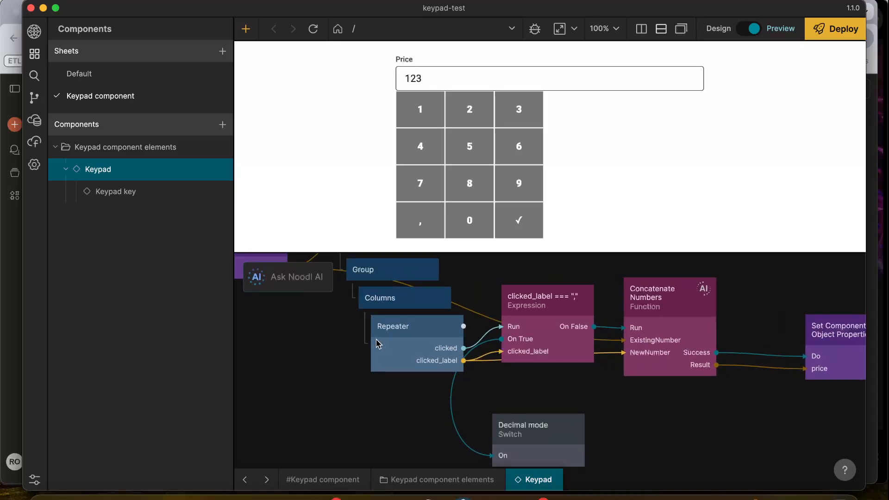
scroll(376, 342, right, 5)
scroll(376, 342, down, 1)
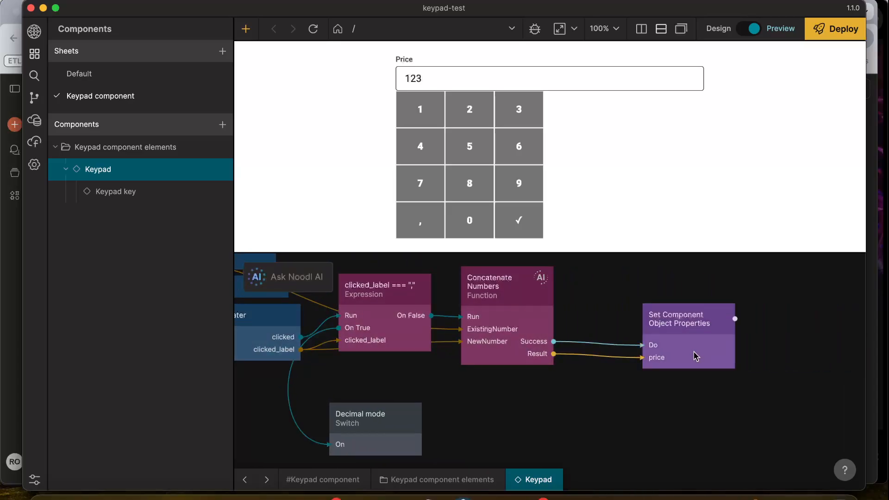
scroll(482, 405, left, 1)
scroll(482, 405, down, 1)
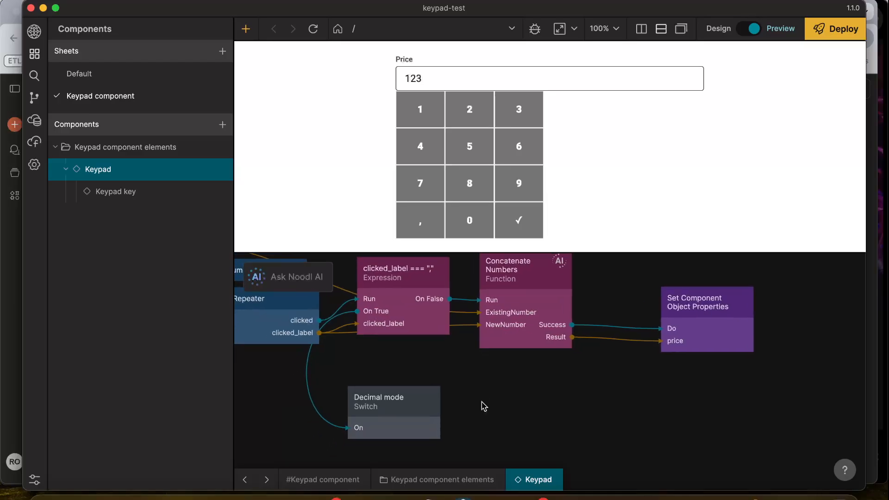
right_click(506, 415)
text(set)
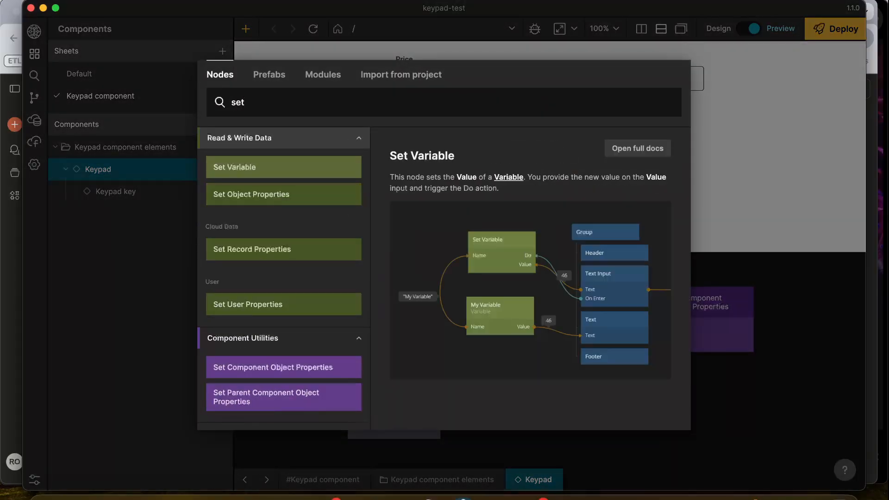
click(308, 369)
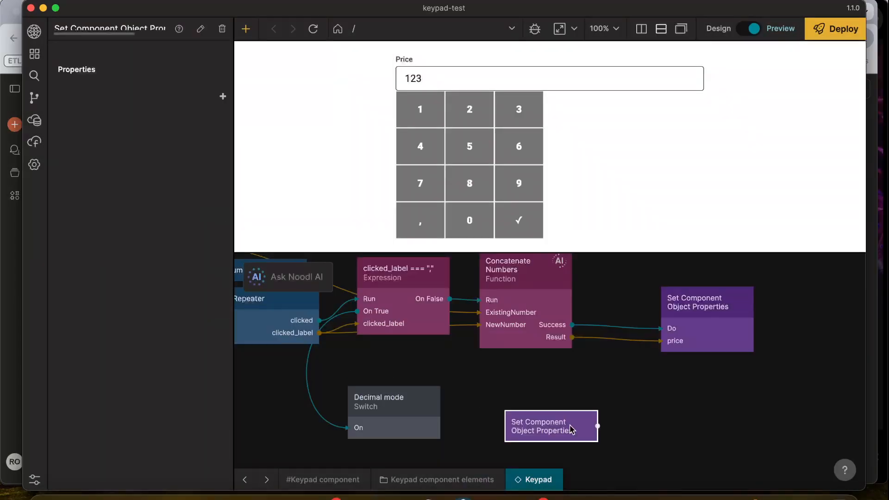
Add a decimal_mode property of type Boolean to the new Set Component Object Properties node, with its value left unticked
click(223, 96)
text(decima)
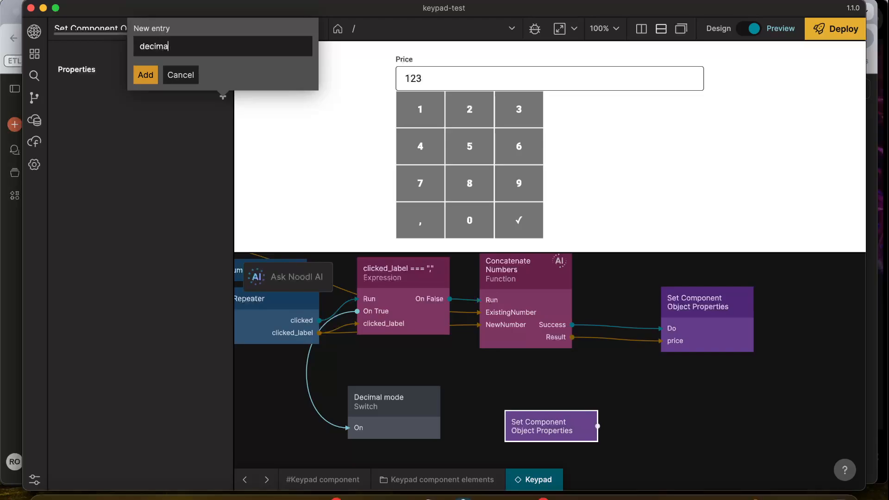
text(l_mode)
key(Return)
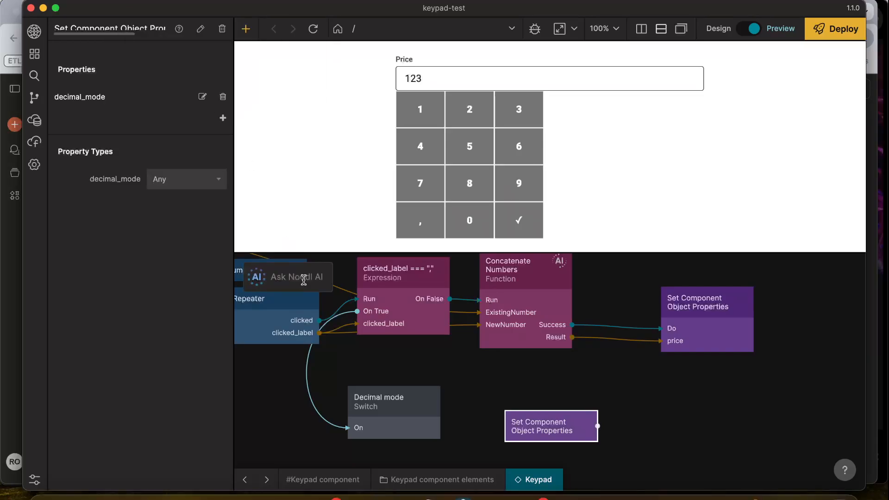
click(169, 178)
click(184, 219)
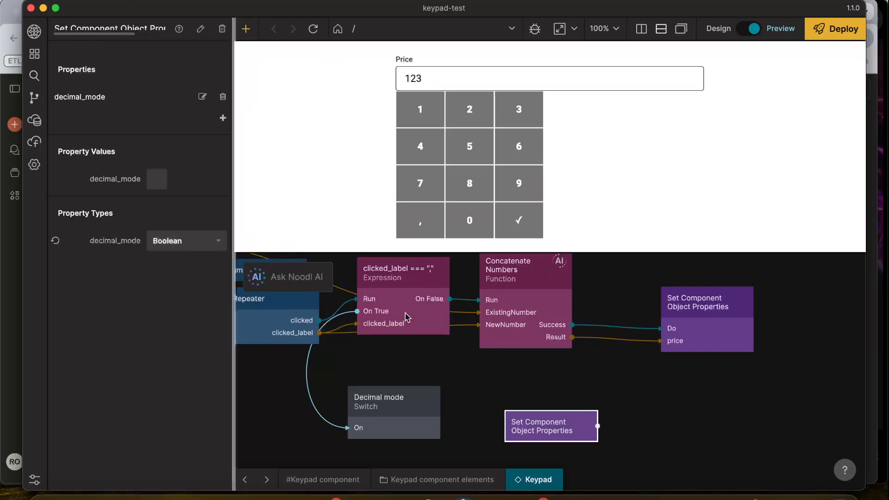
click(158, 179)
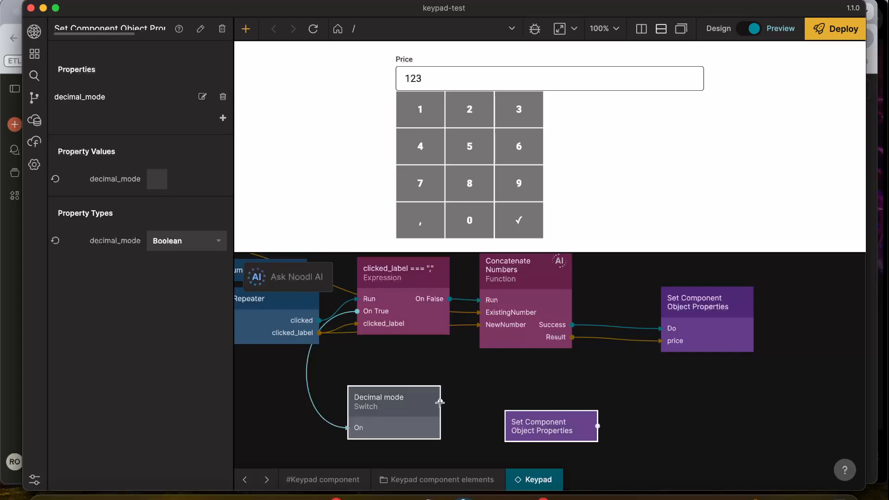
Connect the Decimal mode switch's Current State to decimal_mode and its Switched To On to Do on the new Set Component Object Properties node
drag(440, 402, 513, 421)
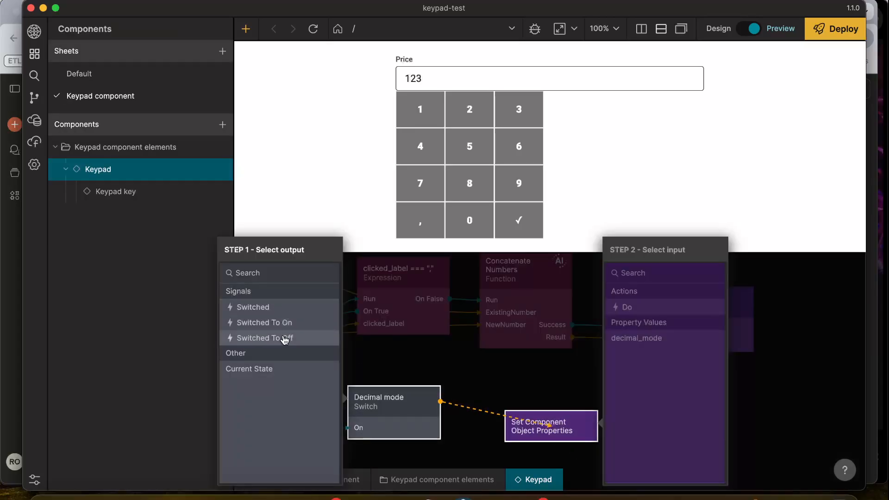
click(268, 368)
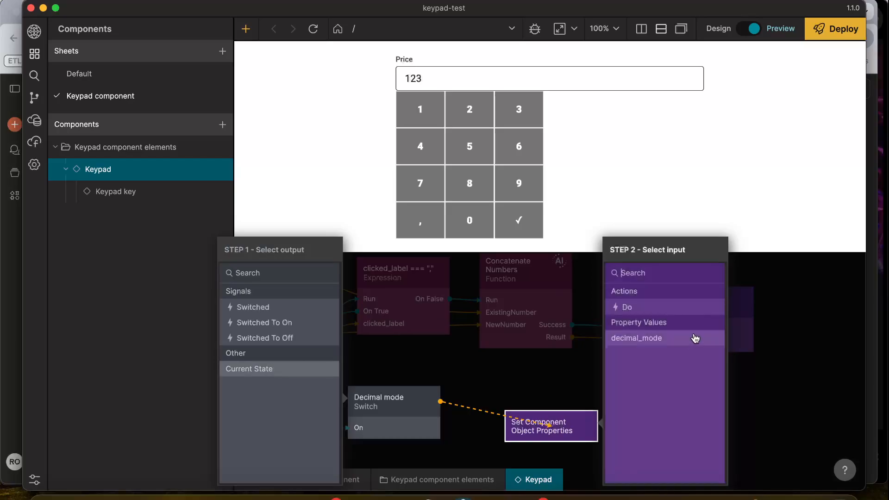
click(677, 340)
click(279, 324)
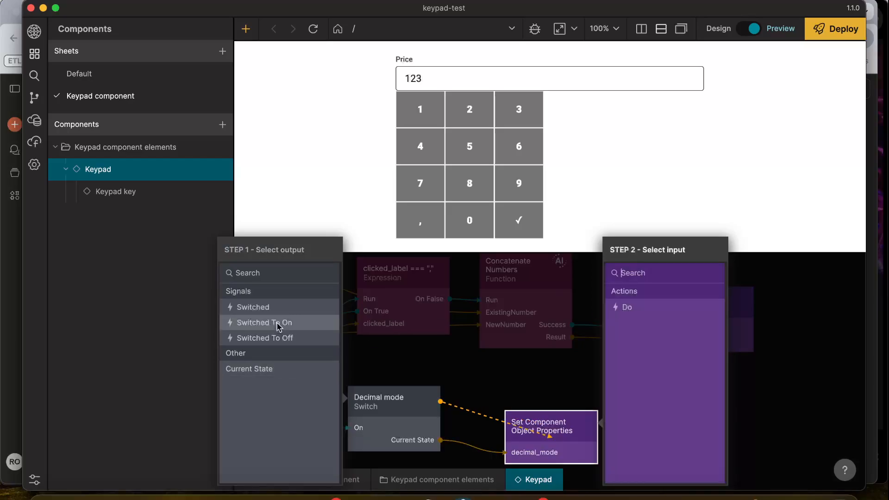
click(681, 314)
Open the Keypad key component and make room in its node graph below Component Inputs
scroll(522, 379, down, 2)
scroll(522, 381, down, 2)
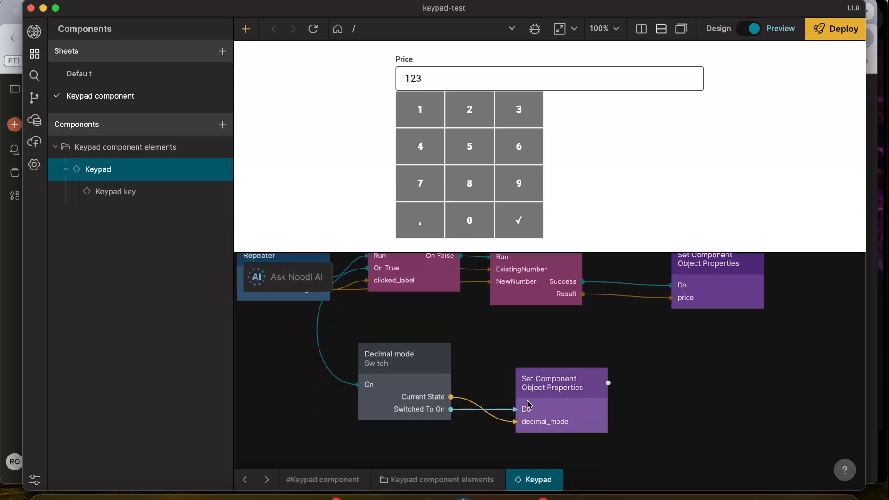
scroll(501, 350, up, 5)
scroll(500, 350, left, 9)
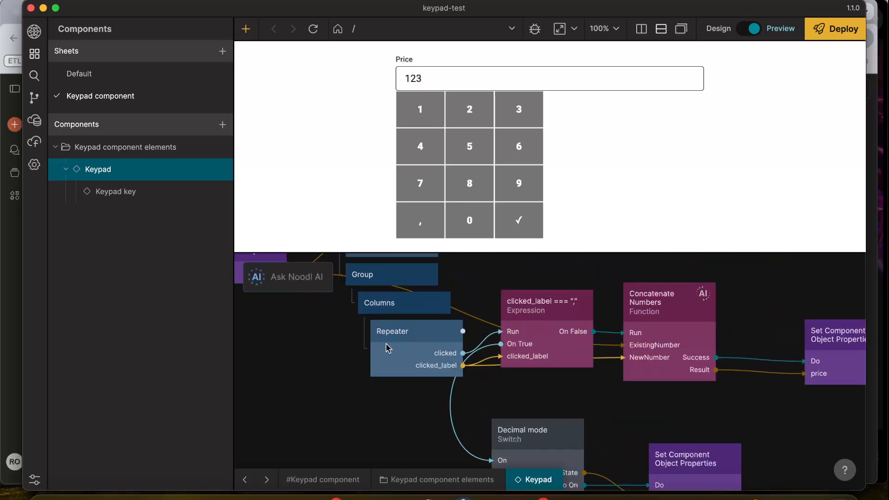
click(124, 191)
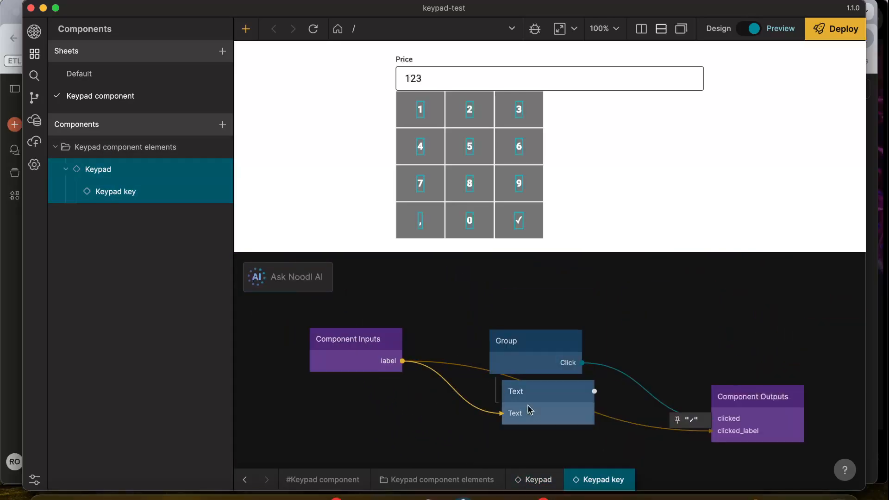
scroll(528, 411, down, 3)
scroll(527, 410, left, 3)
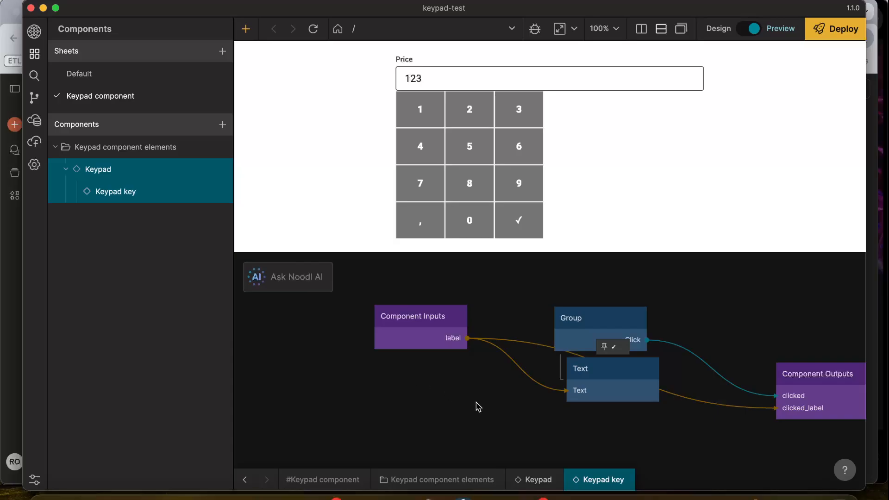
Add a Parent Component Object node below Component Inputs in the Keypad key component
right_click(403, 390)
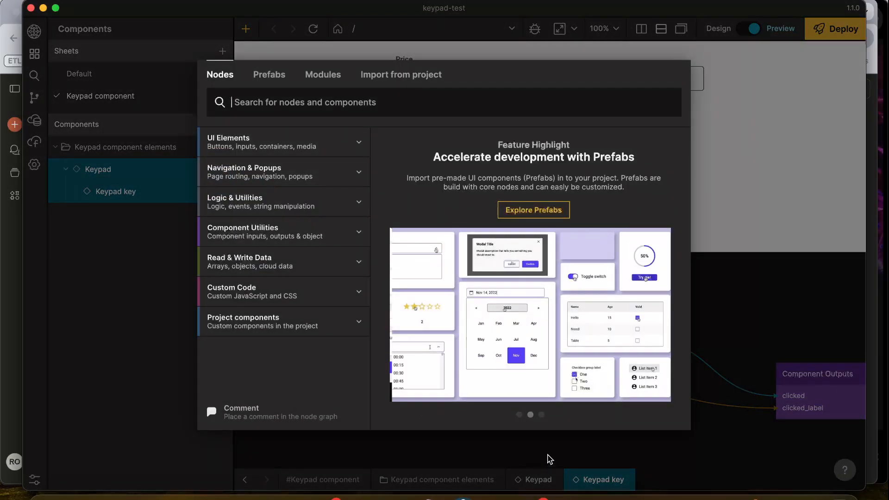
click(550, 459)
right_click(372, 416)
text(pare)
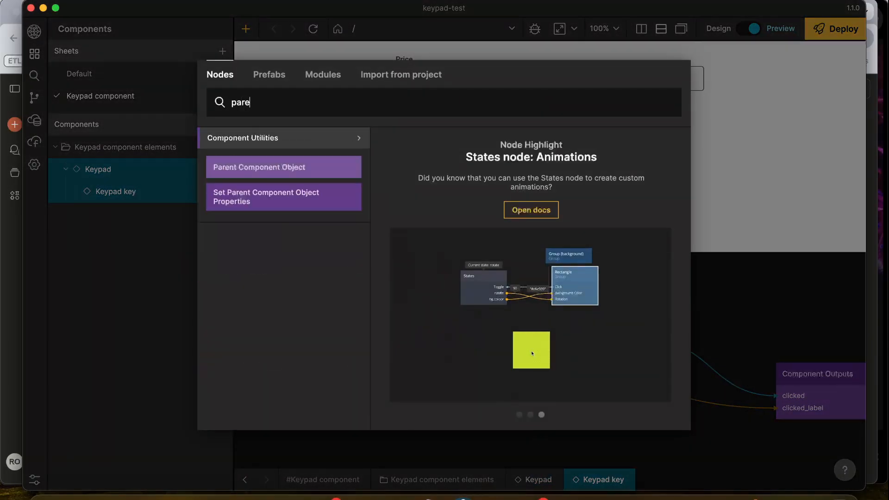
text(nt)
click(288, 166)
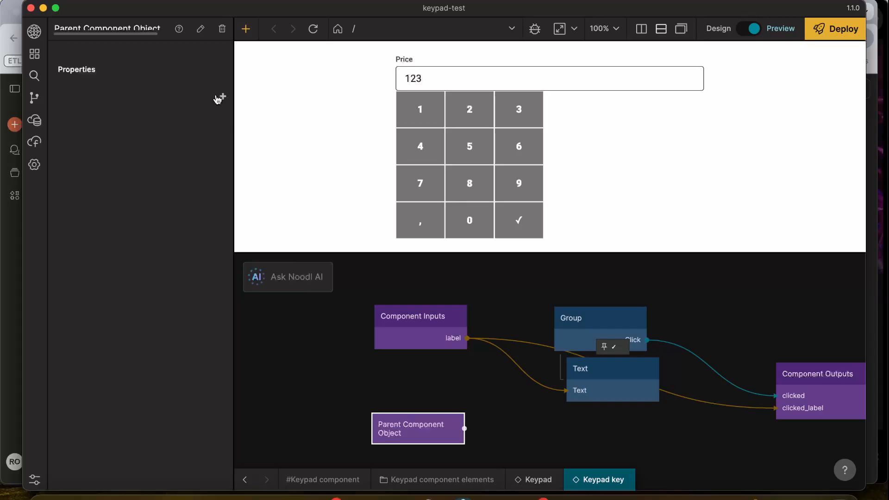
Add a decimal_mode property to the Parent Component Object node and move the node further away from the Group and Text nodes
click(219, 97)
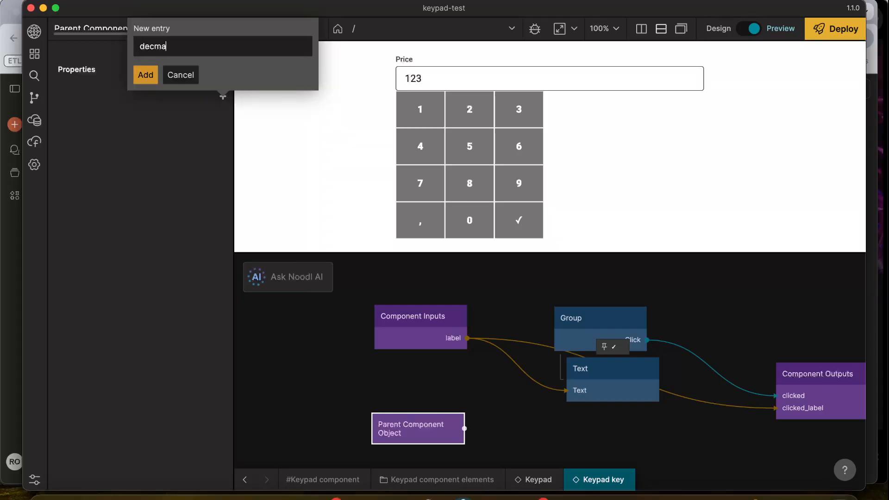
text(decimal_mode)
key(Return)
scroll(445, 393, right, 2)
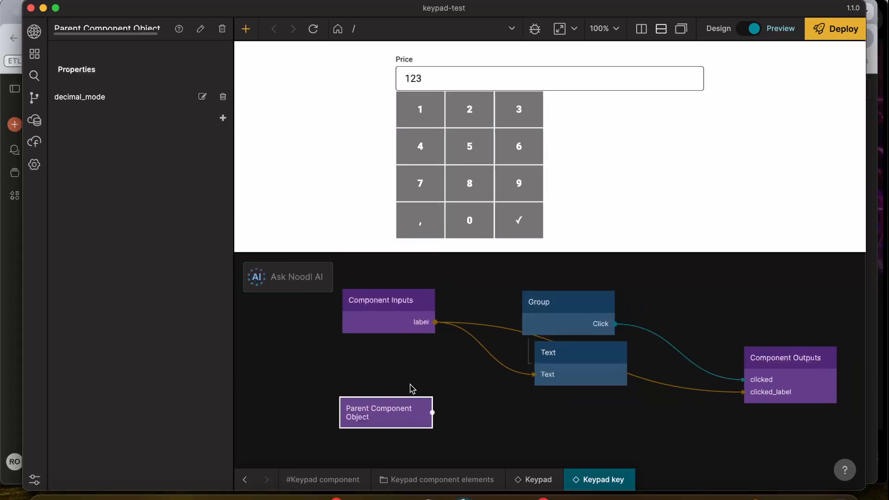
drag(402, 419, 353, 414)
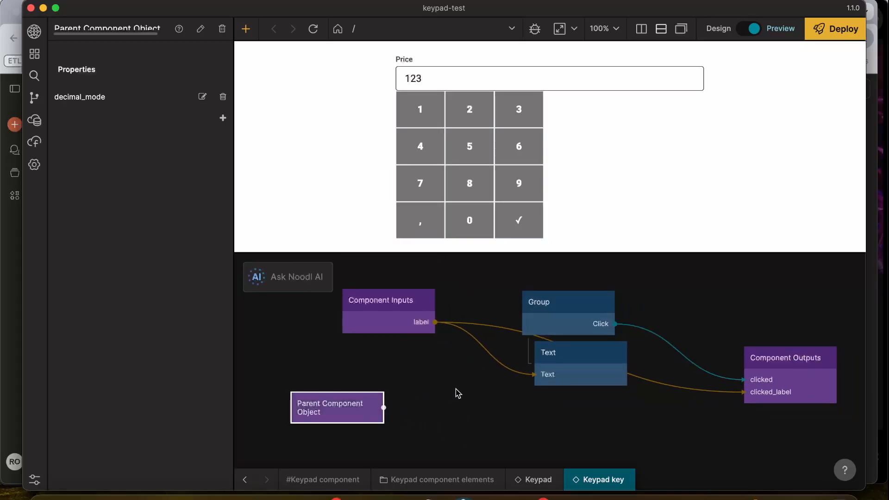
Add a States node below the Text node with two states, clickable and disabled
right_click(439, 415)
text(states)
key(Return)
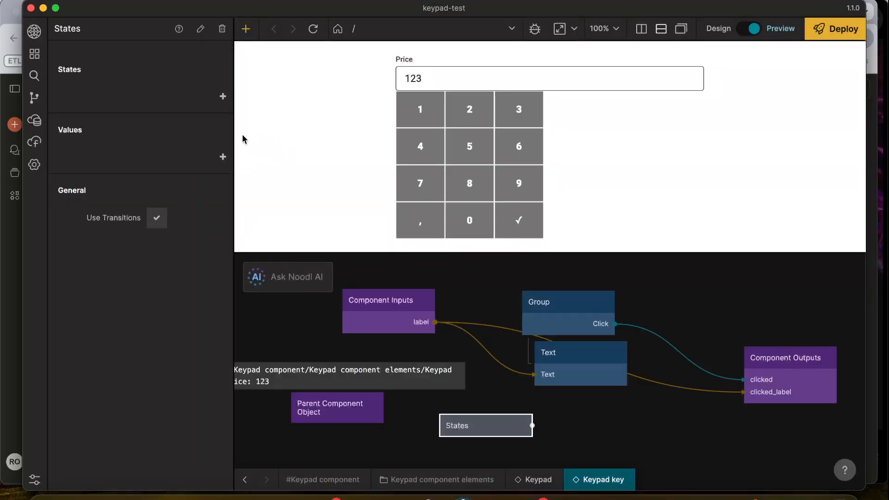
click(223, 96)
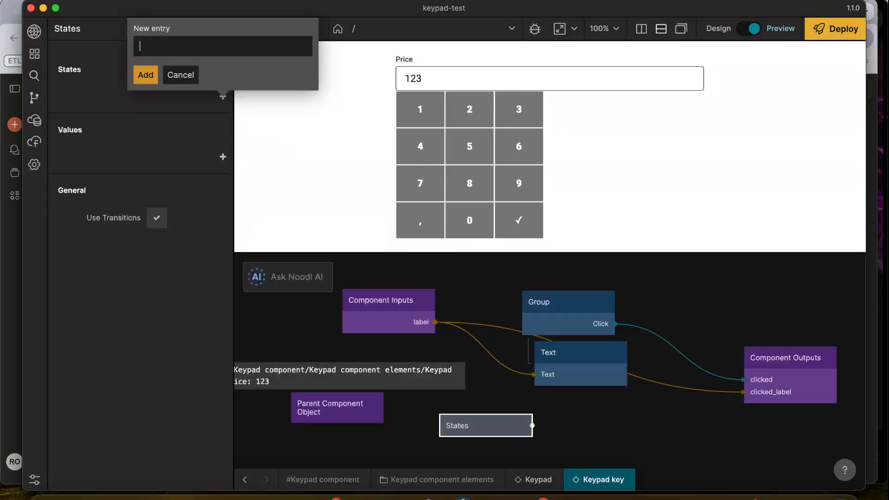
text(clik)
key(BackSpace)
text(ckable)
key(Return)
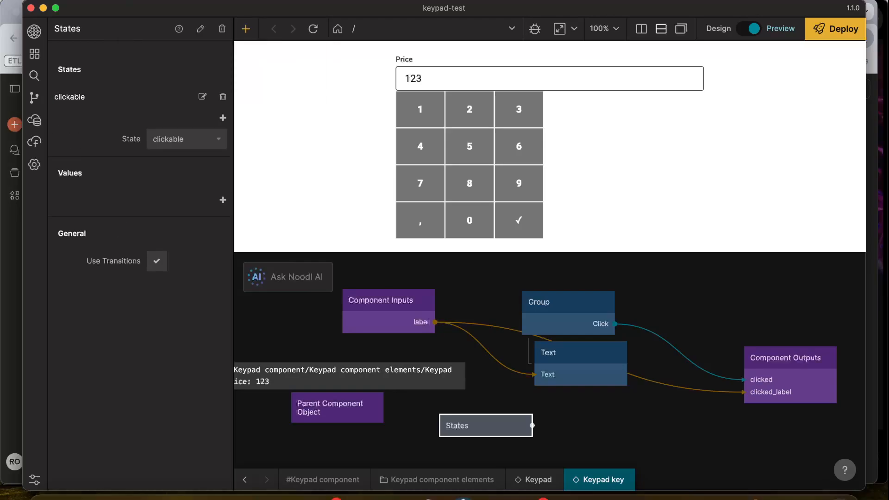
click(224, 118)
text(disabled)
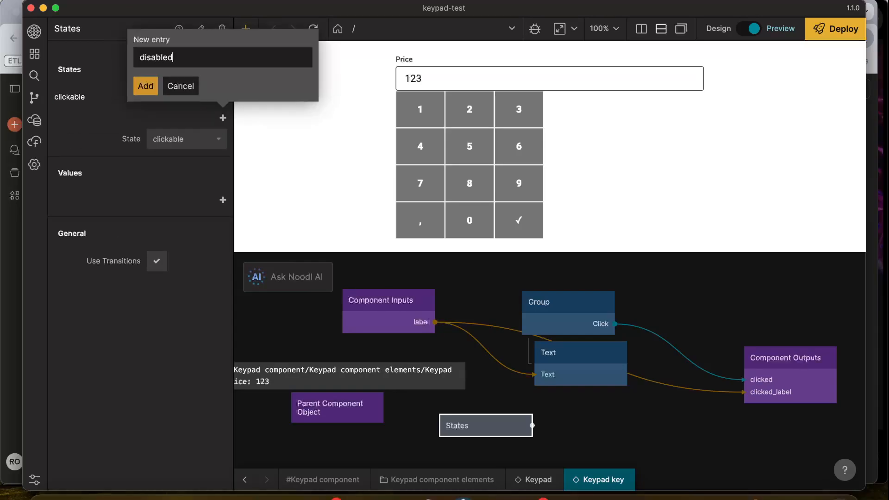
key(Return)
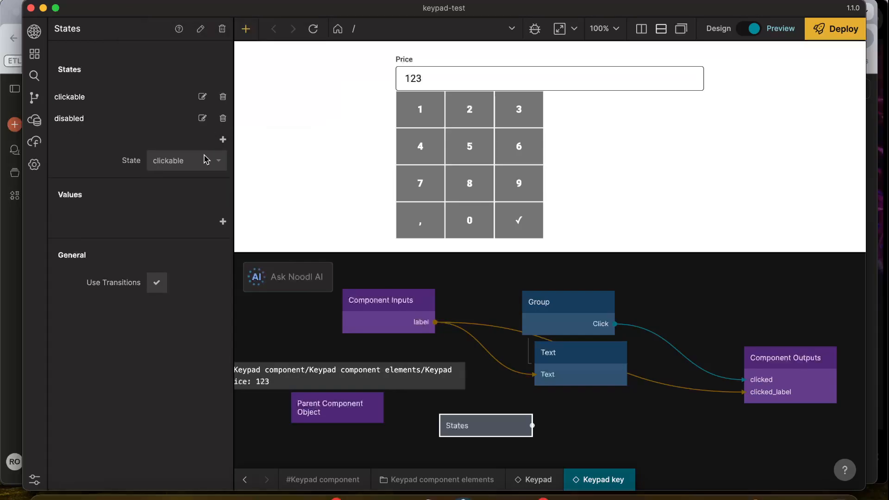
Add a background_colour value to the States node and set its type to Color
click(223, 222)
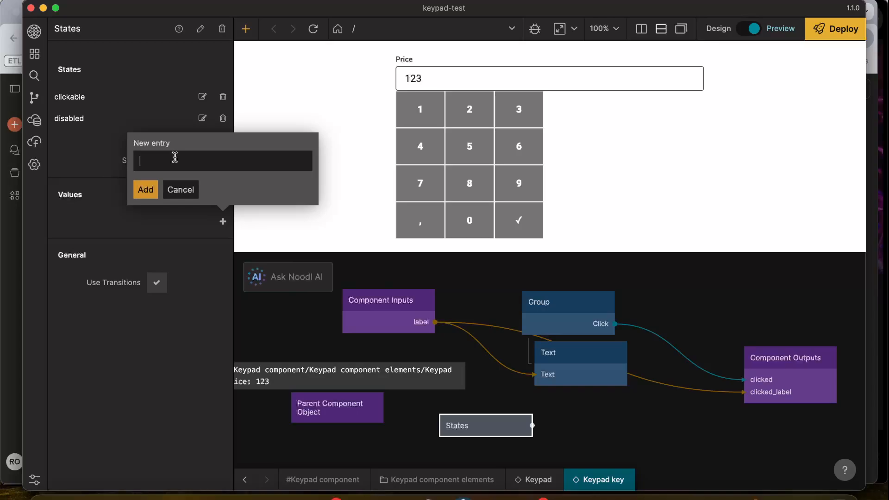
click(176, 189)
click(223, 222)
text(background_col)
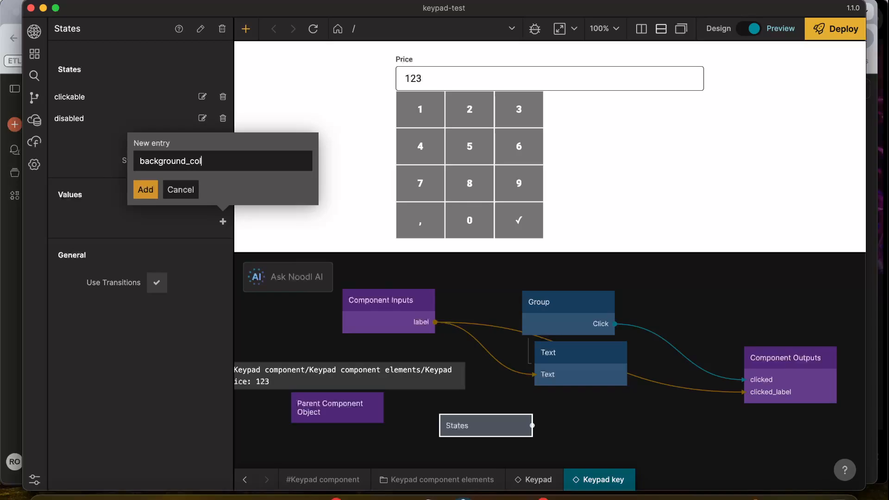
text(our)
key(Return)
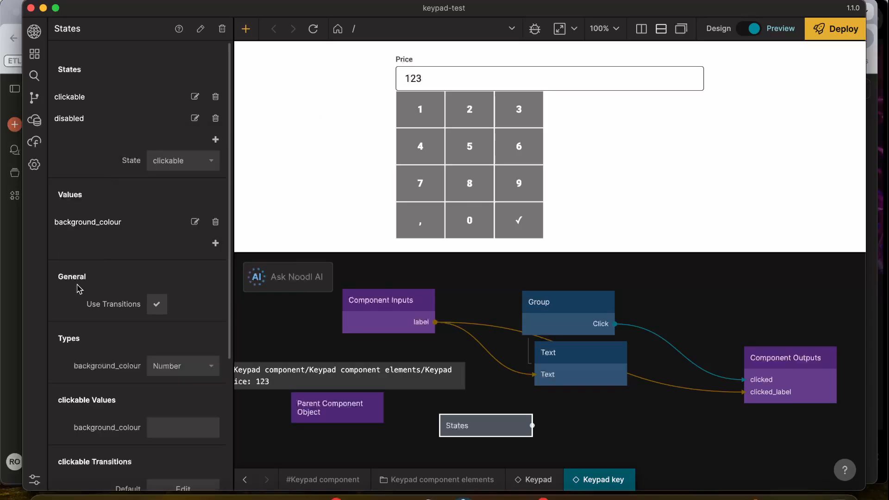
click(156, 302)
scroll(167, 258, down, 5)
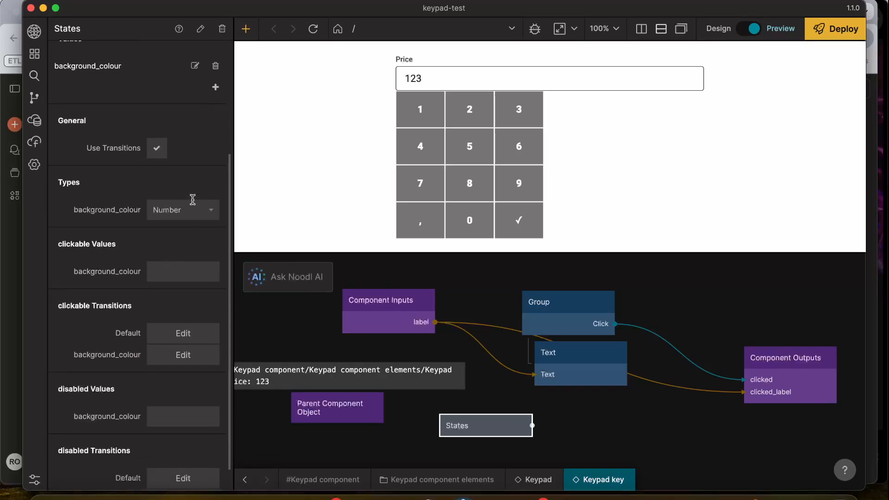
click(183, 212)
click(169, 286)
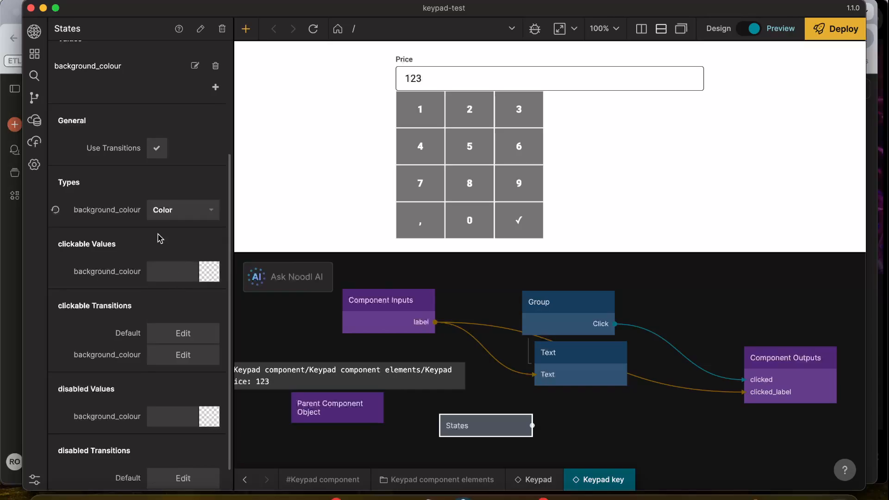
Set the clickable state's background_colour to Grey - 700
scroll(157, 232, down, 1)
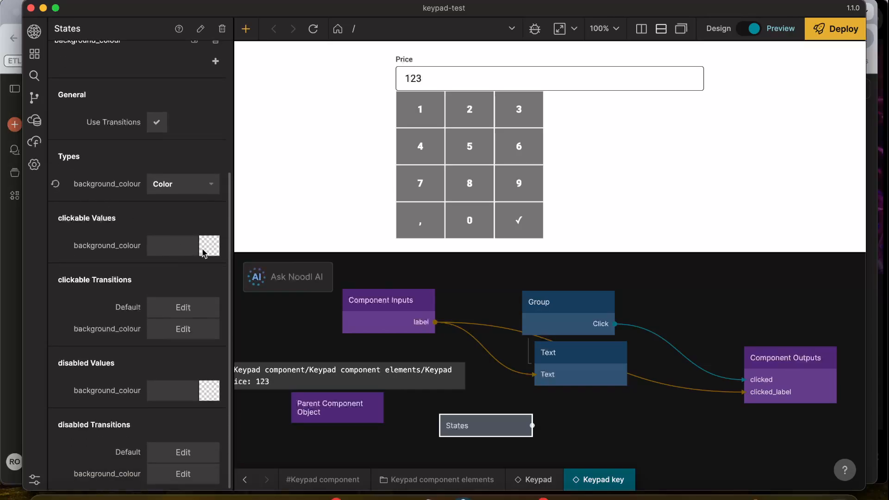
click(182, 251)
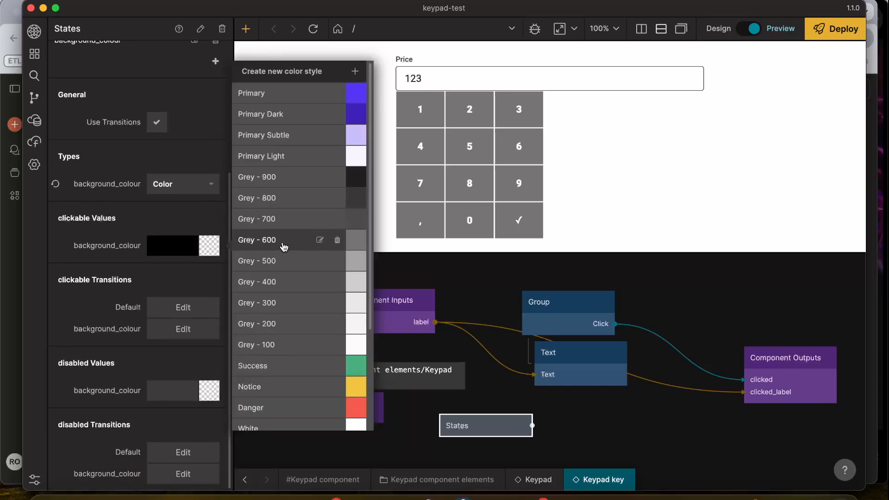
click(283, 220)
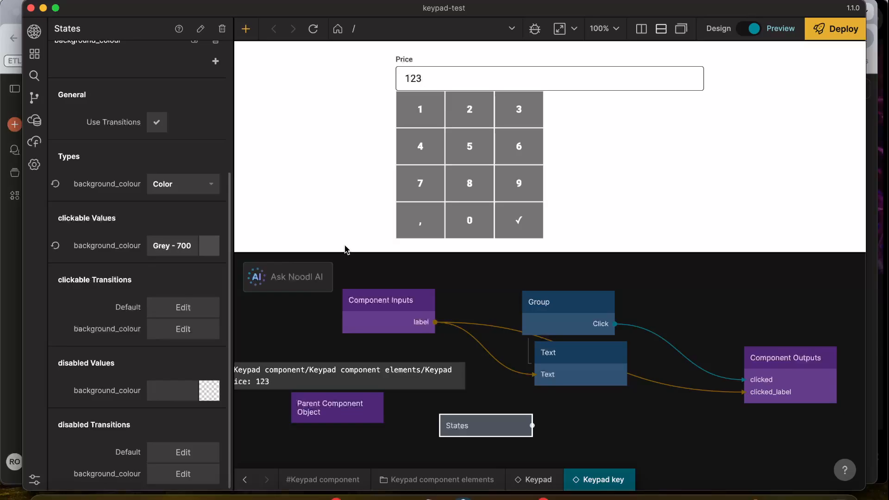
Check the Group's background color and set the States node's clickable background_colour to Grey - 600 to match
click(554, 306)
scroll(130, 291, down, 10)
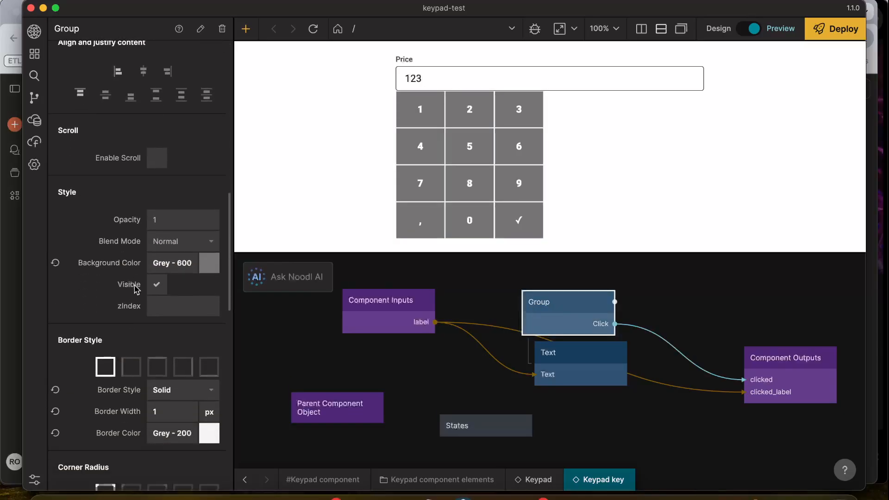
click(492, 429)
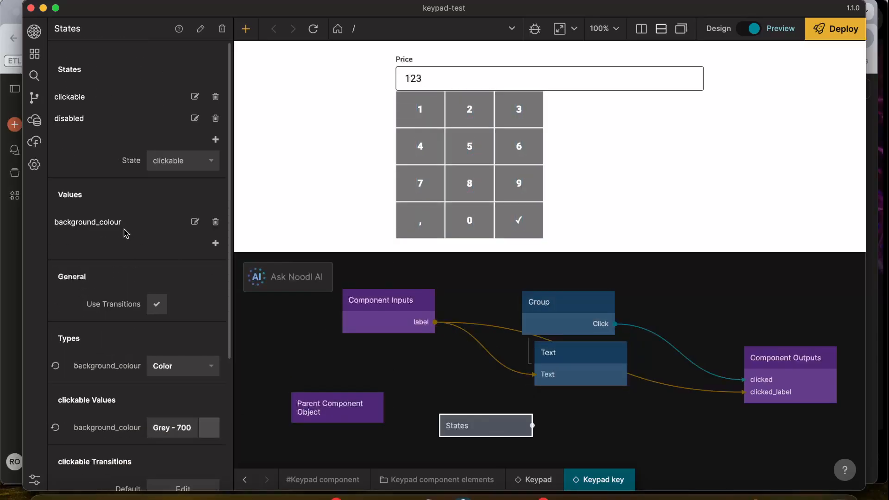
scroll(125, 234, down, 4)
click(172, 255)
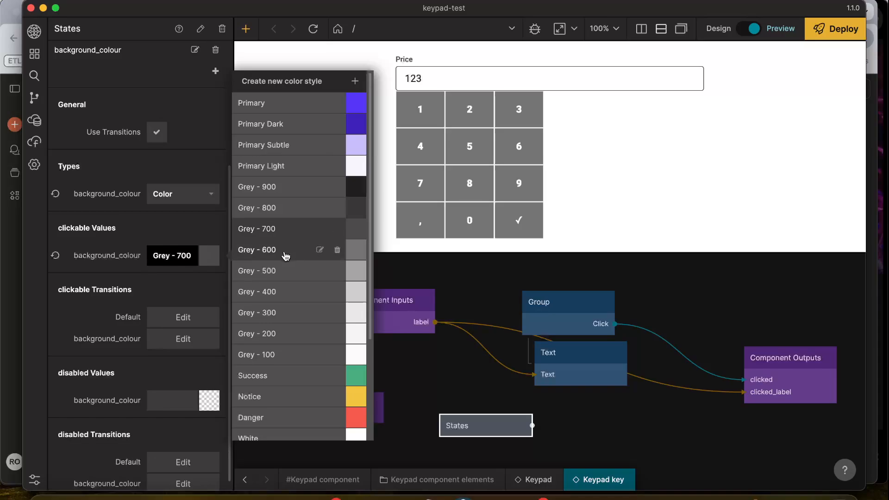
click(286, 256)
Set the disabled state's background_colour to Grey - 400
scroll(123, 282, down, 1)
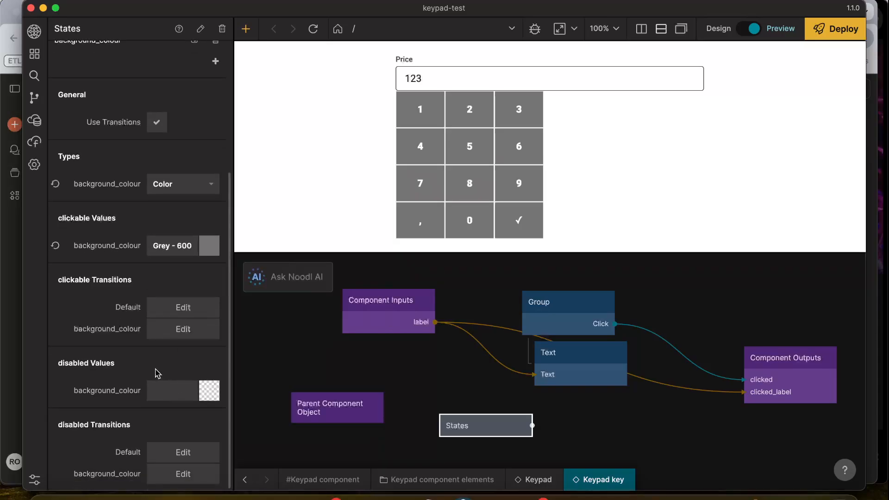
click(174, 390)
scroll(308, 295, down, 1)
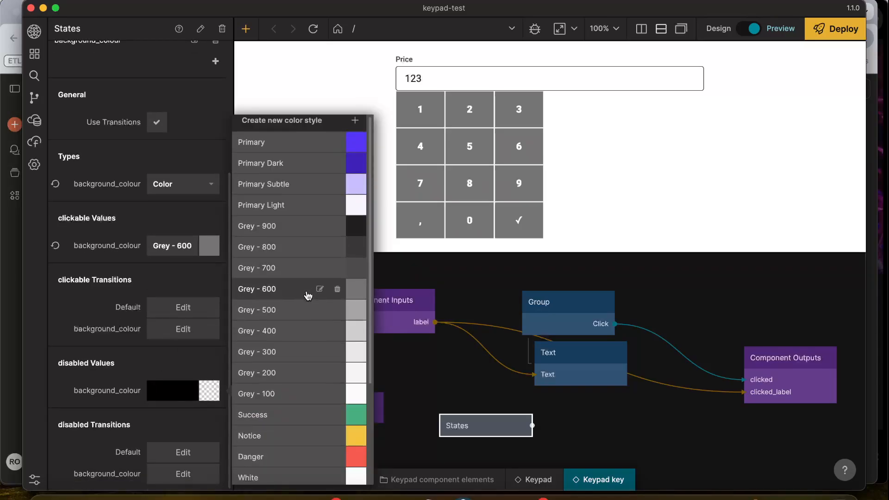
scroll(308, 295, down, 2)
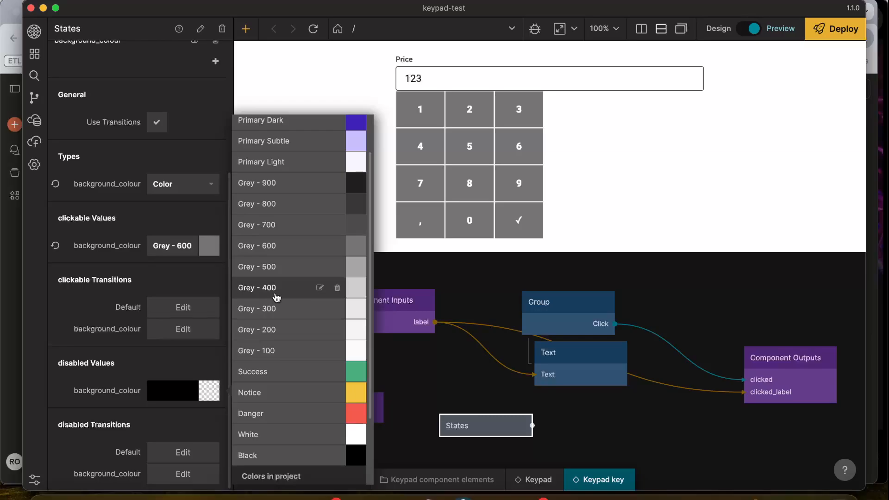
click(277, 296)
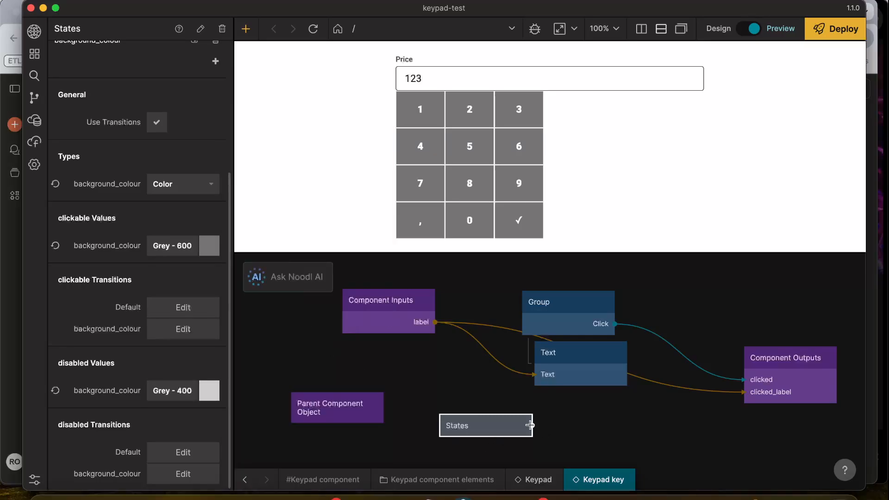
Connect the States node's background_colour to the Group's Background Color and shift the States node slightly
drag(532, 426, 548, 315)
click(369, 352)
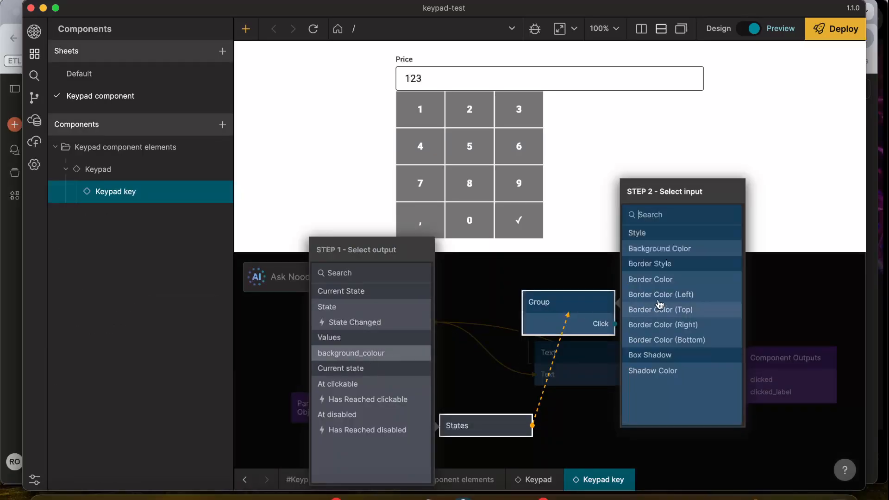
click(673, 258)
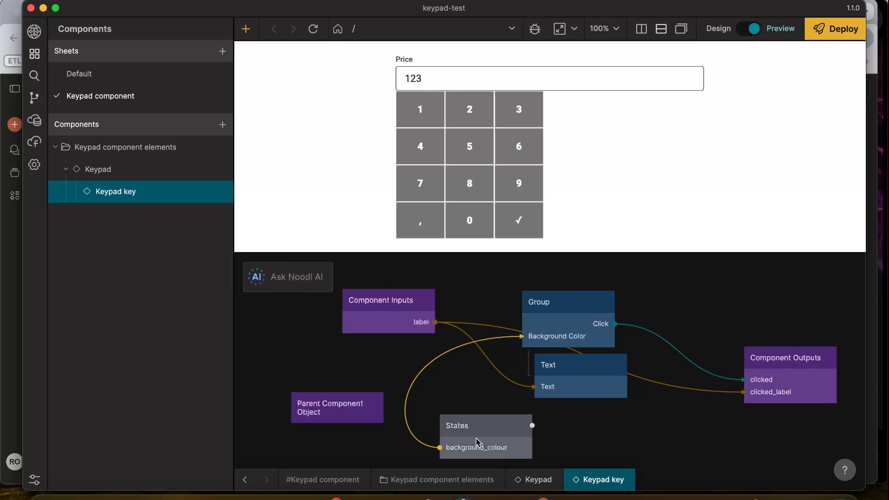
drag(487, 441, 477, 434)
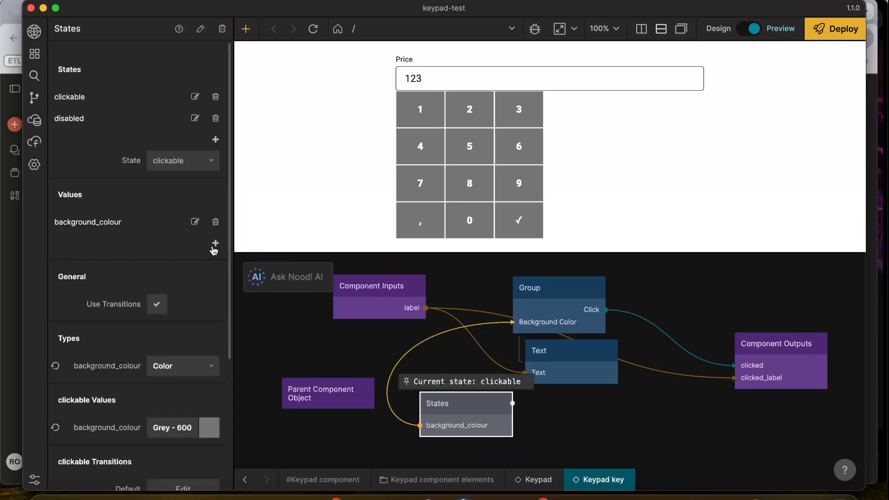
Add an Expression node below the Parent Component Object node with the expression decimal_mode
click(369, 397)
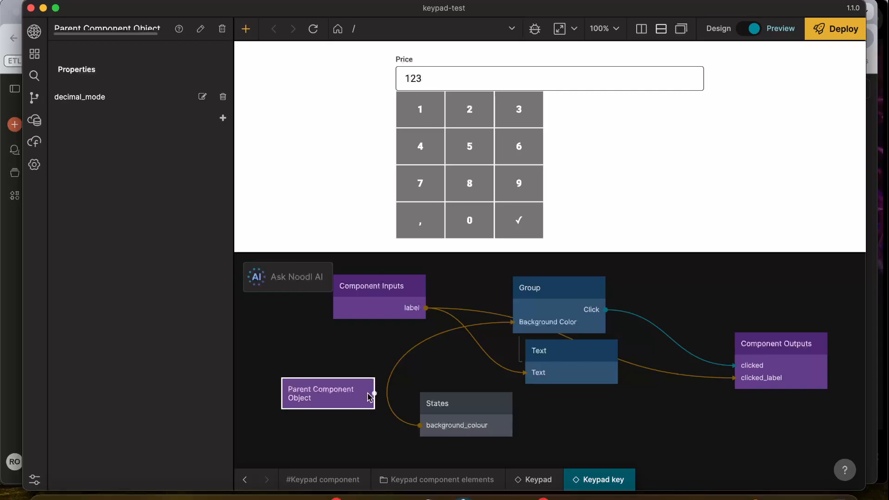
scroll(375, 394, left, 3)
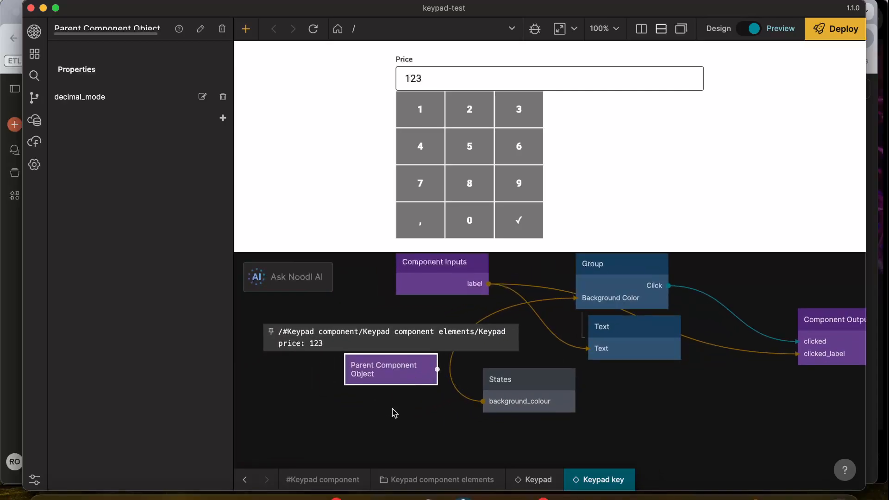
right_click(478, 450)
text(exp)
key(Return)
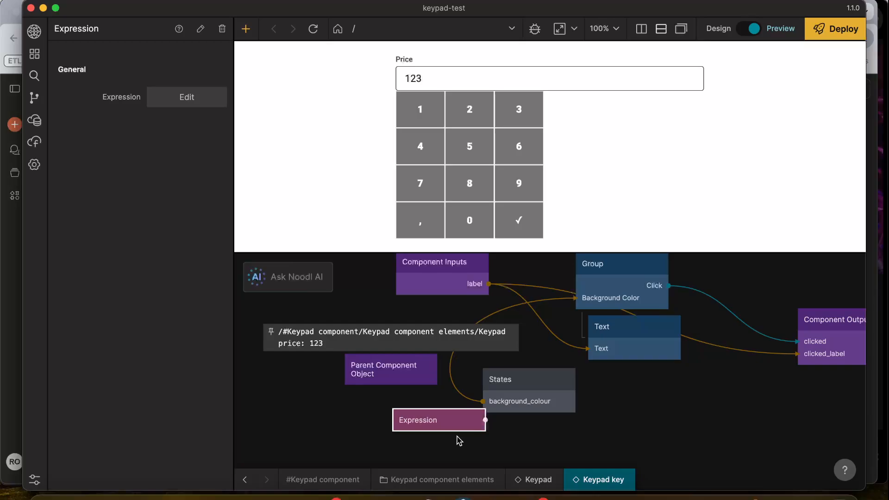
click(185, 96)
text(deci)
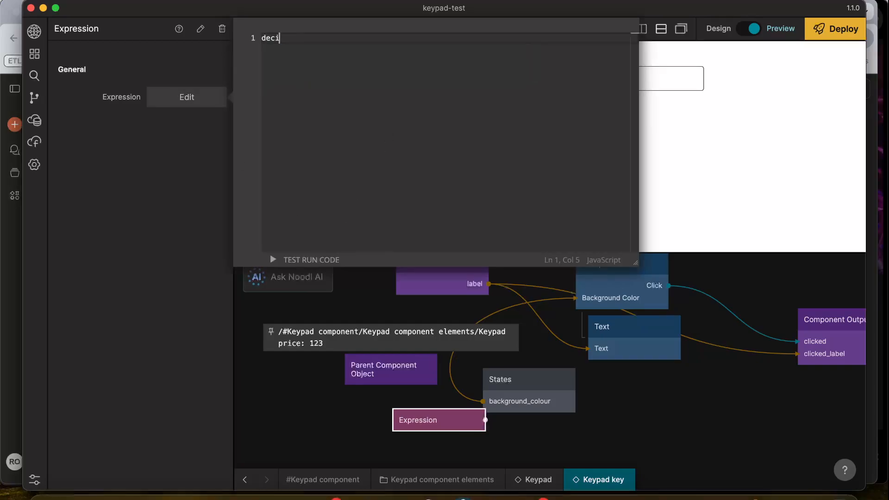
text(mal_mode)
click(669, 376)
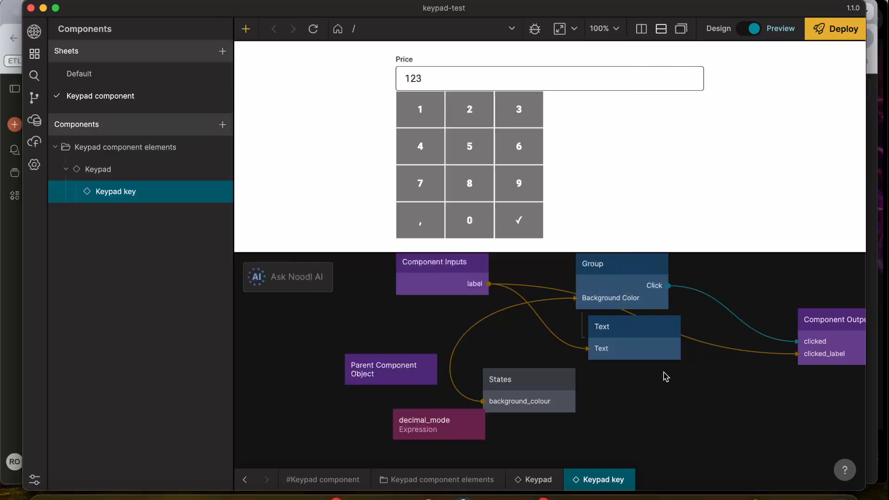
Place the Expression node under Parent Component Object and connect that object's decimal_mode to the expression's decimal_mode parameter
drag(431, 415, 380, 416)
drag(436, 369, 389, 422)
click(287, 352)
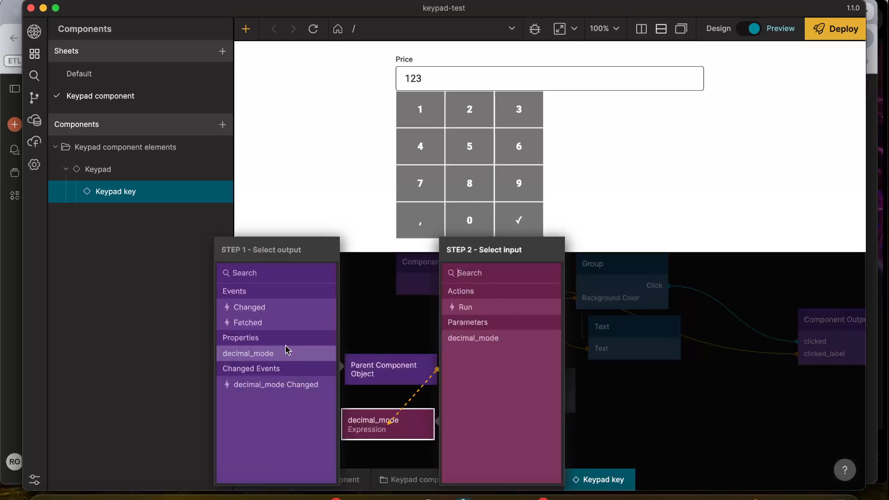
click(486, 340)
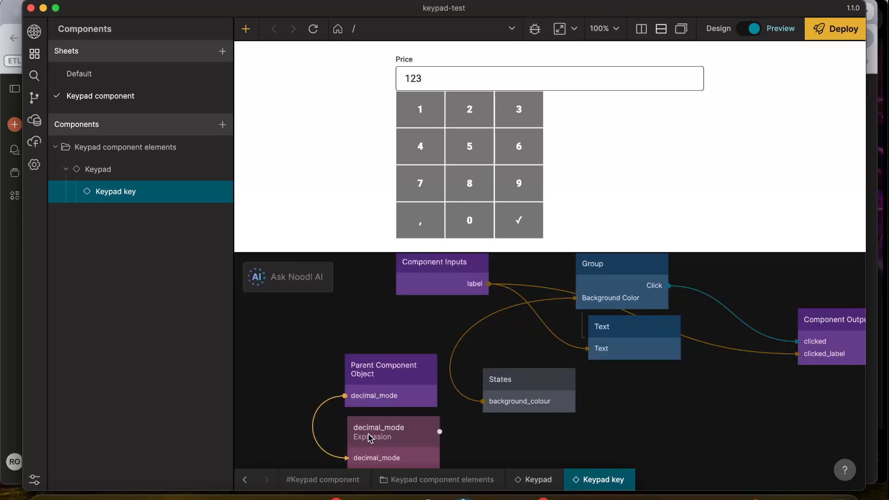
Extend the Expression node's expression to decimal_mode && label === ","
scroll(482, 404, down, 4)
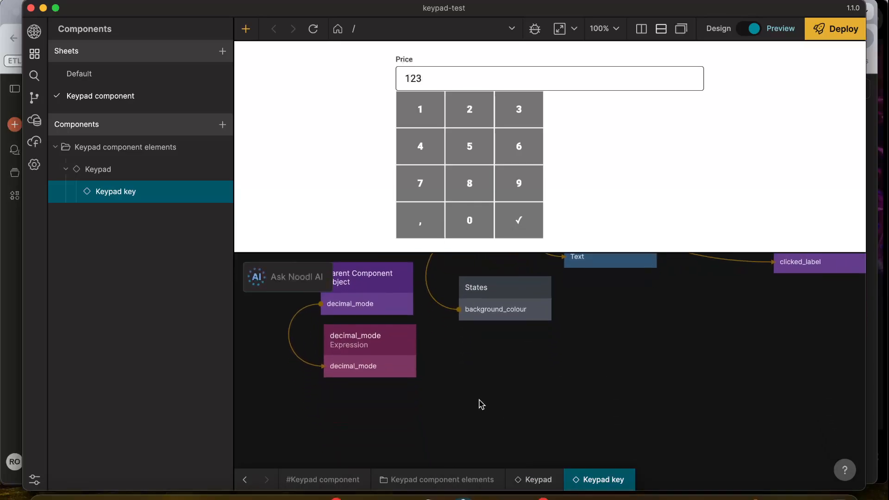
click(355, 350)
click(181, 97)
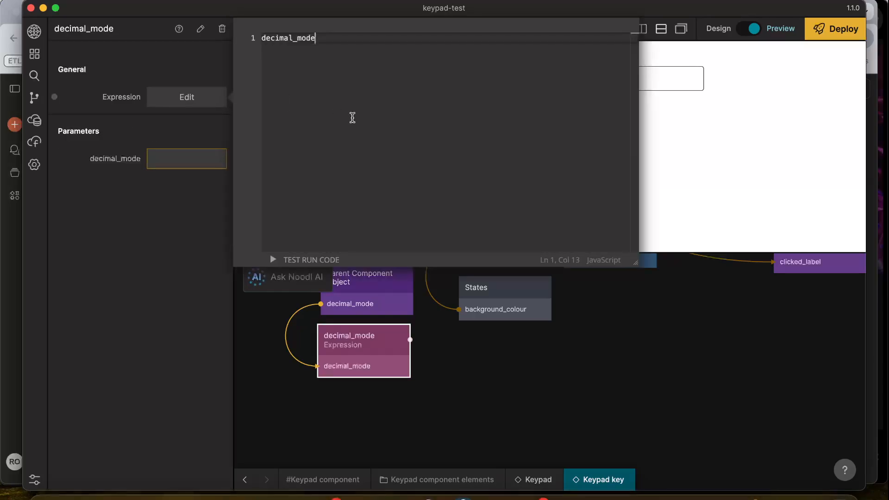
text(&)
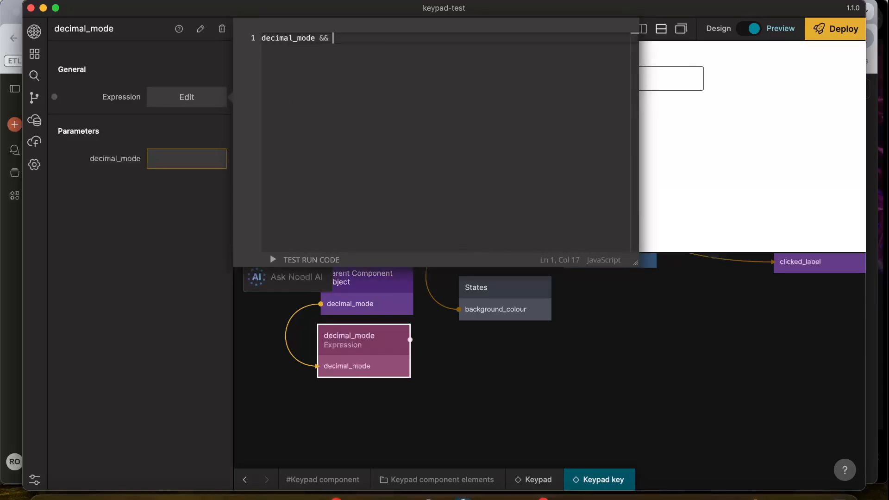
text(& label === ",)
click(465, 373)
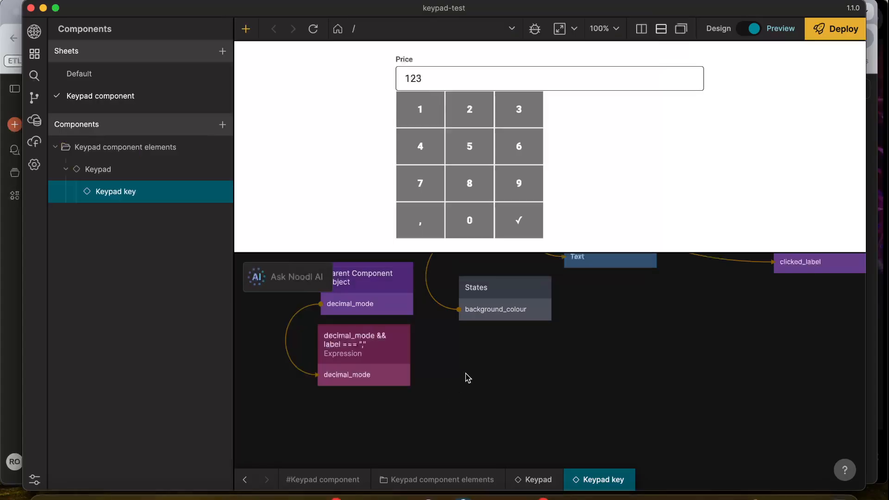
scroll(465, 373, up, 2)
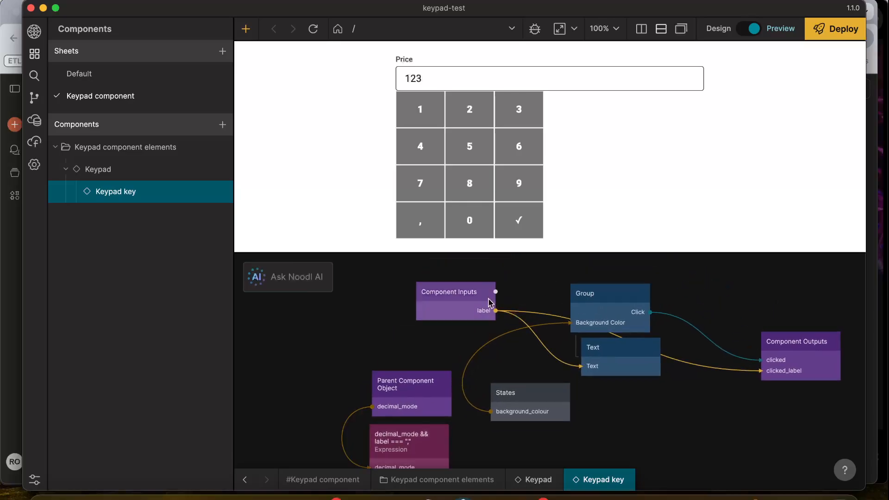
Connect the label output of Component Inputs to the label parameter of the decimal_mode expression
drag(495, 293, 409, 448)
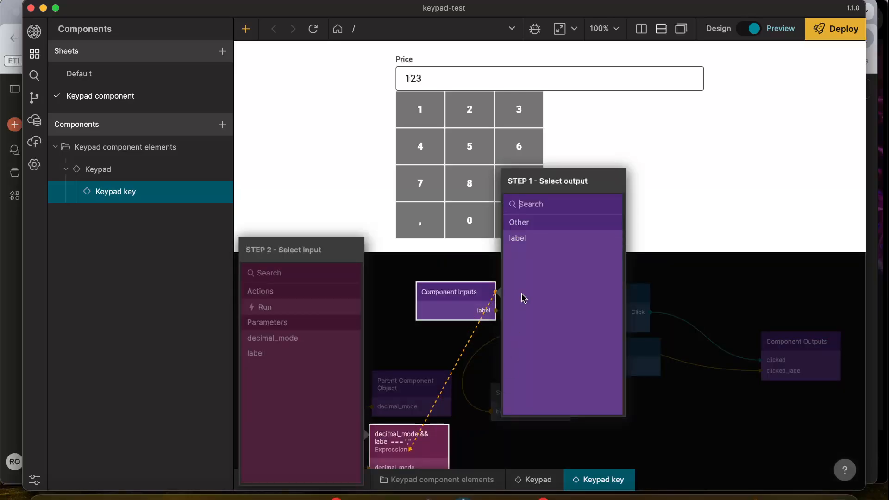
click(532, 240)
click(297, 360)
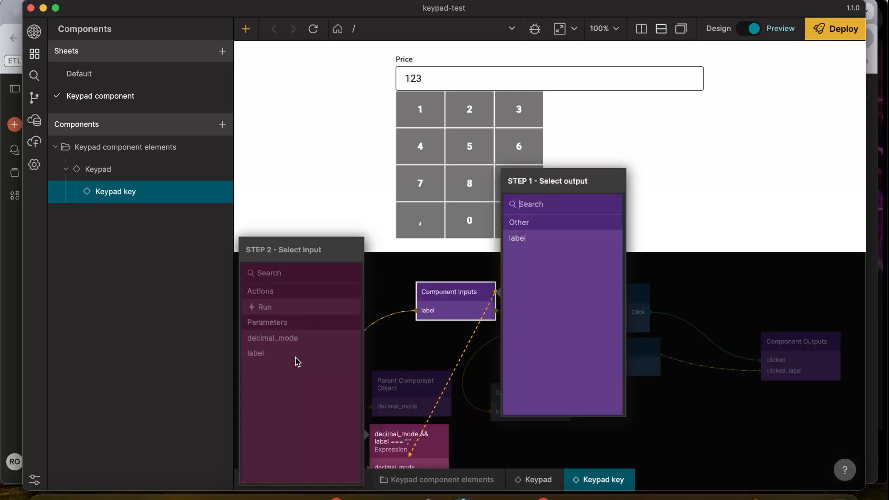
click(441, 355)
Connect the decimal_mode expression's On True signal to the States node's To disabled input
scroll(440, 353, down, 2)
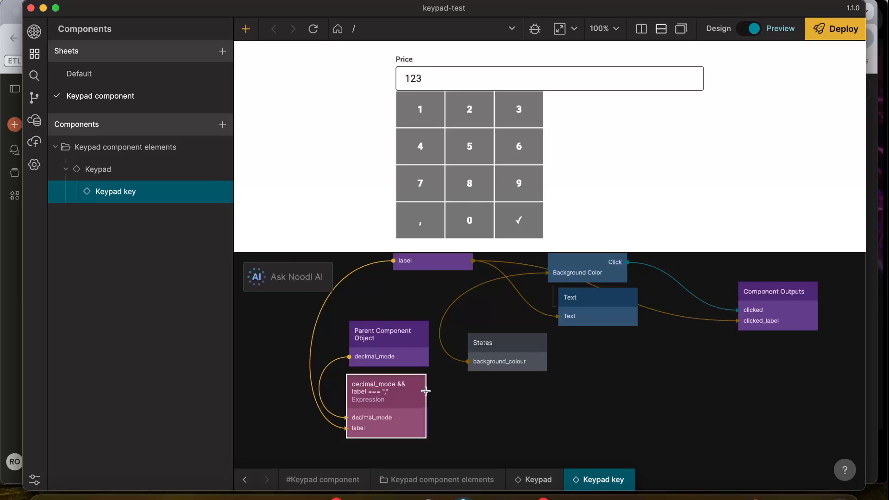
drag(426, 392, 509, 359)
click(253, 307)
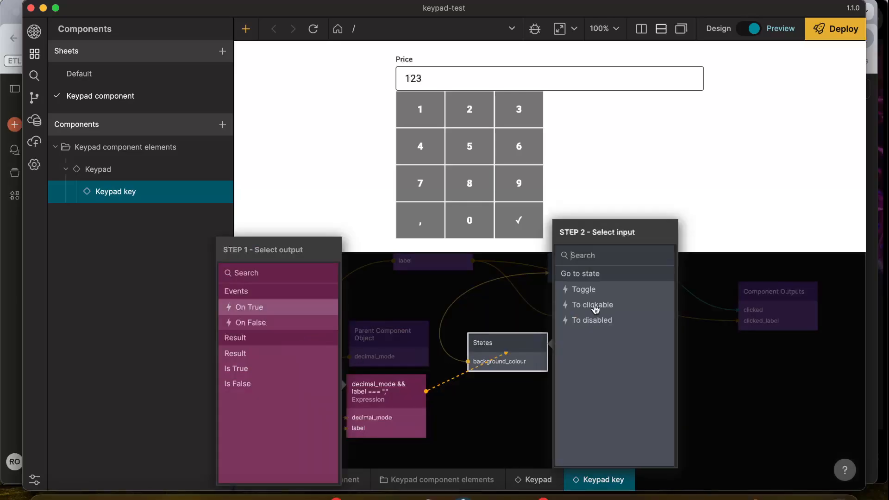
click(596, 320)
click(477, 424)
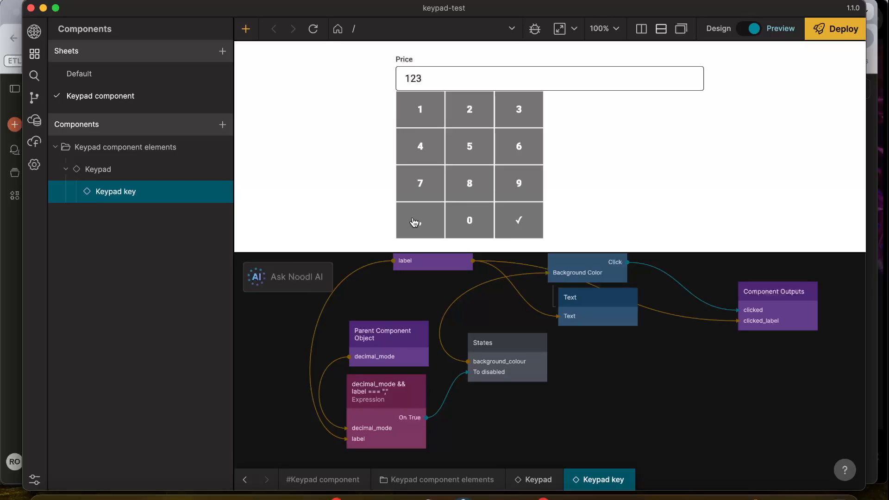
Delete the connection between the Group's Click and the clicked input of Component Outputs
scroll(495, 372, up, 3)
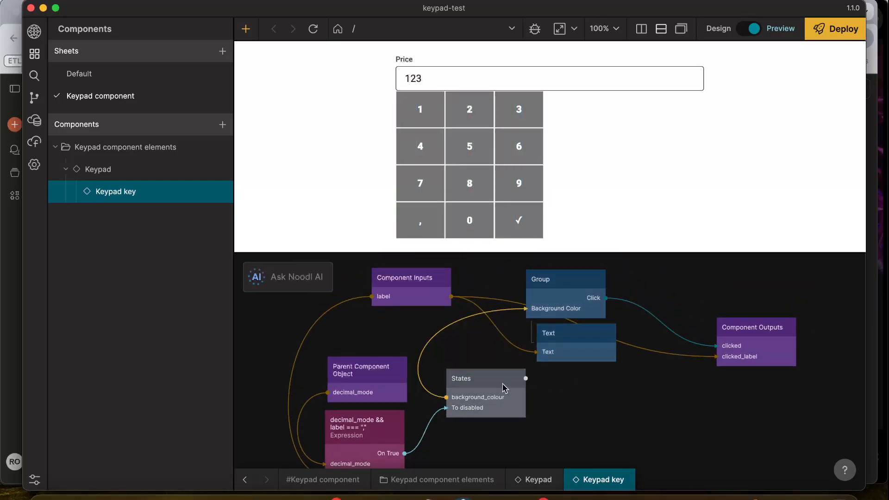
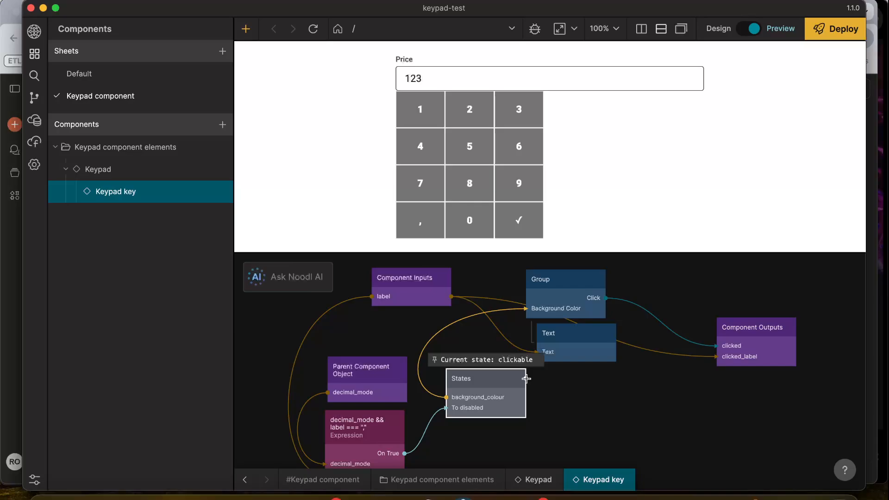
mouse_move(658, 321)
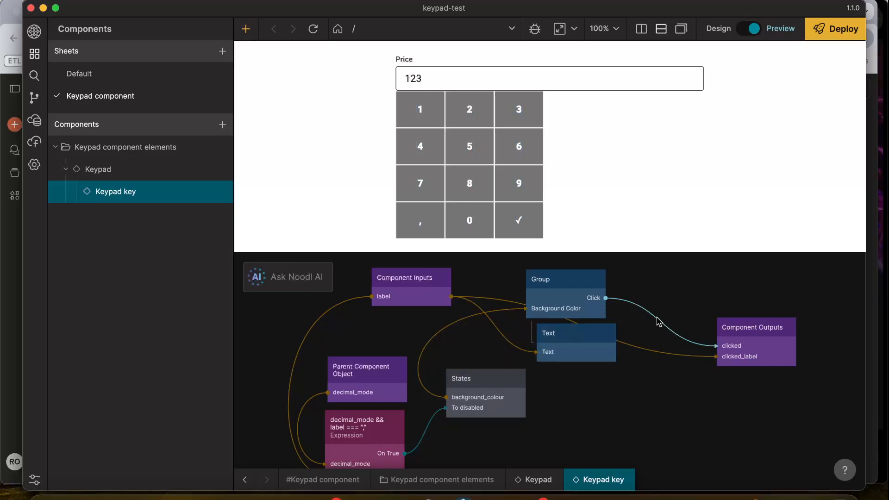
key(Delete)
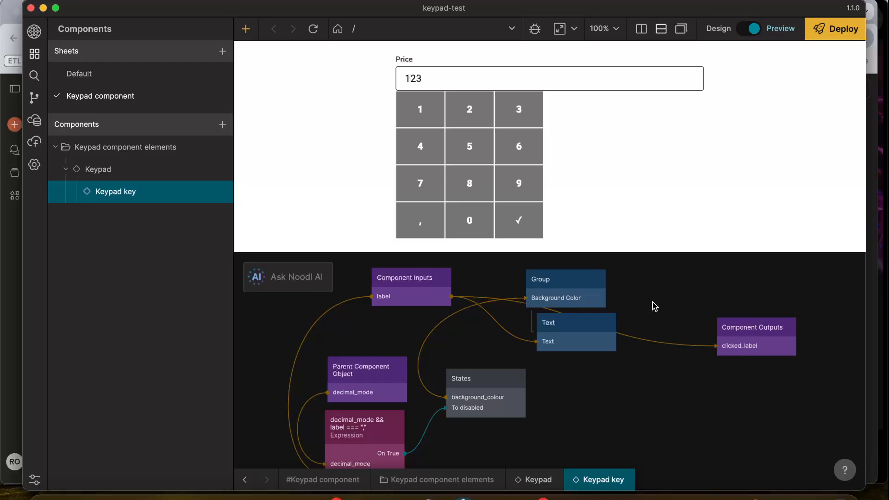
Add an Expression node between the Group and Component Outputs with the expression state === "clickable"
right_click(654, 306)
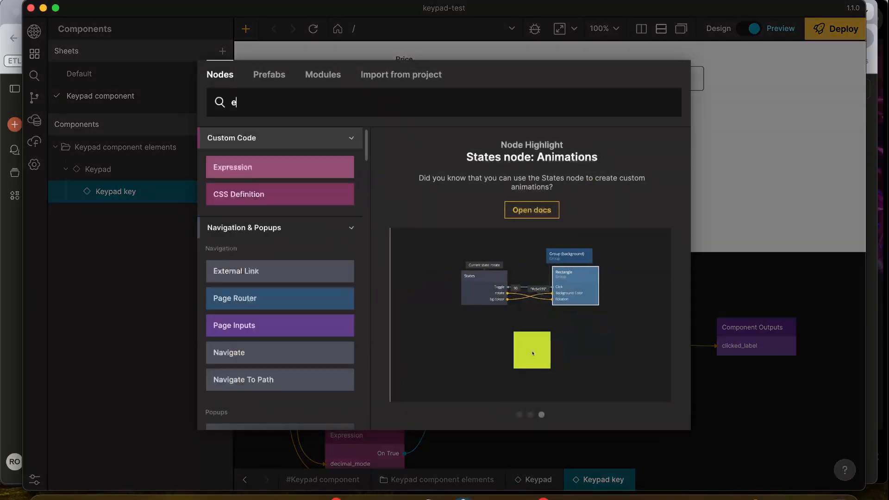
key(Return)
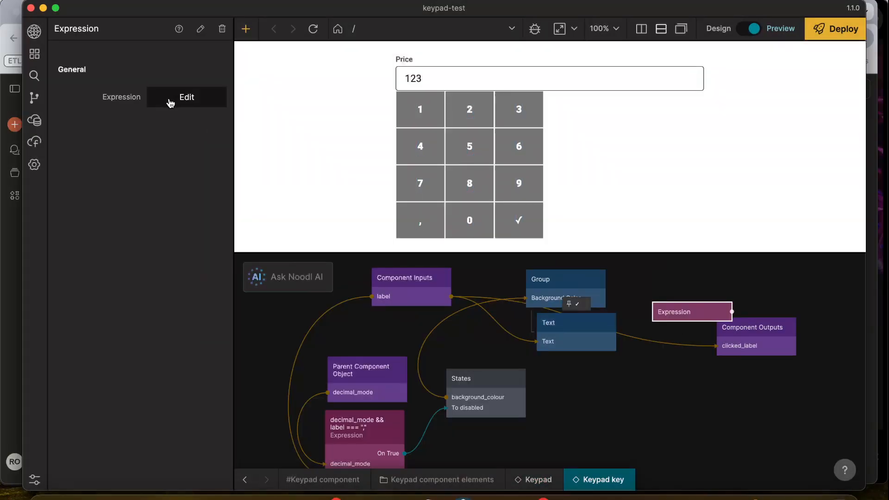
click(171, 99)
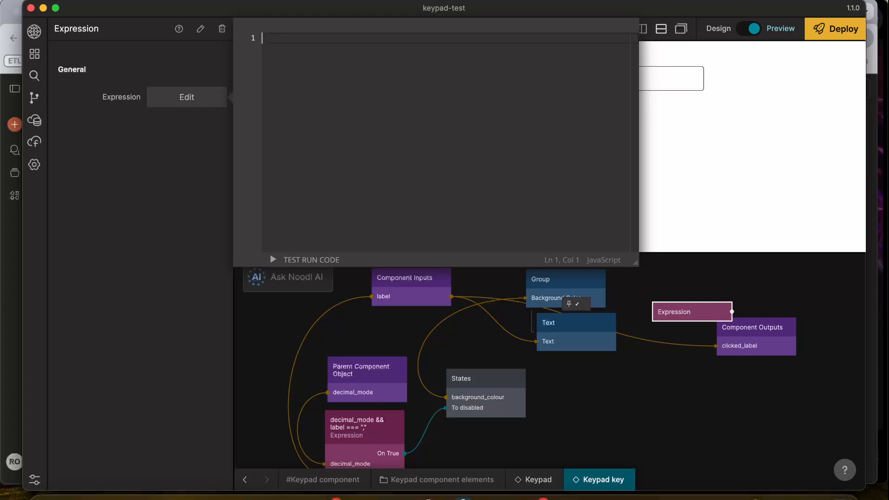
text(state === "clickable)
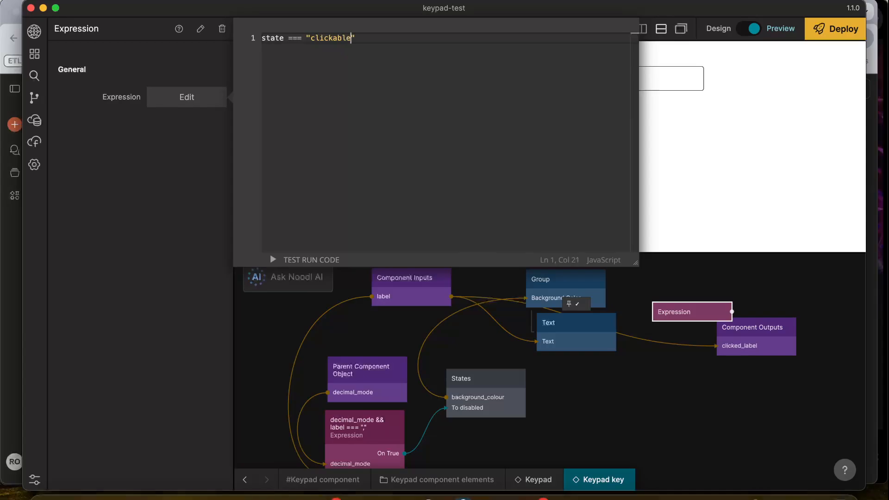
click(679, 426)
Connect the States node's State to the clickable expression's state parameter, and the Group's Click to that expression's Run
drag(524, 378, 673, 311)
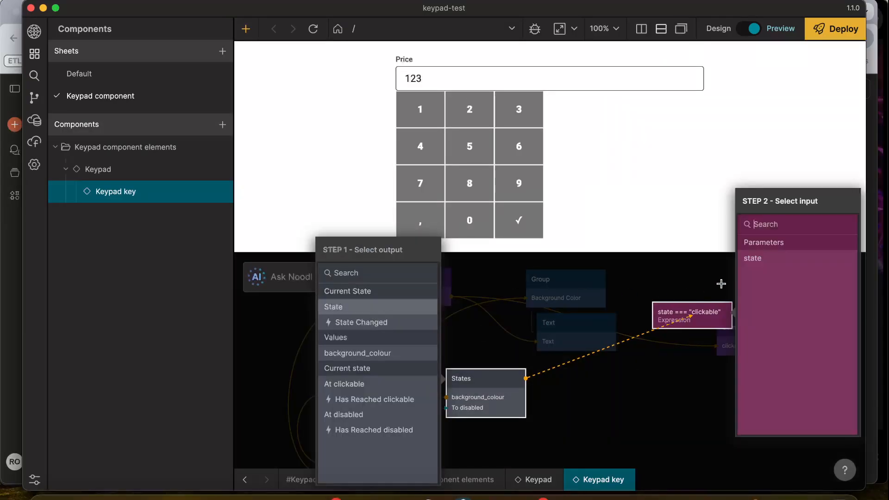
click(754, 258)
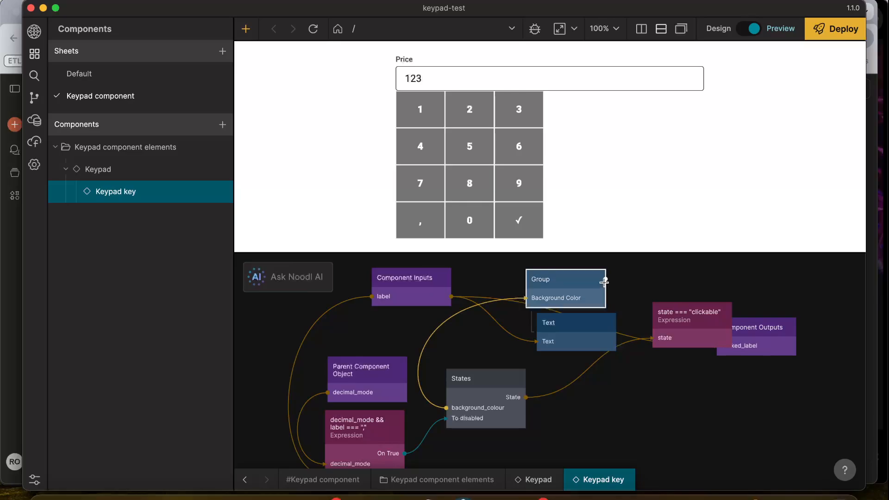
drag(604, 281, 690, 323)
click(423, 225)
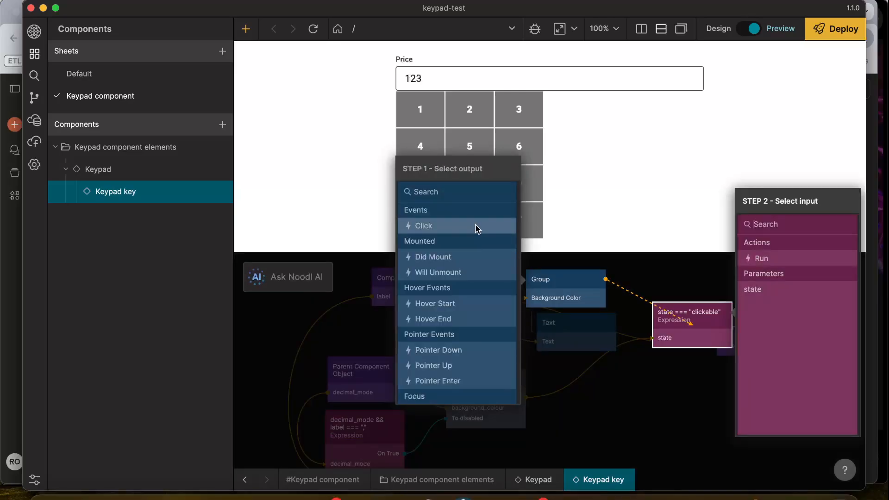
click(795, 265)
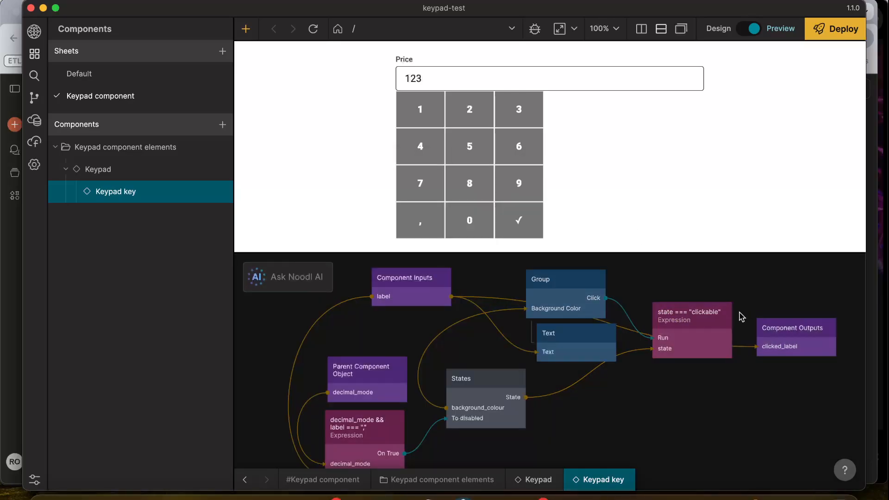
Connect the clickable expression's On True signal to clicked on Component Outputs
drag(733, 315, 794, 344)
click(569, 261)
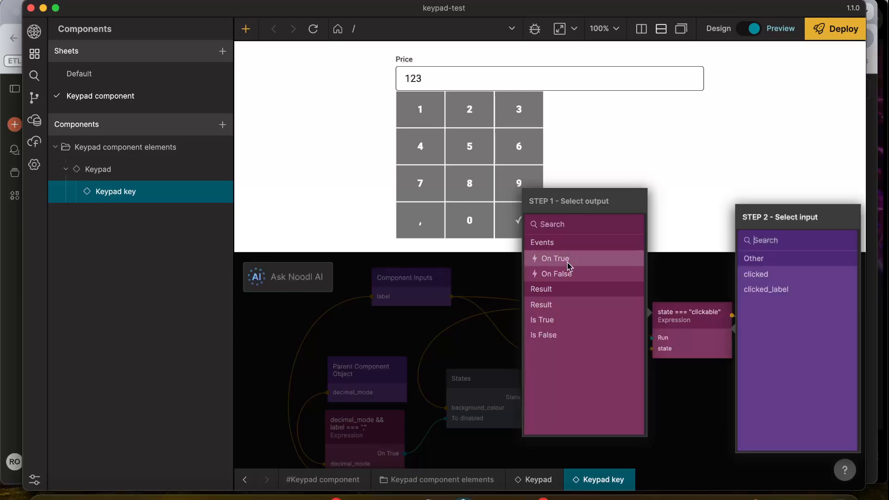
click(789, 277)
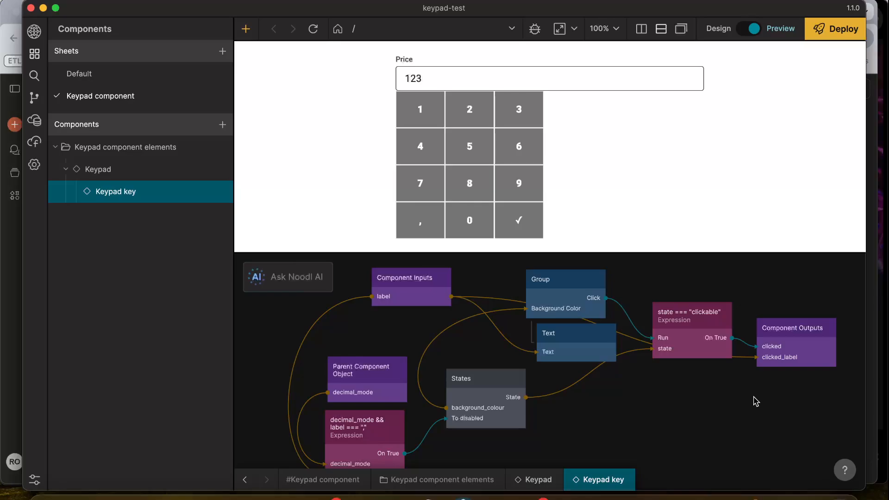
Open the Keypad component and examine its comma expression, Concatenate Numbers function and Decimal mode switch
scroll(591, 418, down, 1)
scroll(592, 418, left, 1)
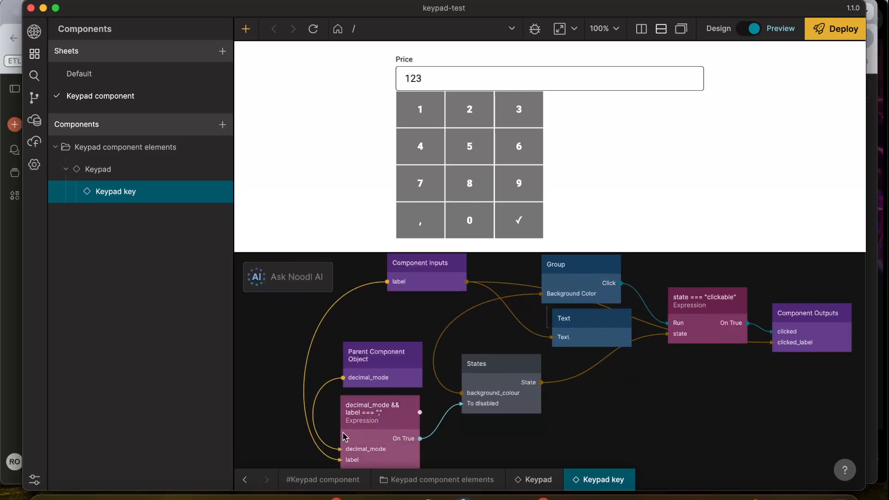
click(244, 480)
scroll(578, 419, right, 5)
scroll(579, 418, down, 1)
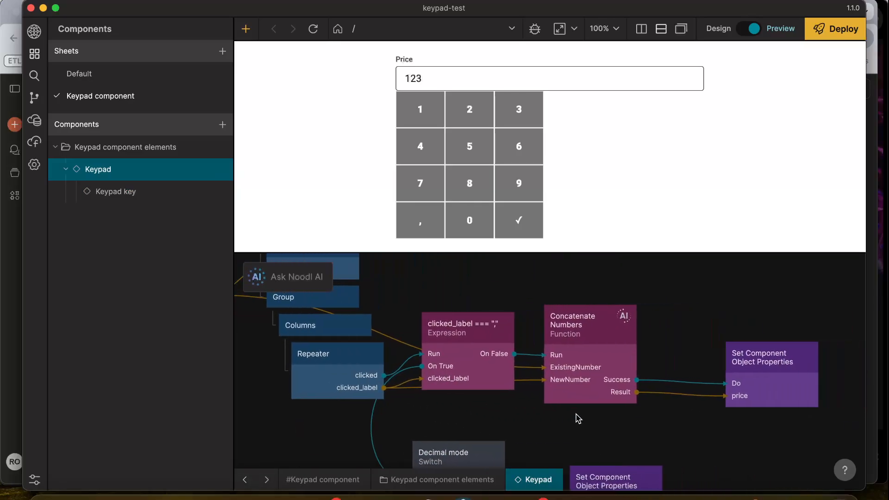
scroll(578, 418, down, 4)
scroll(578, 419, left, 6)
scroll(554, 405, up, 2)
scroll(553, 405, right, 2)
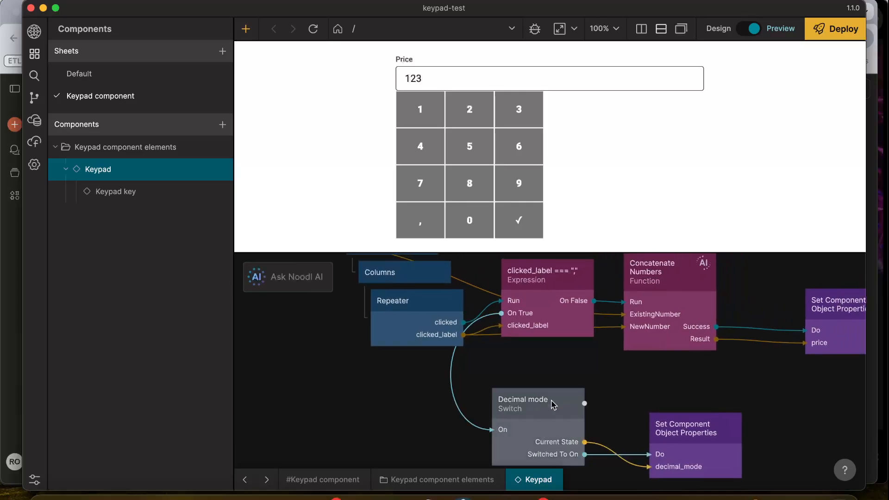
scroll(586, 373, left, 4)
scroll(586, 373, up, 1)
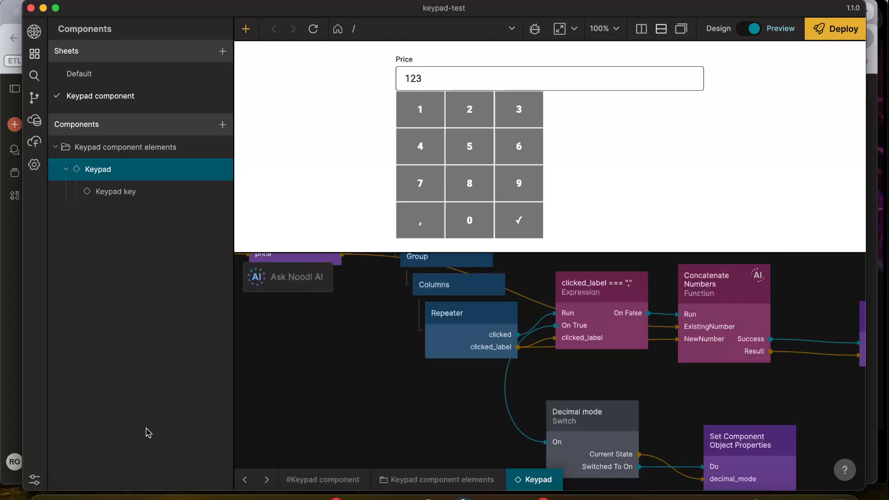
Switch to the Claude chat in Chrome and begin a reply with "Can you please now make a second function."
click(116, 494)
scroll(567, 264, down, 5)
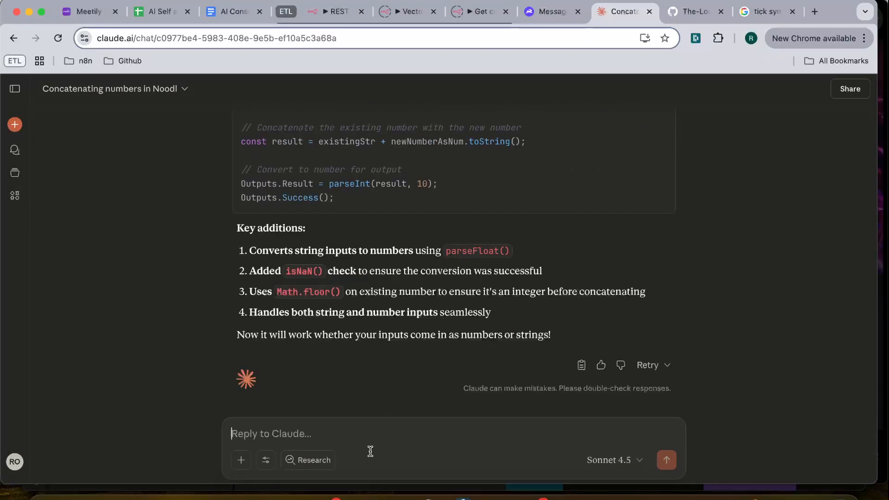
text(Can you please now m)
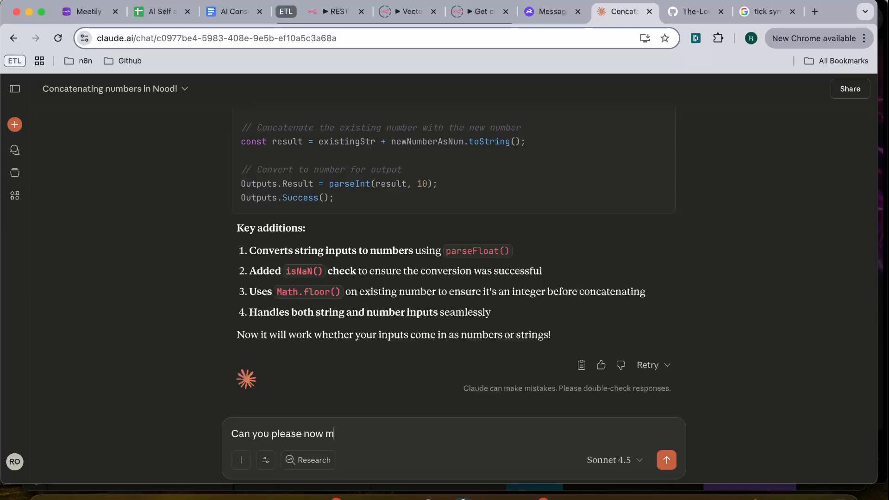
text(ake a second function. )
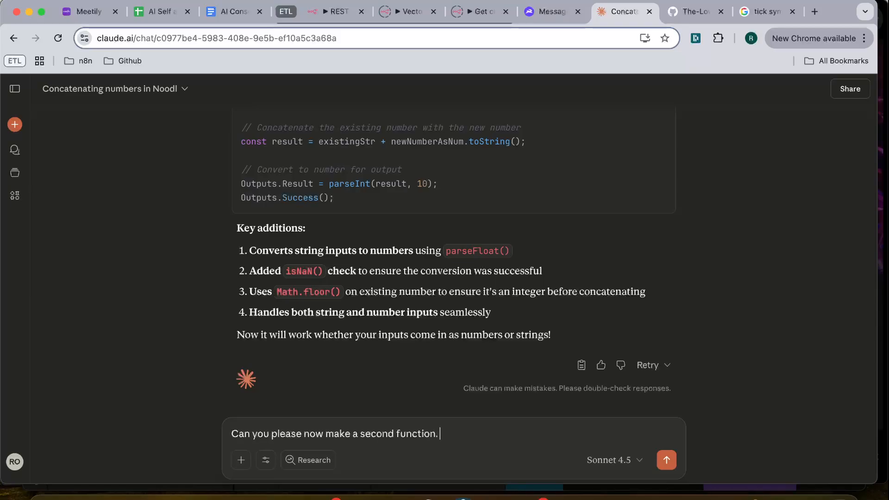
Continue the reply with "Same concept, but this time the user is adding decimal numbers. Take these examples:" followed by a blank line
text(Same conc)
key(BackSpace)
key(BackSpace)
key(BackSpace)
key(BackSpace)
text(concept, but this time)
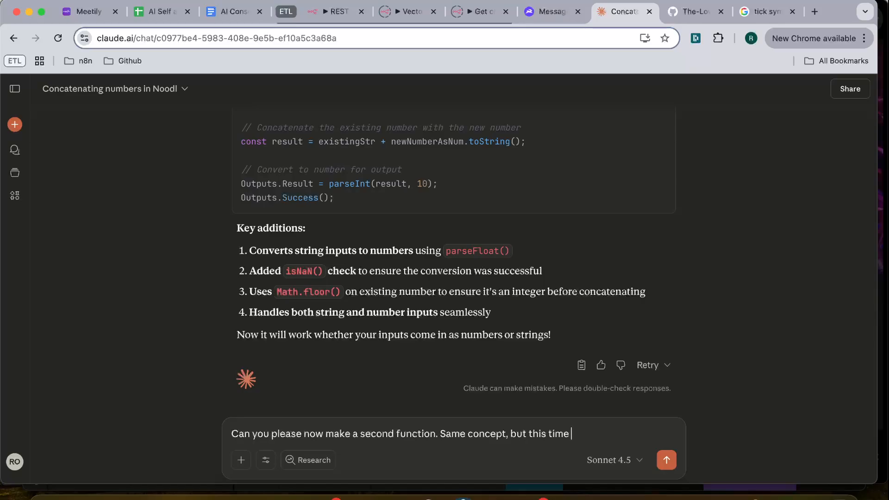
text( o)
key(BackSpace)
text(weer is adding )
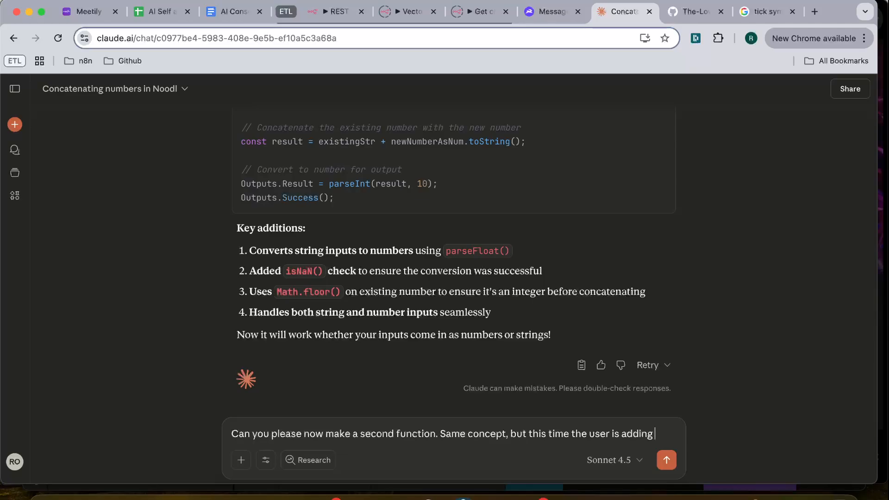
text(decimal n)
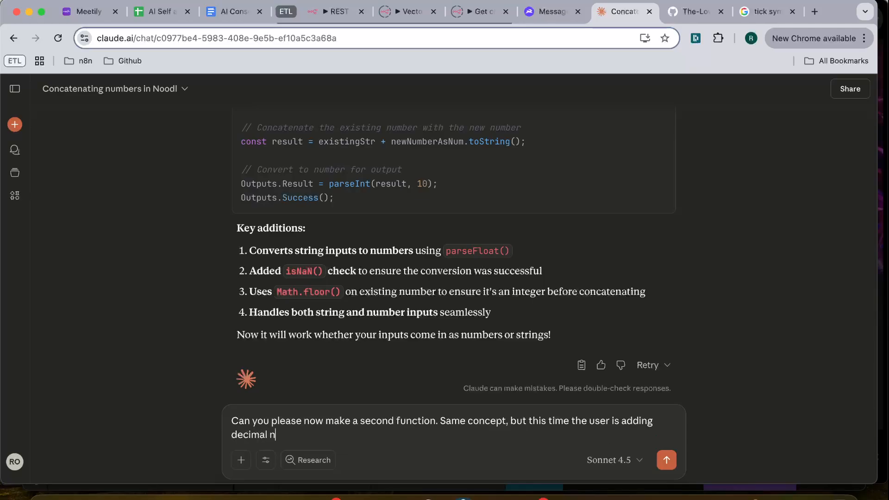
text(umbers. Take these example)
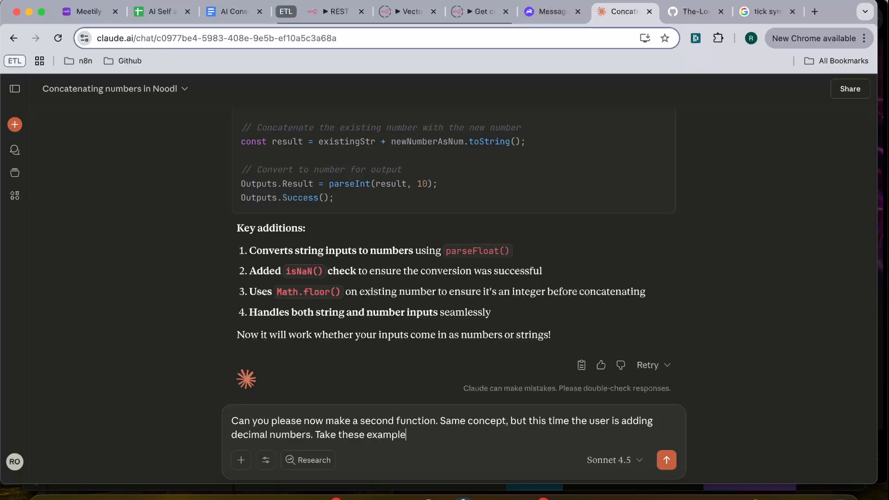
text(s:)
key(shift+Return)
key(shift+Return)
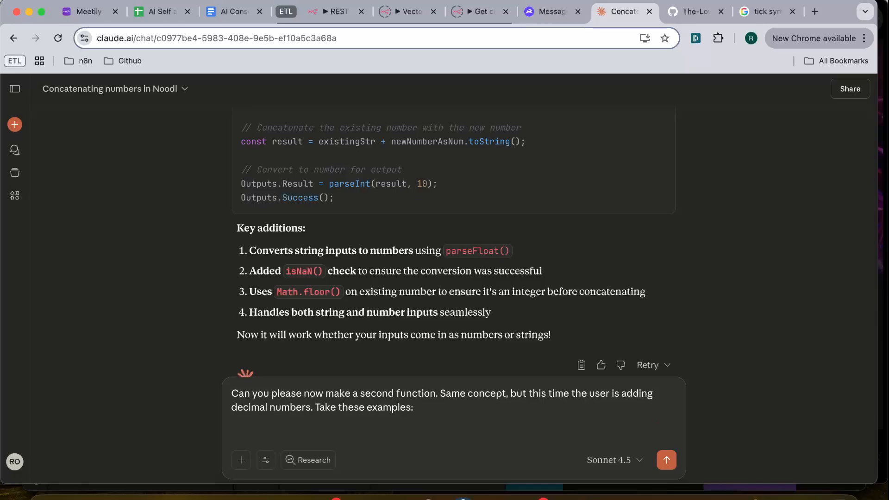
Add the example "Current number is 12, new number is 3, output is 12,3 (european decimal comma)" to the reply
text(Current number is 12)
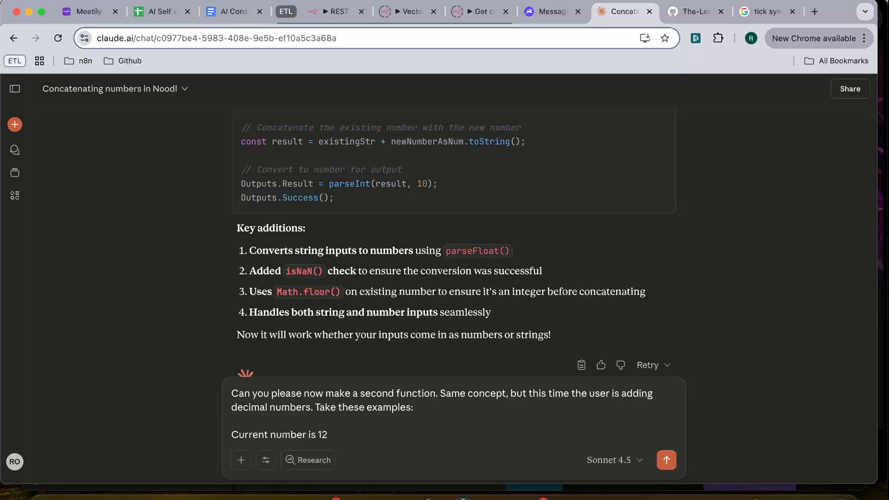
text(, new nuimbe)
key(BackSpace)
key(BackSpace)
key(BackSpace)
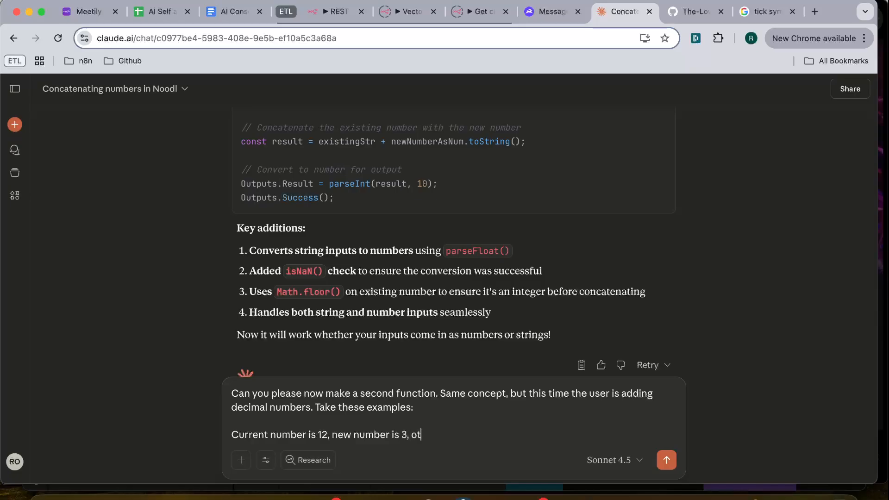
key(BackSpace)
text(utput is 12,3 (european)
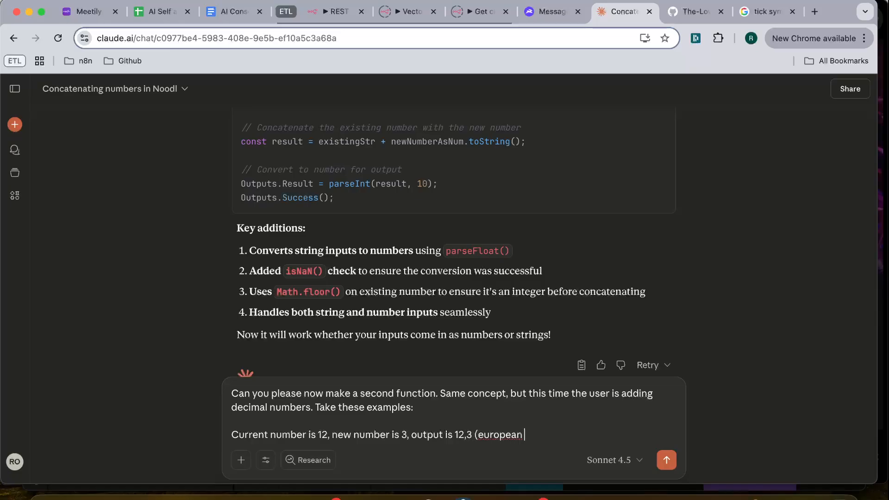
text( decimal comma))
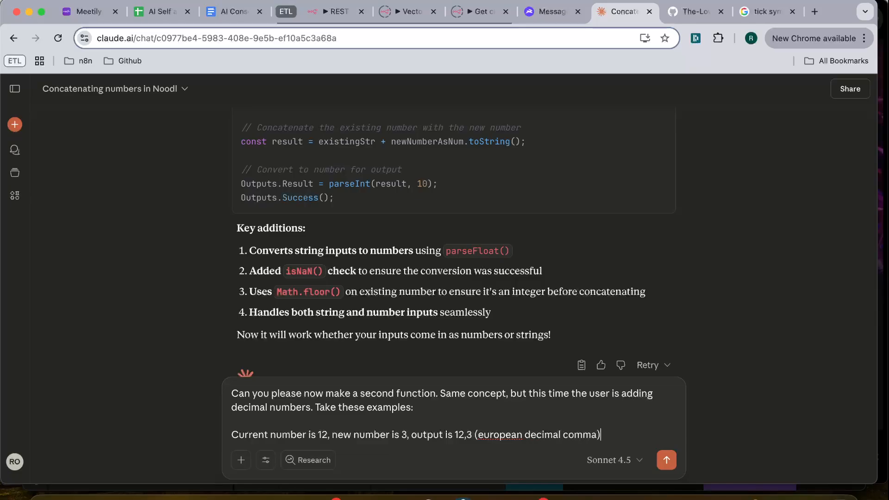
Add the example "Current number is 12,3, new number is 4, output is 12,34" on a new line and send the reply
key(shift+Return)
text(Curren)
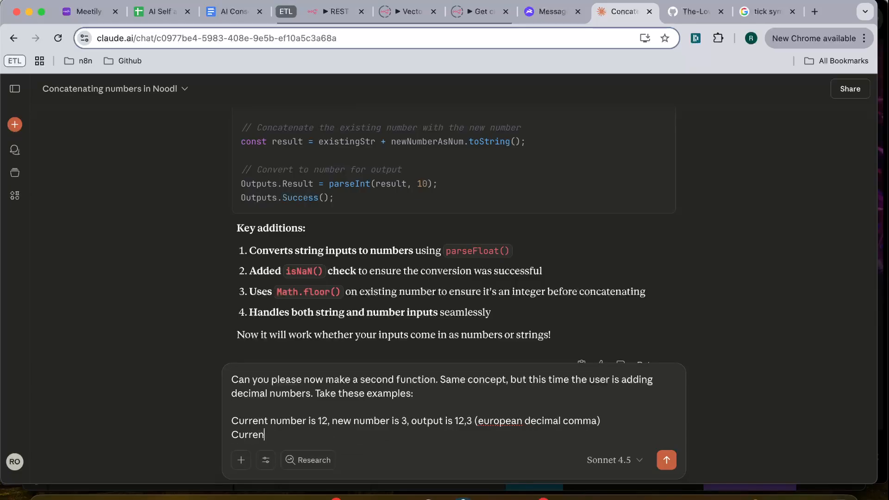
text(t number is 12,3, new)
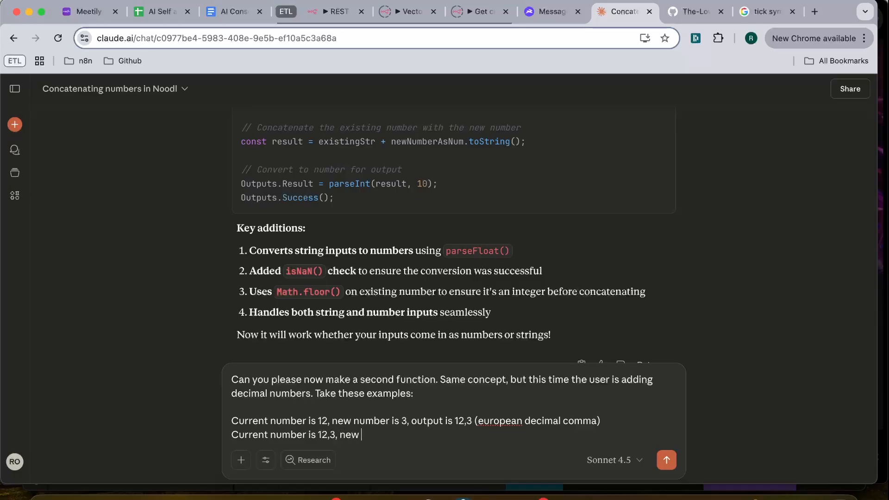
text( number is 4, output is 12,34)
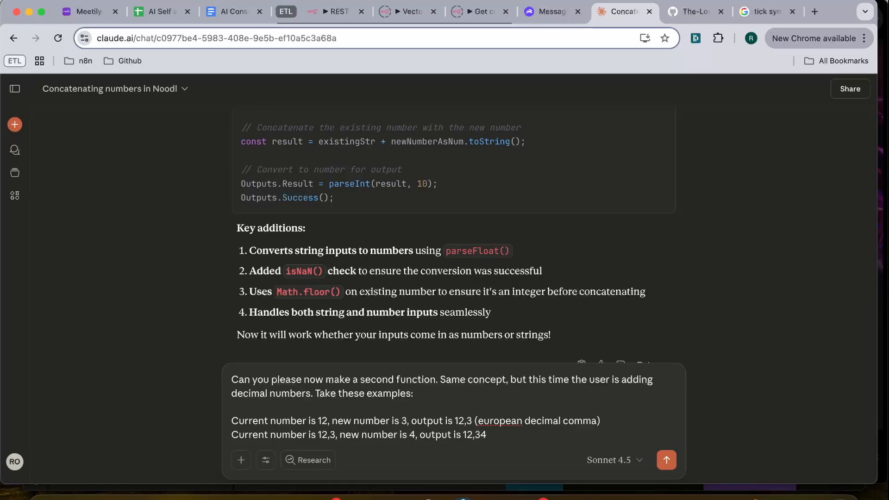
key(Return)
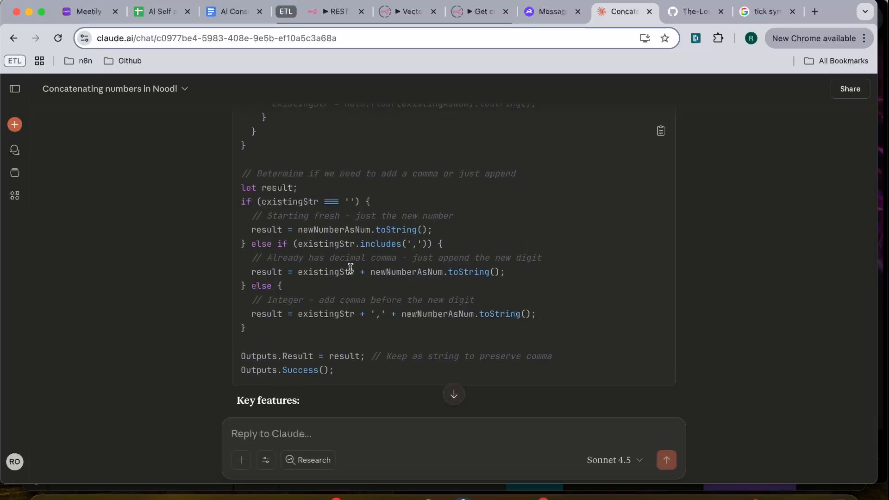
Copy the decimal-number function code from Claude's new answer
scroll(390, 232, up, 1)
scroll(390, 232, up, 3)
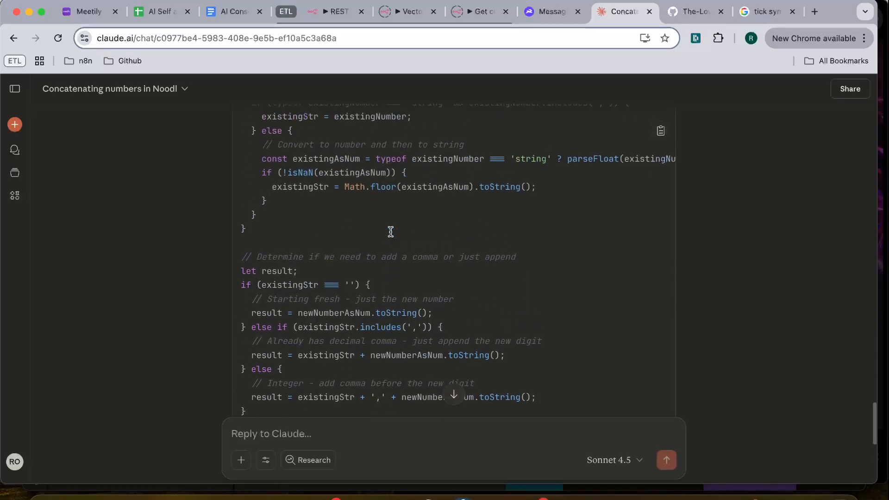
click(661, 131)
scroll(544, 262, down, 8)
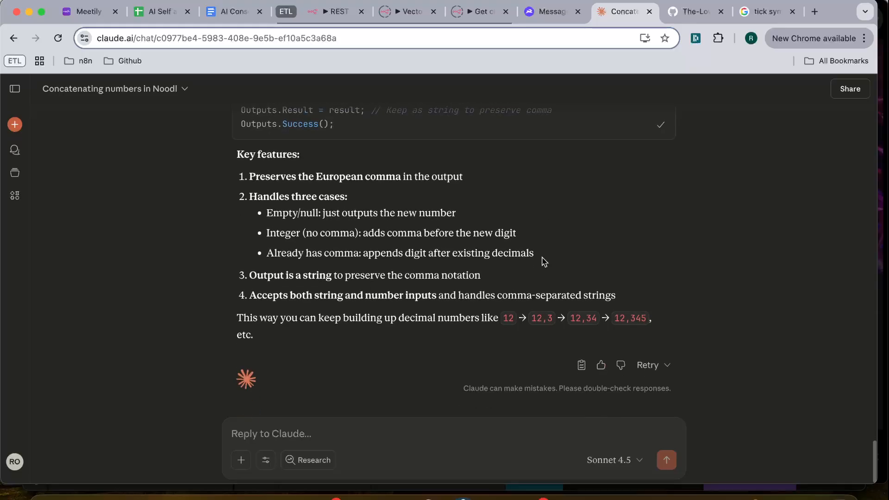
Switch to Noodl and add a Function node below Concatenate Numbers with the copied decimal code as its script
key(super+Tab)
scroll(471, 421, right, 5)
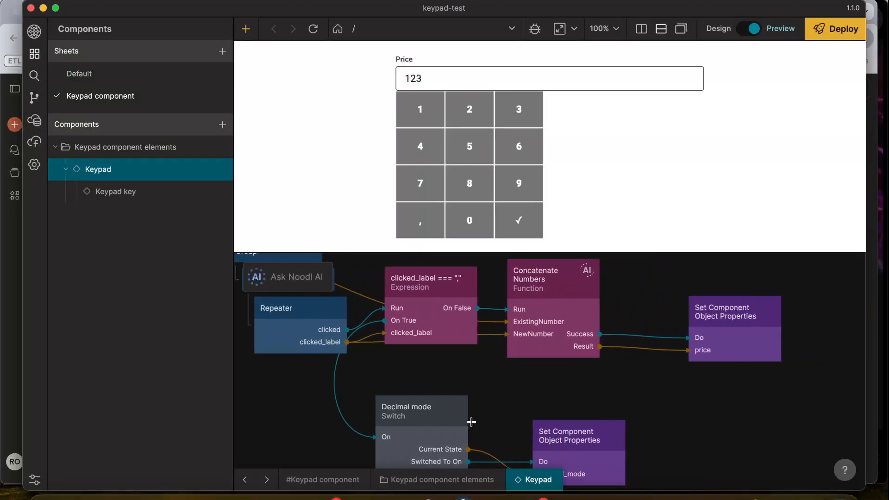
right_click(503, 382)
text(fun)
key(Return)
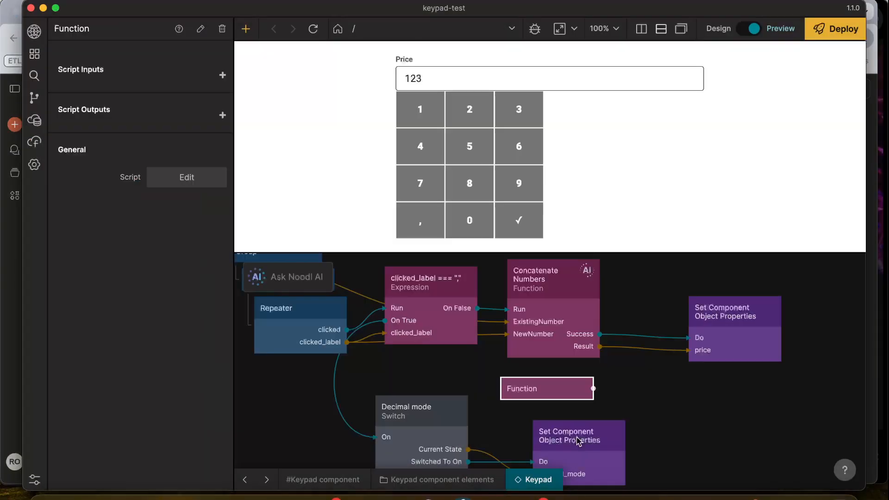
click(186, 178)
key(super+v)
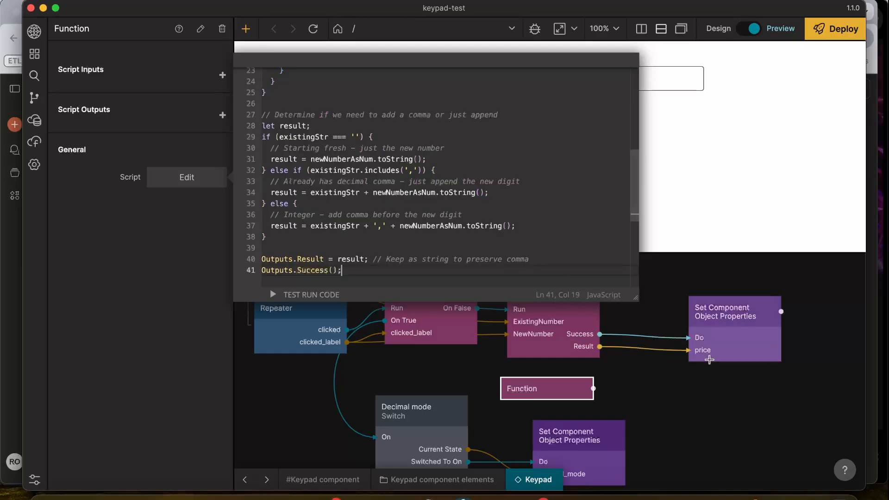
click(665, 419)
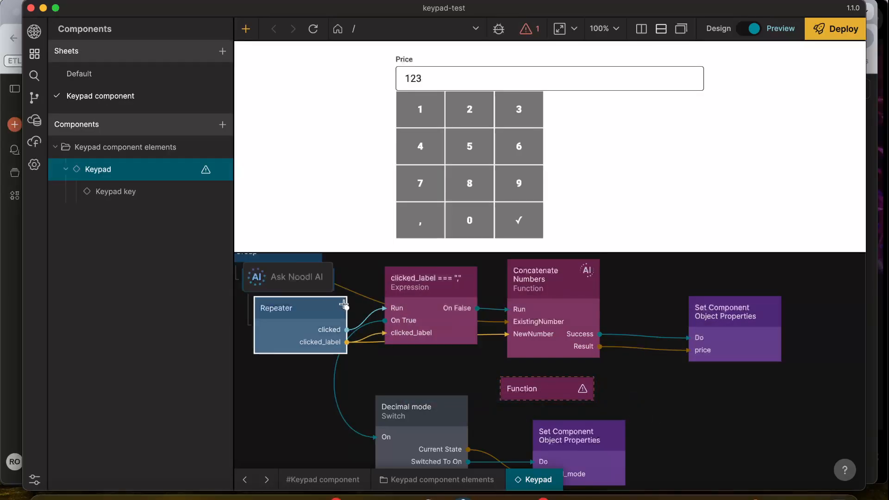
Connect the Repeater's clicked_label output to the new Function's NewNumber input
drag(348, 308, 546, 387)
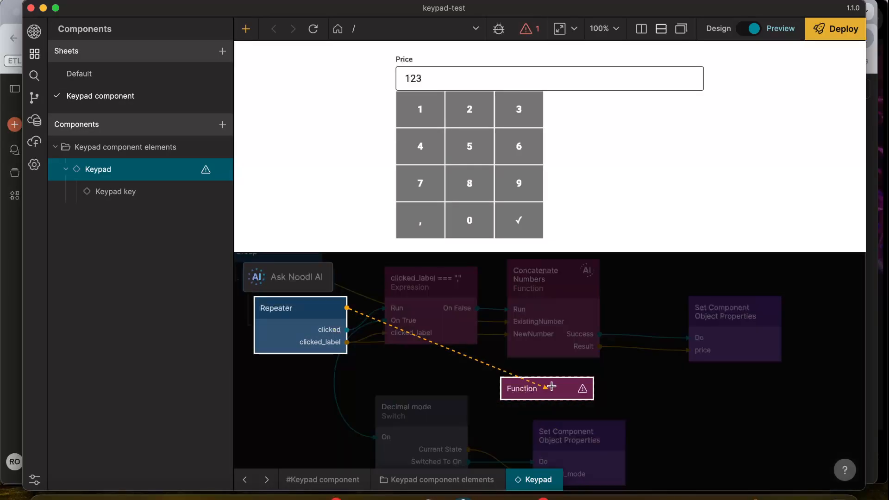
click(142, 319)
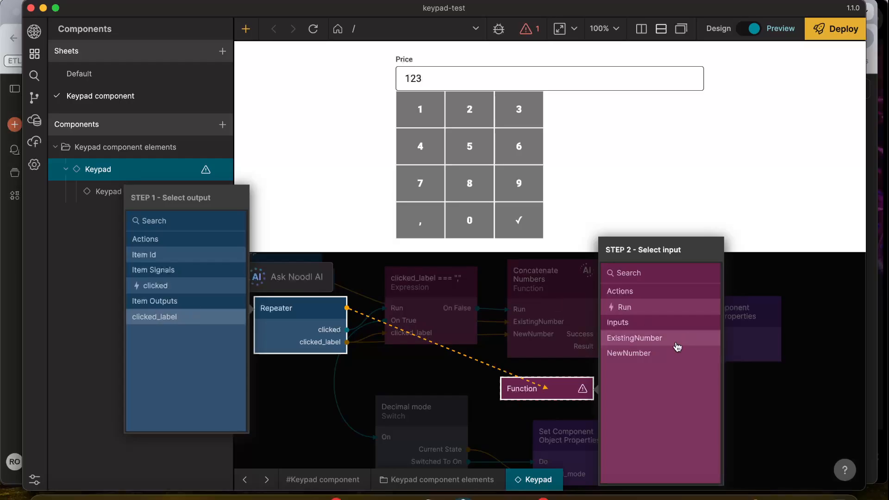
click(644, 357)
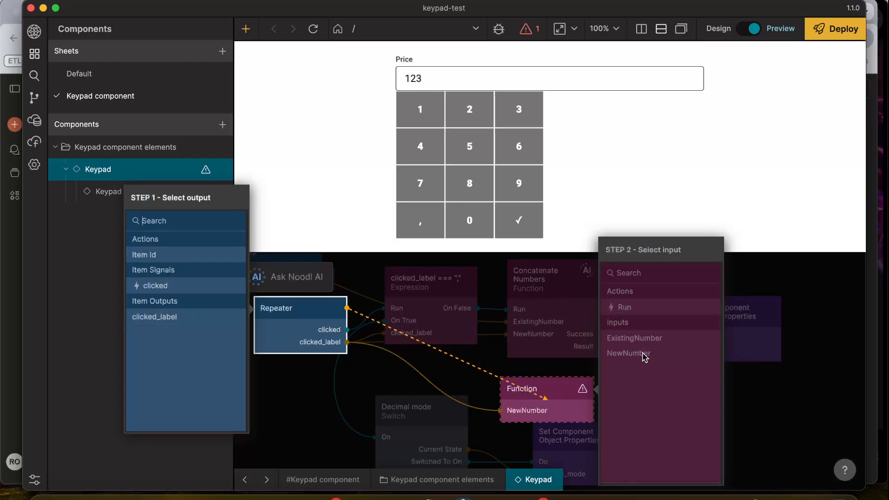
Connect the Component Object's price property to the new Function's ExistingNumber input
scroll(429, 384, left, 6)
scroll(429, 384, up, 2)
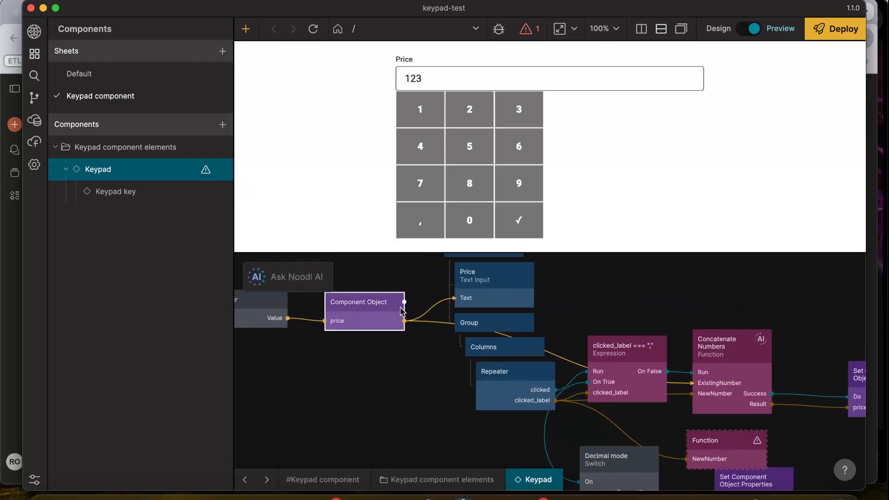
drag(404, 302, 707, 445)
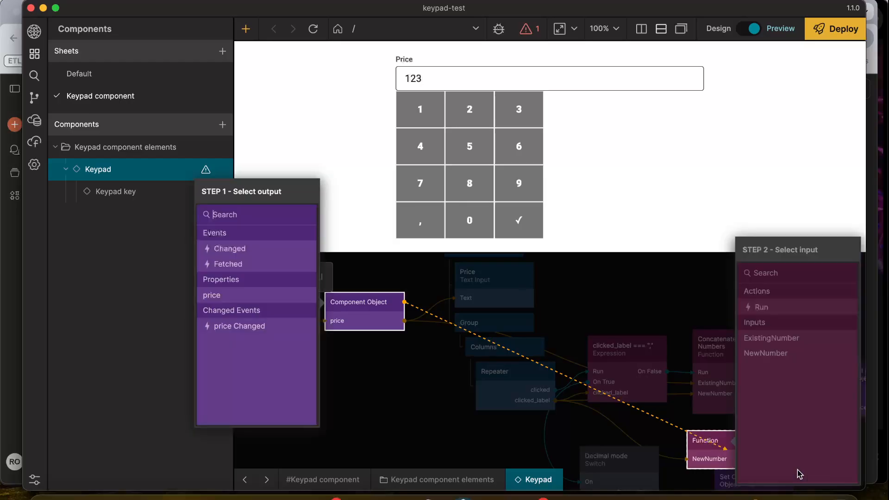
click(232, 295)
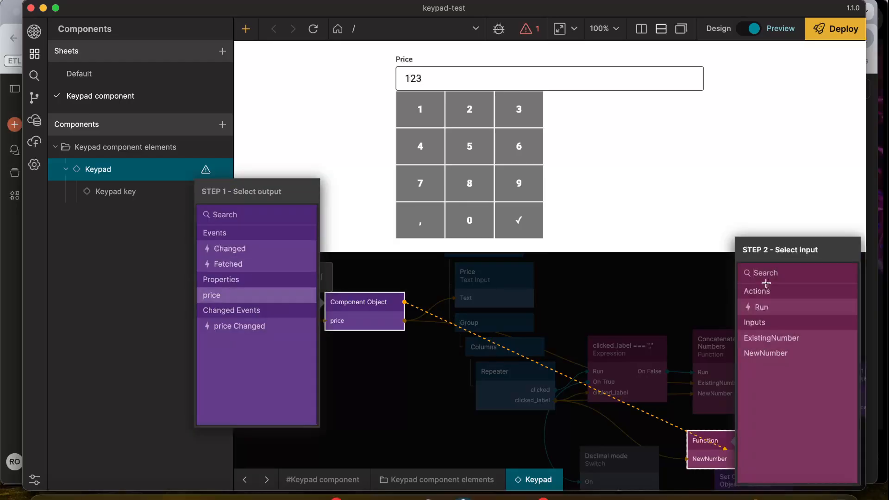
click(773, 343)
click(642, 294)
scroll(642, 295, down, 2)
scroll(641, 294, right, 2)
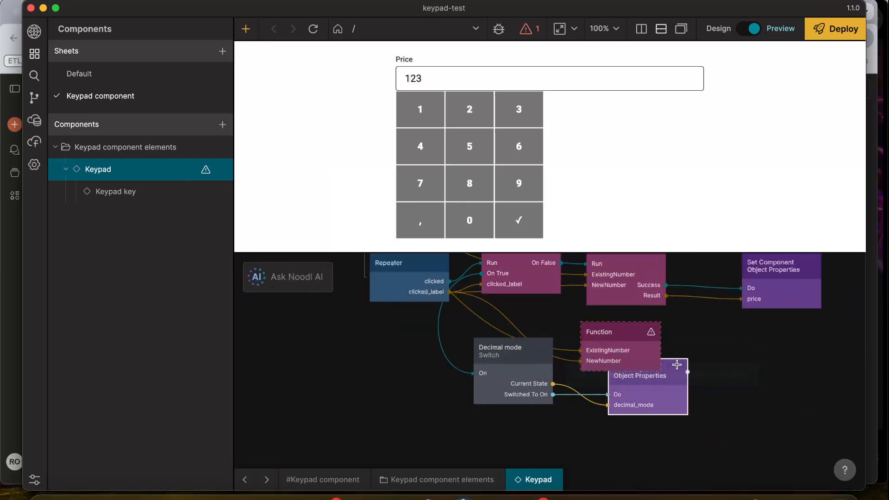
scroll(685, 371, up, 1)
scroll(686, 371, right, 1)
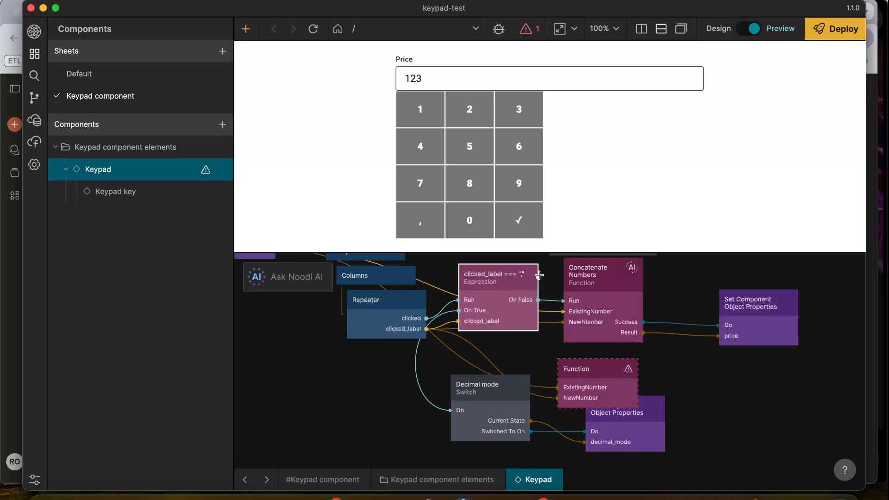
drag(539, 284, 674, 374)
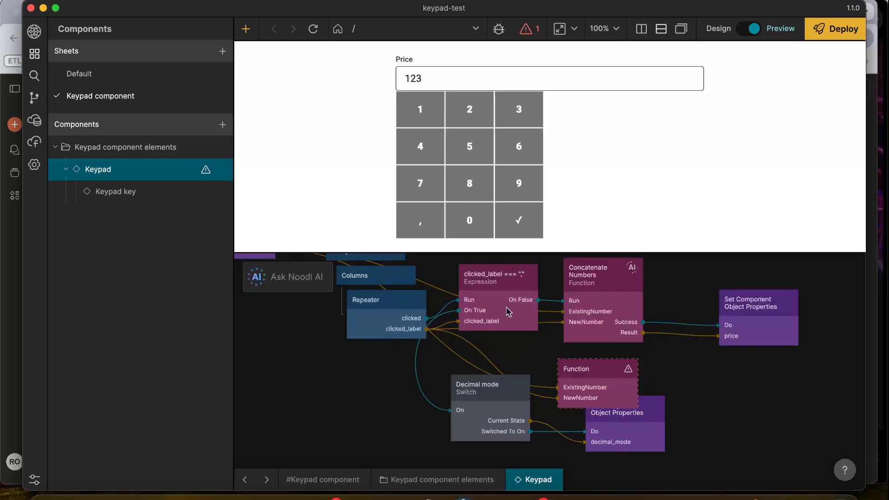
Move the price's Set Component Object Properties node and Concatenate Numbers farther right to make room after the comma expression
scroll(588, 298, right, 2)
scroll(587, 298, up, 2)
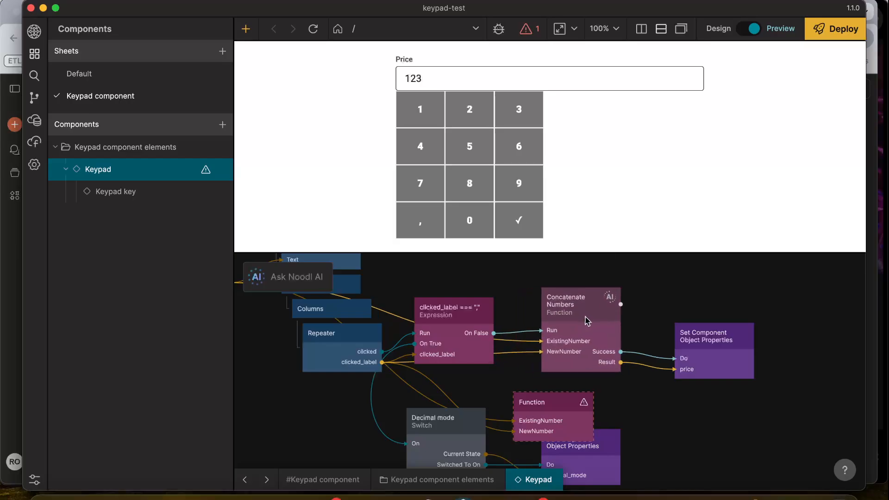
drag(704, 334, 768, 324)
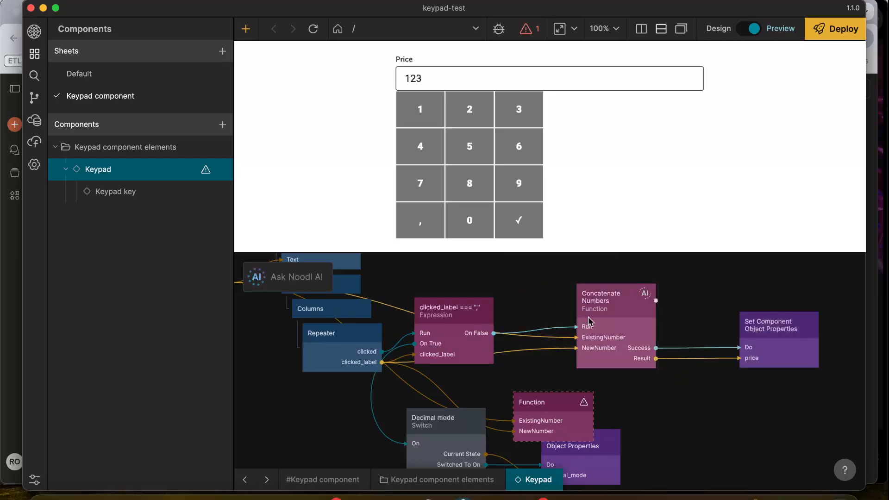
drag(589, 322, 627, 327)
Insert an Expression node before Concatenate Numbers and remove the comma expression's On False connection to Concatenate Numbers' Run
right_click(555, 307)
key(Return)
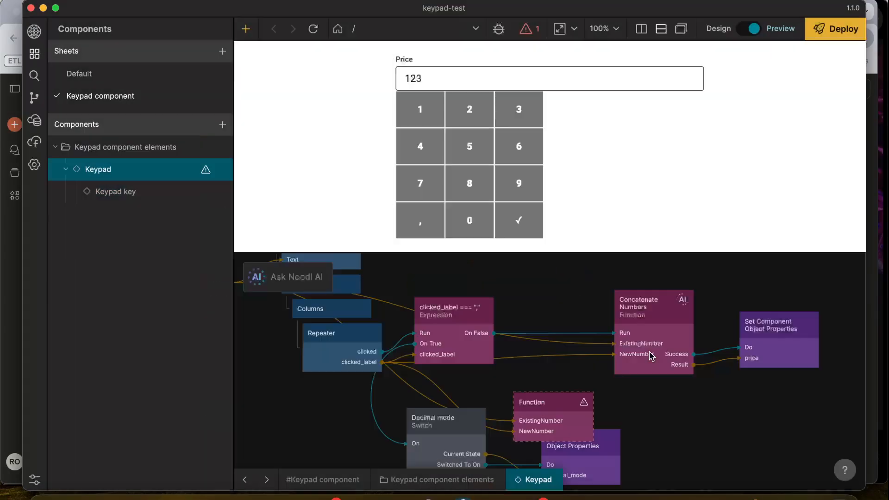
drag(585, 316, 551, 301)
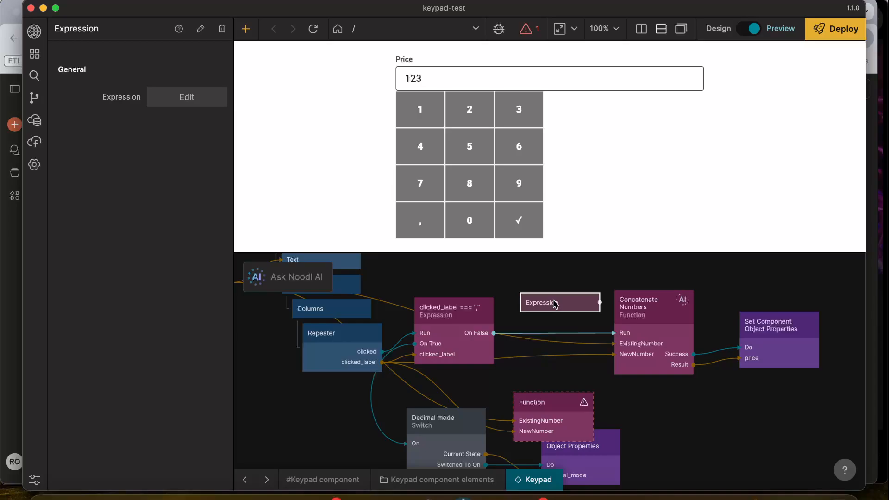
click(533, 328)
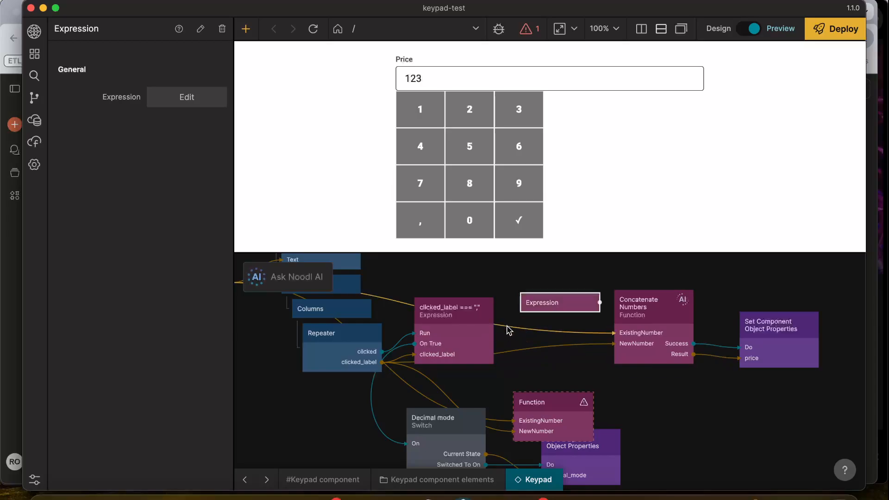
Set the new Expression node's expression to decimal_mode === true
click(201, 109)
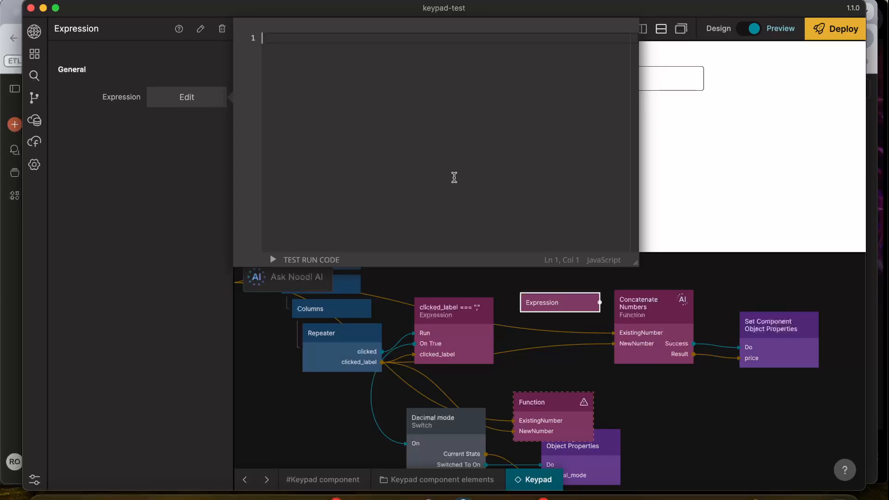
text(decimal_mode === true)
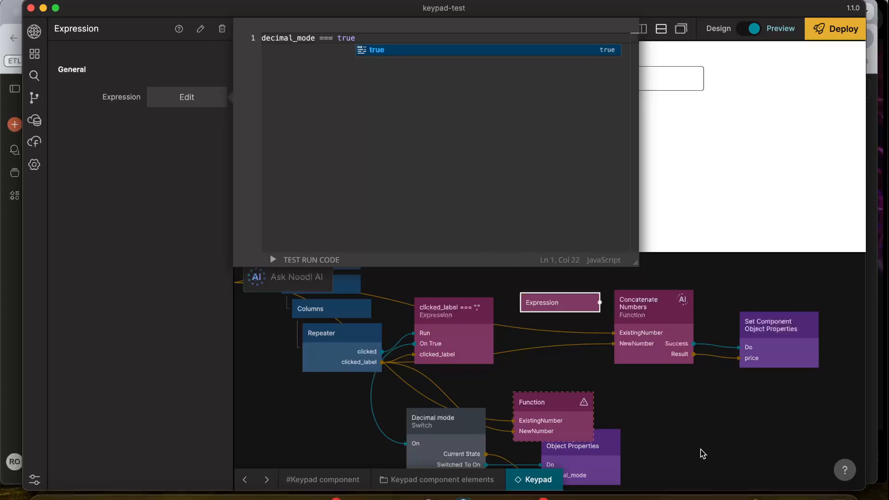
click(701, 453)
Connect the Decimal mode switch's Current State to the new expression's decimal_mode parameter
drag(484, 422, 559, 312)
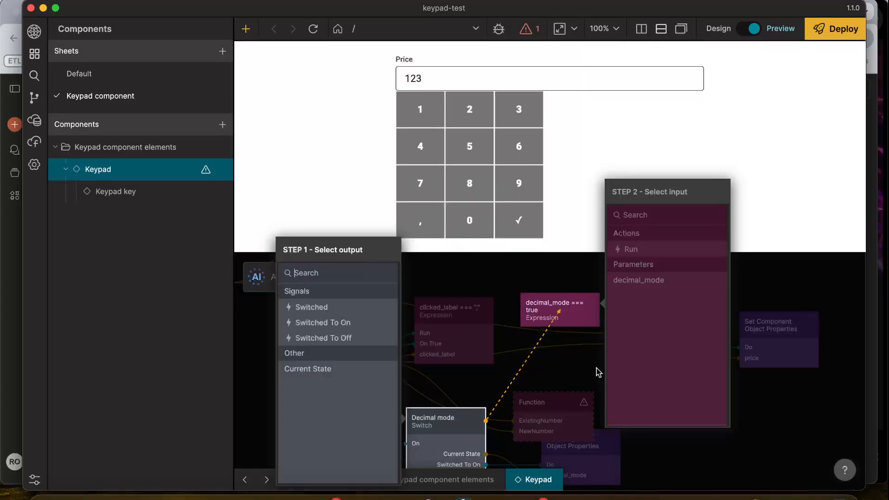
click(318, 369)
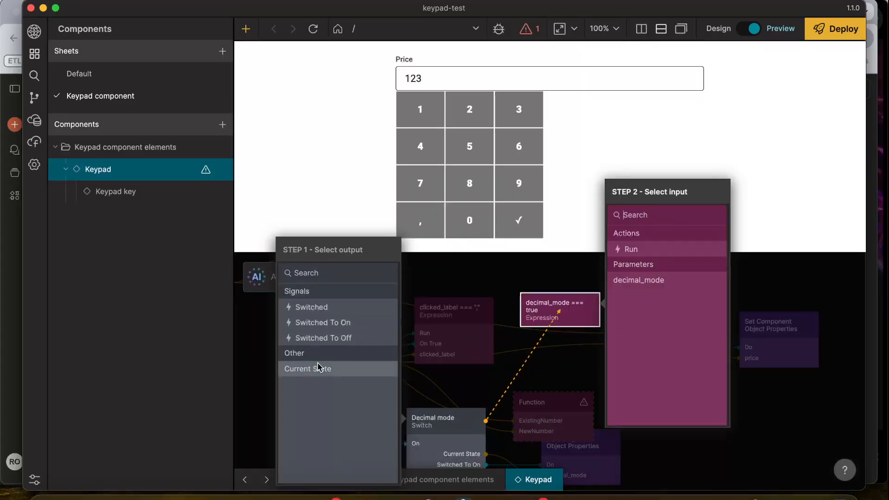
click(639, 281)
click(518, 365)
mouse_move(510, 364)
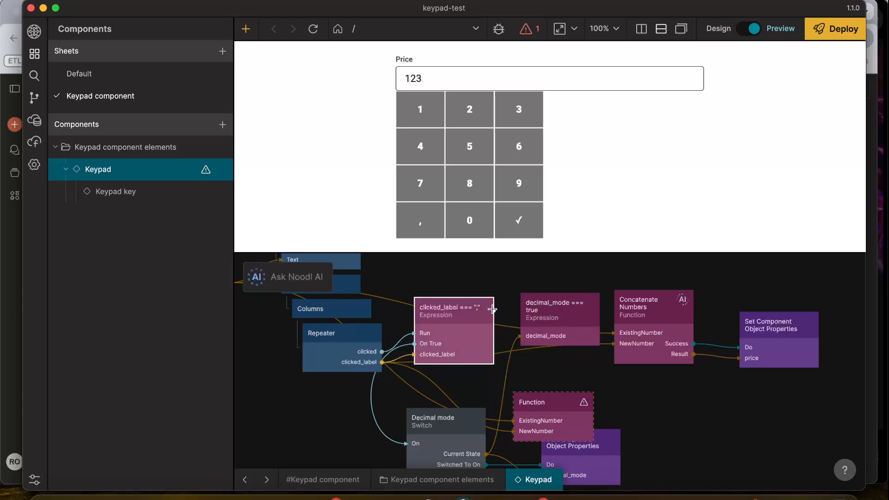
drag(468, 308, 555, 316)
click(329, 253)
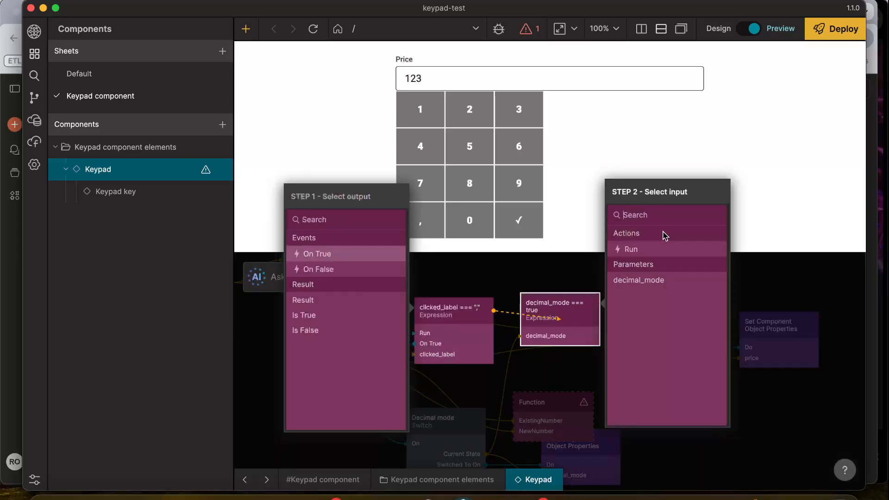
click(652, 250)
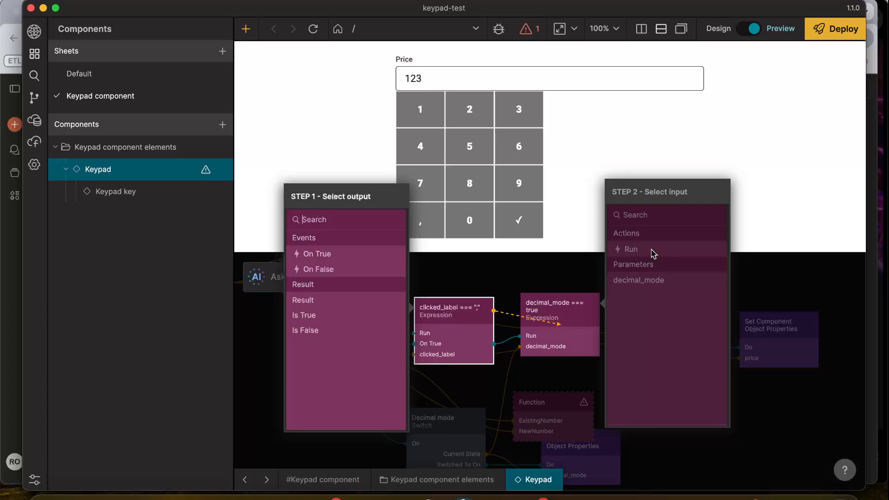
click(522, 278)
key(BackSpace)
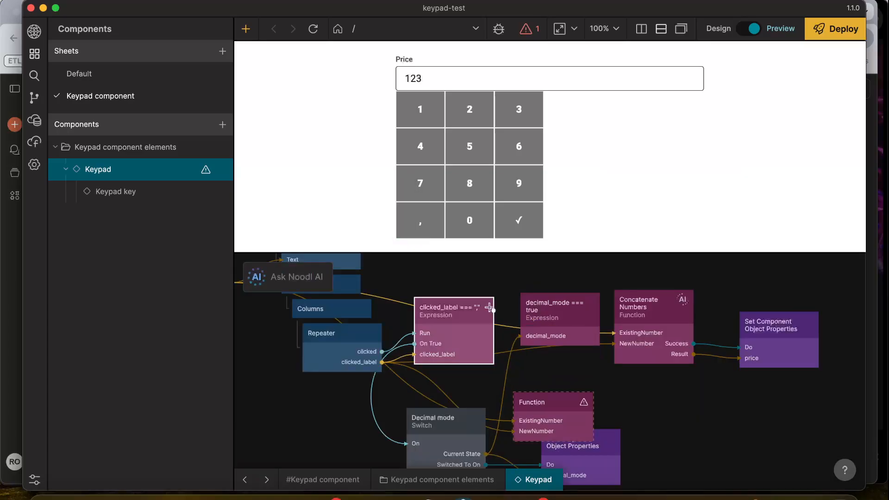
Connect the comma expression's On False to the decimal_mode expression's Run, and shift the price's Set Component Object Properties node farther right
drag(492, 308, 561, 318)
click(326, 269)
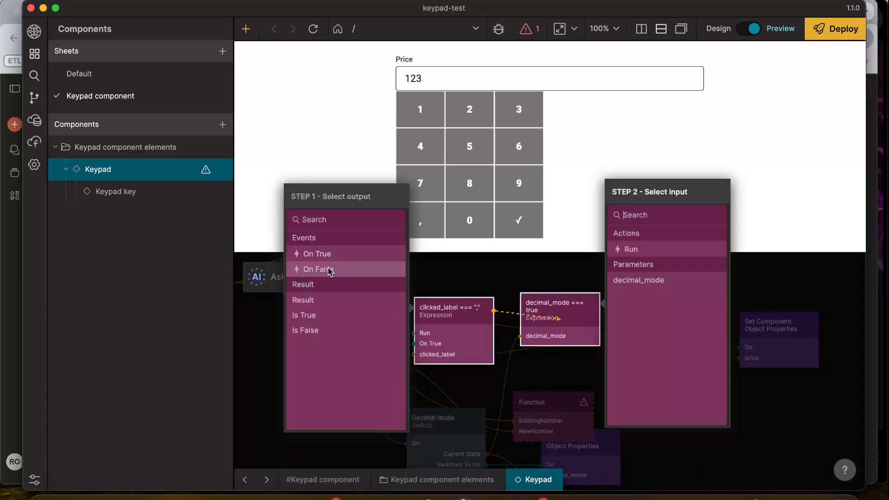
click(644, 250)
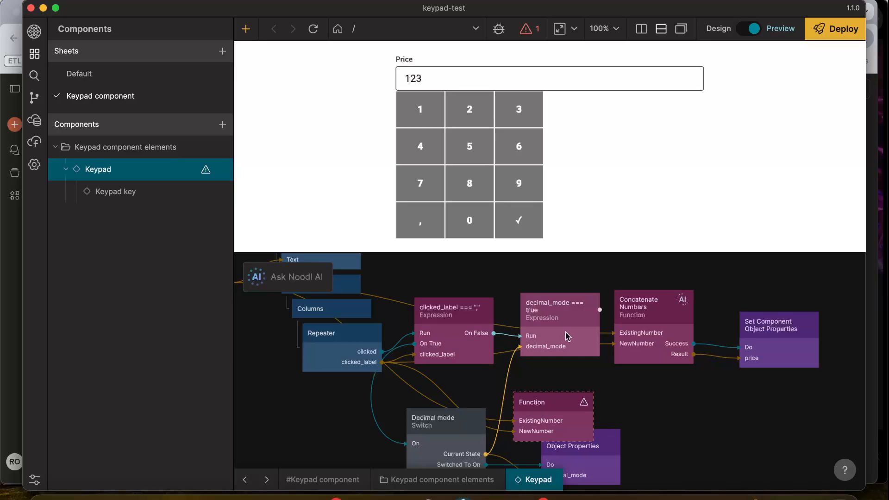
drag(750, 345, 778, 344)
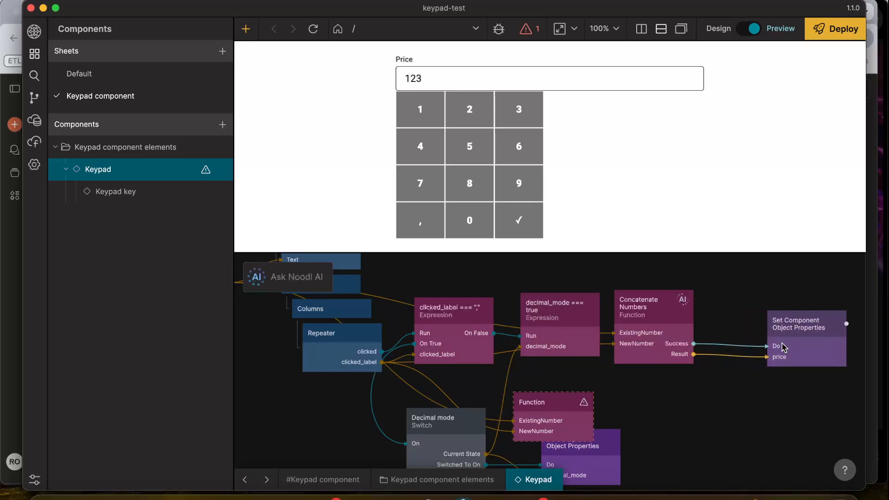
Move Concatenate Numbers farther right and connect the decimal_mode expression's On False to its Run
drag(651, 330, 696, 334)
drag(599, 307, 697, 331)
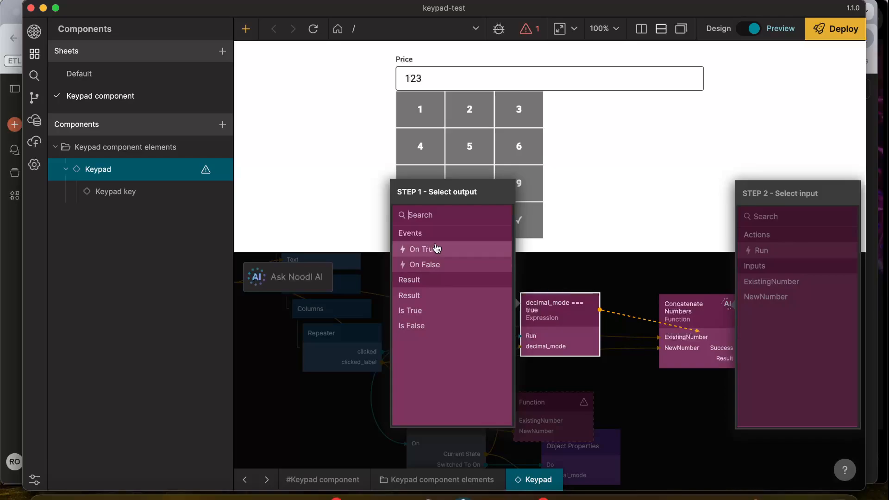
click(435, 263)
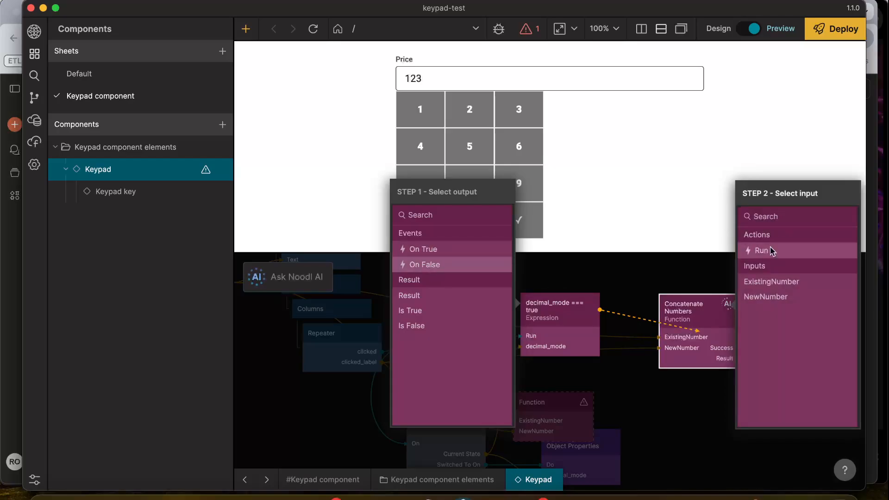
click(769, 250)
Place the unnamed Function node below Concatenate Numbers and connect the decimal_mode expression's On True to its Run
drag(570, 402, 705, 414)
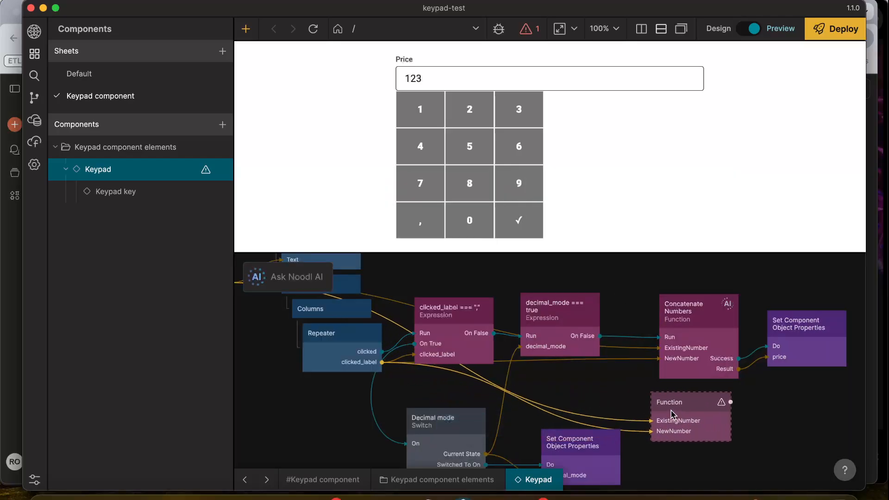
drag(599, 309, 672, 425)
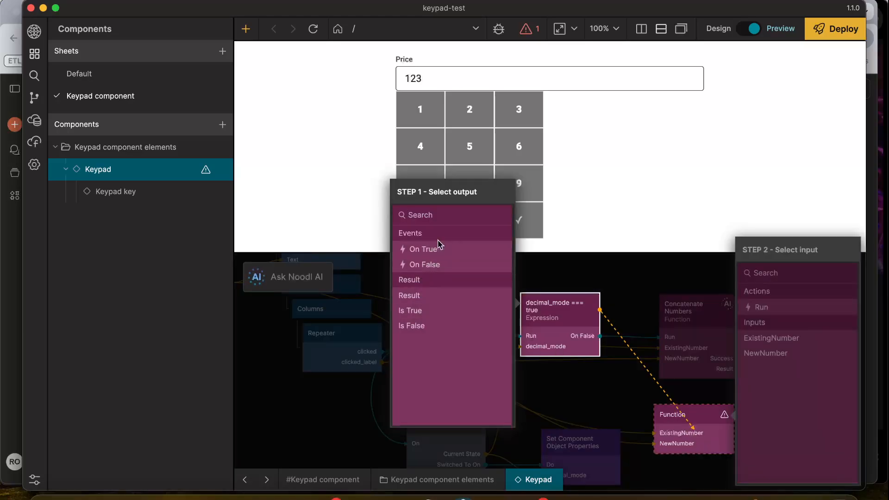
click(436, 256)
click(762, 307)
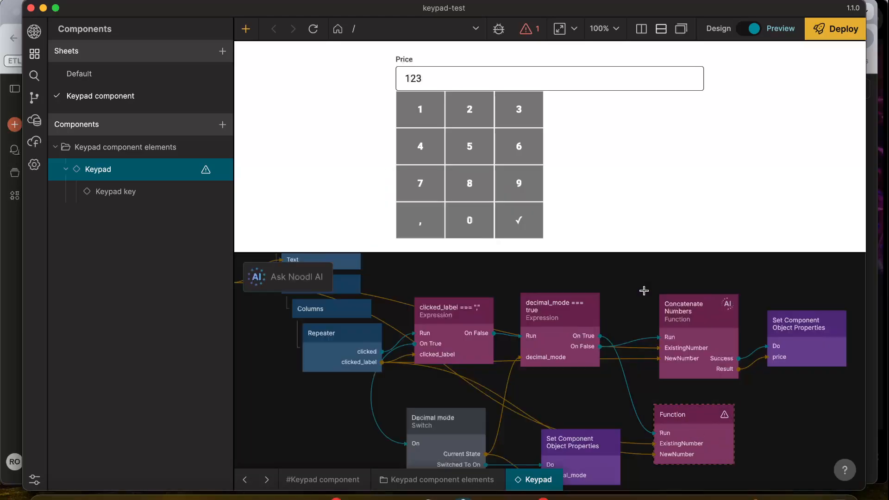
Connect the unnamed Function's Success to Do and its Result to price on the price's Set Component Object Properties node
scroll(648, 343, down, 4)
scroll(605, 388, up, 3)
mouse_move(682, 387)
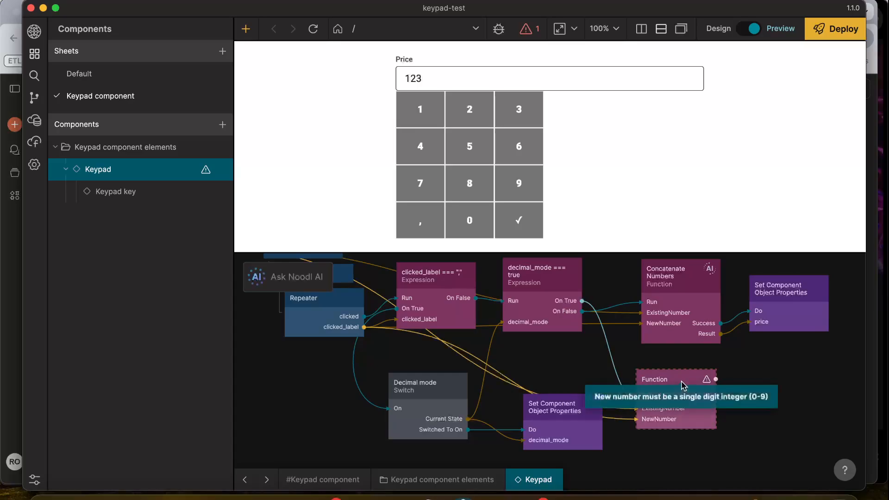
drag(713, 388, 792, 315)
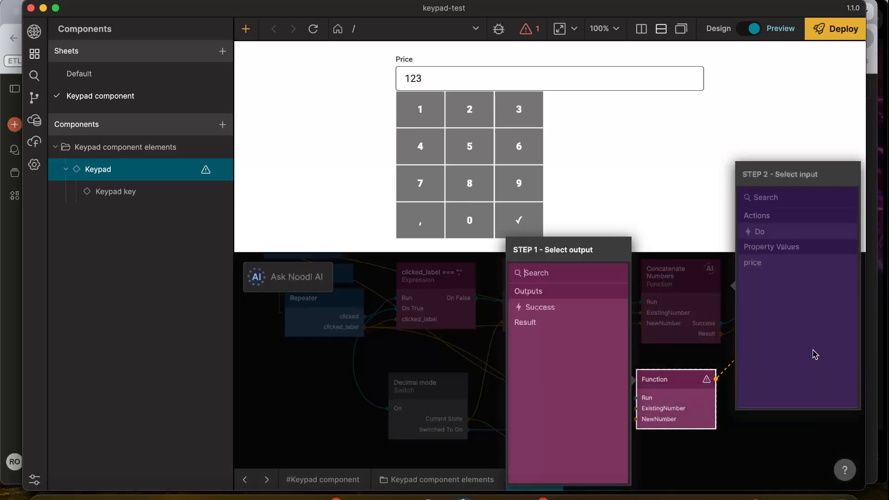
click(544, 312)
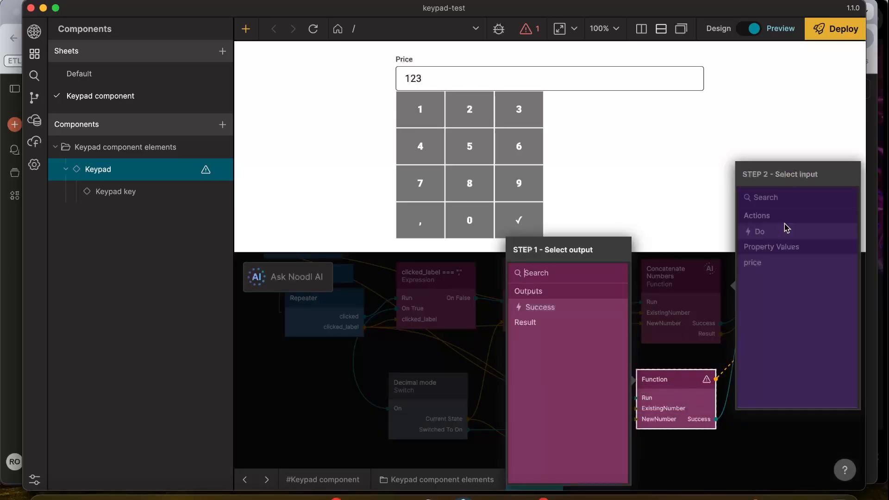
click(532, 321)
click(781, 269)
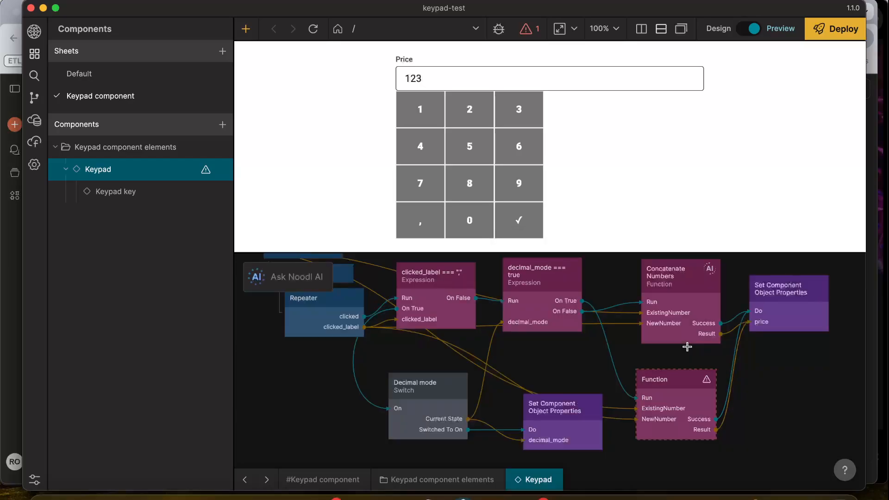
Test the comma key followed by 8 in the preview and inspect the unnamed Function's inputs and outputs
mouse_move(663, 397)
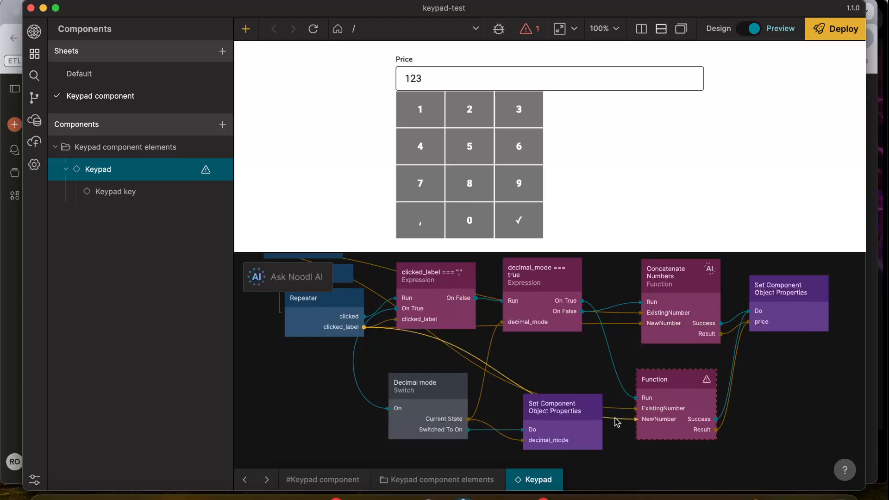
mouse_move(617, 422)
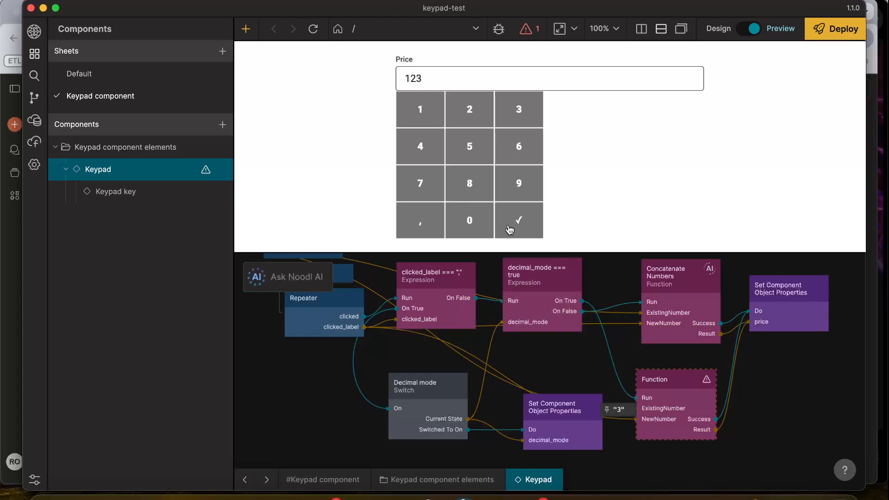
click(417, 227)
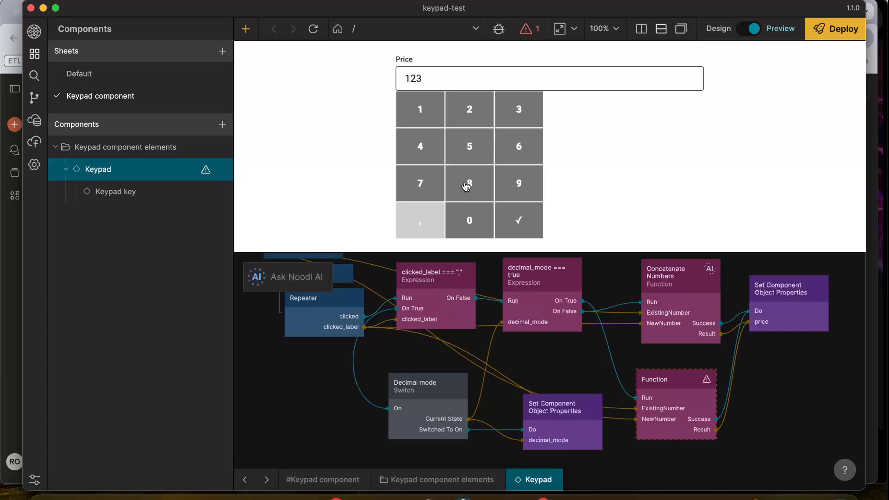
mouse_move(625, 413)
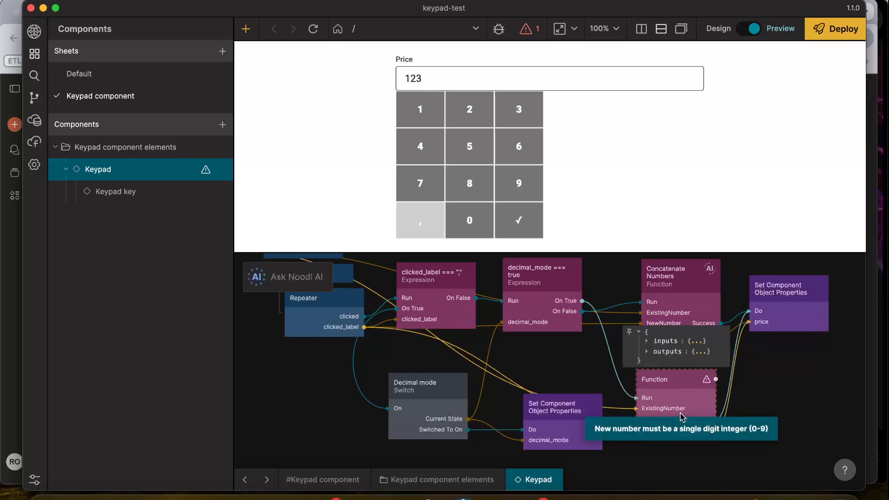
mouse_move(678, 346)
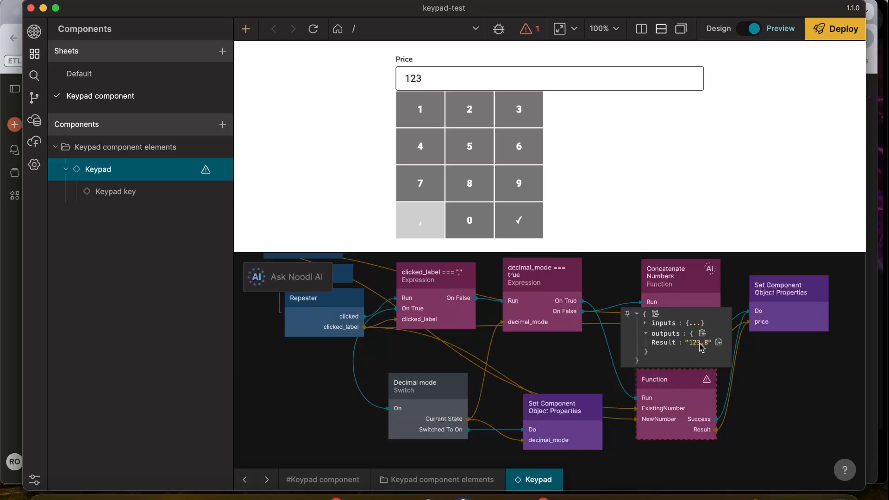
Examine the Component Object's stored price and decimal_mode values and the node connections that feed the price
scroll(783, 403, up, 1)
scroll(783, 403, right, 1)
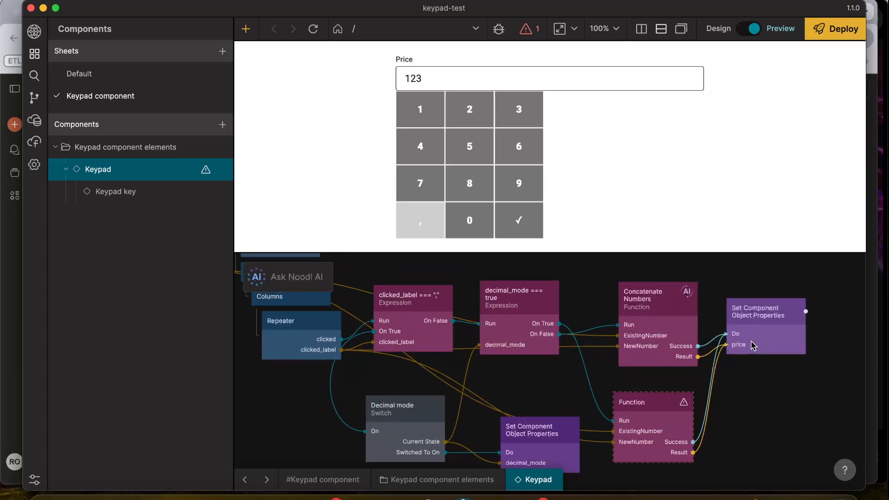
scroll(752, 346, left, 5)
scroll(498, 334, up, 2)
mouse_move(498, 345)
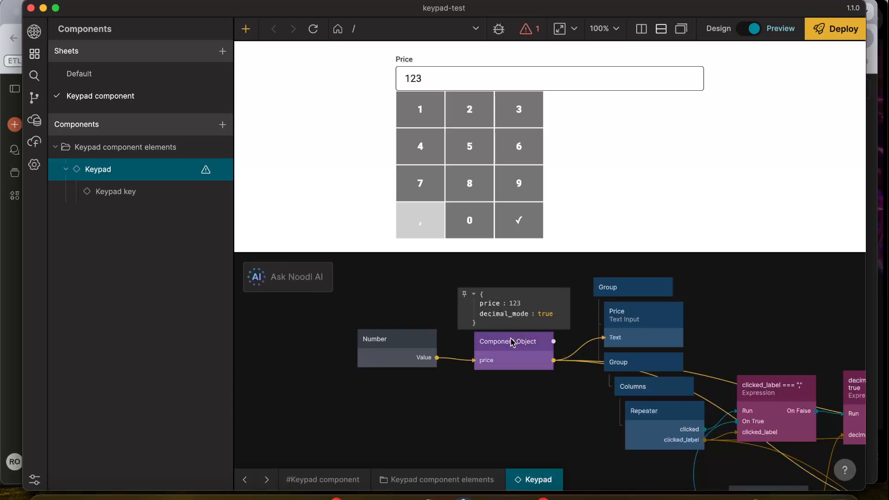
click(522, 361)
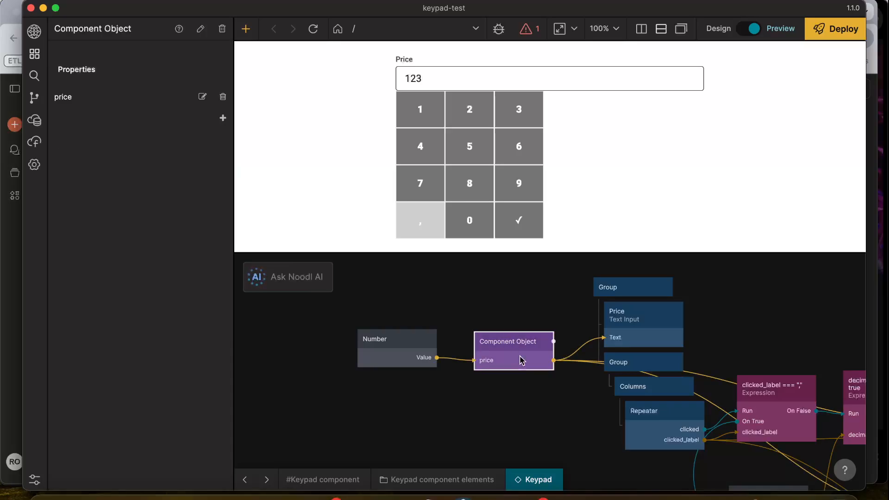
click(548, 404)
scroll(548, 404, right, 6)
scroll(548, 403, down, 2)
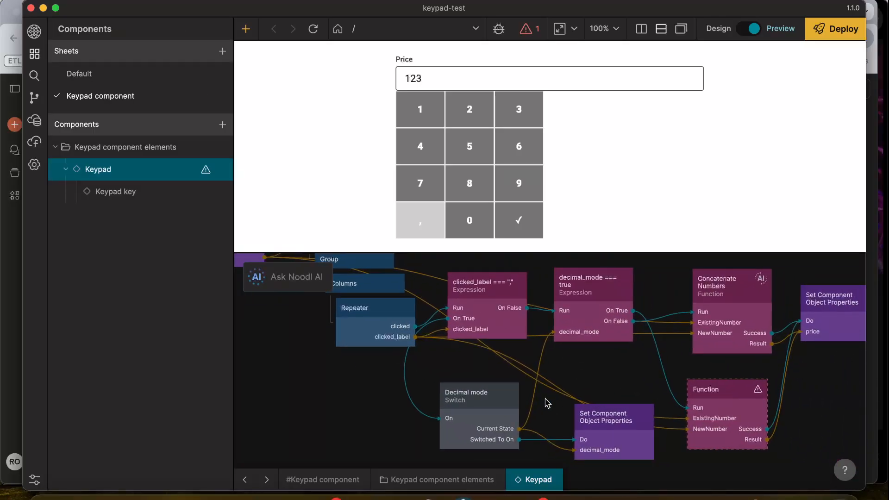
scroll(545, 403, right, 4)
scroll(546, 403, up, 1)
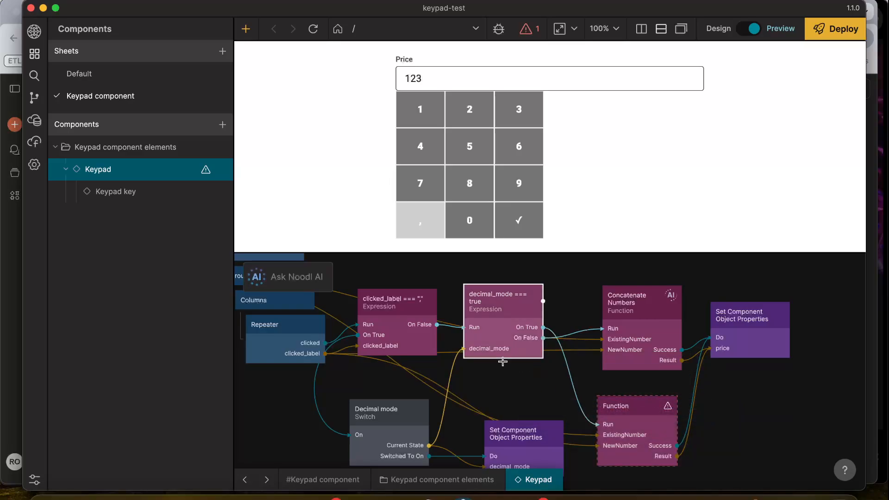
Replace the Number node feeding the Component Object with a String node whose value is 0
scroll(503, 362, left, 10)
scroll(503, 361, up, 2)
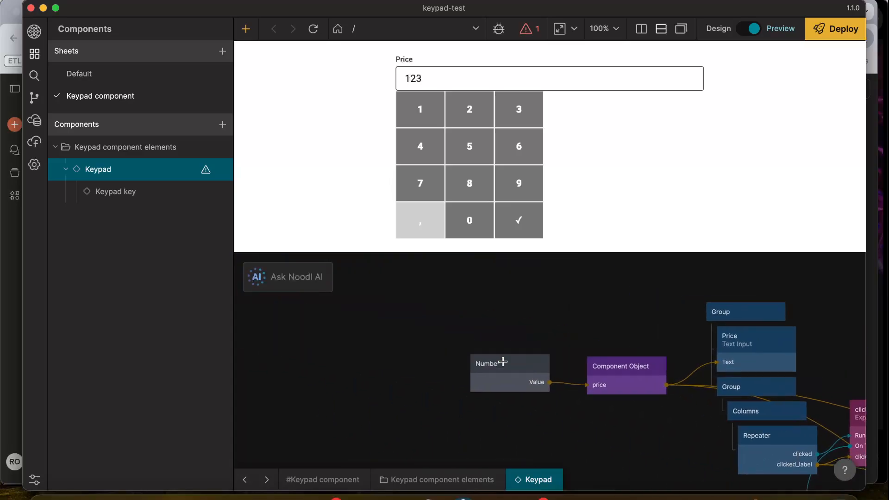
right_click(407, 349)
text(string)
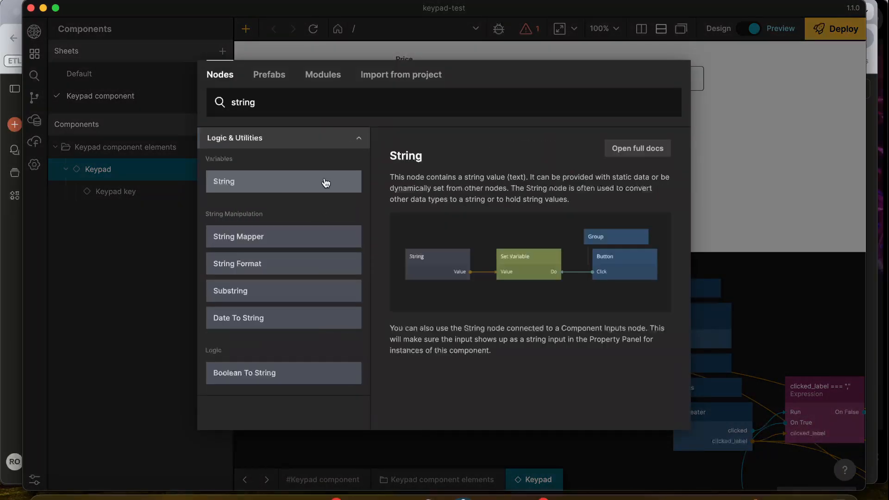
click(328, 181)
click(190, 65)
text(0)
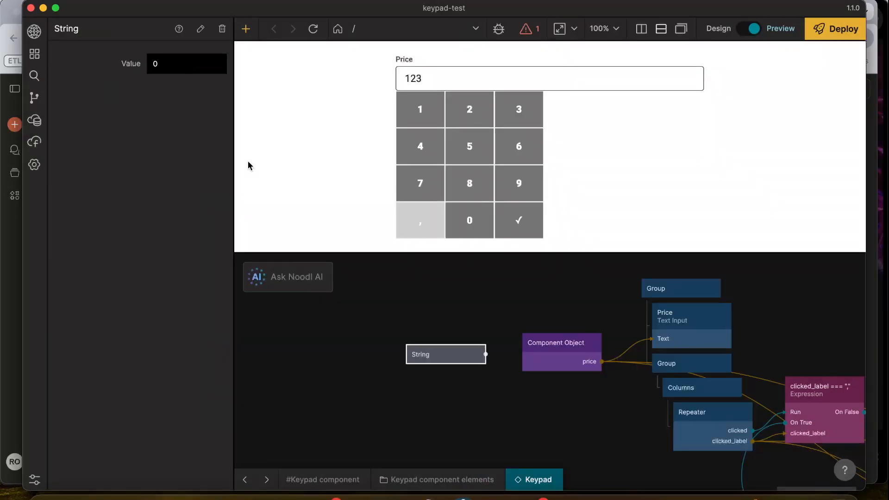
click(444, 385)
Connect the String node's Value to the Component Object's price
drag(492, 360, 561, 354)
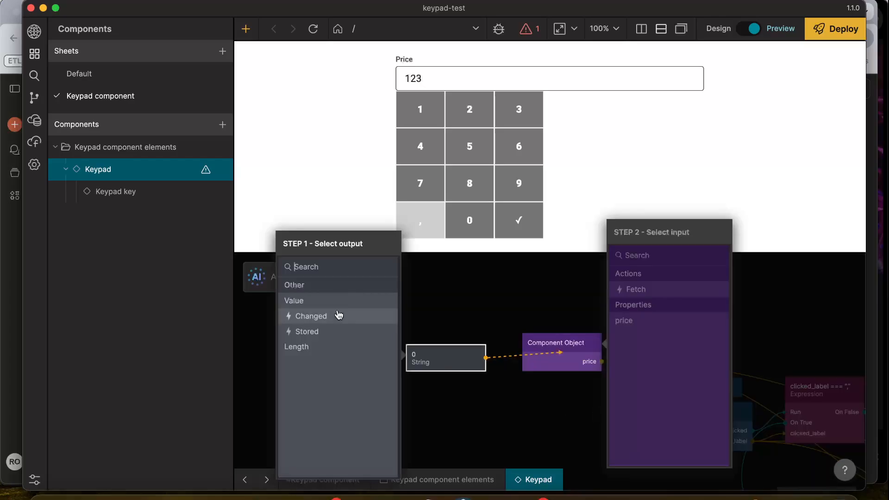
click(318, 302)
click(636, 299)
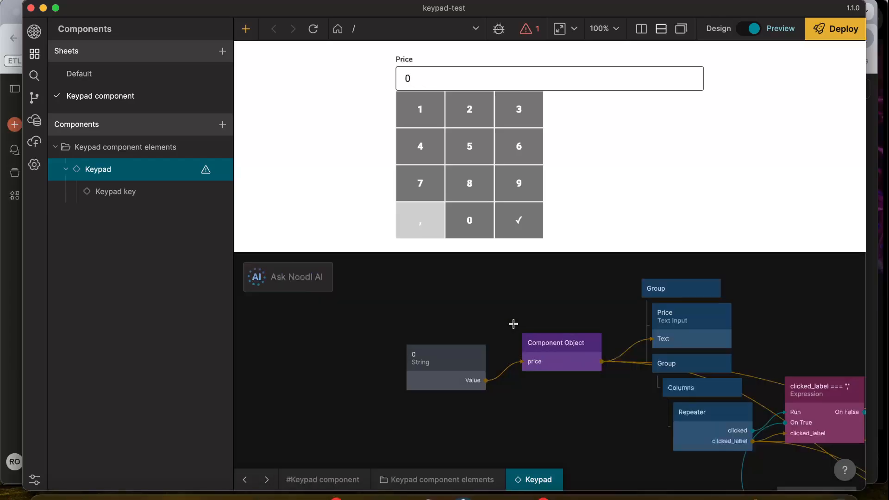
Switch to the Claude chat and ask it to rework both functions to accept numbers as strings and output the same way as before
scroll(512, 321, right, 10)
scroll(512, 321, down, 4)
scroll(513, 324, right, 4)
scroll(513, 324, up, 3)
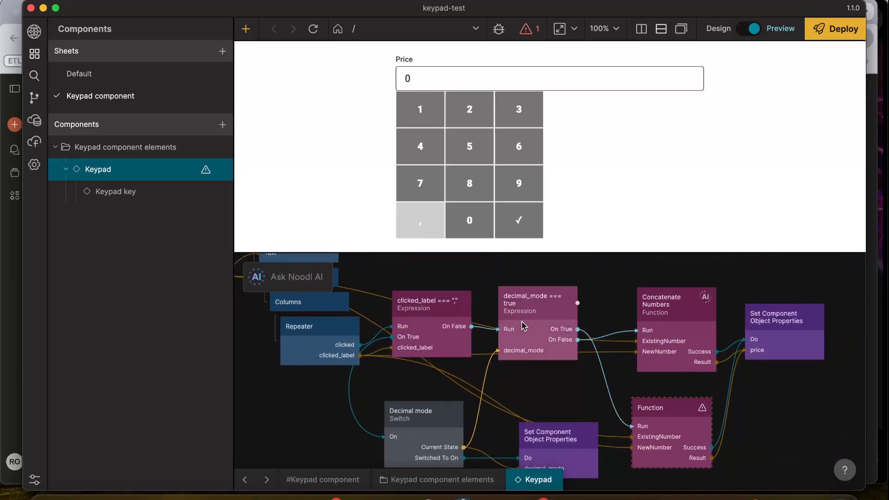
key(super+Tab)
click(340, 425)
text(Ca)
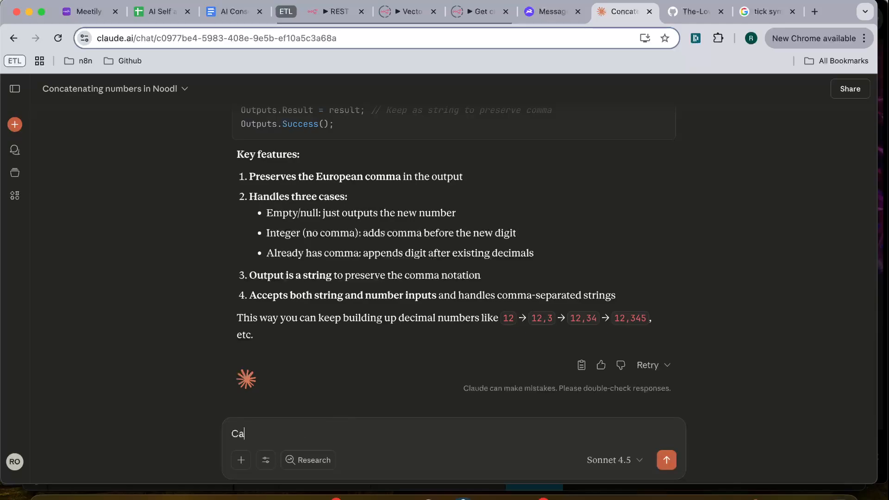
text(n you rework both functions. I need it to accept)
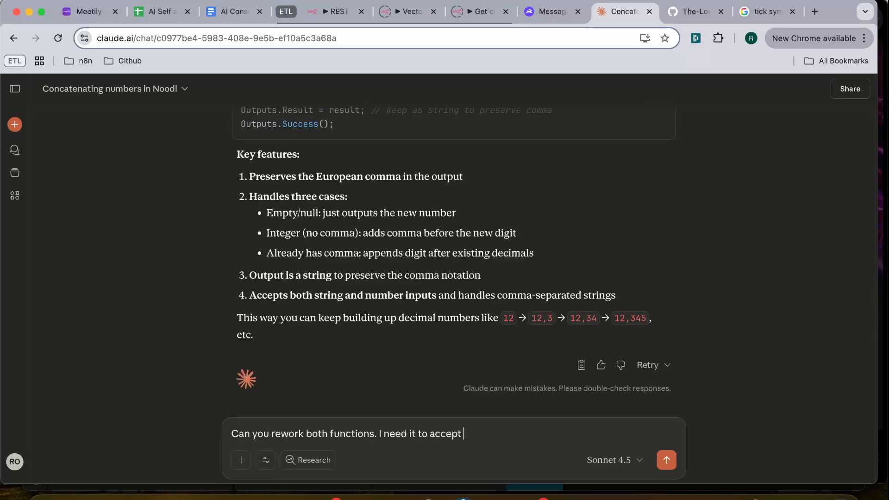
text(ring )
text( and output)
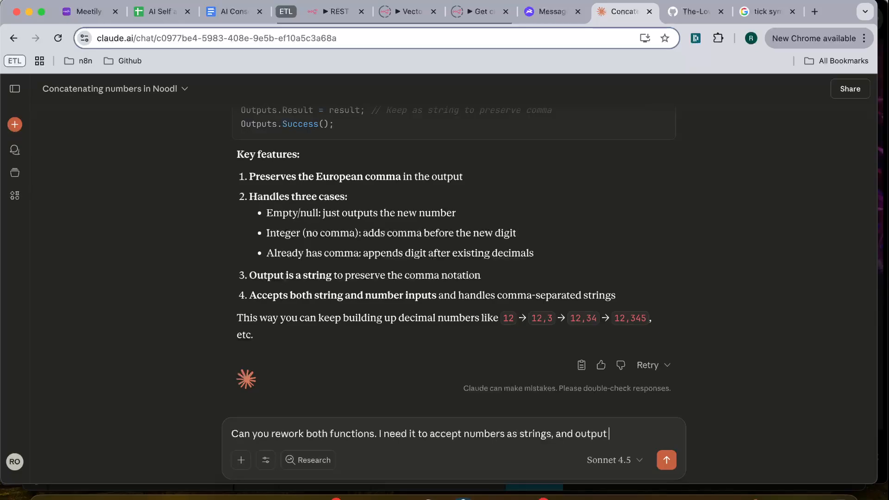
text( the same way as we already did)
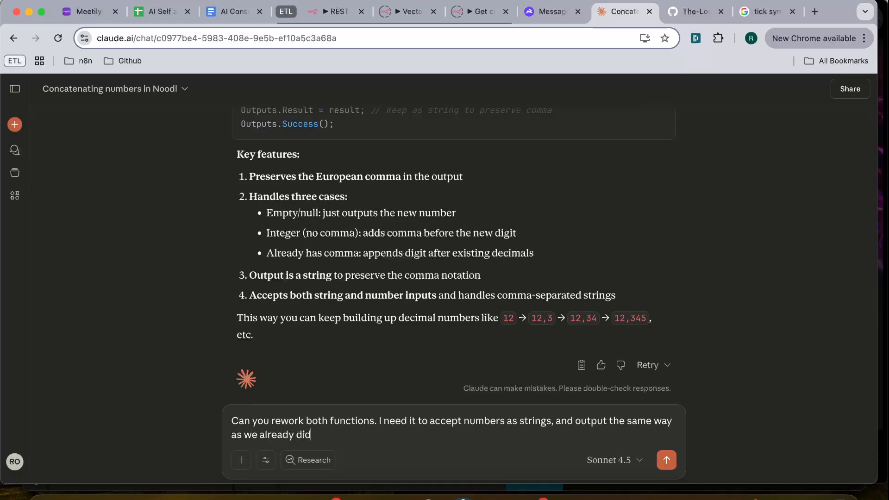
key(Return)
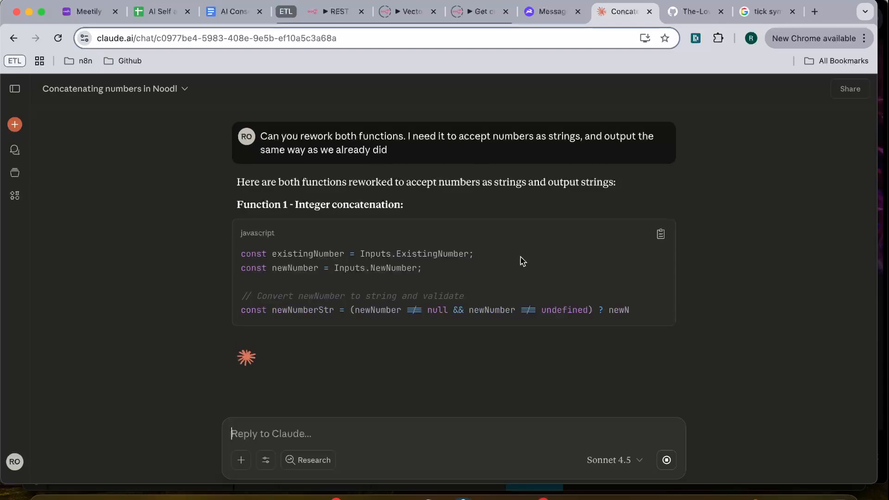
Stop Claude's reply and resubmit the request with "- but outputting strings" added at the end
click(666, 463)
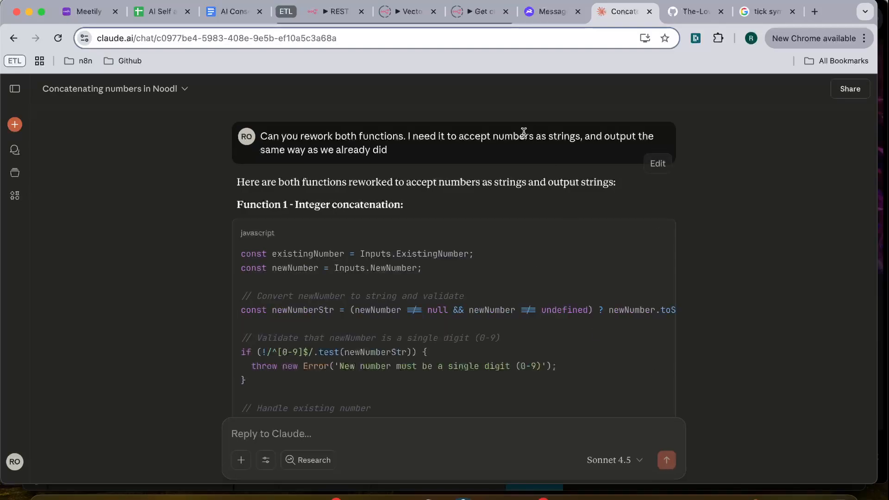
click(655, 165)
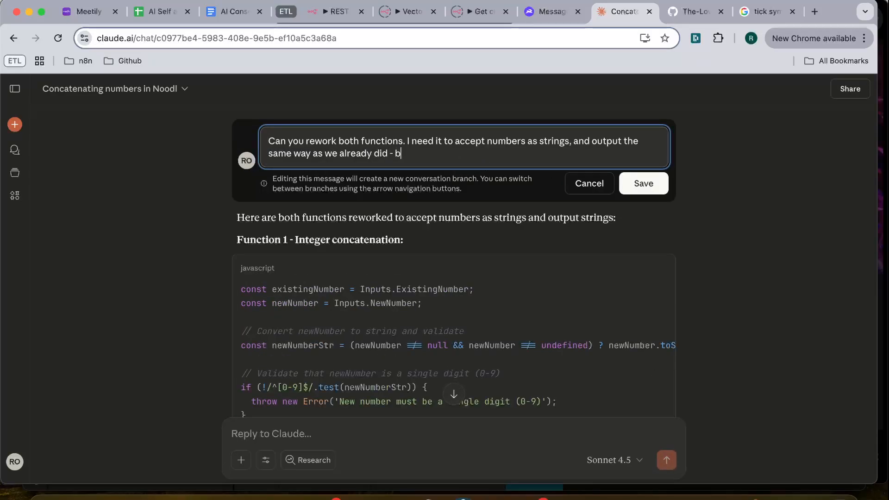
text(ing strings)
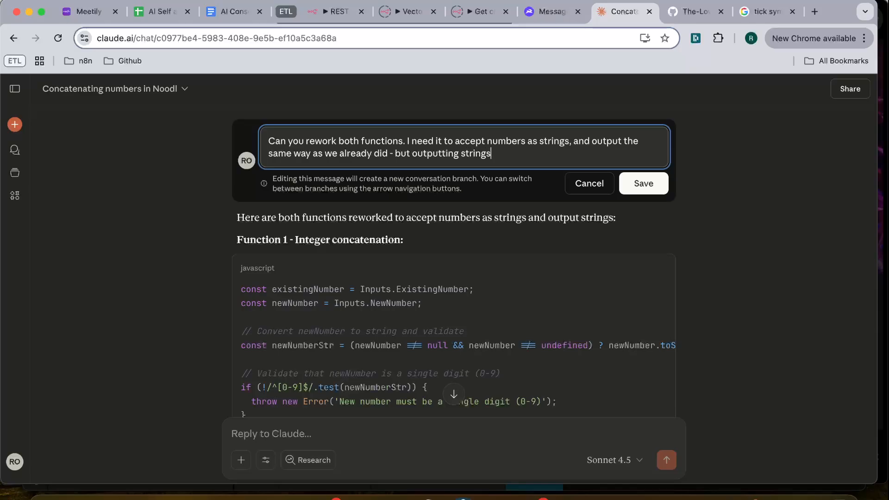
click(643, 184)
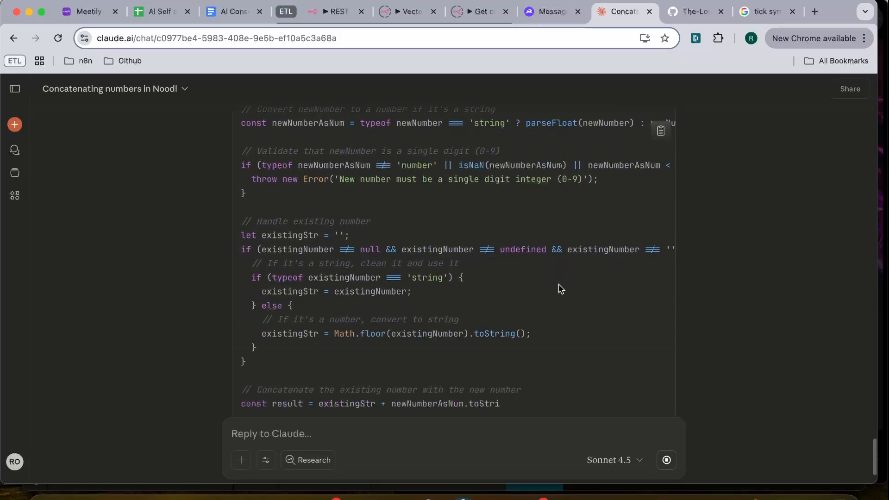
scroll(605, 218, up, 3)
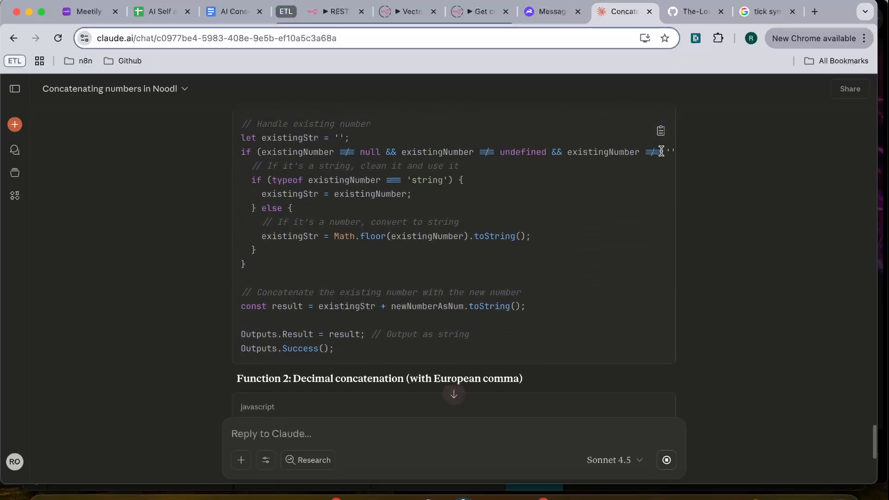
Copy the first reworked function from Claude's reply and use it to replace the Concatenate Numbers script in Noodl
click(664, 139)
key(super+Tab)
double_click(686, 324)
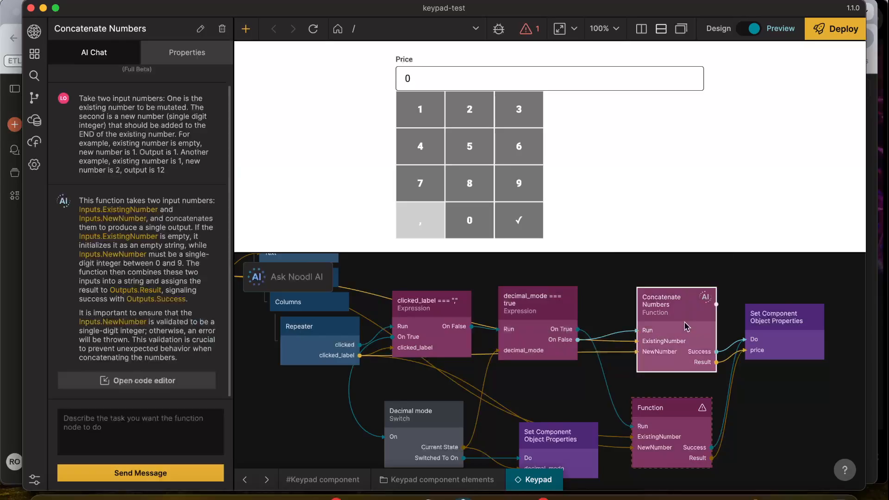
scroll(375, 268, down, 5)
click(754, 396)
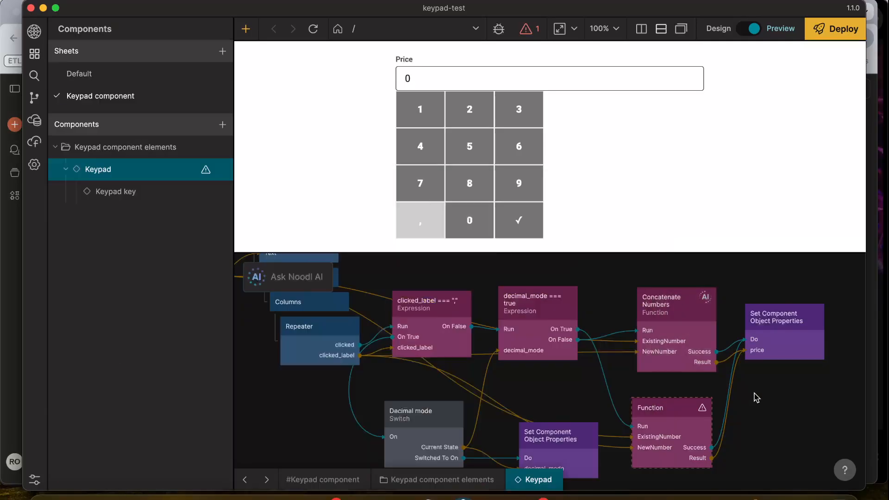
Copy Claude's decimal concatenation function and replace the entire script of the second Function node in Noodl with it
key(super+Tab)
scroll(452, 260, down, 5)
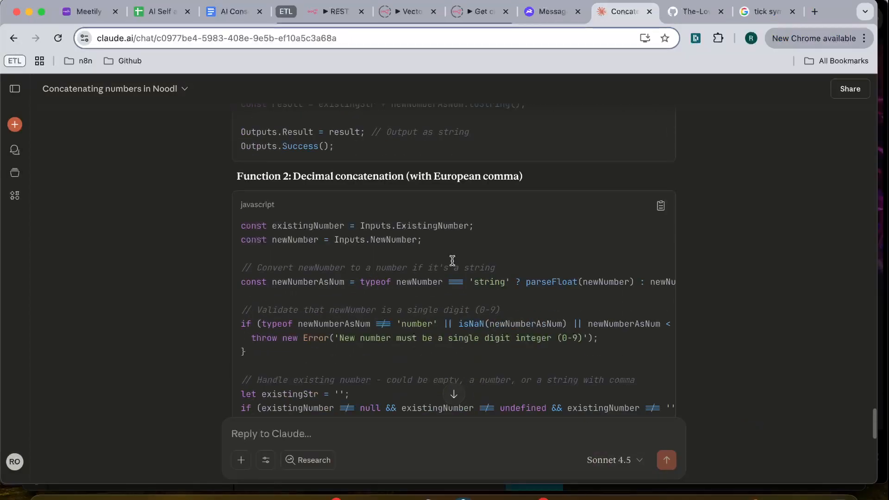
click(661, 205)
key(super+Tab)
double_click(677, 409)
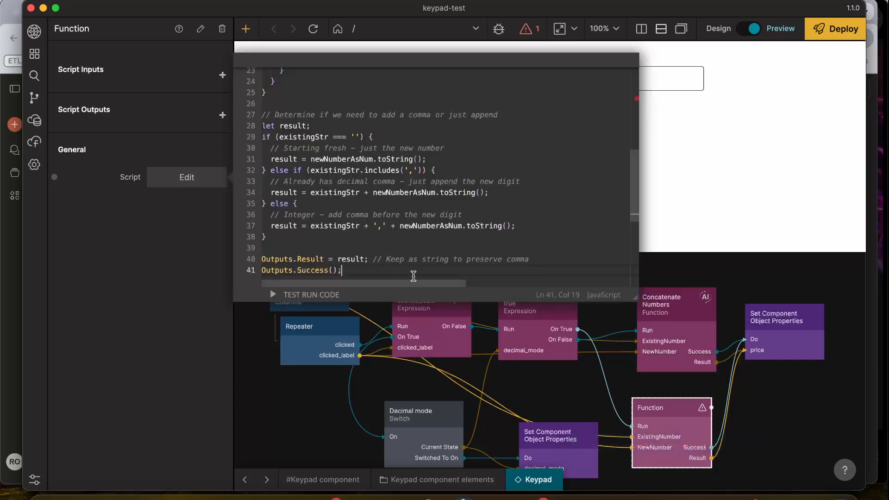
key(ctrl+a)
key(ctrl+v)
click(796, 422)
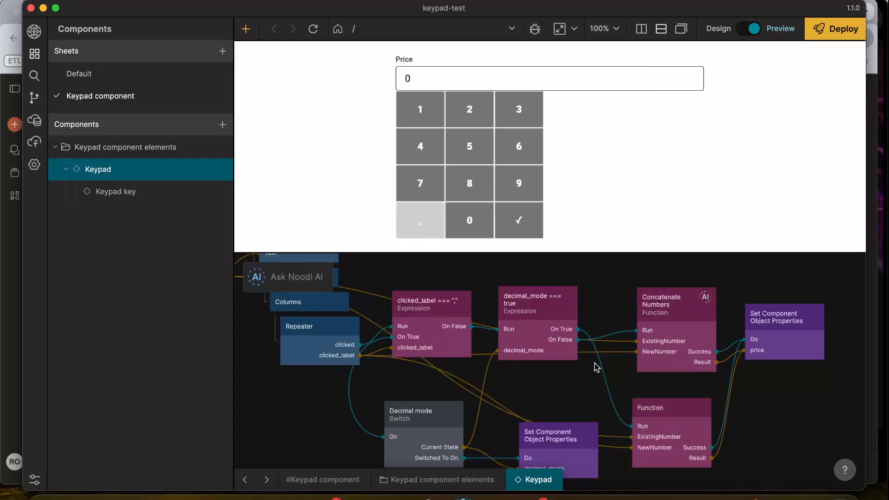
Test the decimal function by entering 1, 2 and 3 on the preview keypad while decimal mode is active
click(418, 110)
click(469, 110)
click(520, 118)
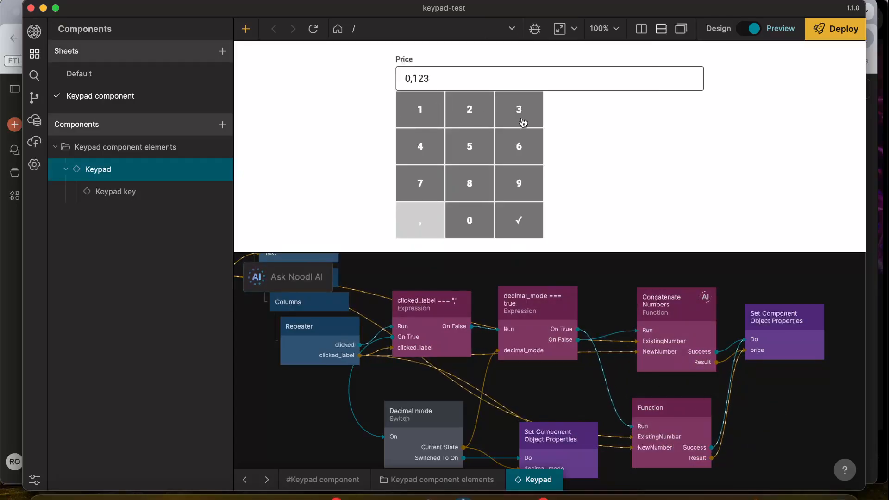
Reload the preview and enter 1, 2 and 3 to test digit appending without decimal mode
click(313, 29)
click(427, 117)
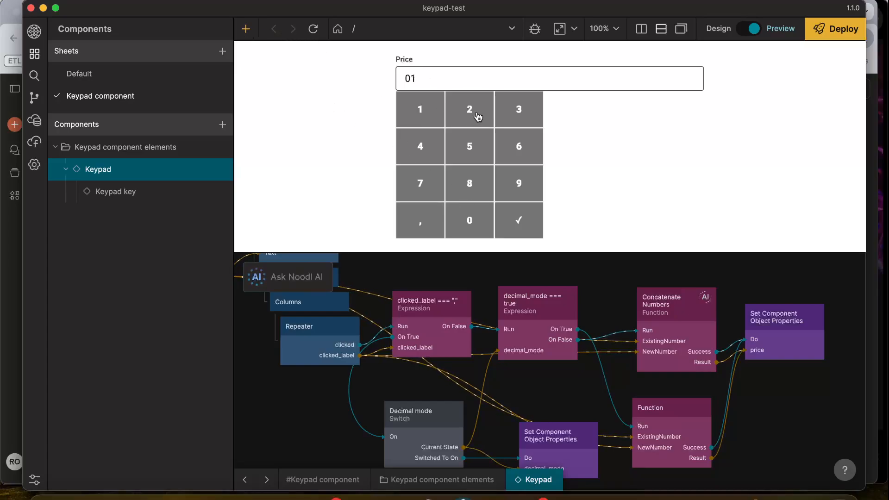
click(477, 116)
click(532, 115)
Clear the value of the String node feeding the Component Object's price so the price starts empty
scroll(398, 334, left, 10)
scroll(399, 334, up, 3)
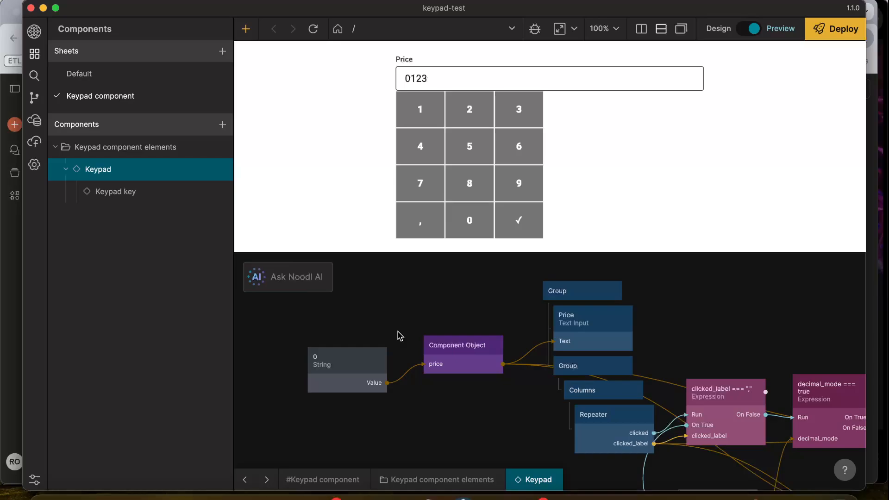
click(370, 366)
click(167, 60)
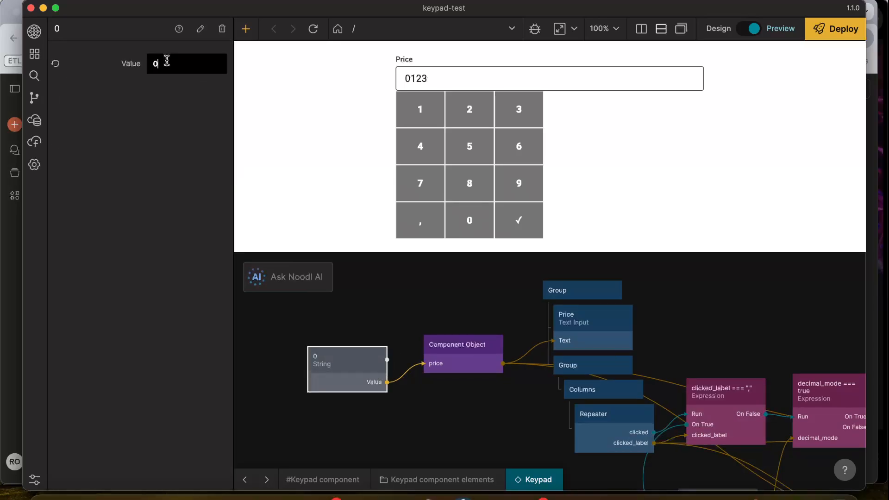
key(BackSpace)
click(426, 308)
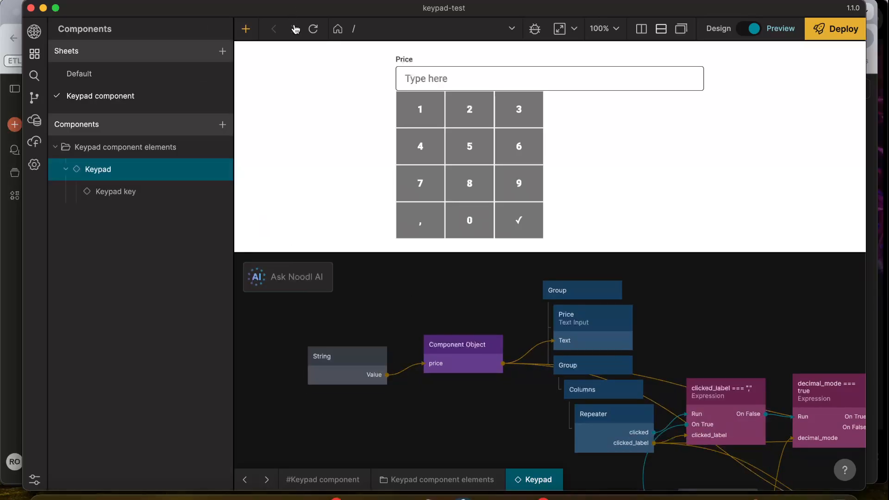
Enter 1 and 2 on the preview keypad and inspect the Component Object's price
click(435, 115)
click(468, 110)
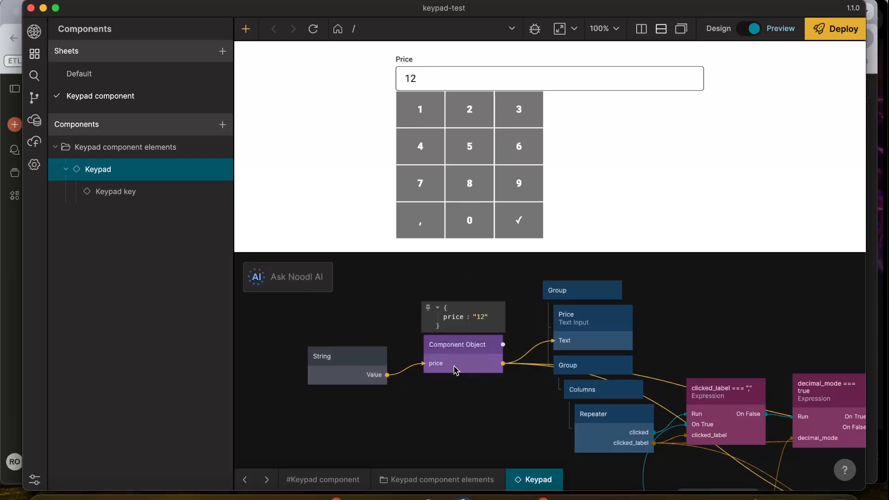
scroll(483, 440, right, 10)
scroll(483, 440, down, 3)
scroll(483, 440, down, 2)
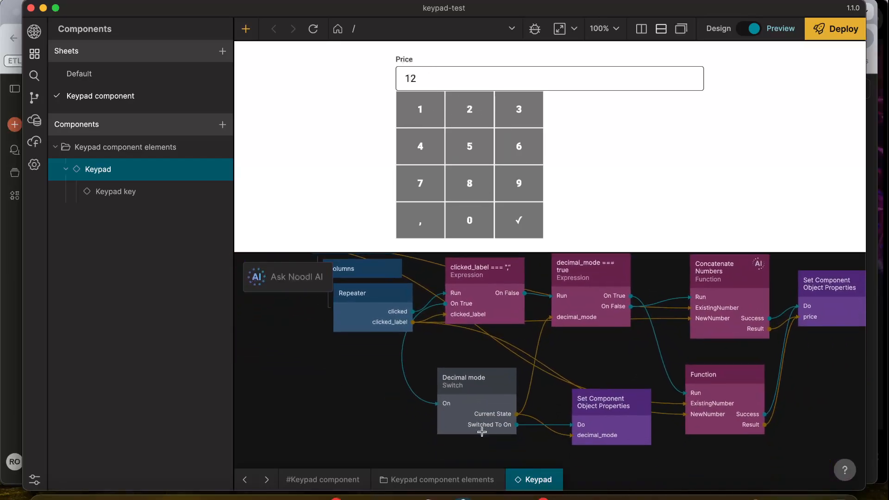
Activate decimal mode with the keypad's comma and enter 3, 4, 5, 6, 3 and 6 to test decimal appending
click(415, 221)
click(519, 110)
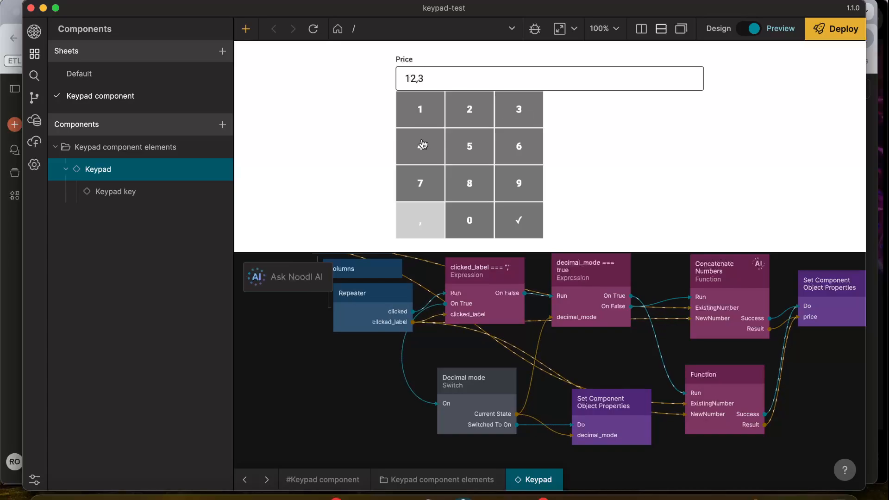
click(420, 146)
click(469, 146)
click(518, 145)
click(519, 109)
click(519, 146)
double_click(440, 84)
click(447, 79)
Reload the preview and enter 7,8523 on the keypad to test the complete price entry
click(313, 28)
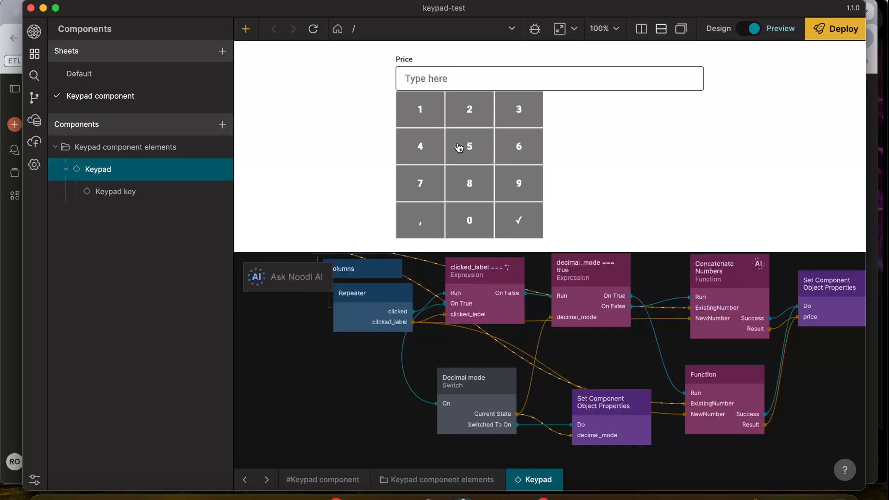
click(420, 180)
click(420, 222)
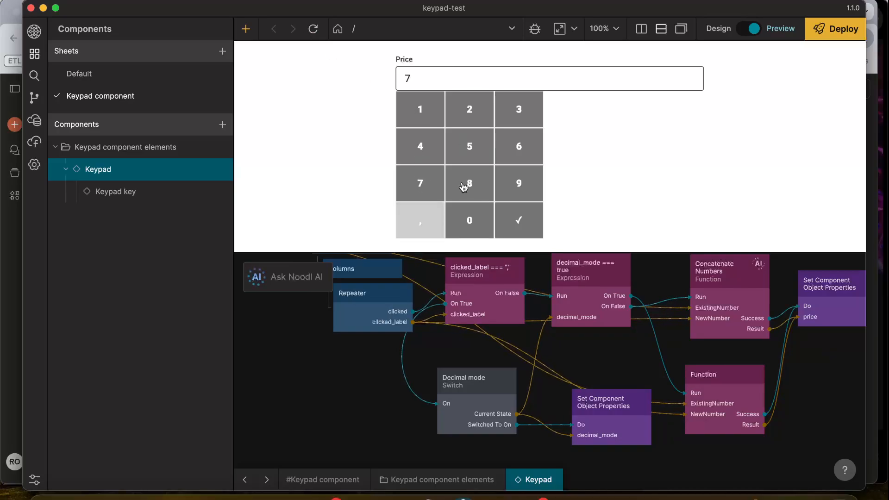
click(465, 187)
click(470, 153)
click(476, 123)
click(524, 120)
scroll(669, 348, right, 2)
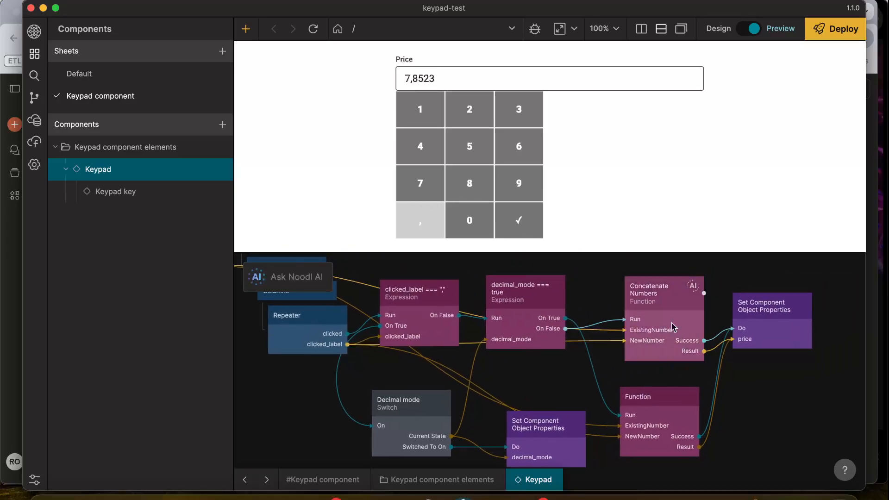
scroll(621, 408, left, 2)
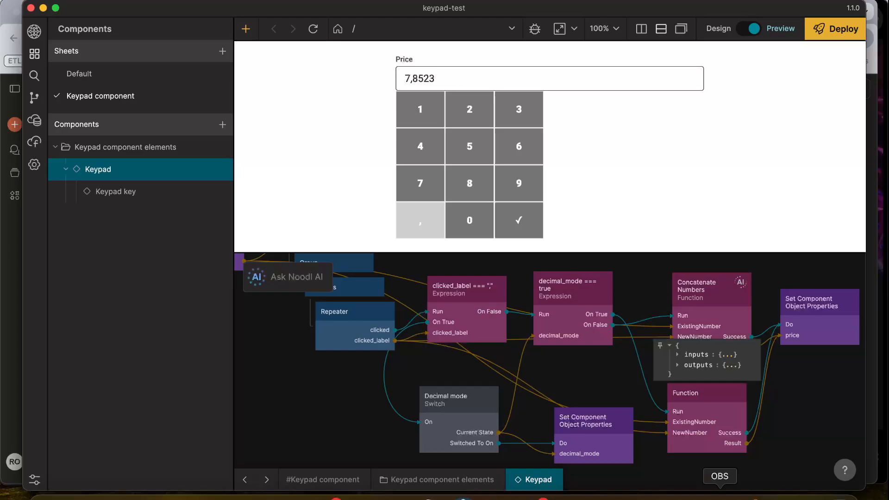
click(720, 497)
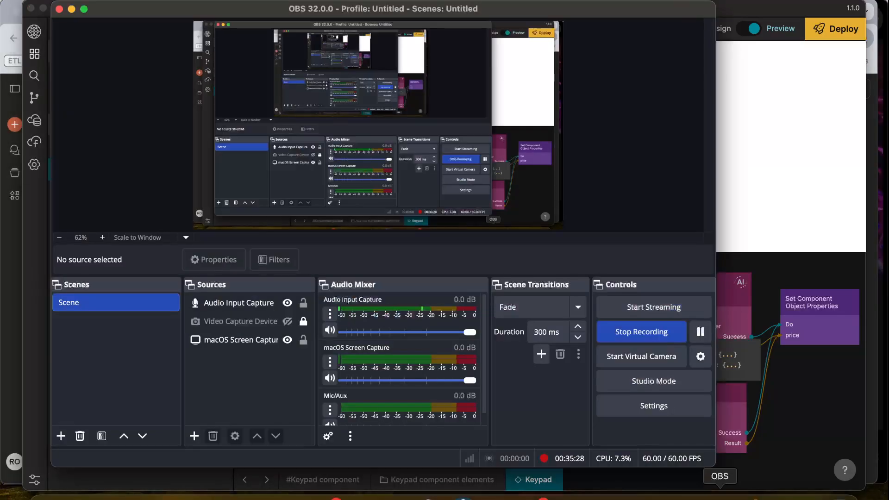